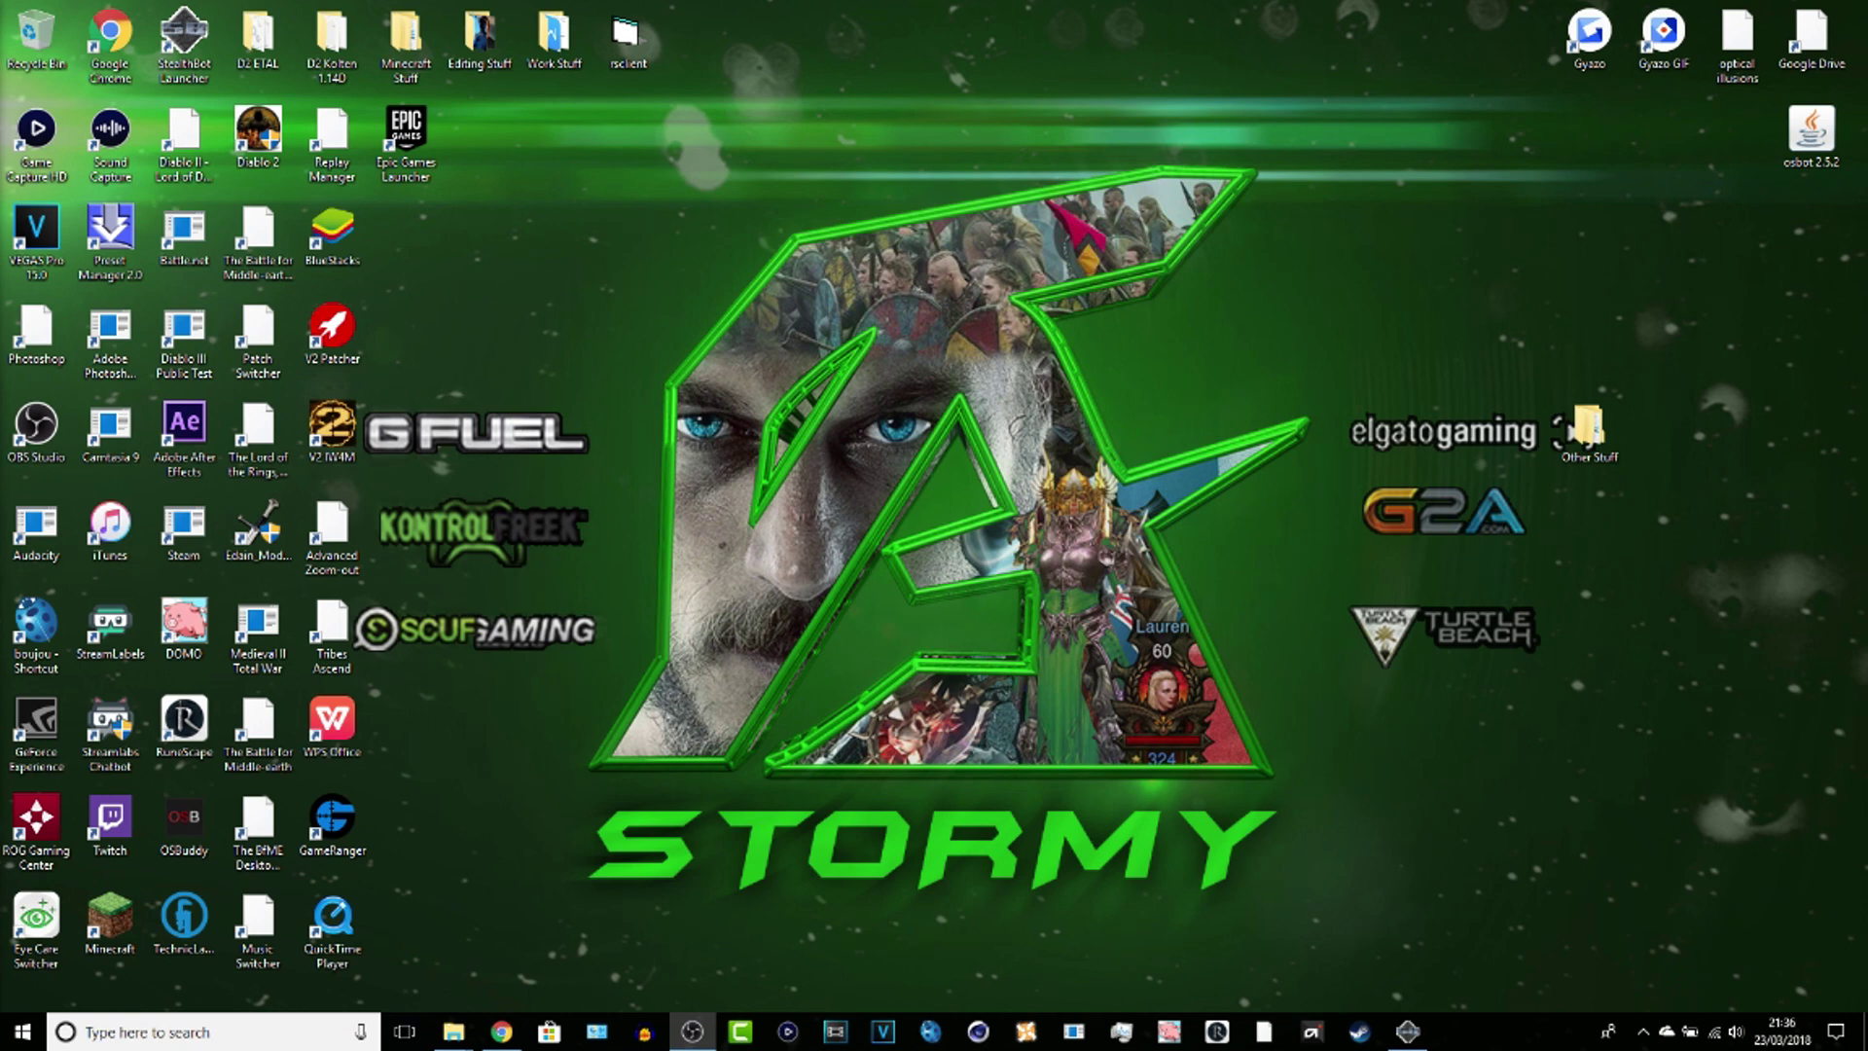
Step: Move the Other Stuff folder below osbot in the right column and select the Diablo II shortcut
left_click_drag(1644, 482, 1634, 467)
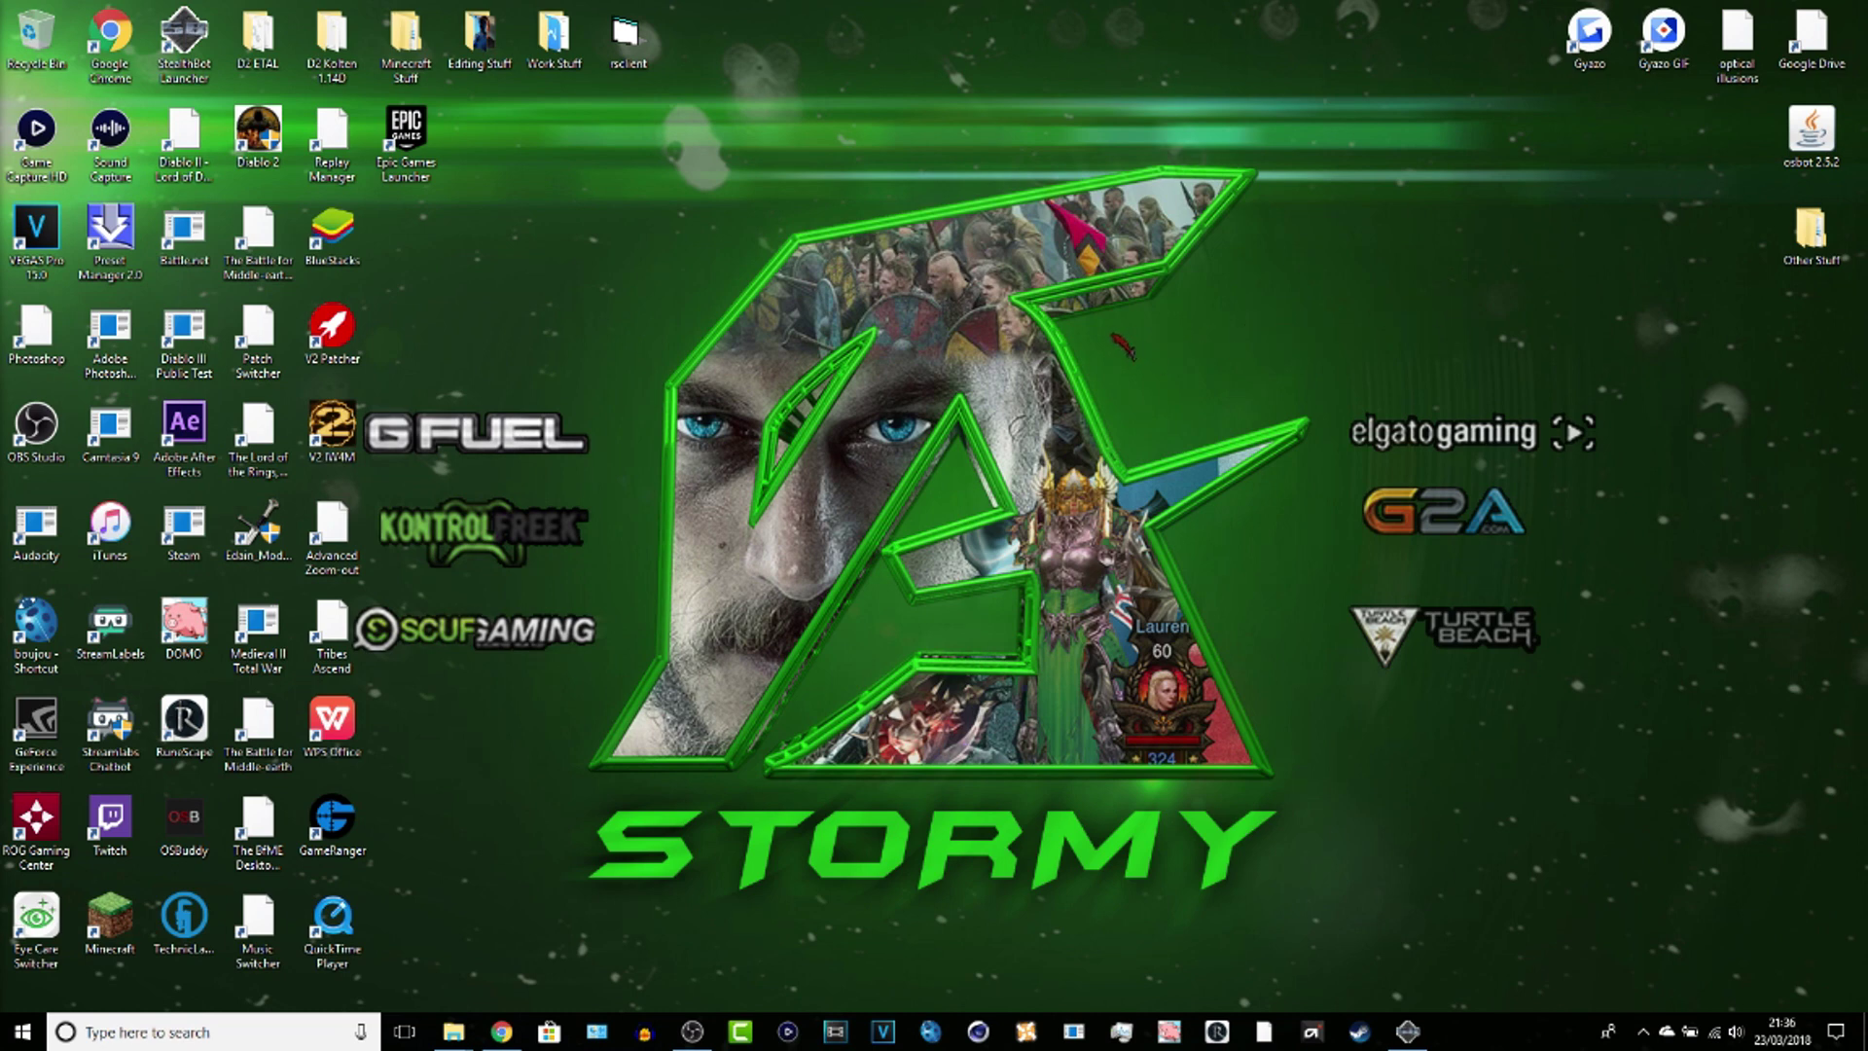
left_click(216, 164)
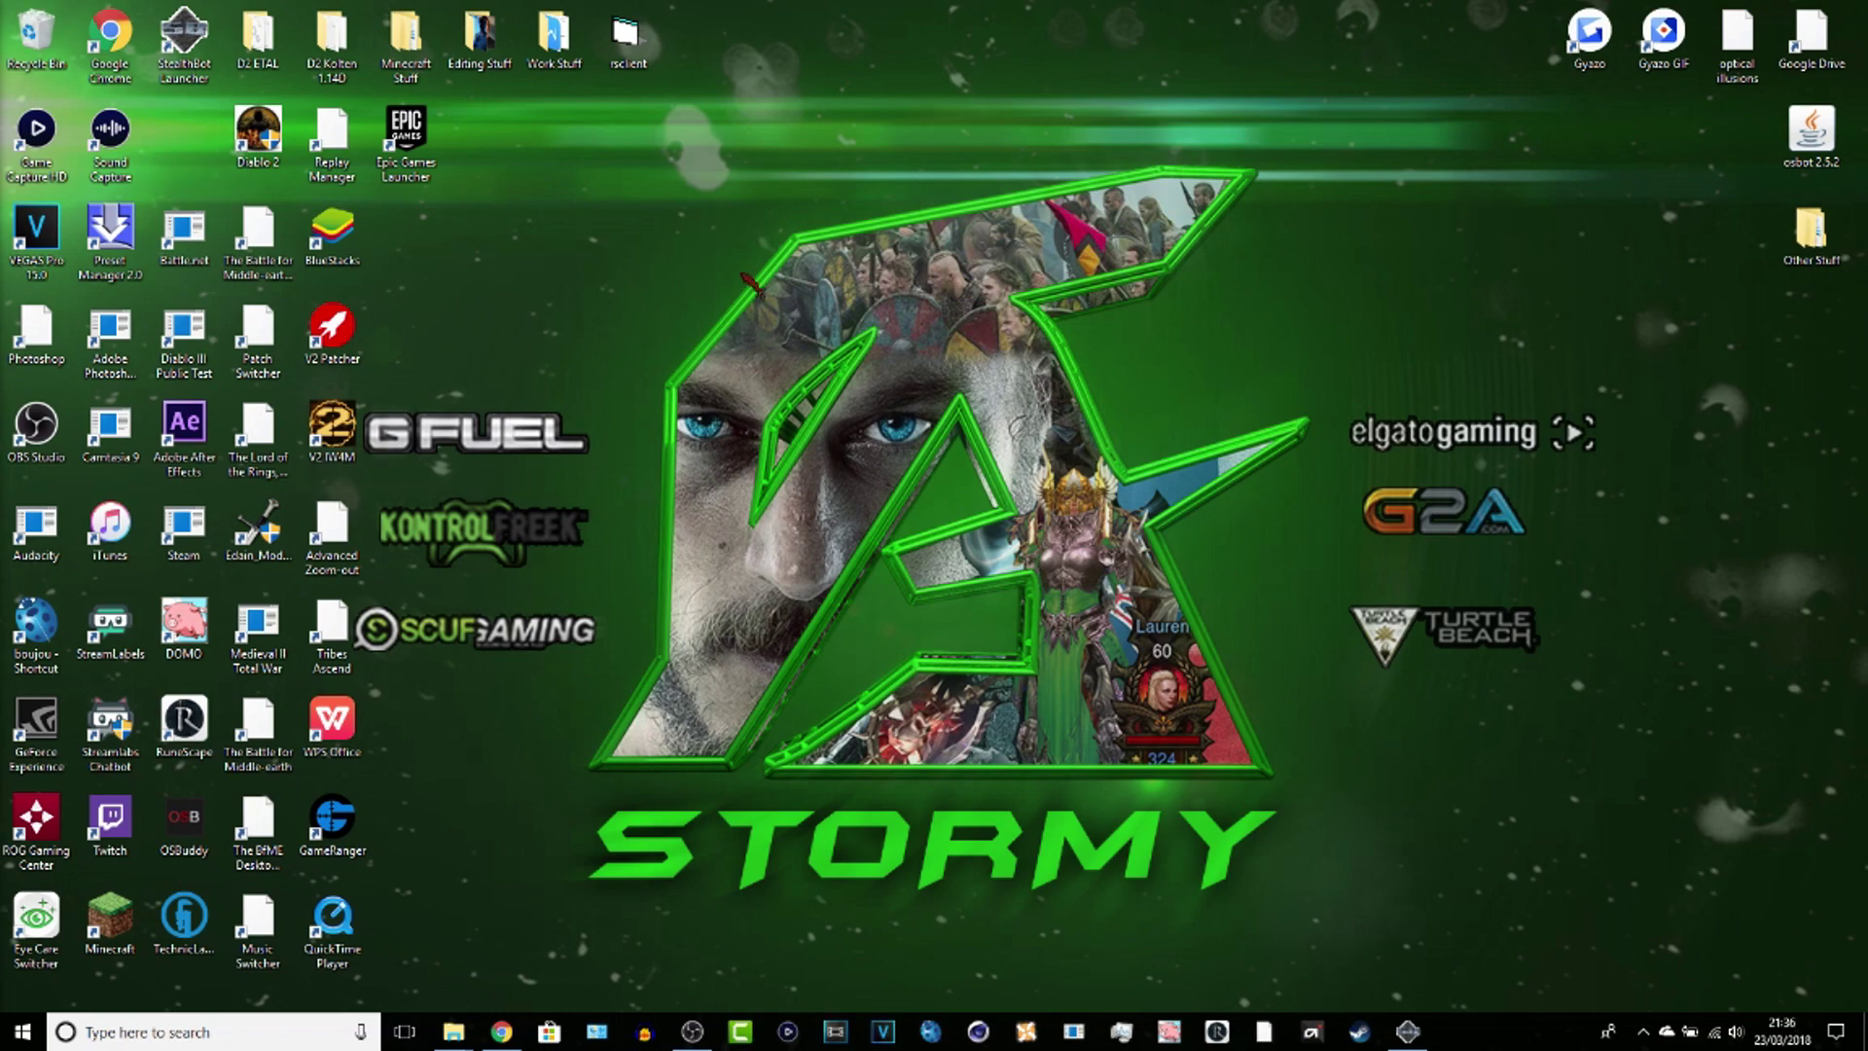
Step: Run the Diablo II shortcut sandboxed in DefaultBox
right_click(44, 44)
left_click(97, 77)
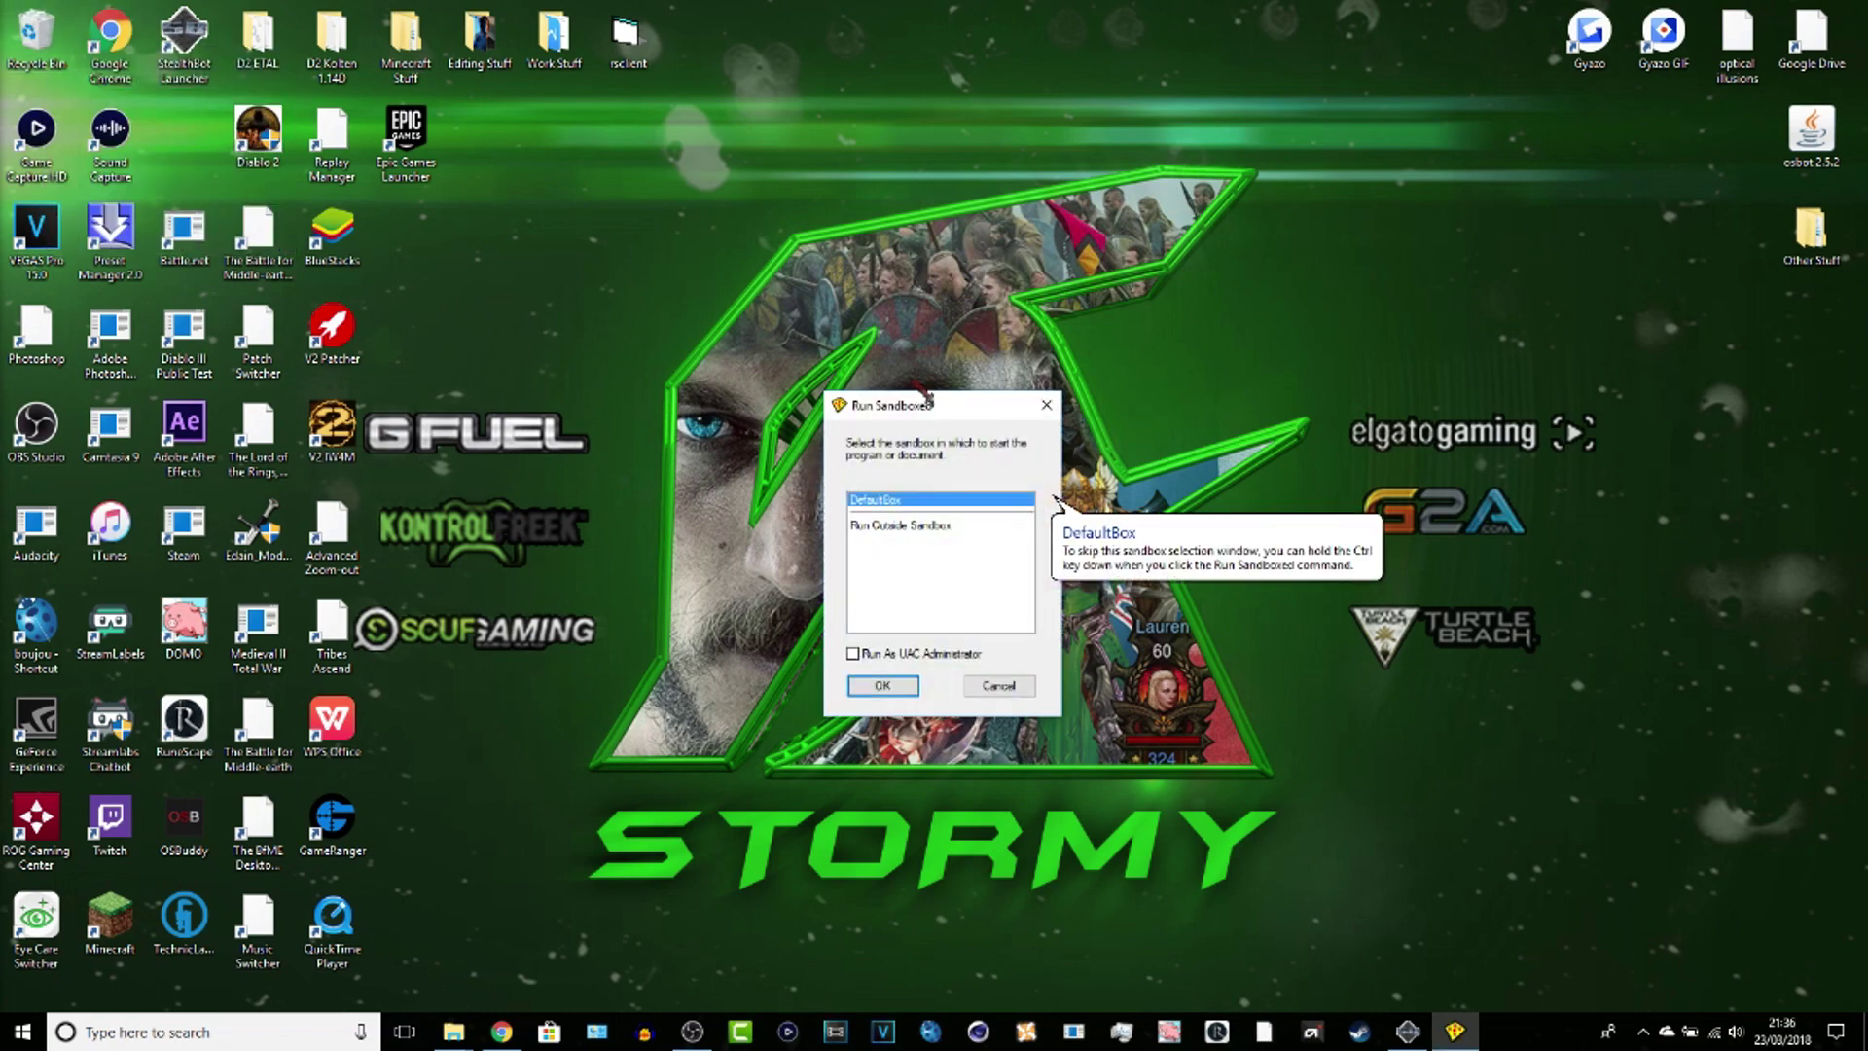
key("Return")
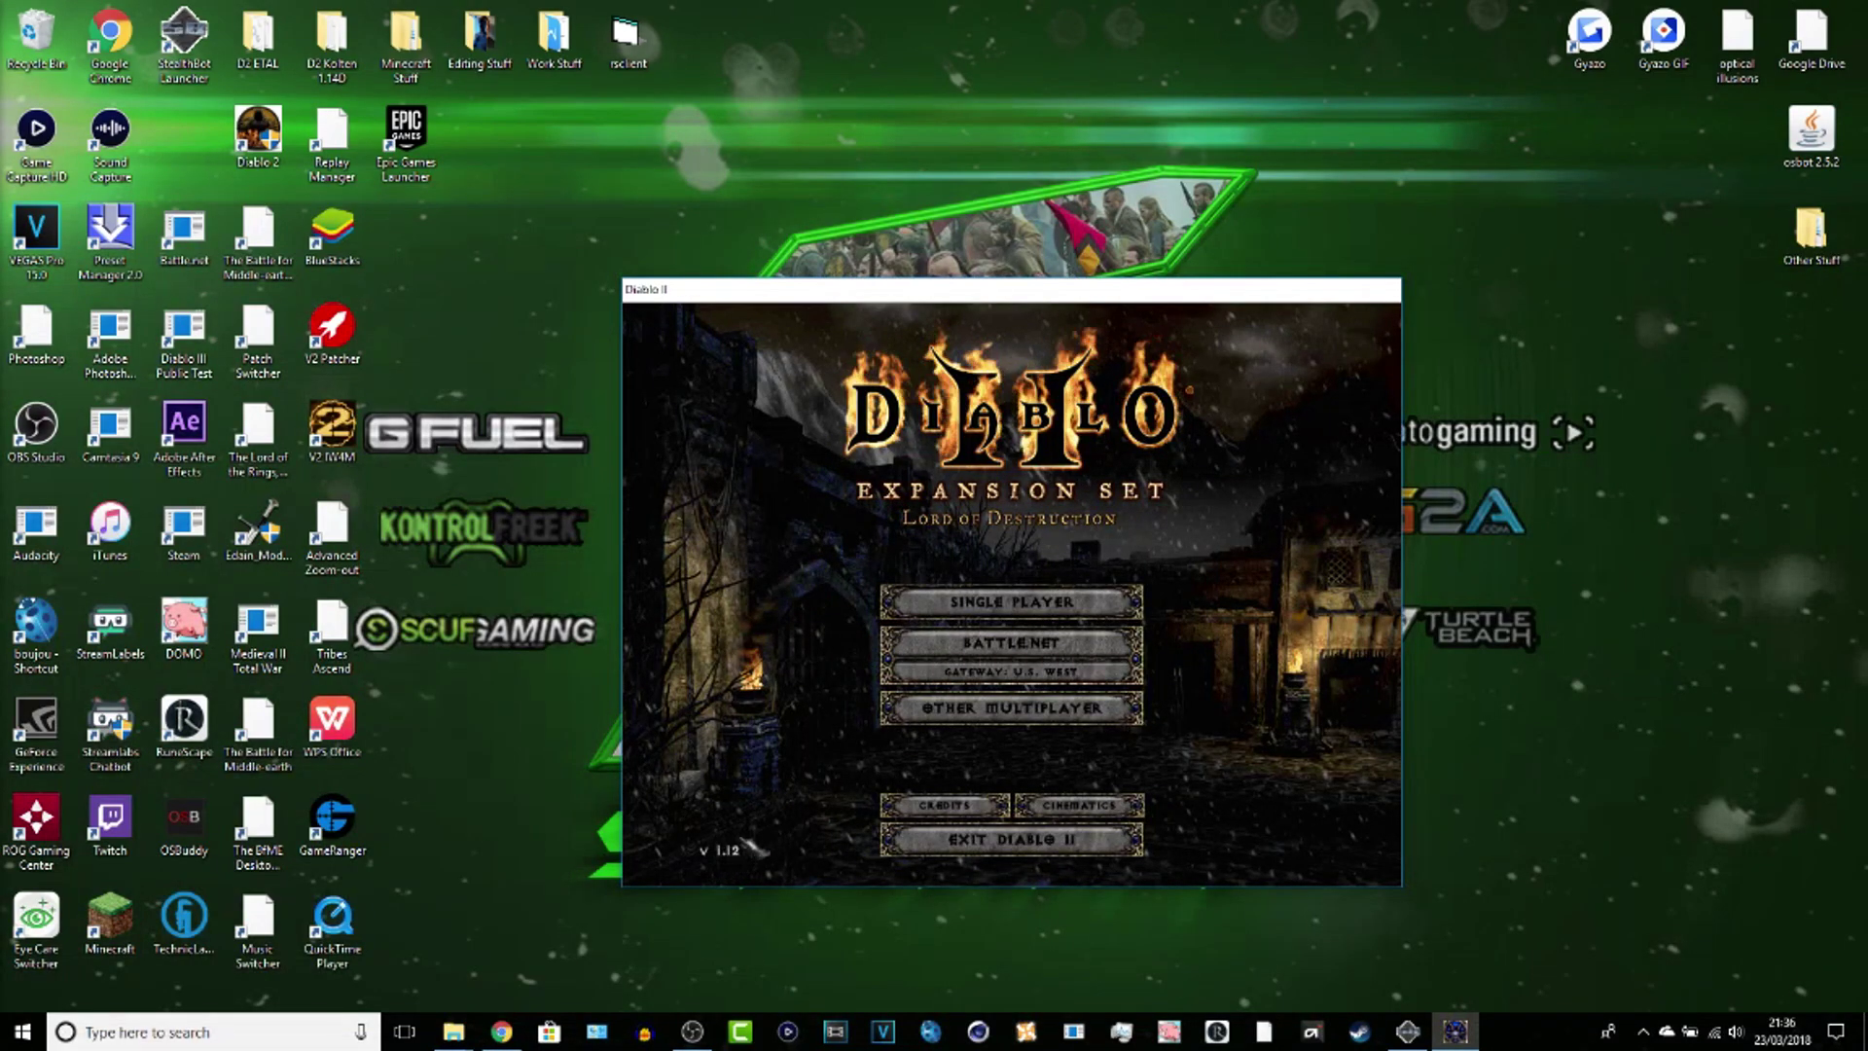
Step: Try Battle.net, dismiss the connection error, retry, then back out of the login screen
left_click(1012, 642)
key("Return")
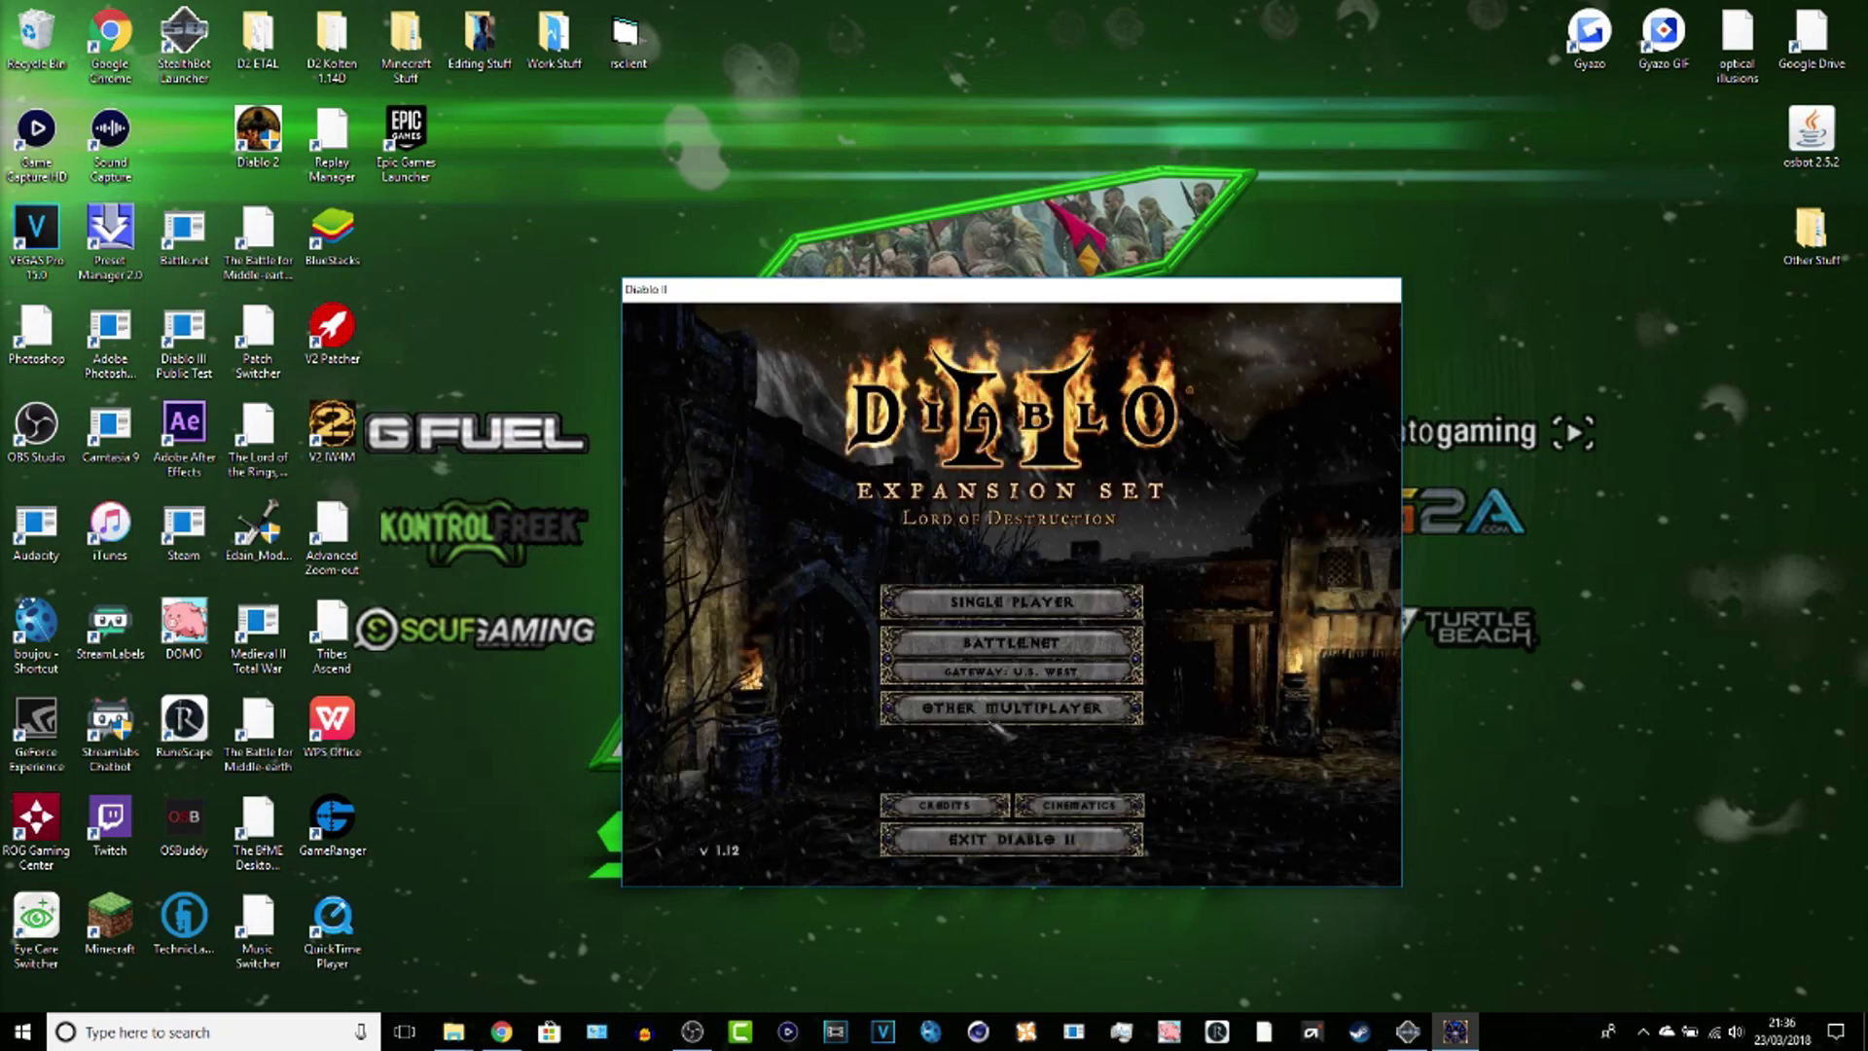
left_click(1067, 652)
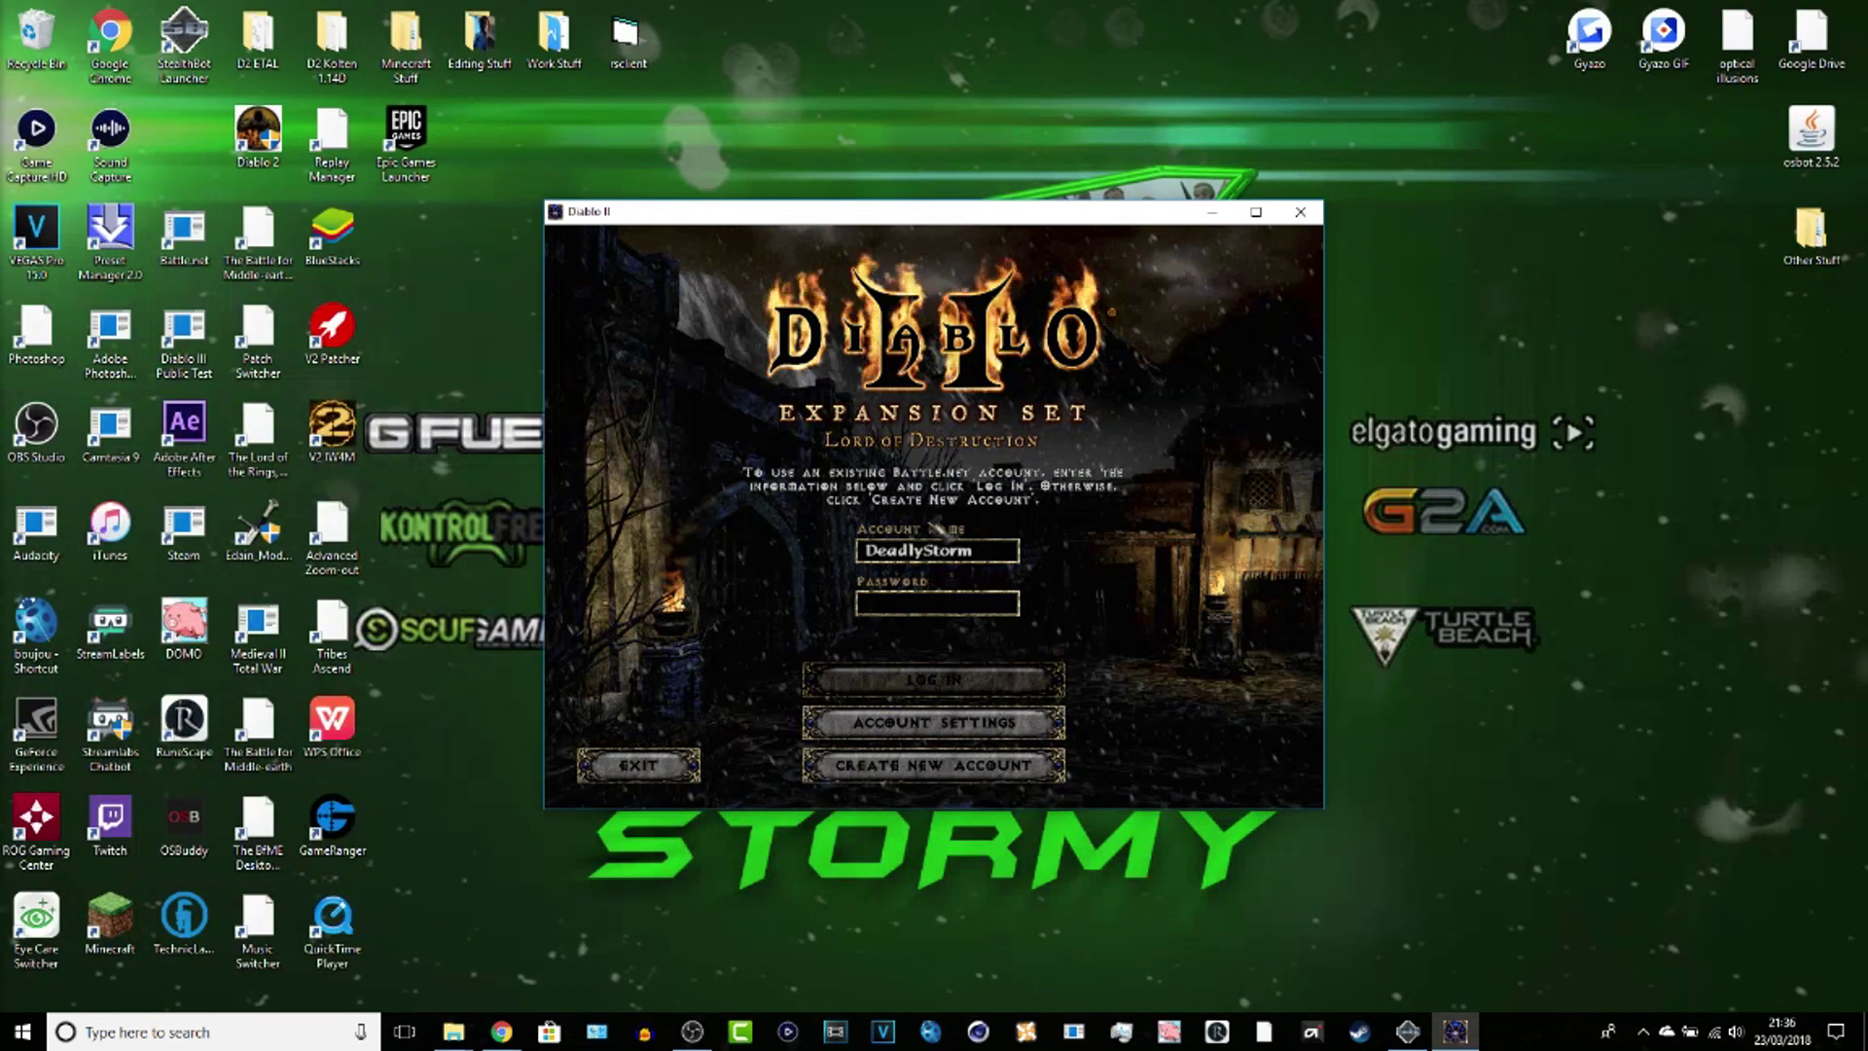
key("Escape")
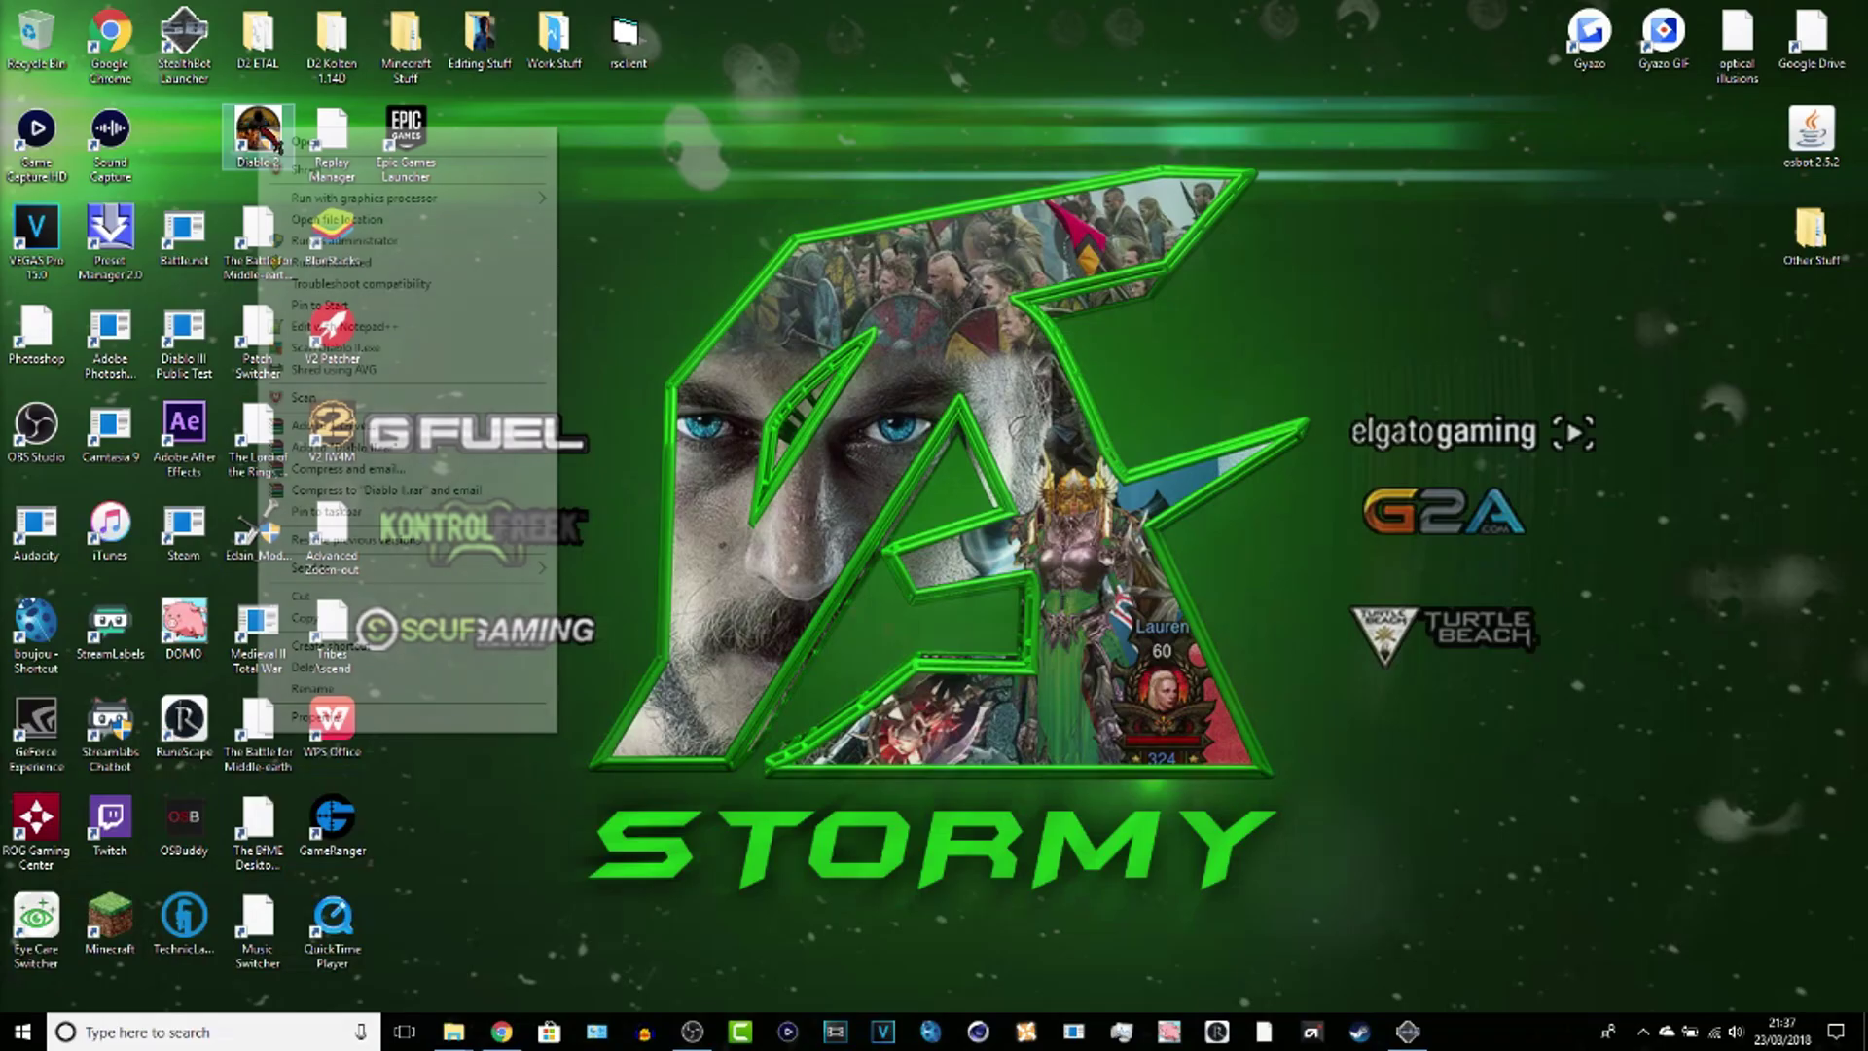
Step: Open the Diablo 2 shortcut's file location and navigate to DATA (D:) > Program Files > Diablo II
right_click(257, 133)
left_click(350, 234)
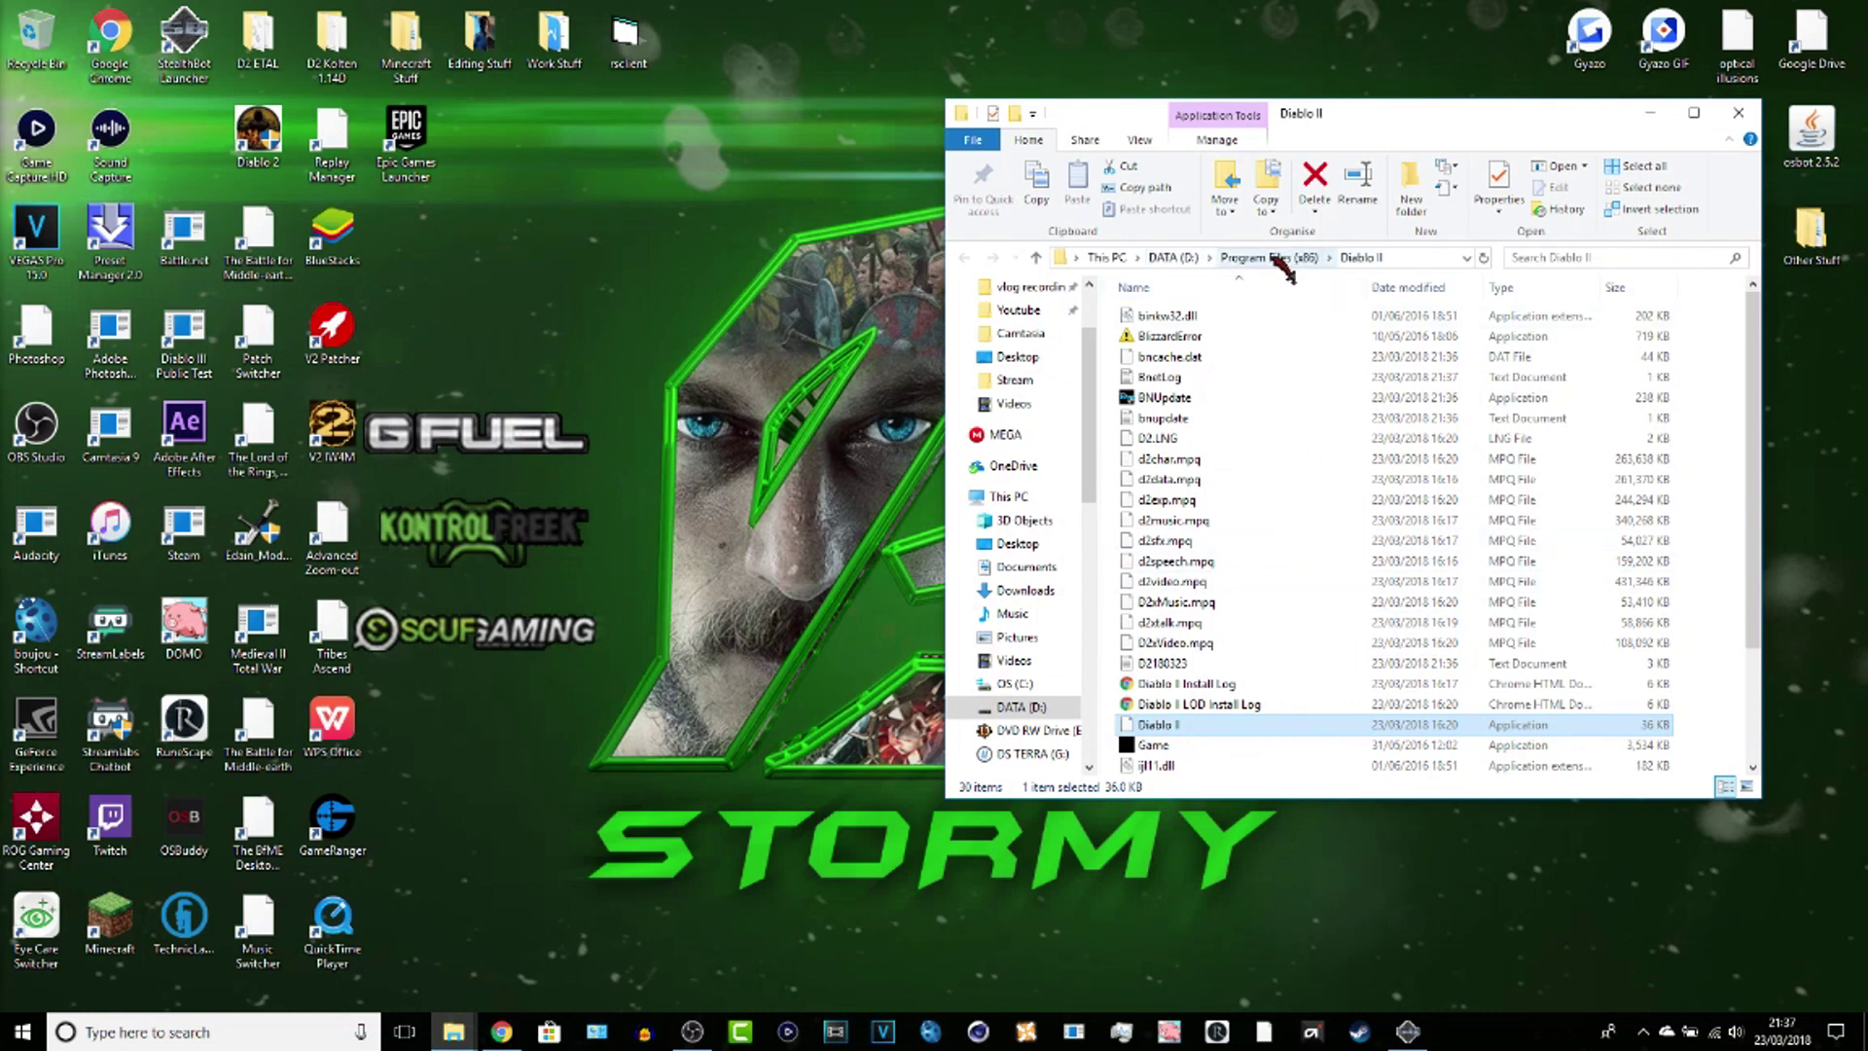
left_click(1265, 258)
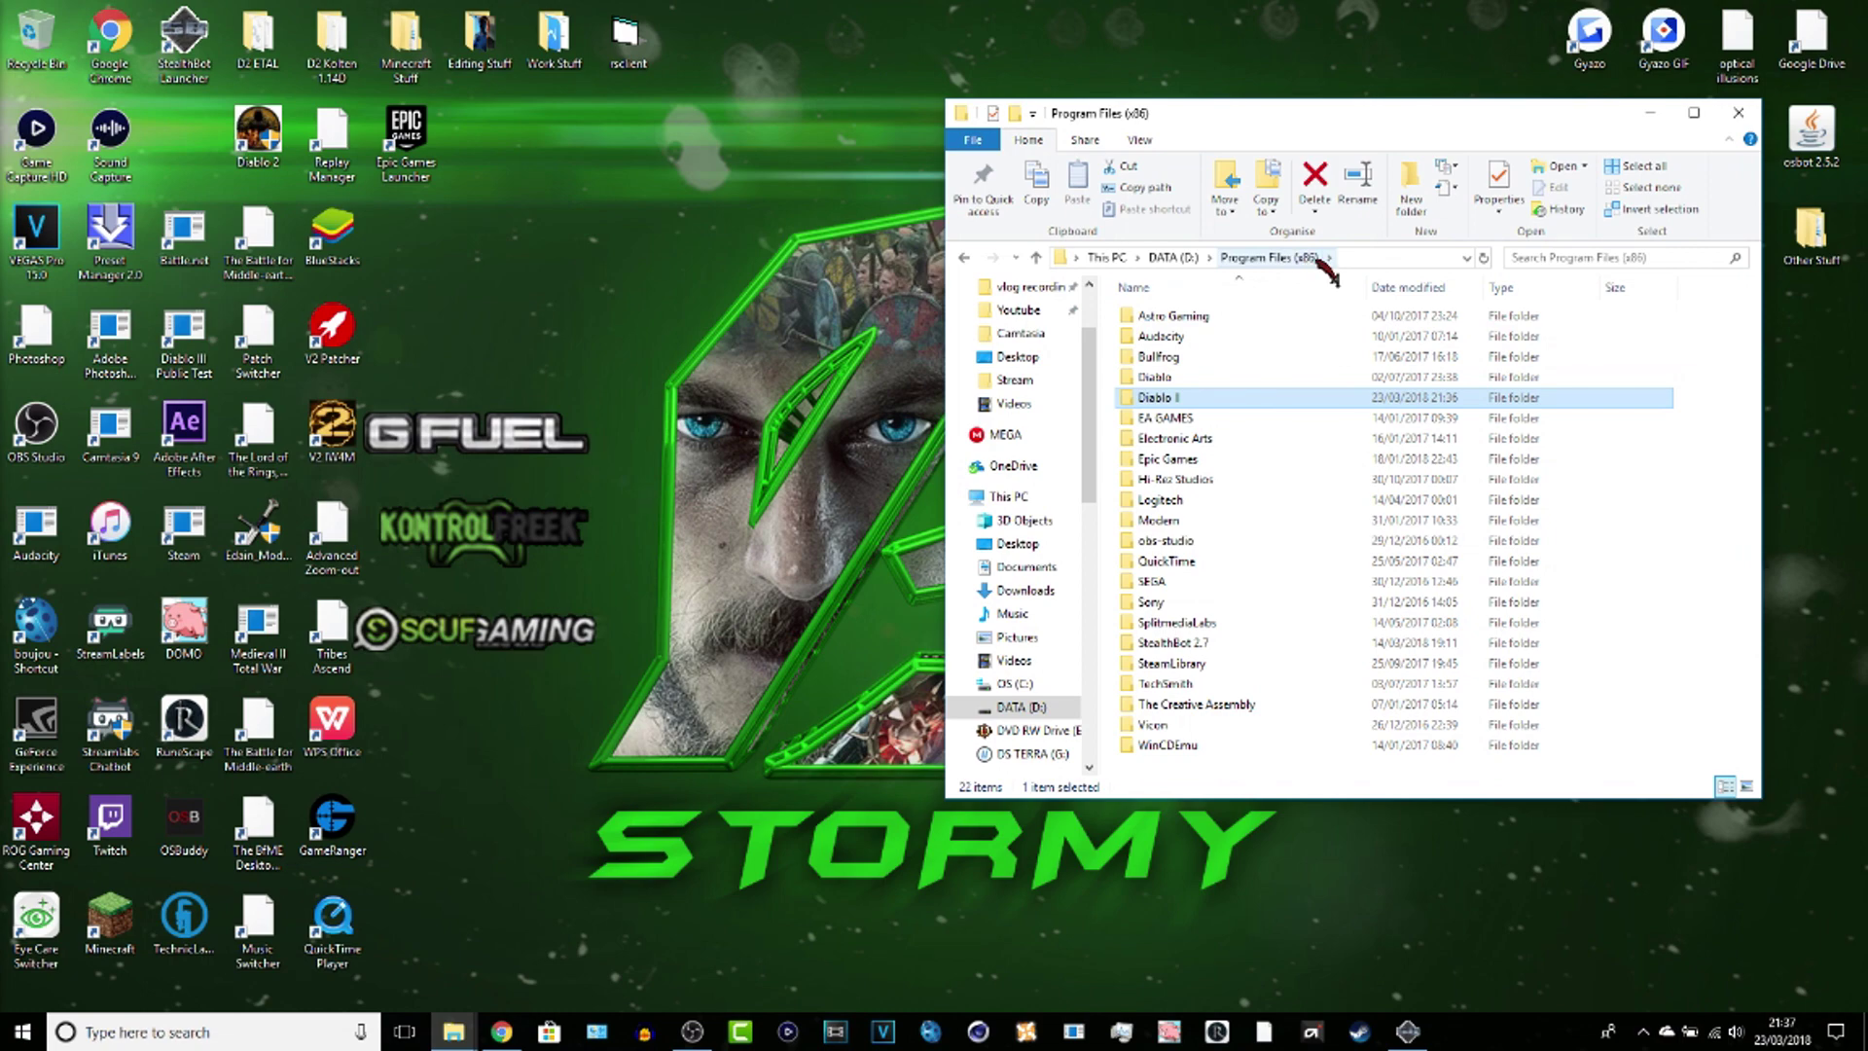
left_click(1175, 258)
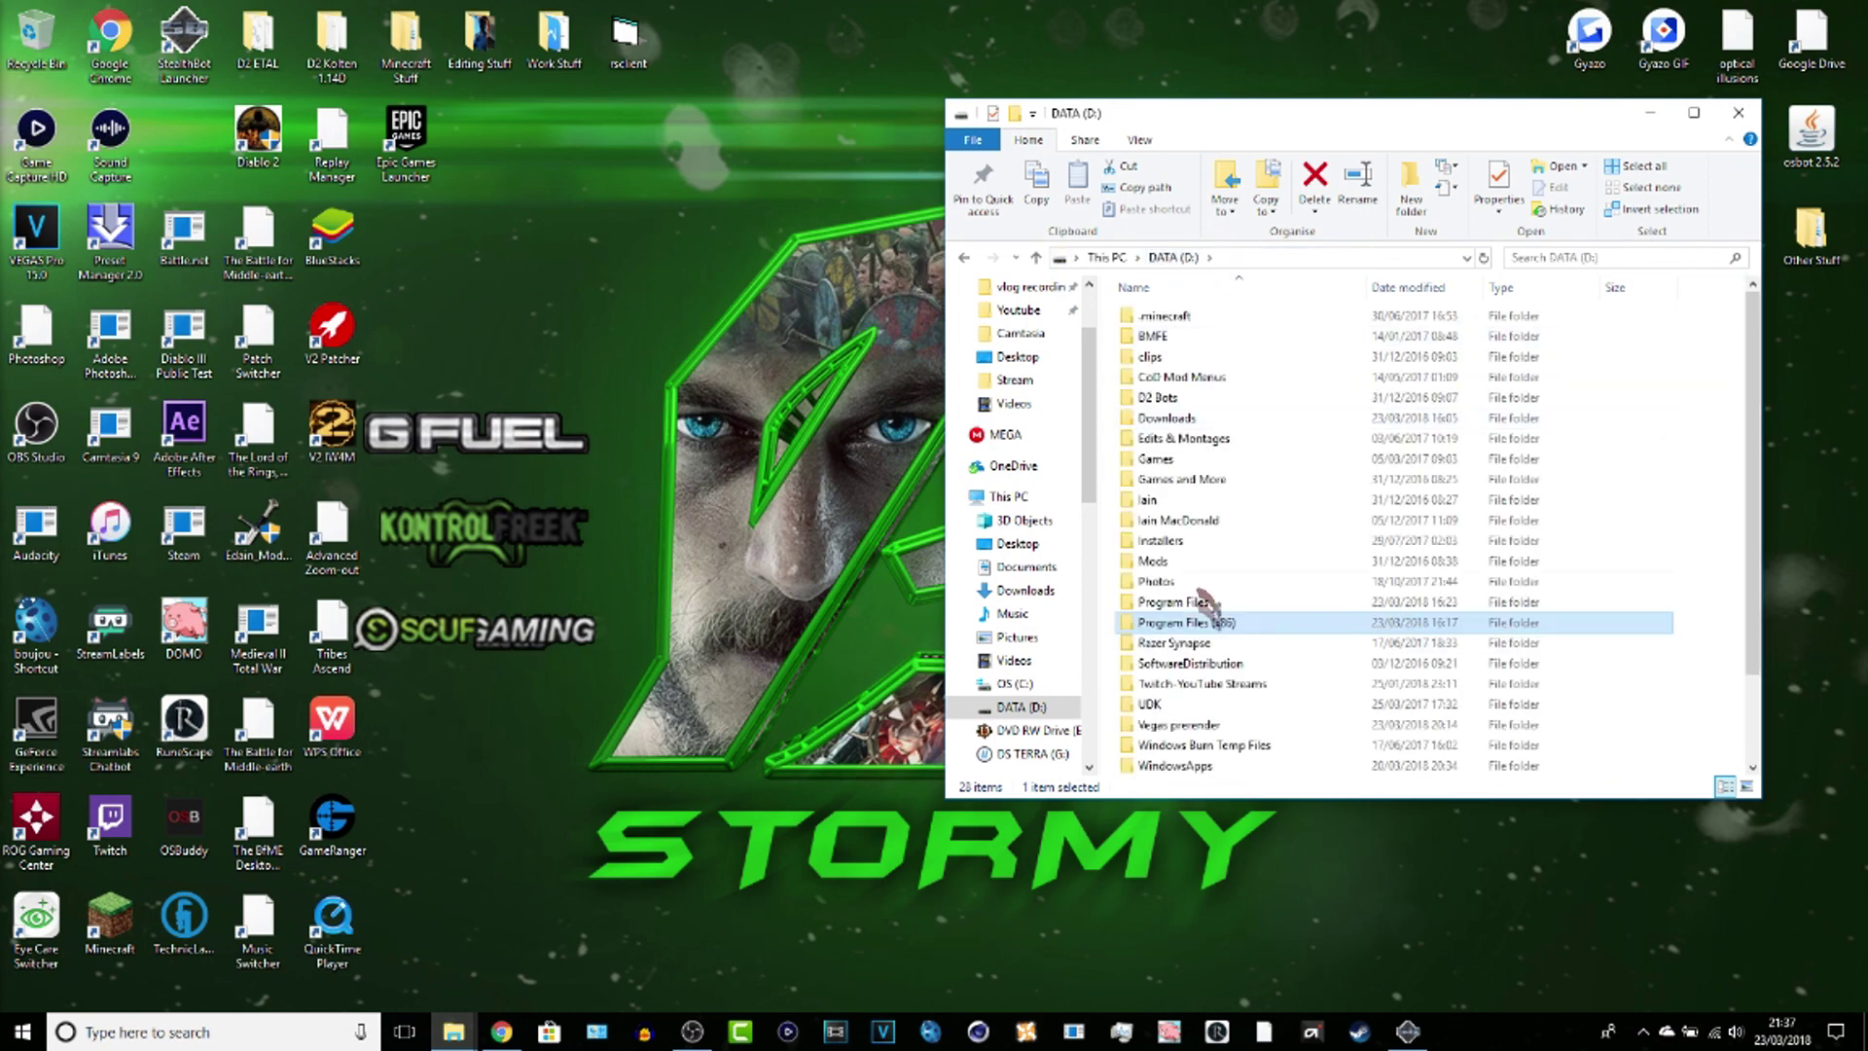
double_click(1211, 602)
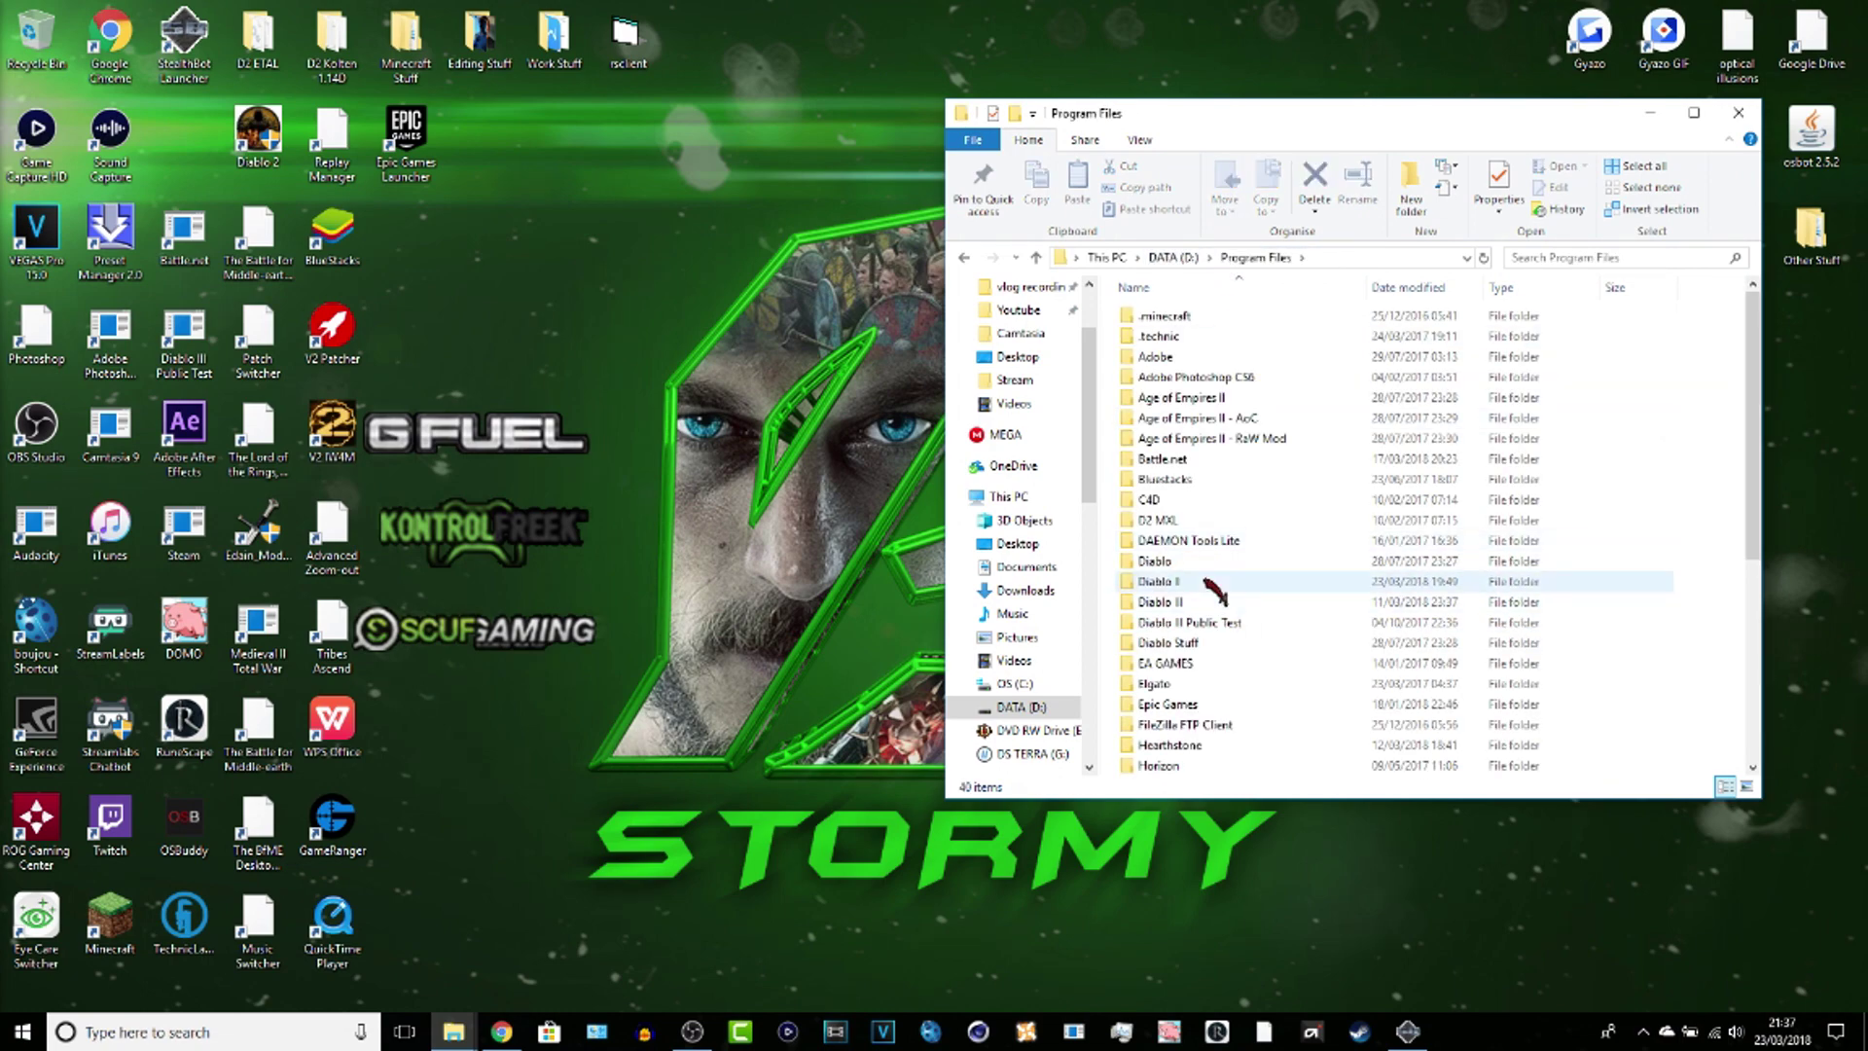
double_click(1245, 581)
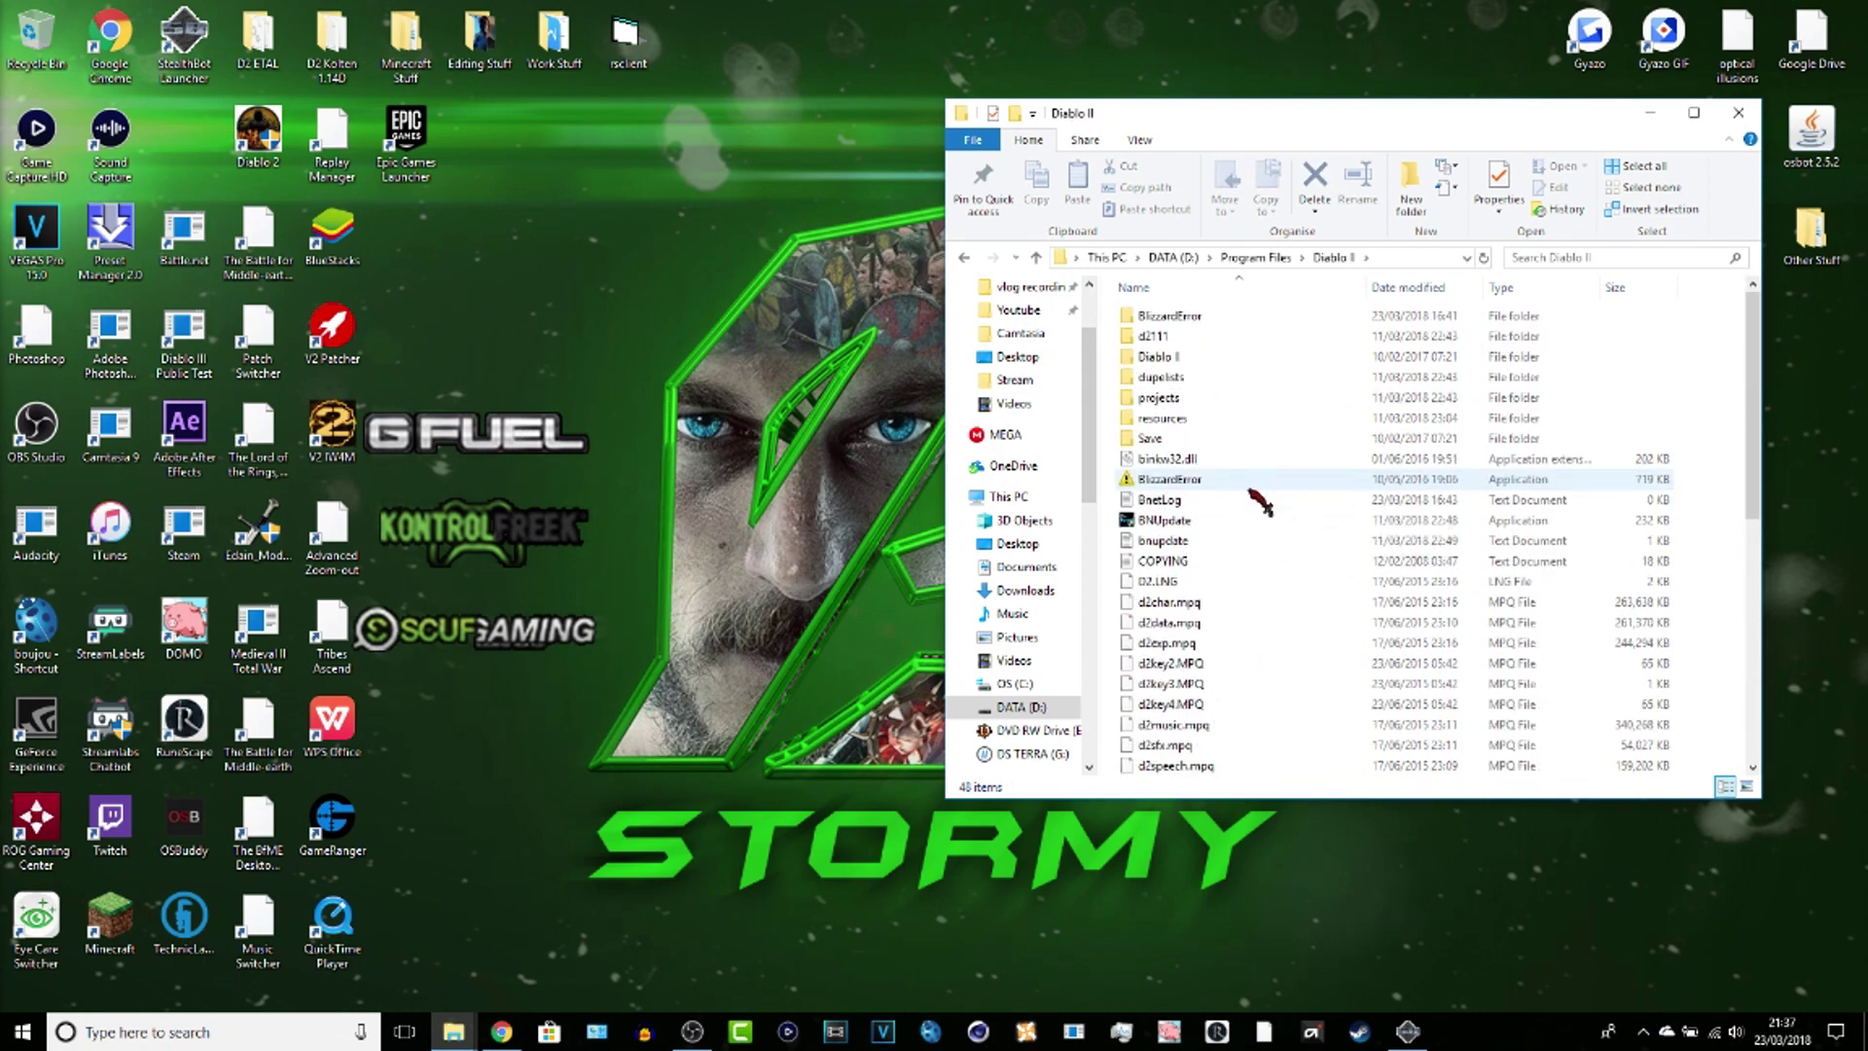
Step: Browse the Diablo II folder's files and select the Diablo II application
scroll(1227, 457, "down", 3)
left_click(1172, 336)
scroll(1397, 421, "down", 5)
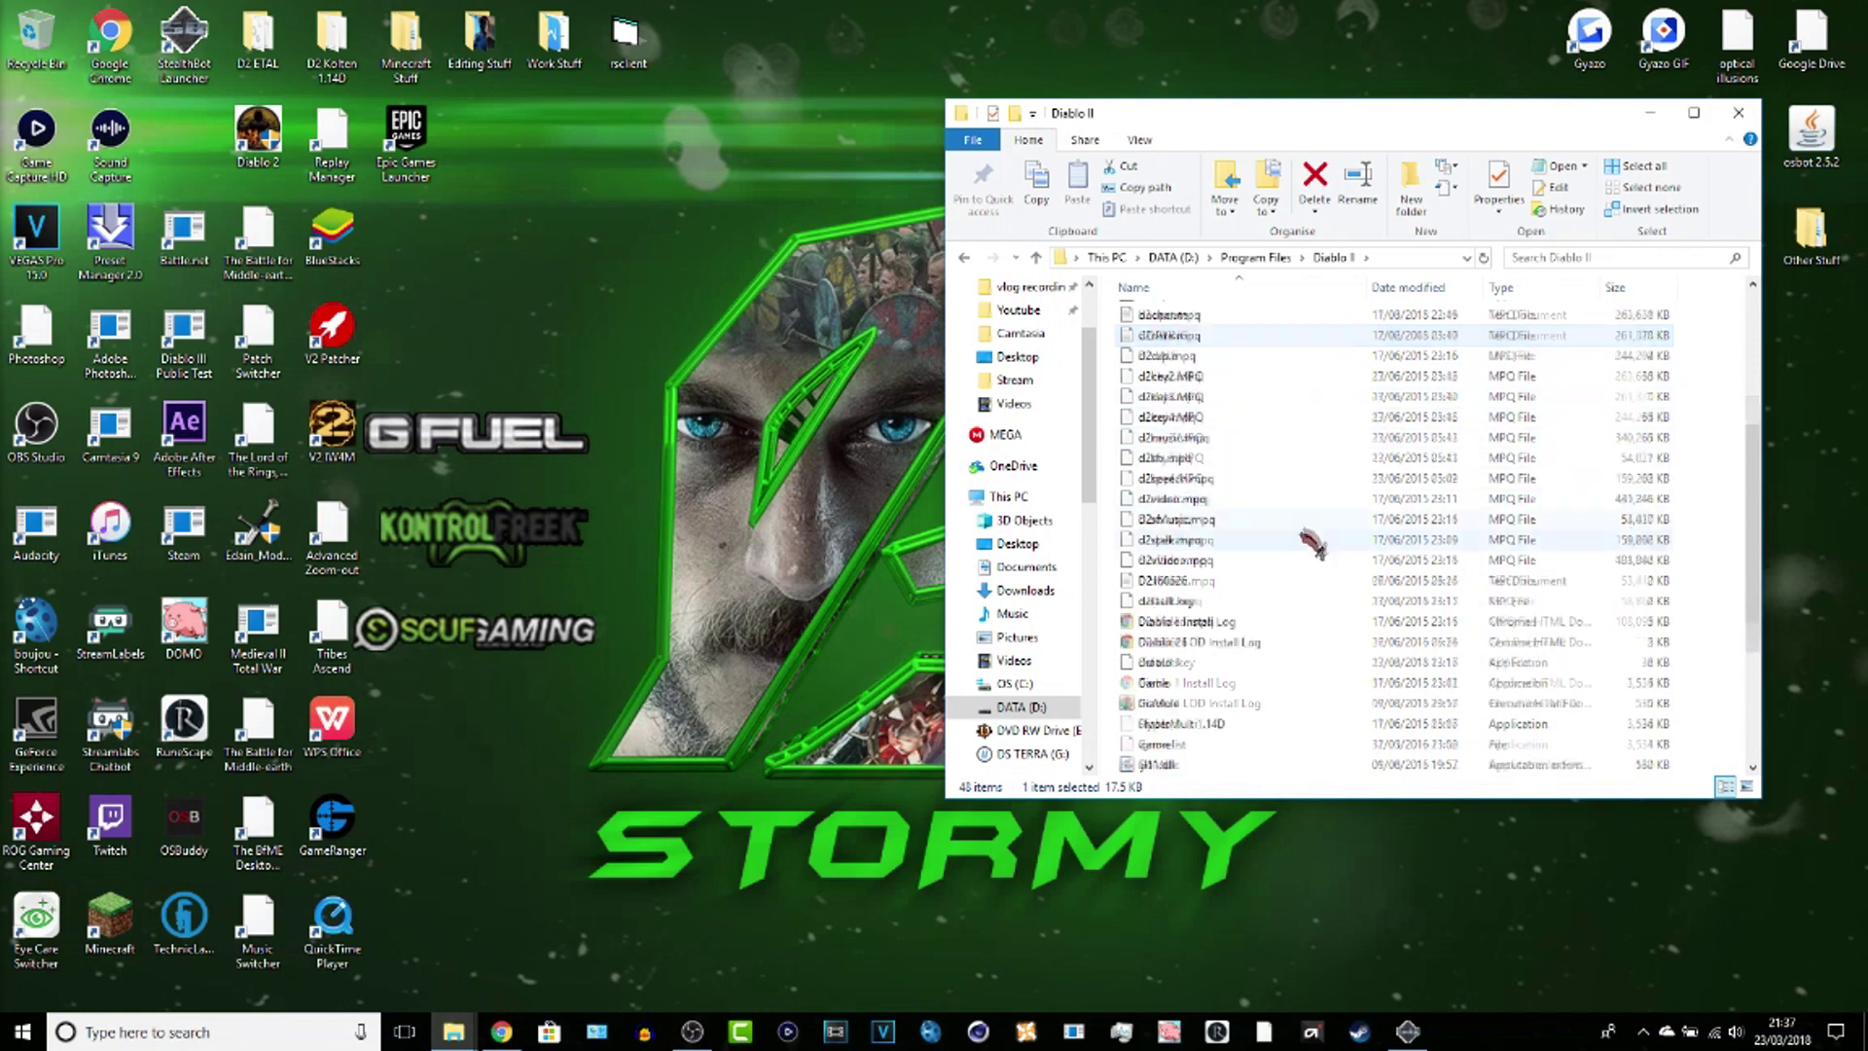
scroll(1304, 506, "up", 10)
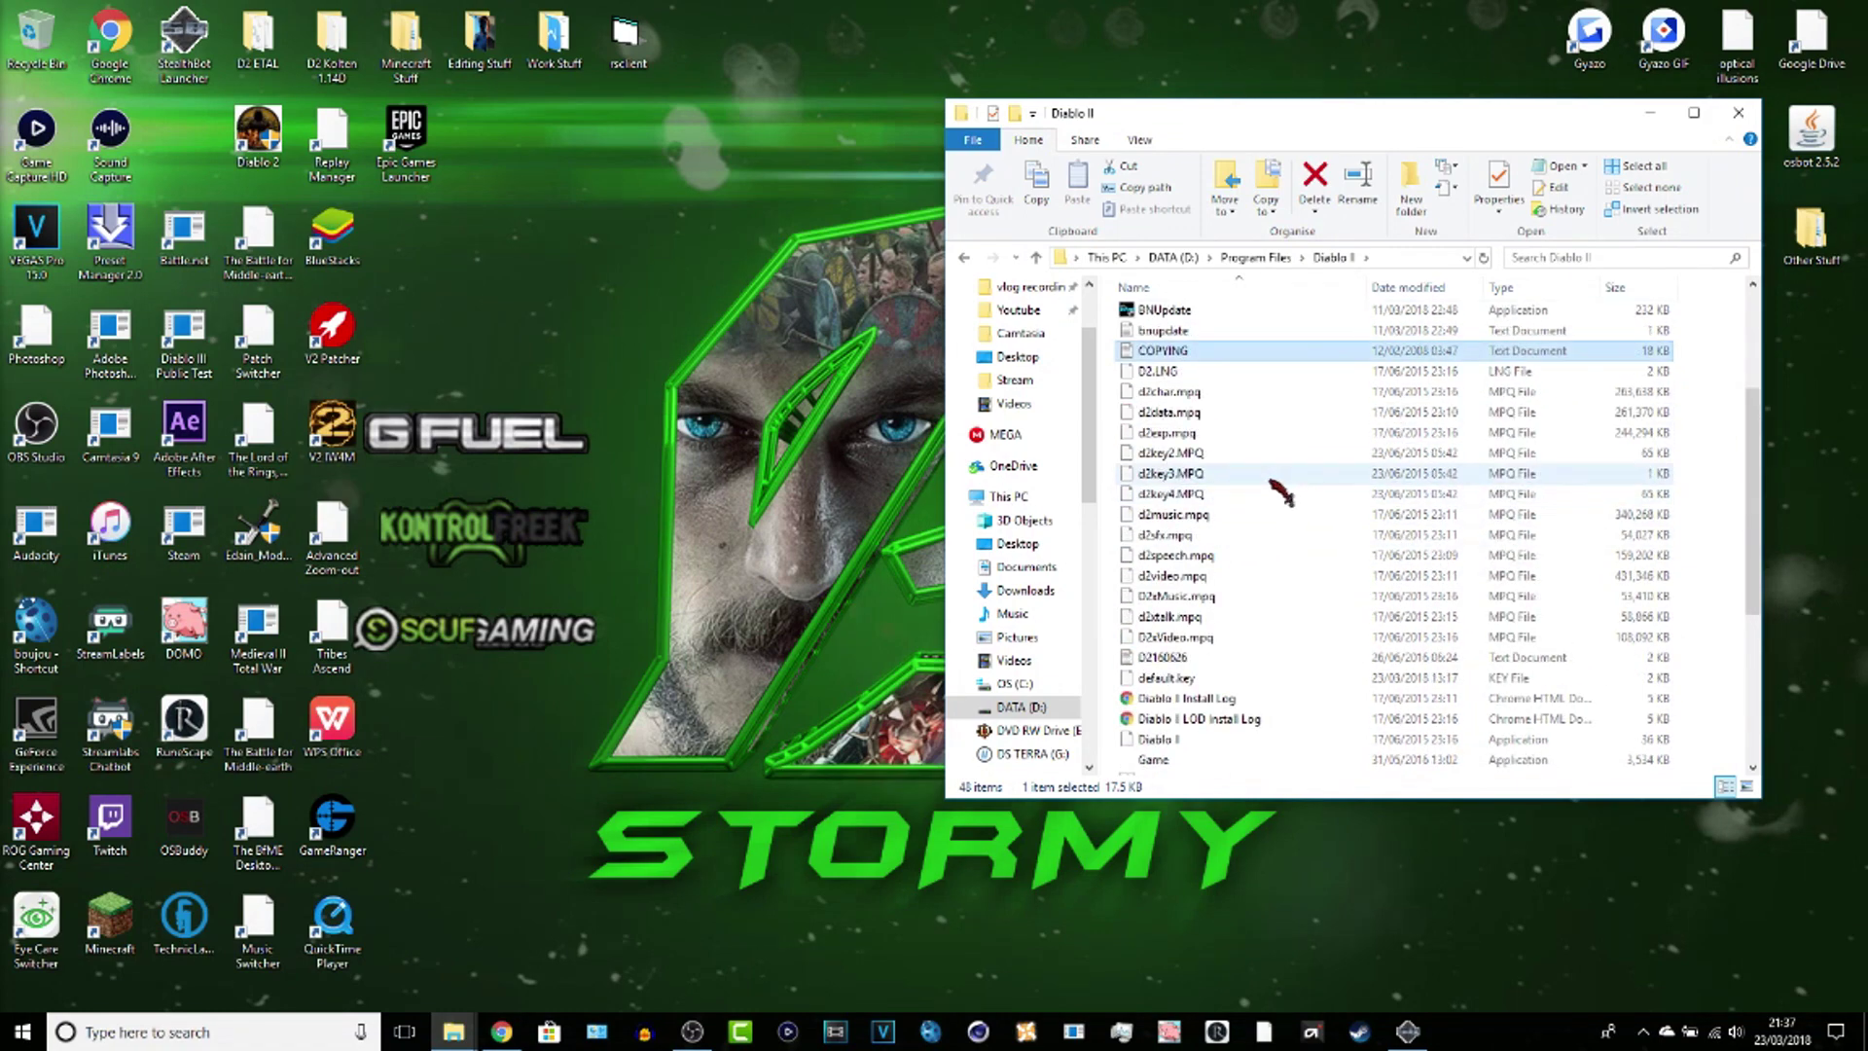
scroll(1255, 574, "down", 3)
scroll(1200, 544, "up", 3)
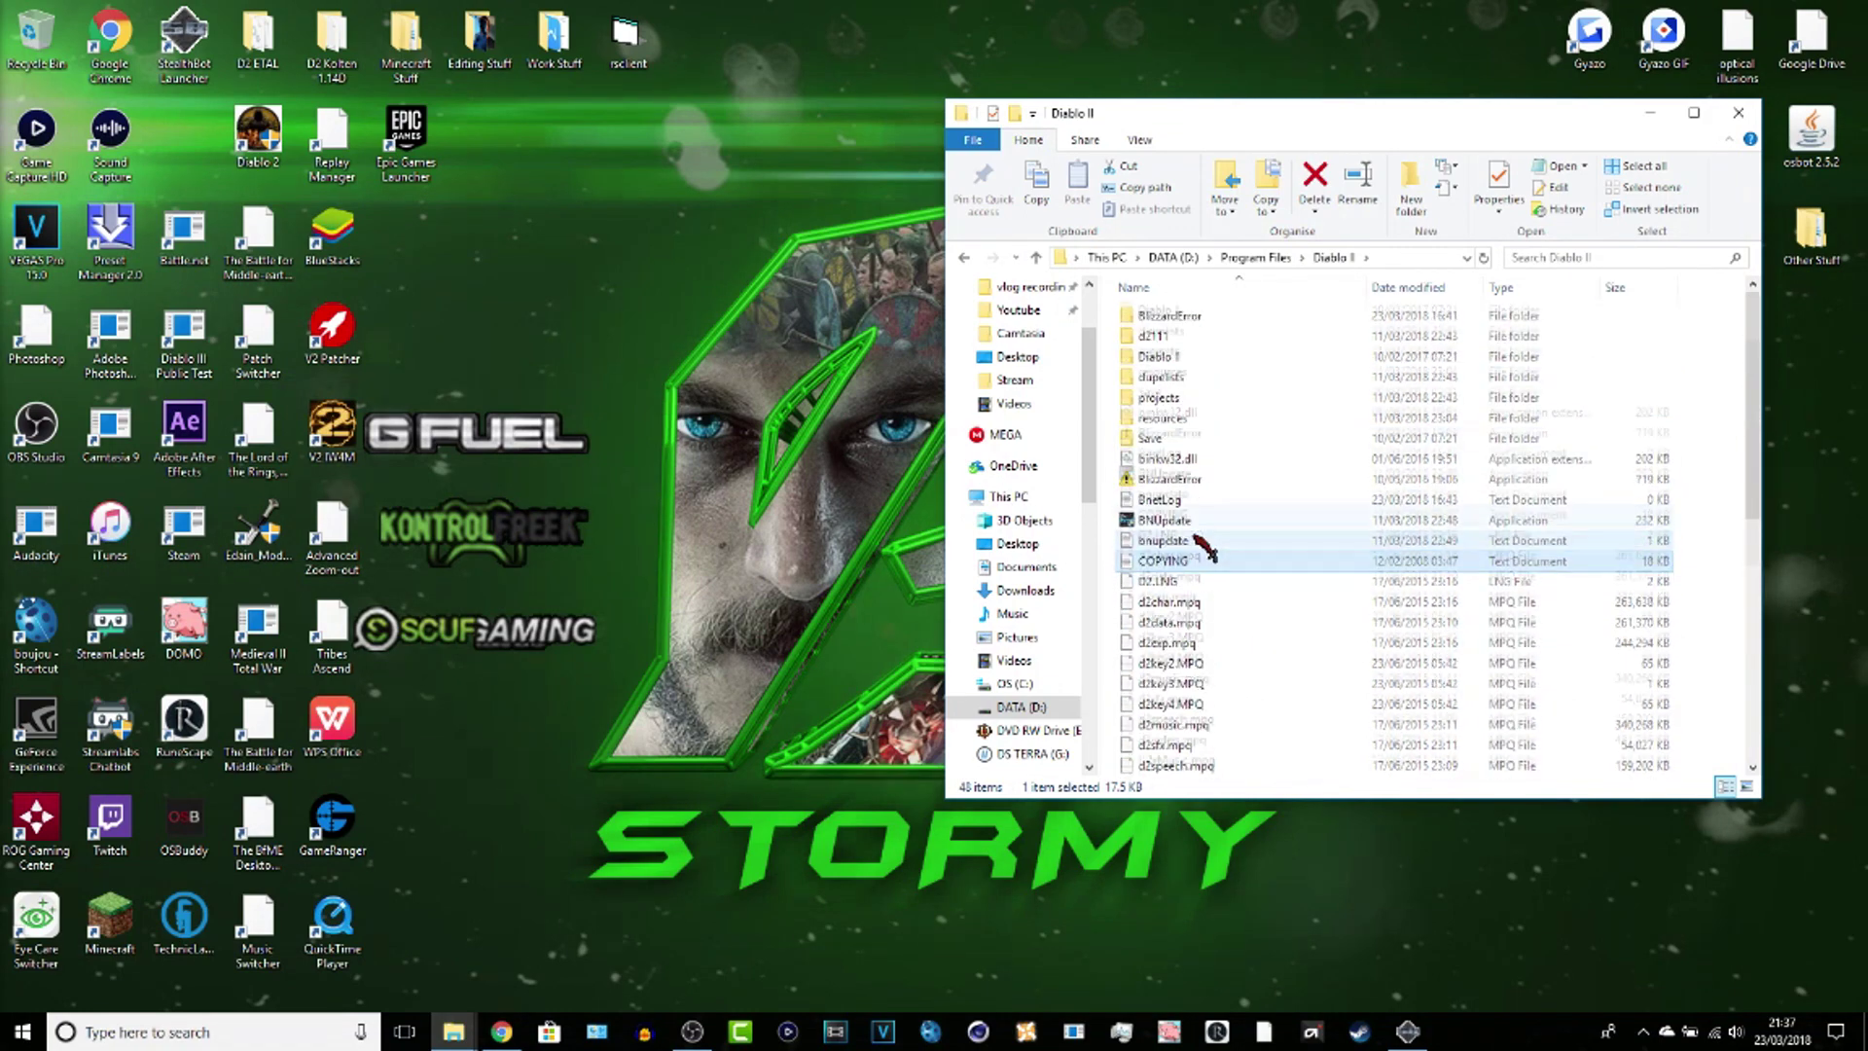
scroll(1204, 547, "down", 8)
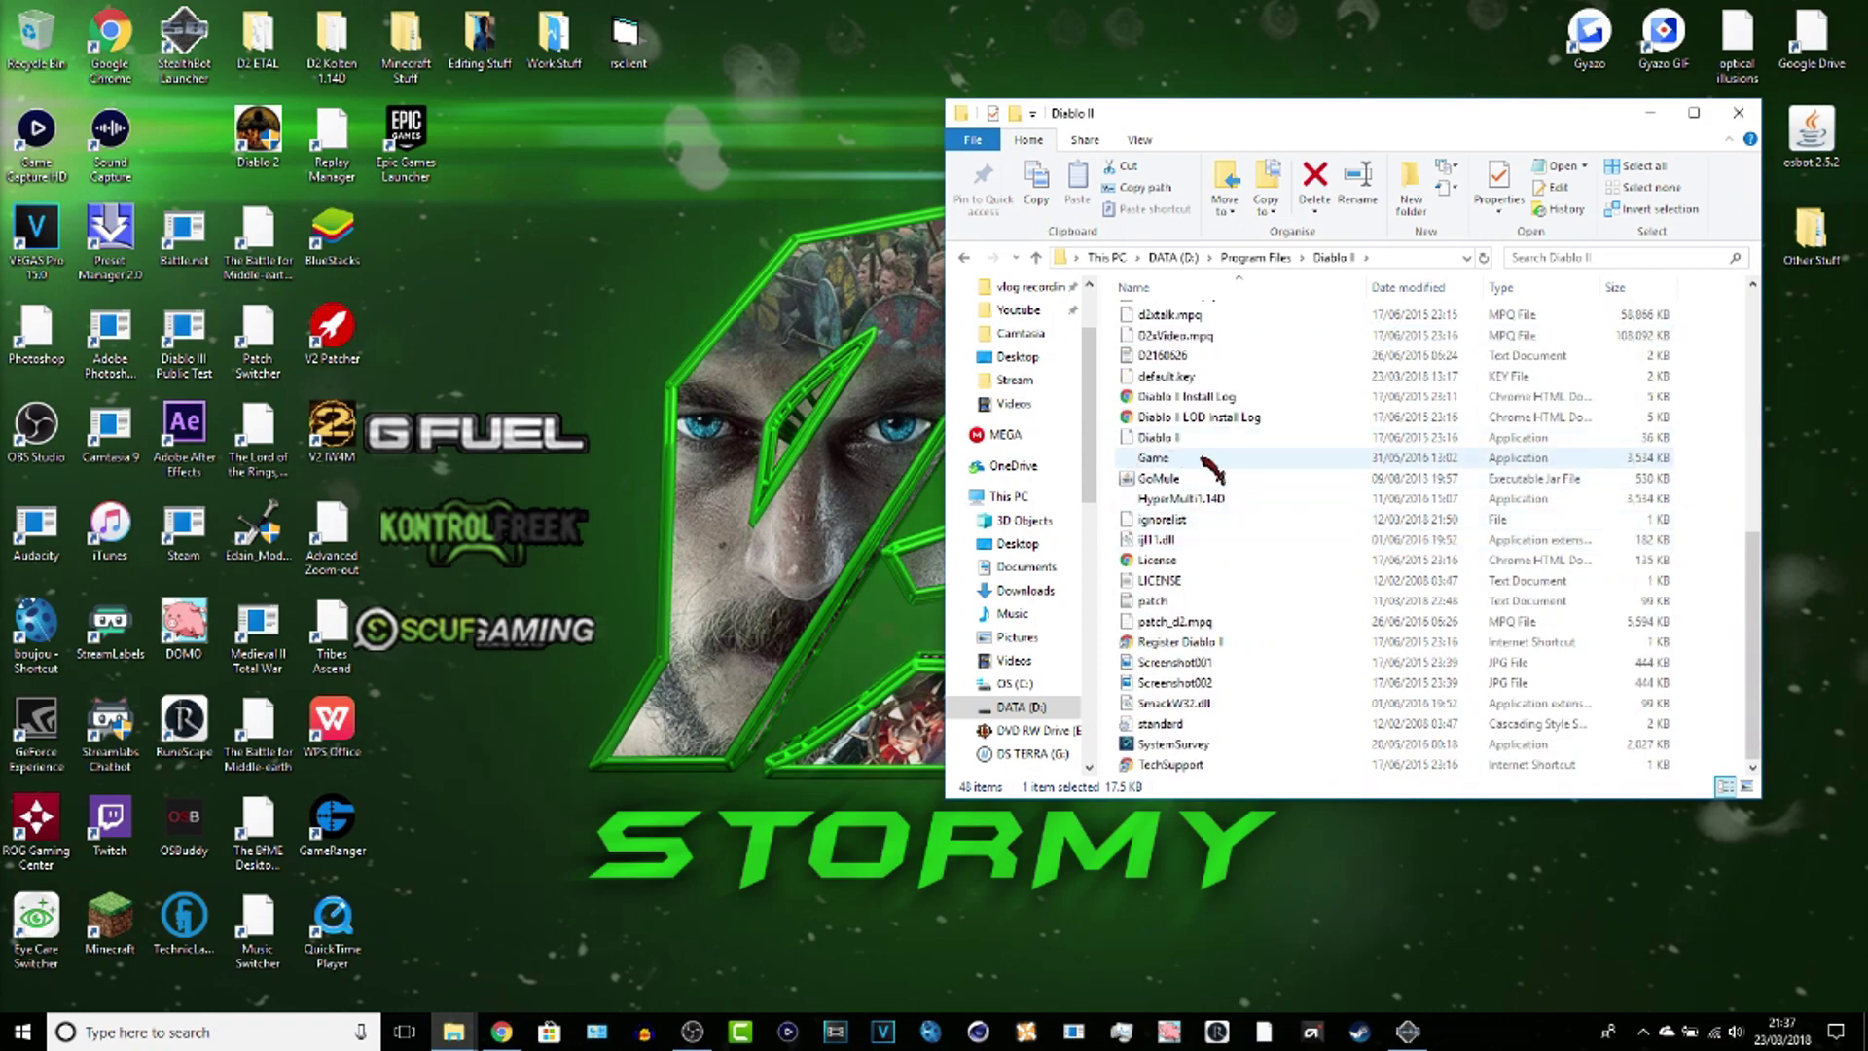
scroll(1192, 477, "up", 6)
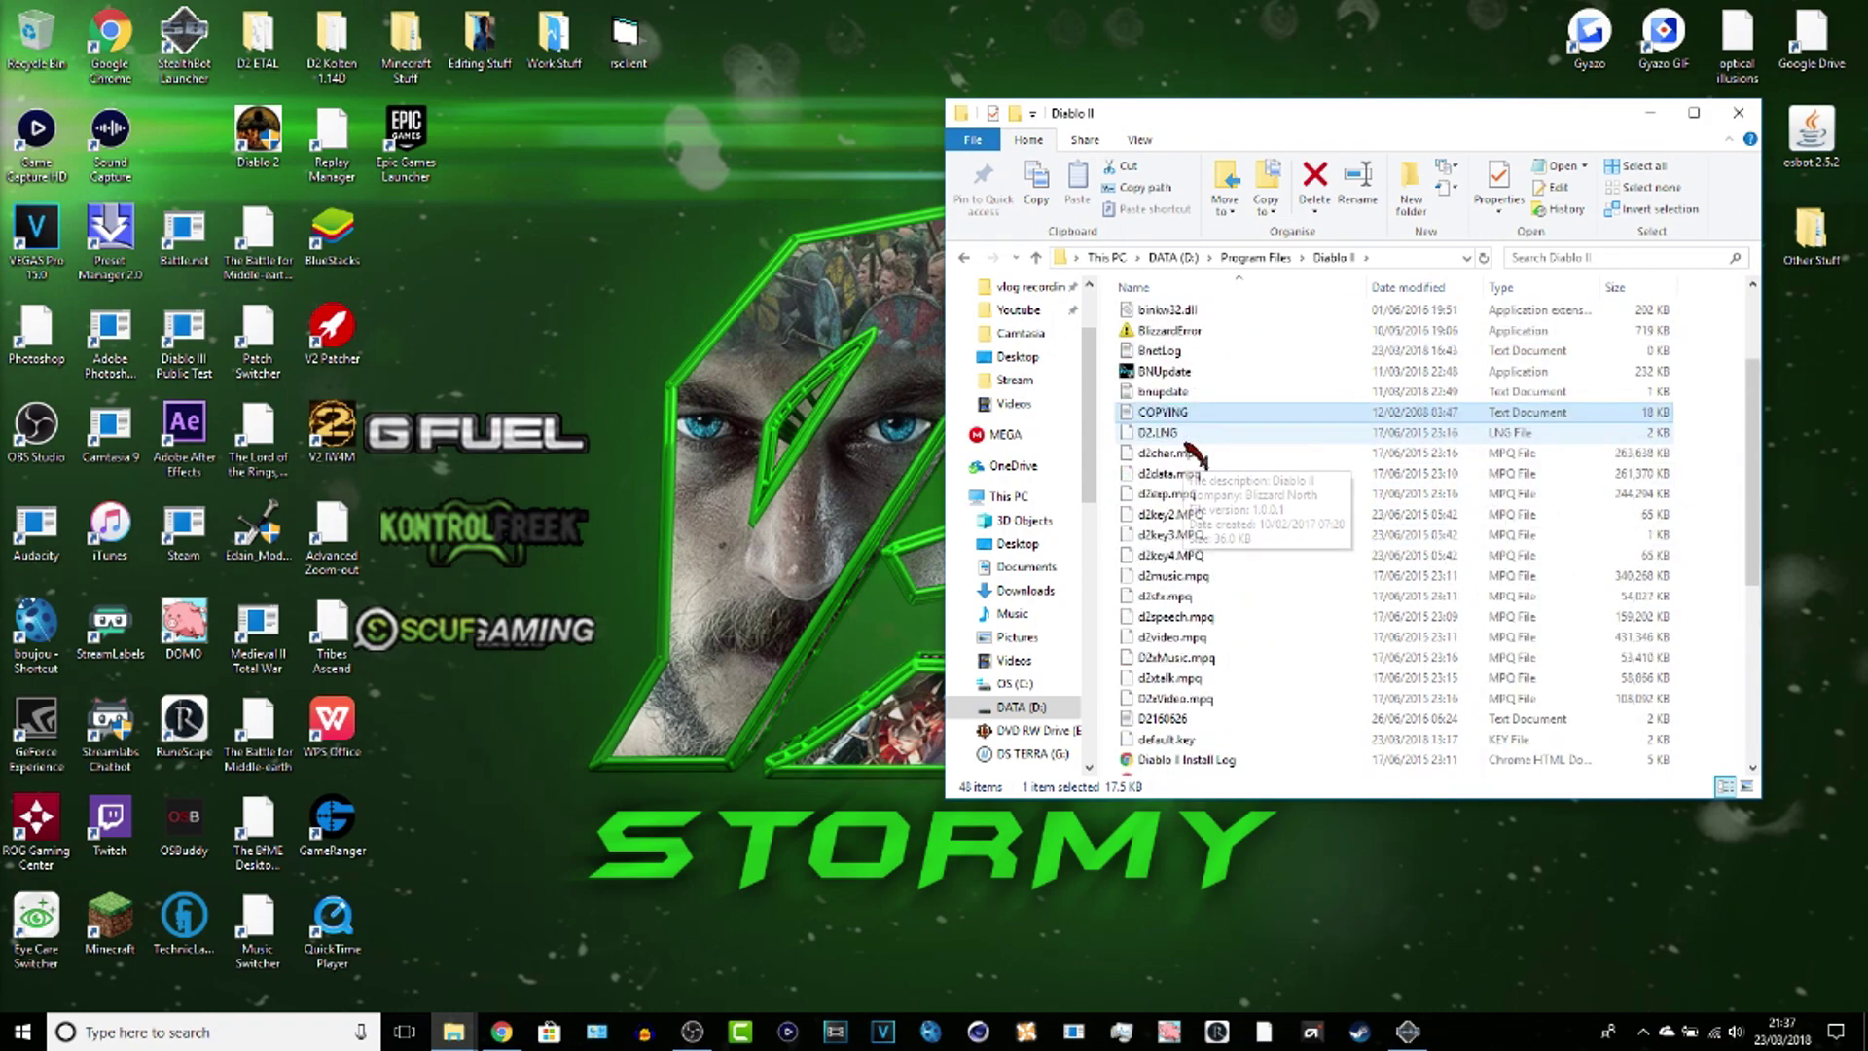
scroll(1230, 542, "down", 4)
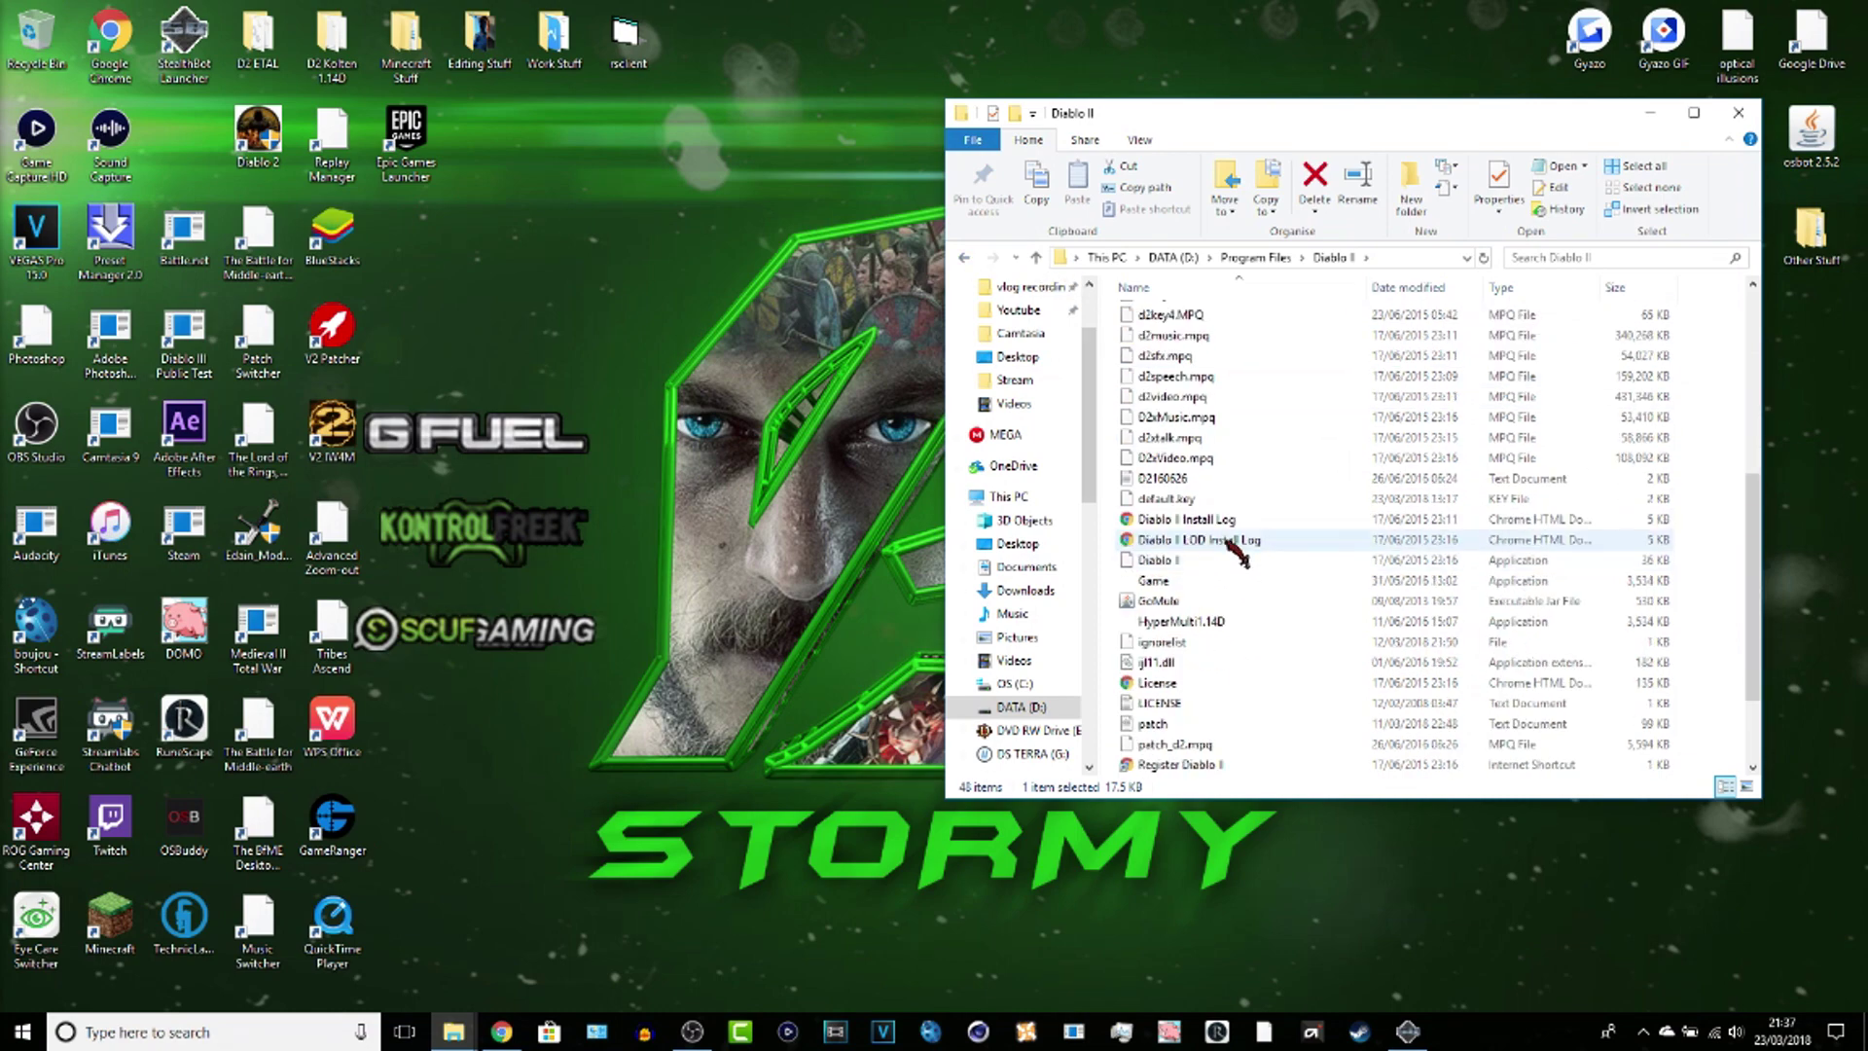
left_click(1187, 564)
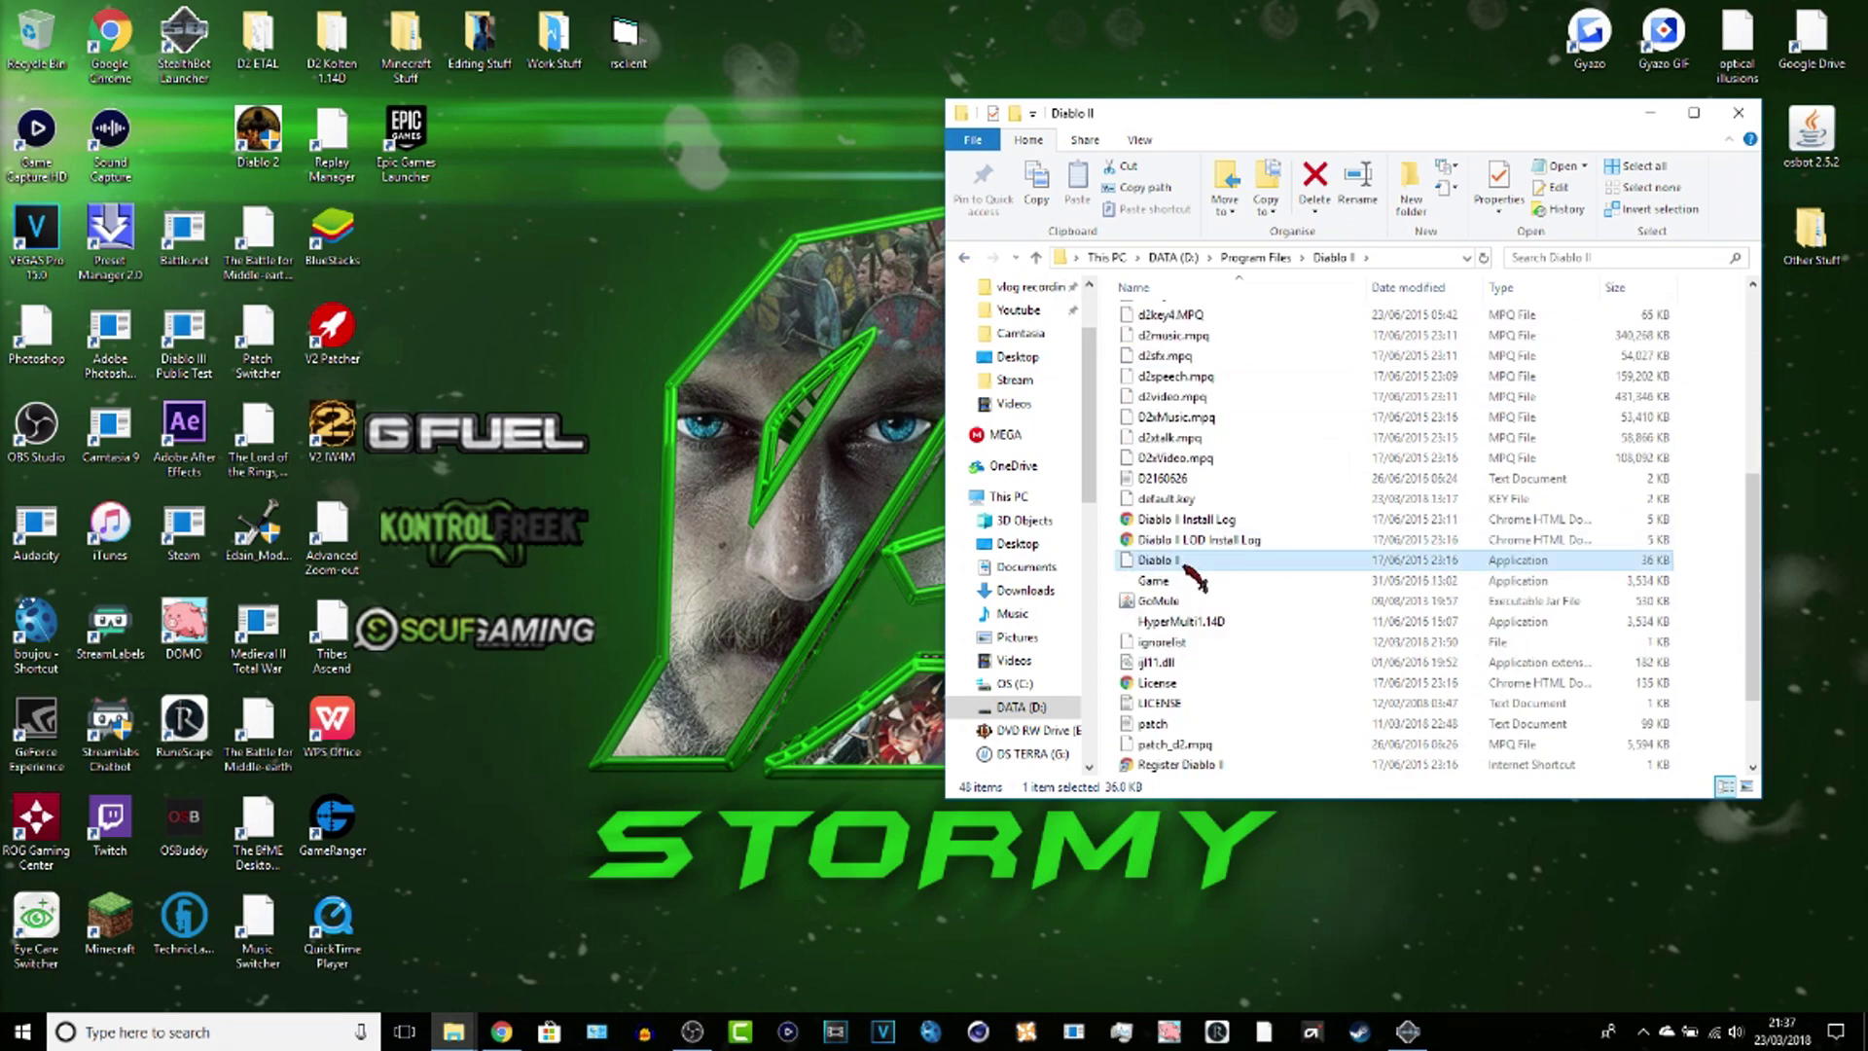
Step: Review the Diablo II application's Compatibility, Security, Details and Previous Versions properties
right_click(1182, 562)
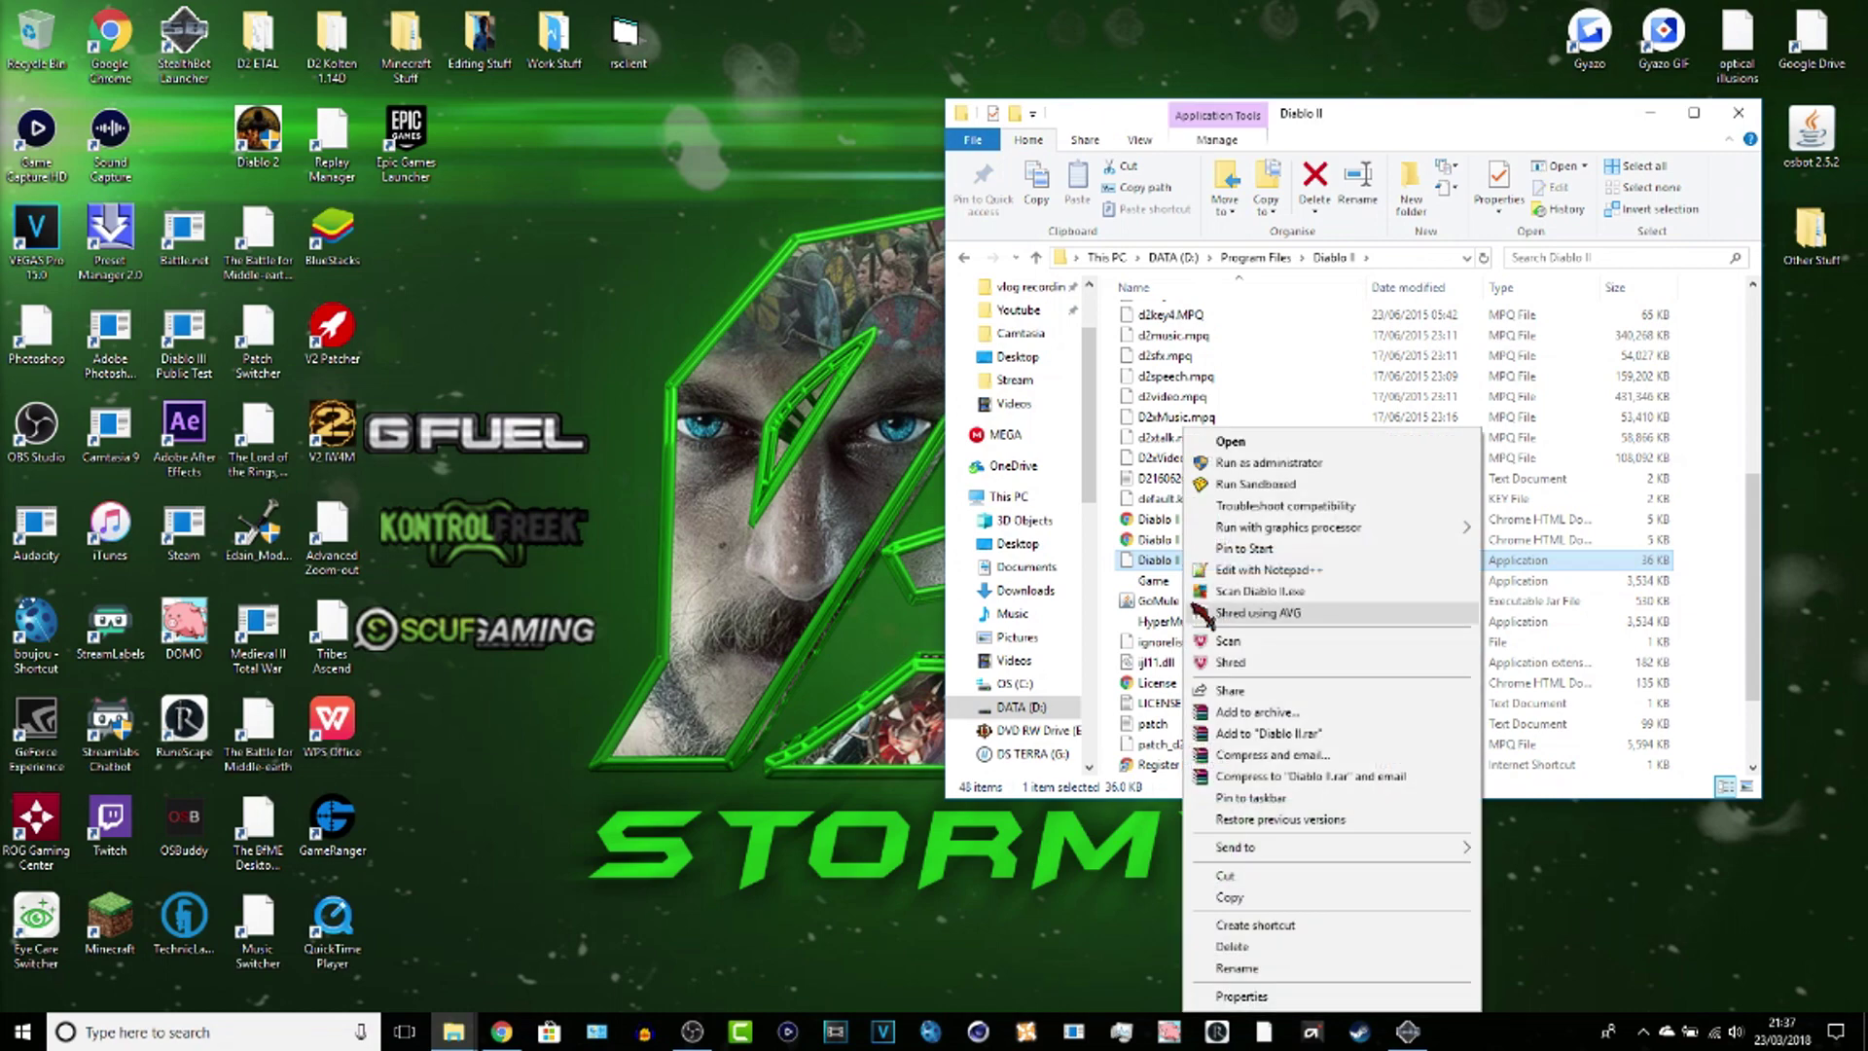
left_click(1265, 997)
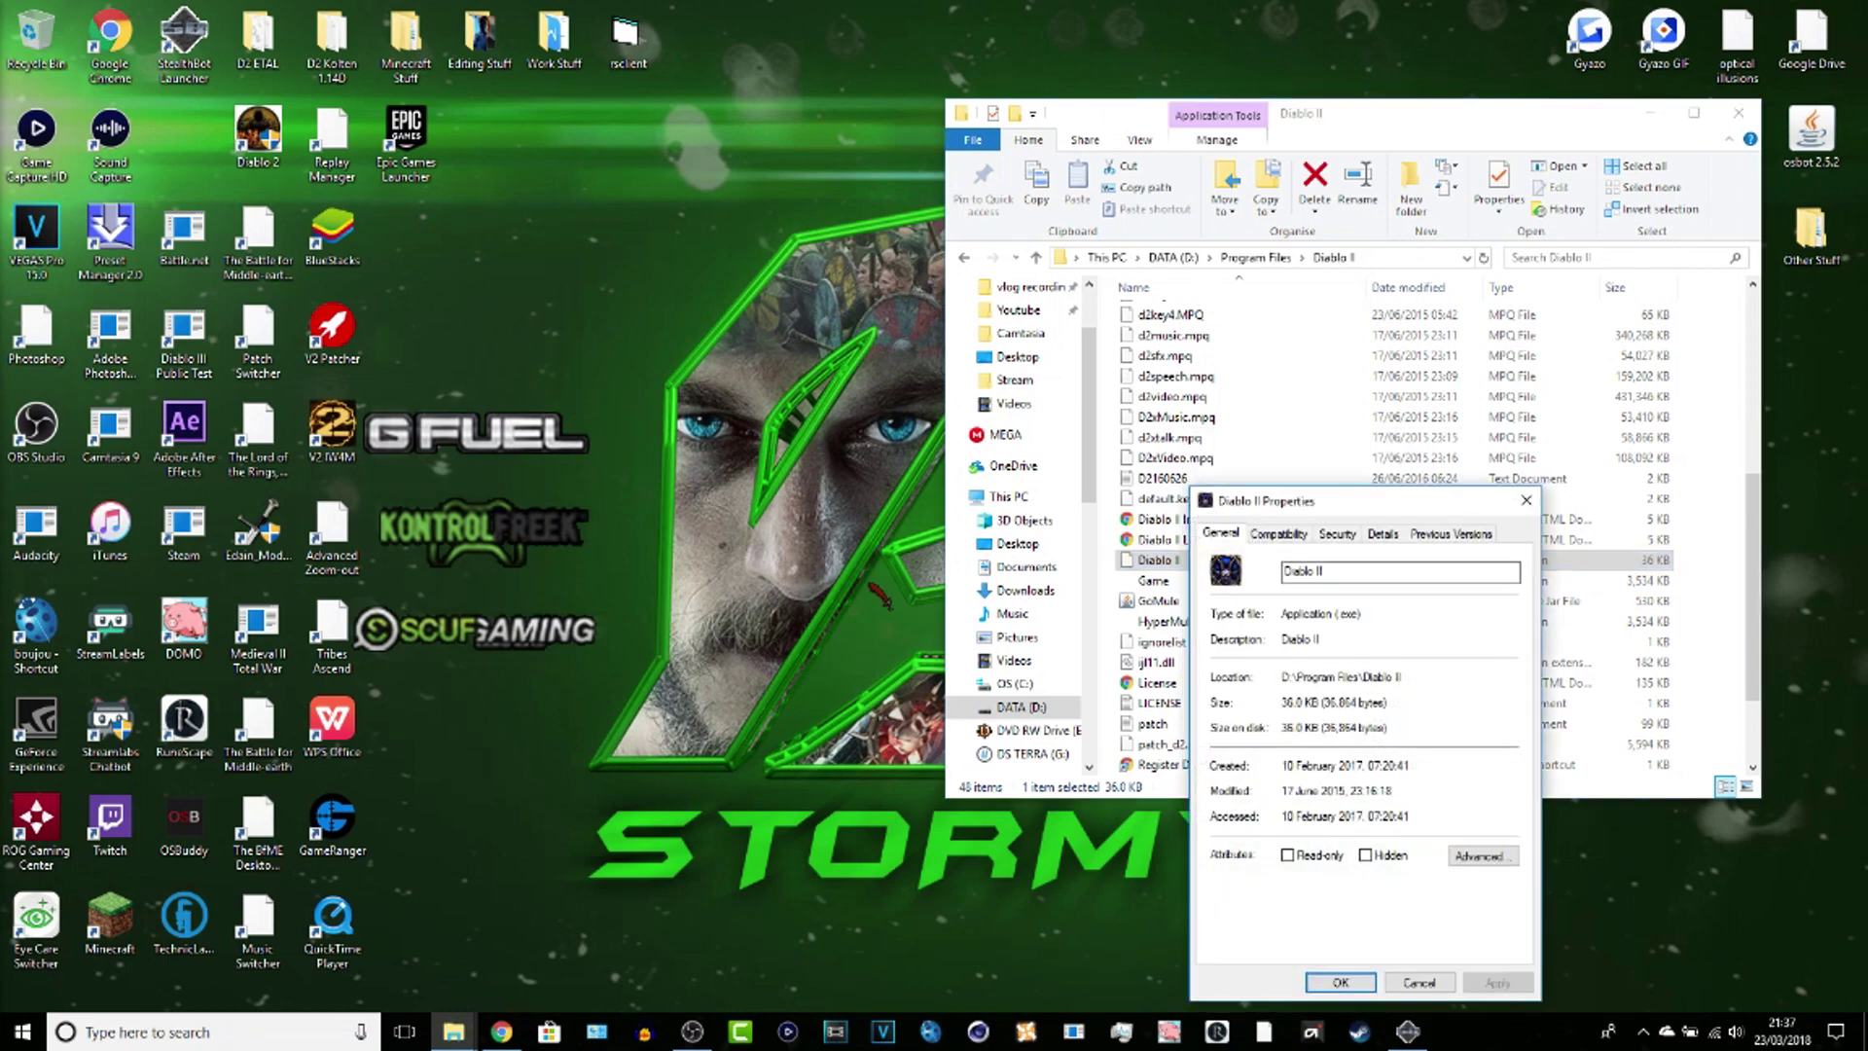
left_click(1278, 533)
left_click(1336, 533)
left_click(1382, 533)
left_click(1449, 534)
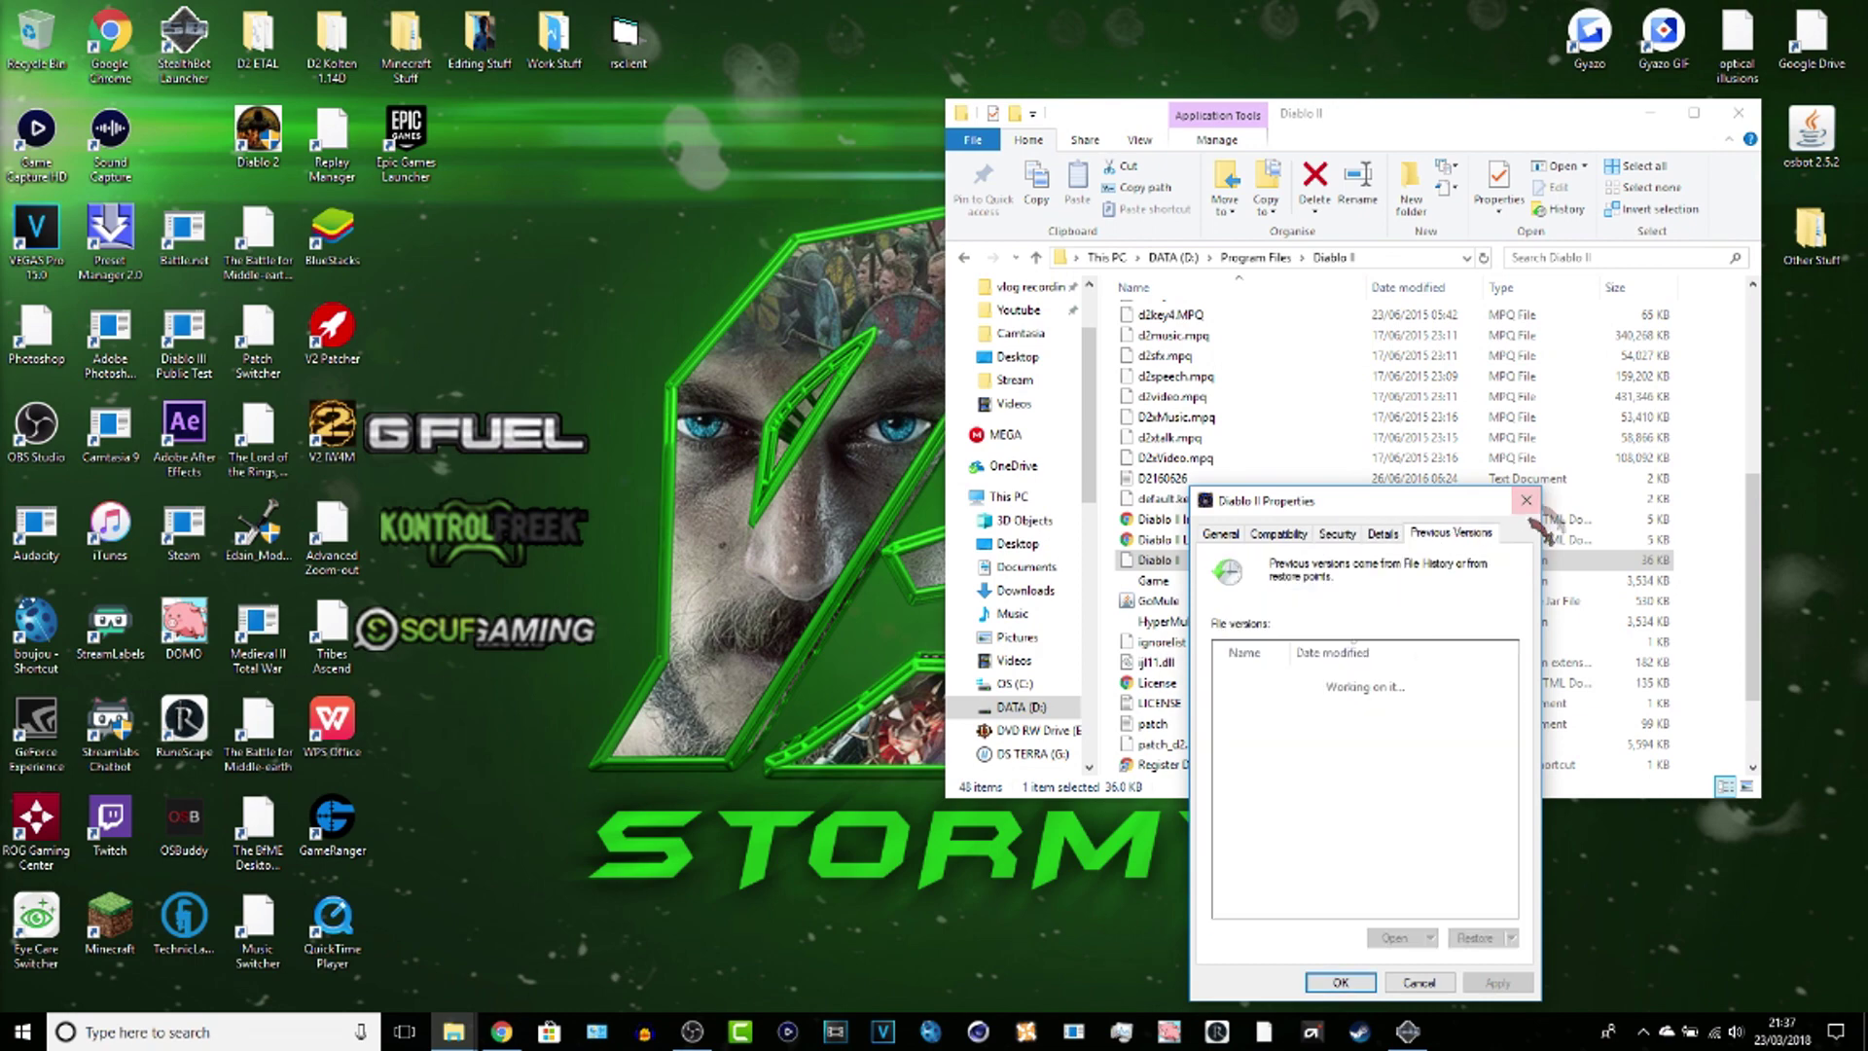
left_click(1525, 500)
Step: Create a Game shortcut, put it beside the Diablo 2 desktop icon, and delete the leftover copy
left_click(1173, 581)
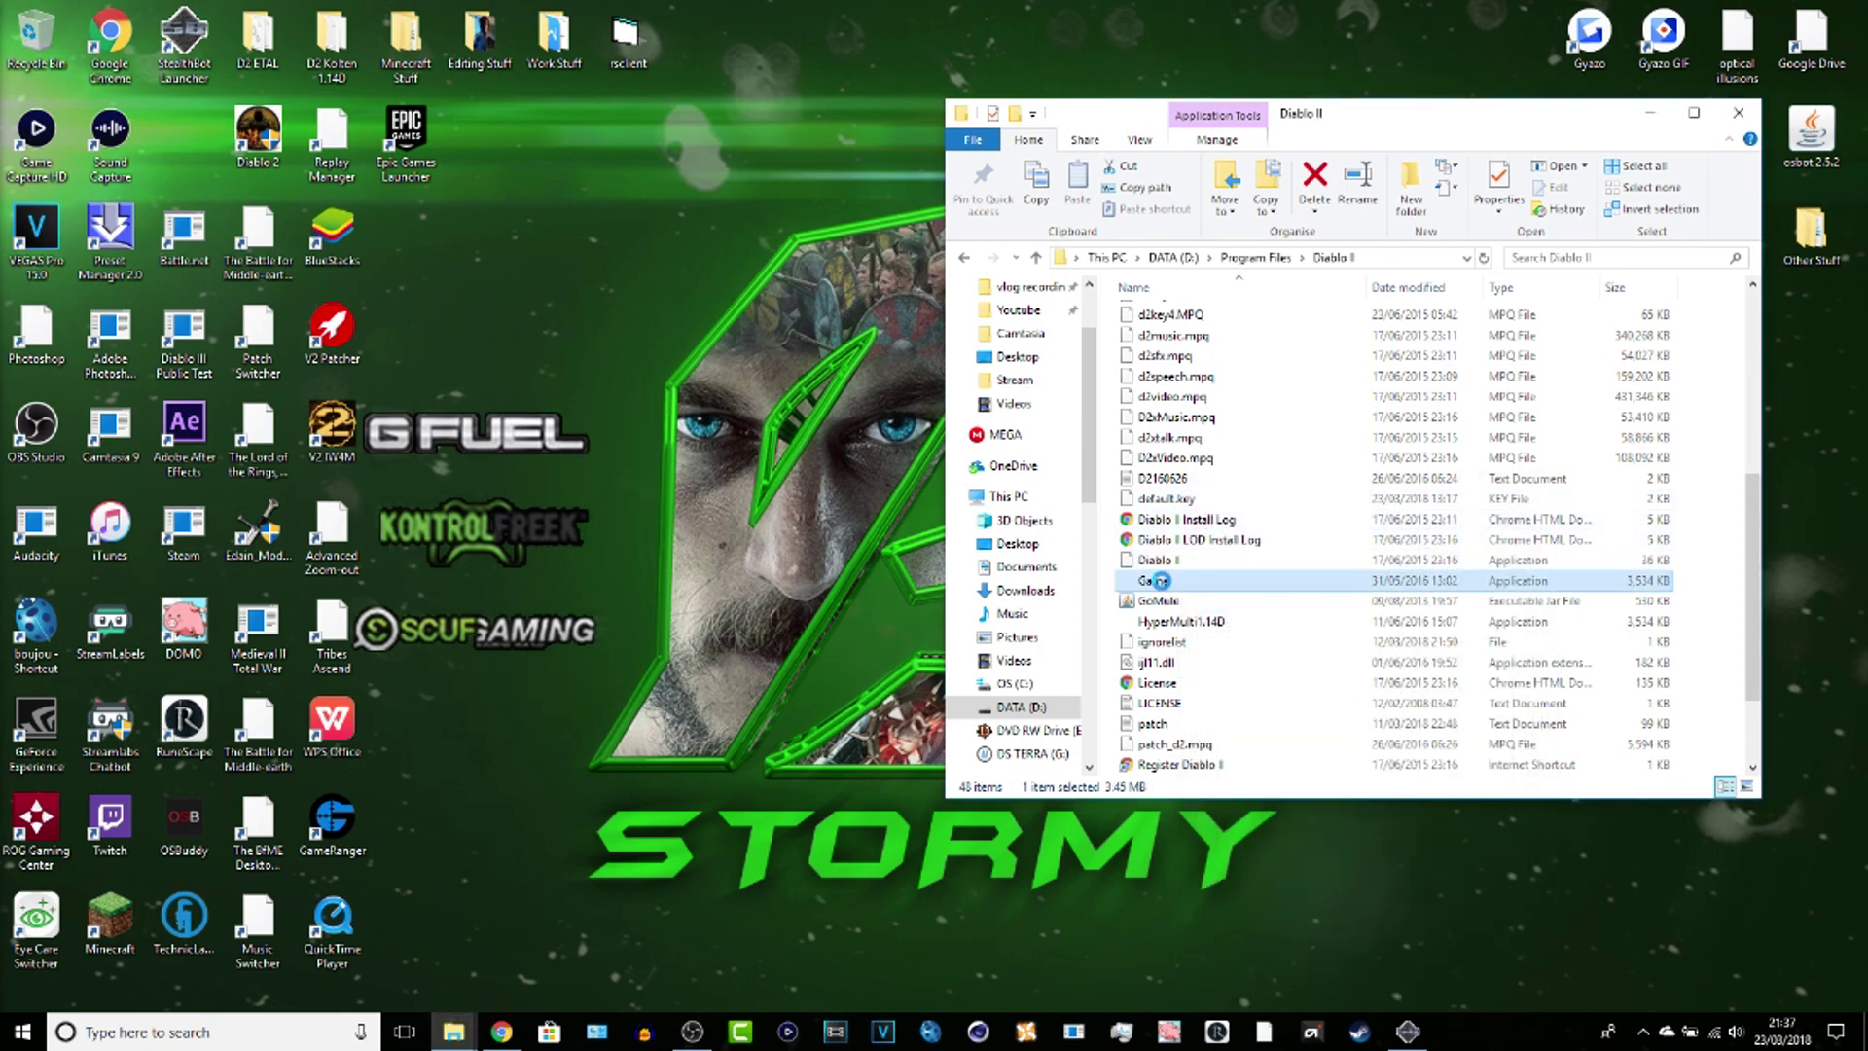
right_click(1160, 581)
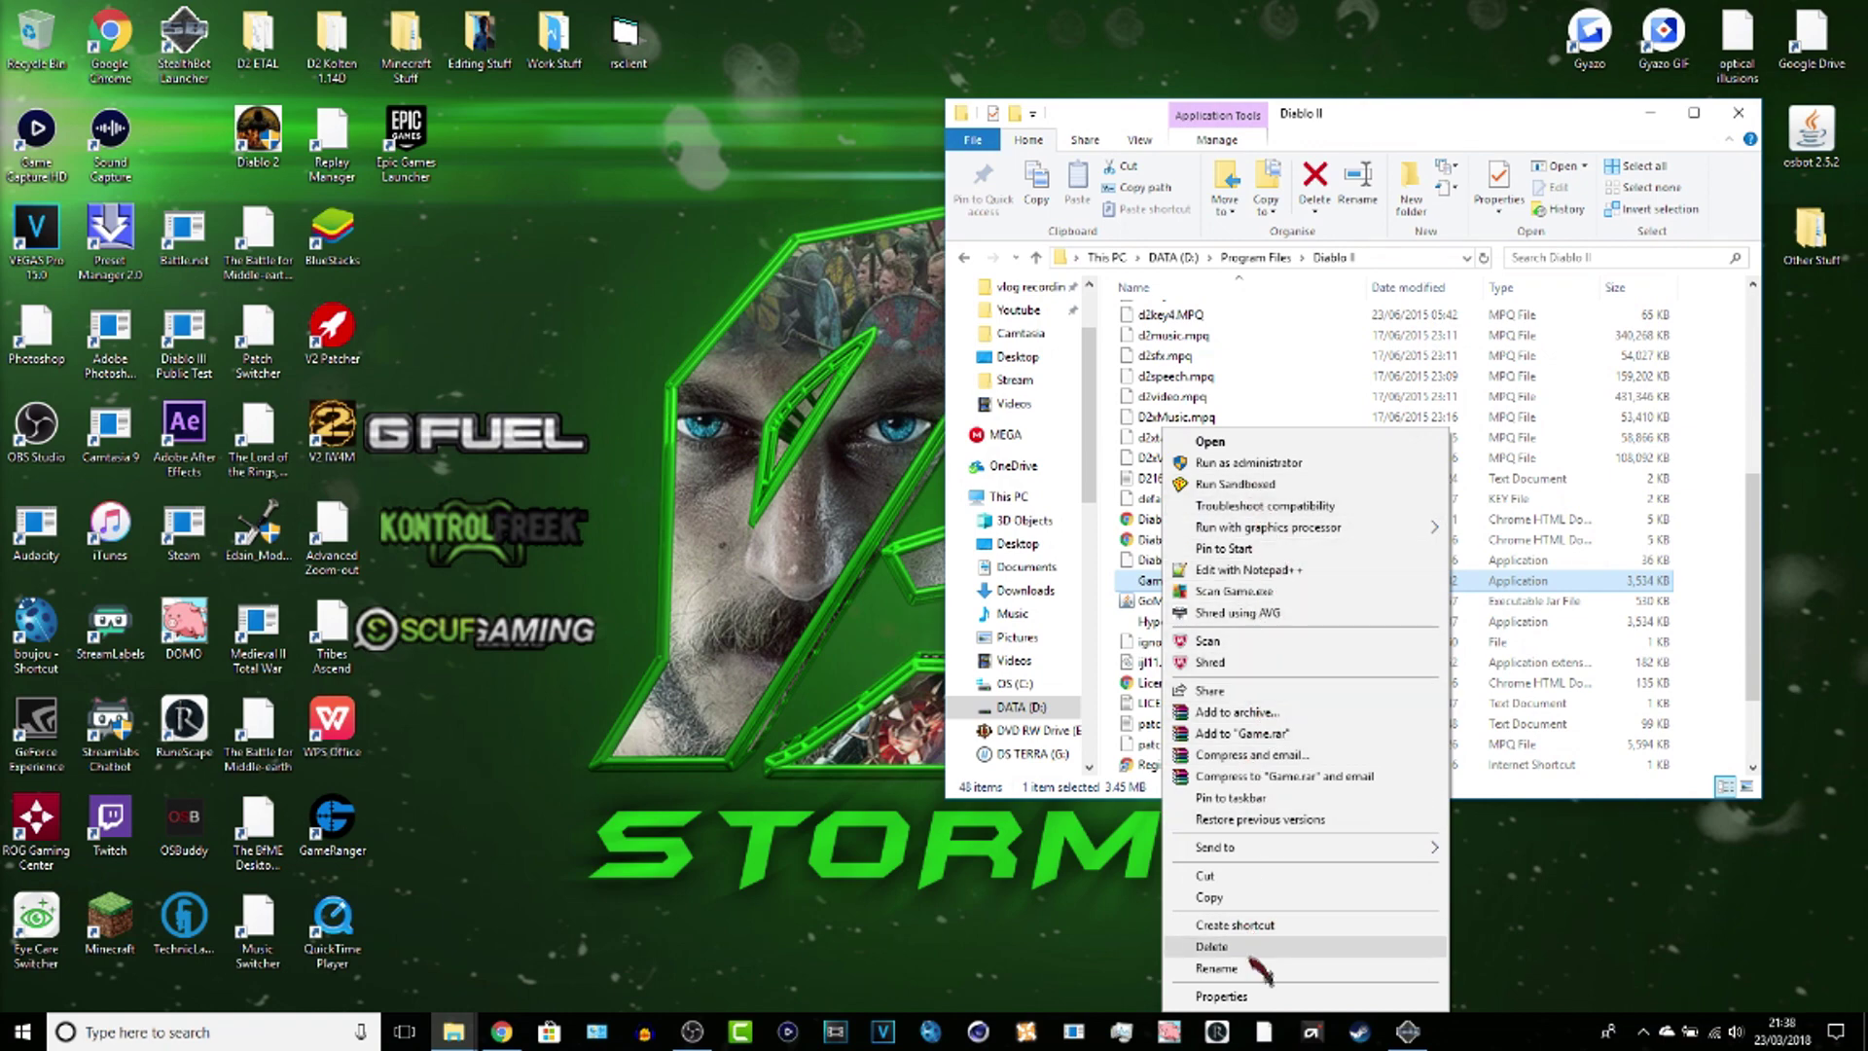
left_click(1233, 924)
left_click_drag(1180, 580, 628, 442)
left_click(1149, 601)
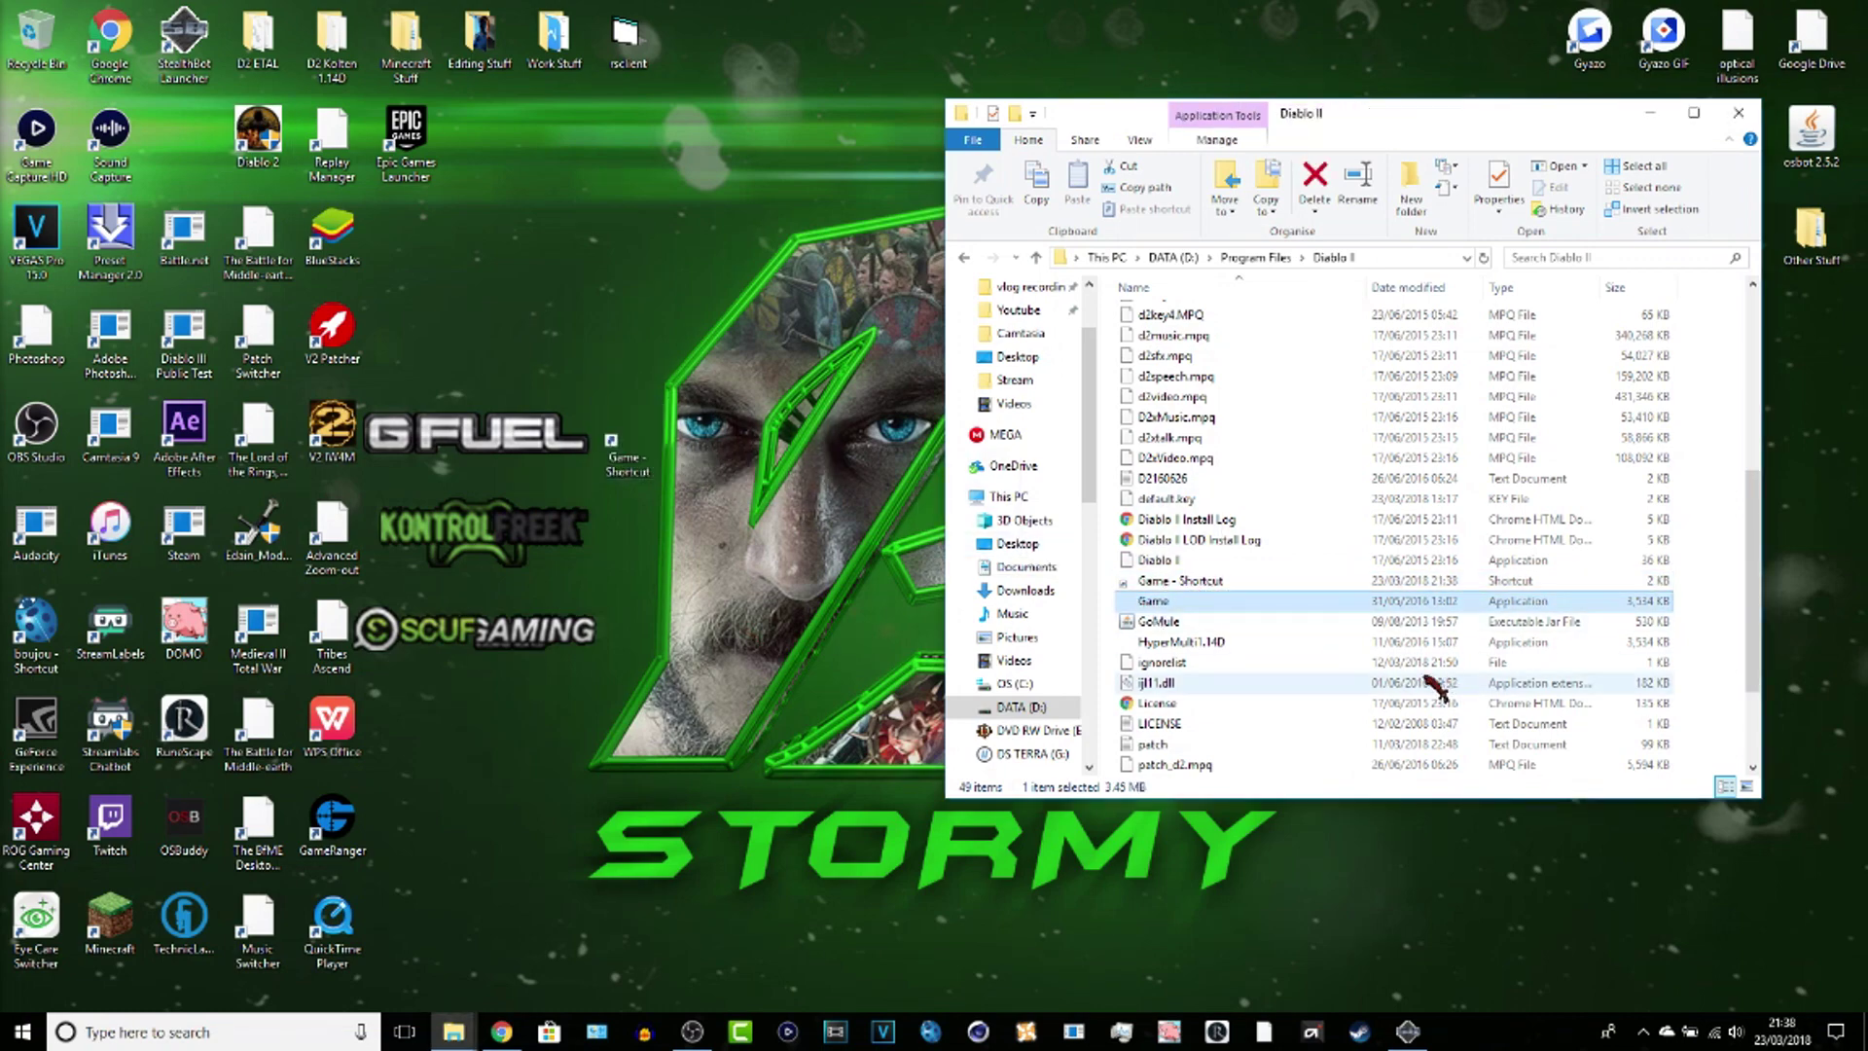
key("Up")
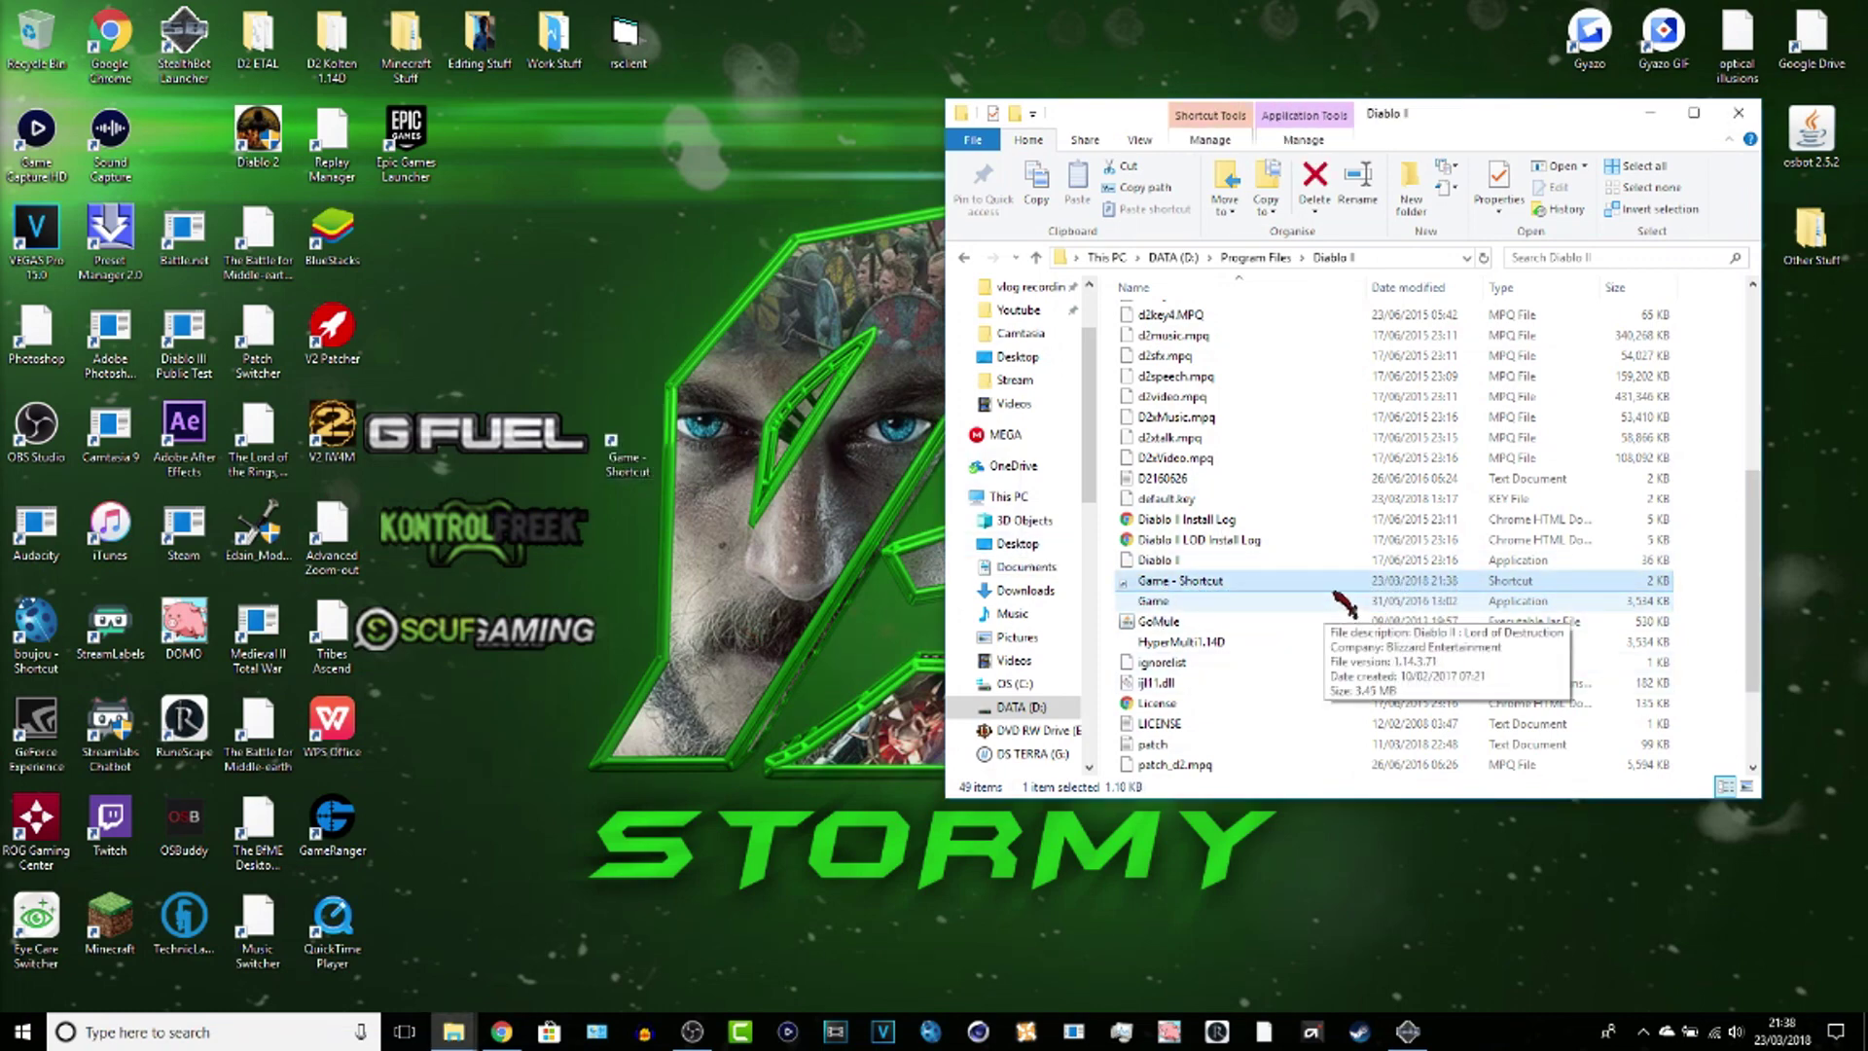
key("Delete")
left_click_drag(627, 443, 193, 164)
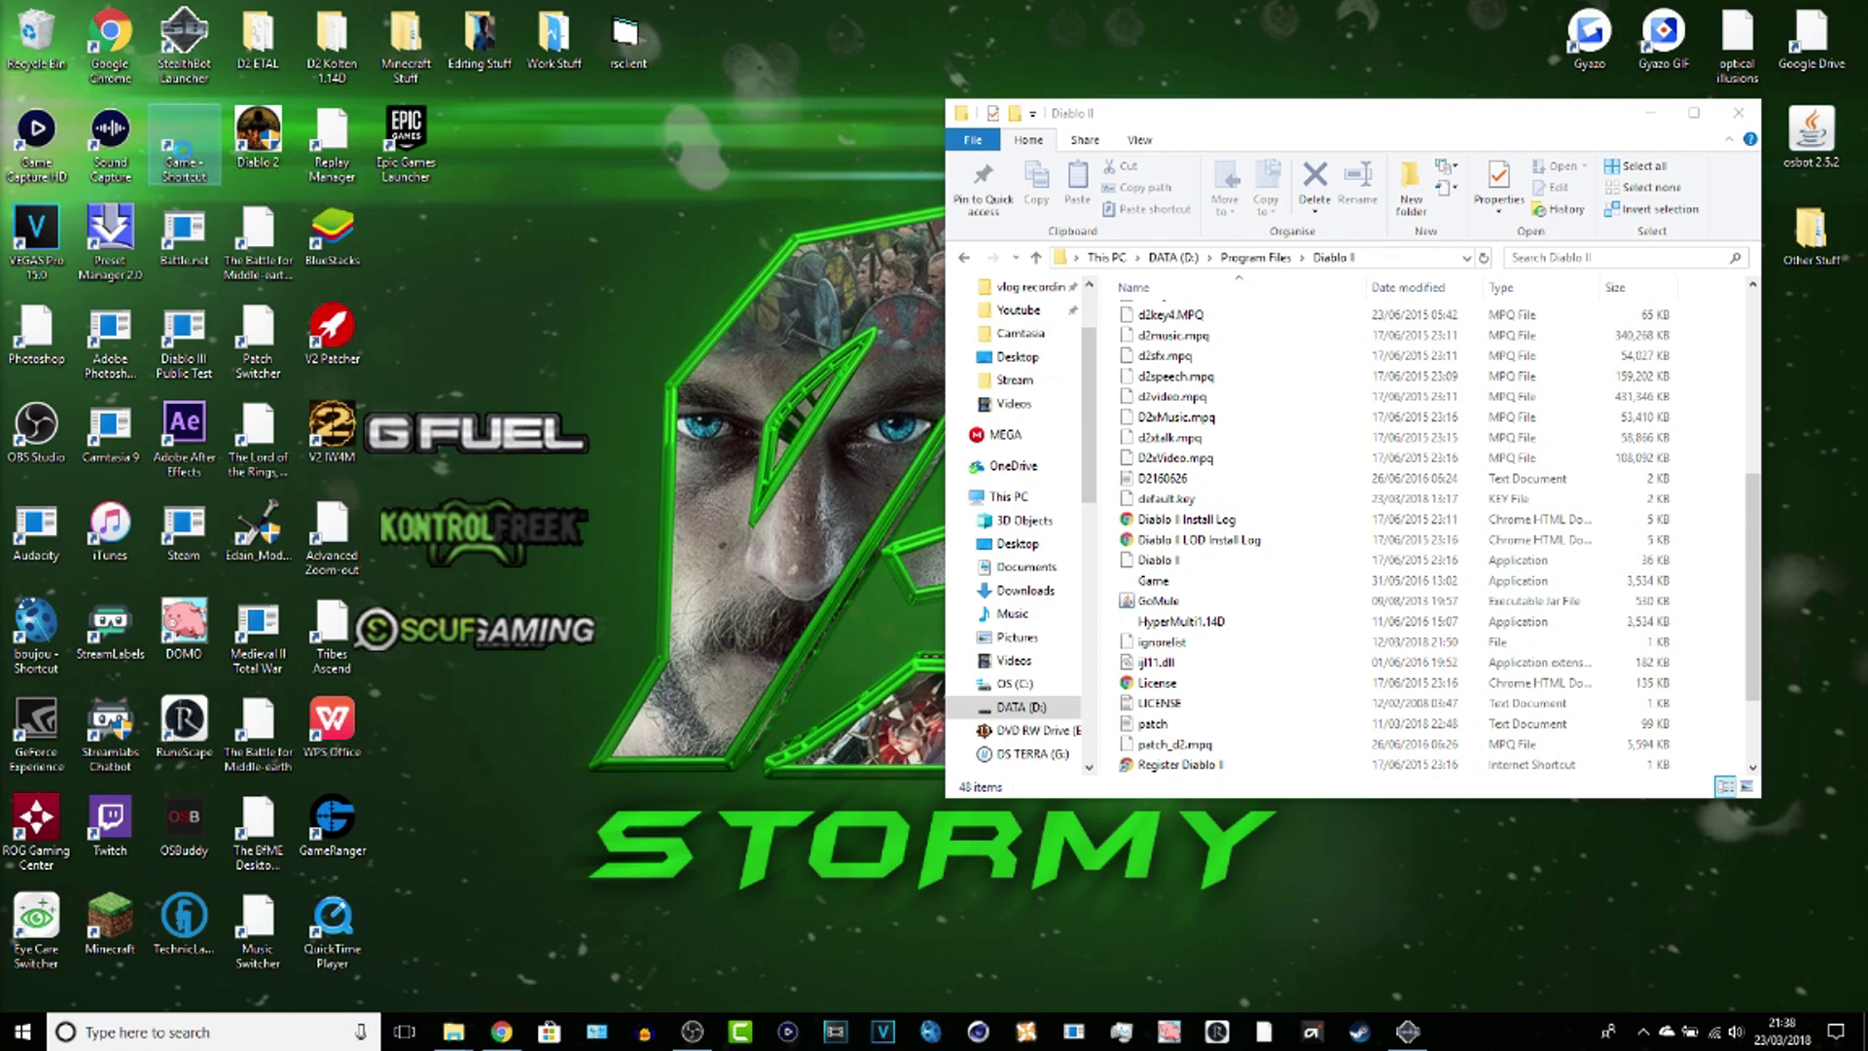
Step: Change the desktop Game shortcut's icon to the blue Diablo icon
right_click(192, 163)
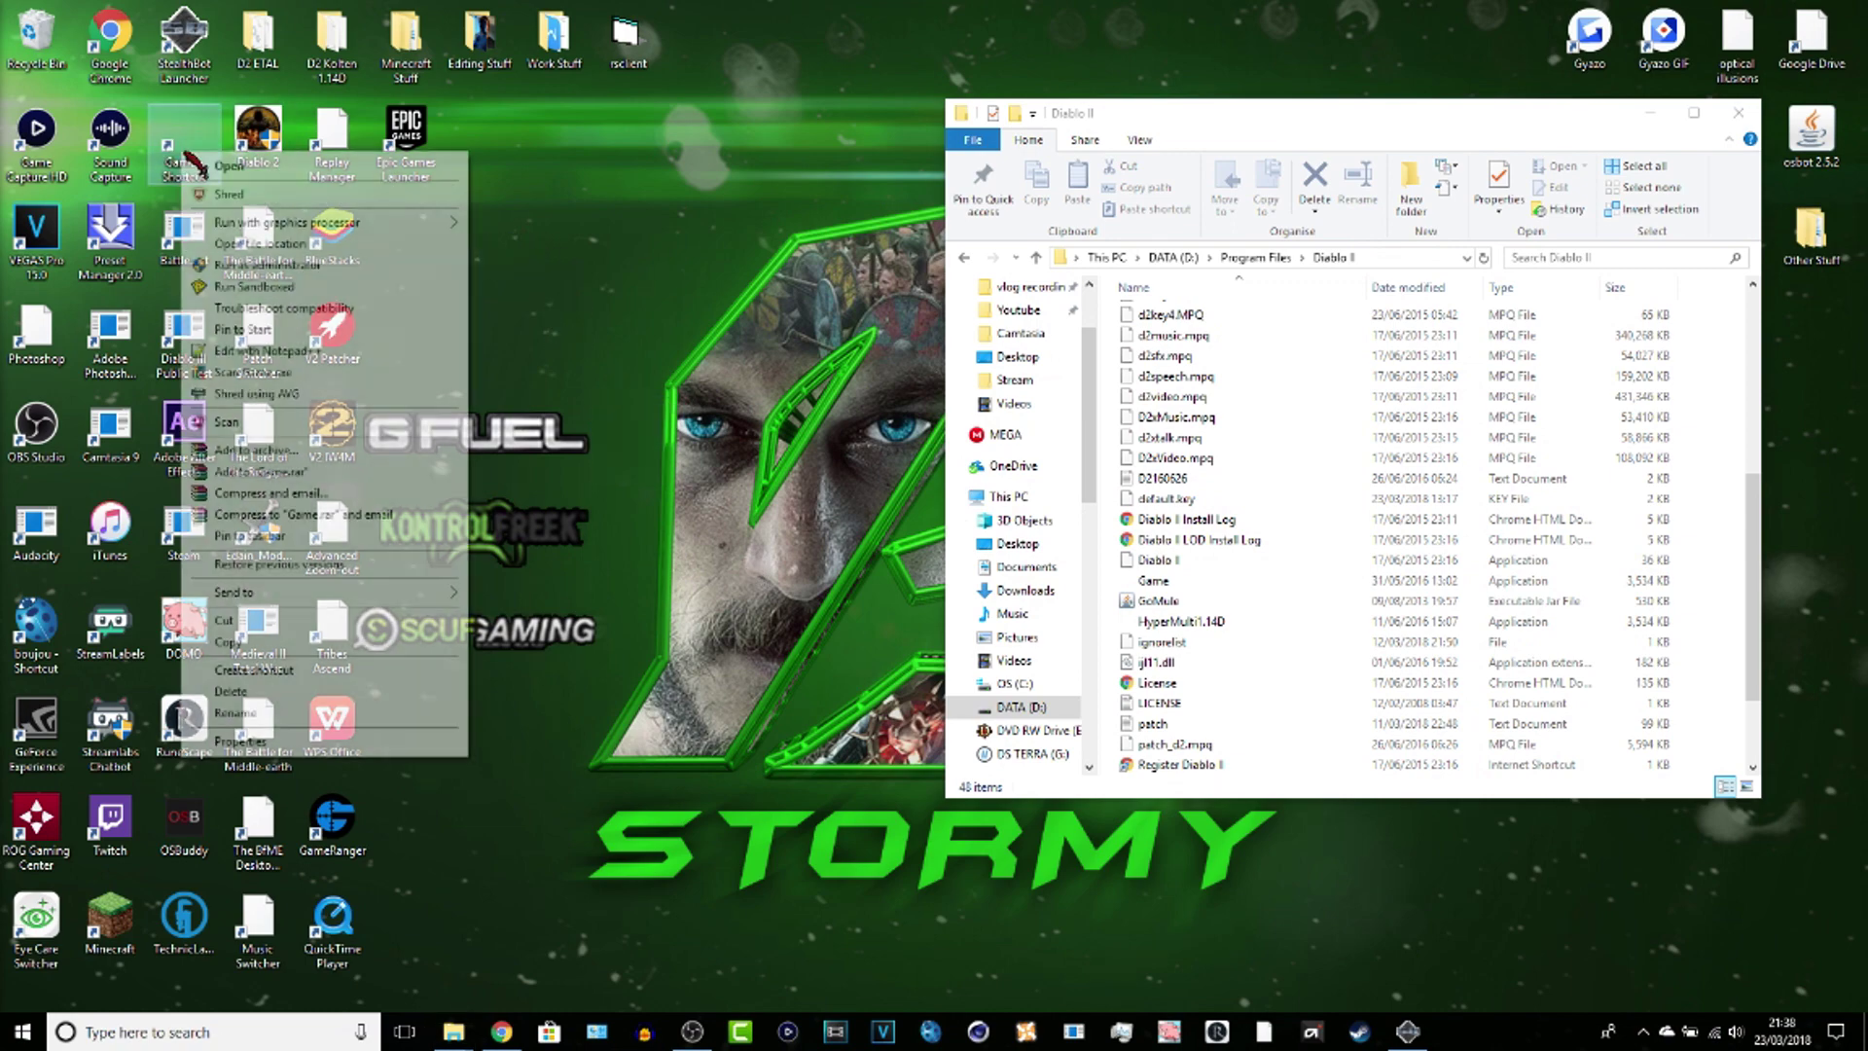
left_click(313, 739)
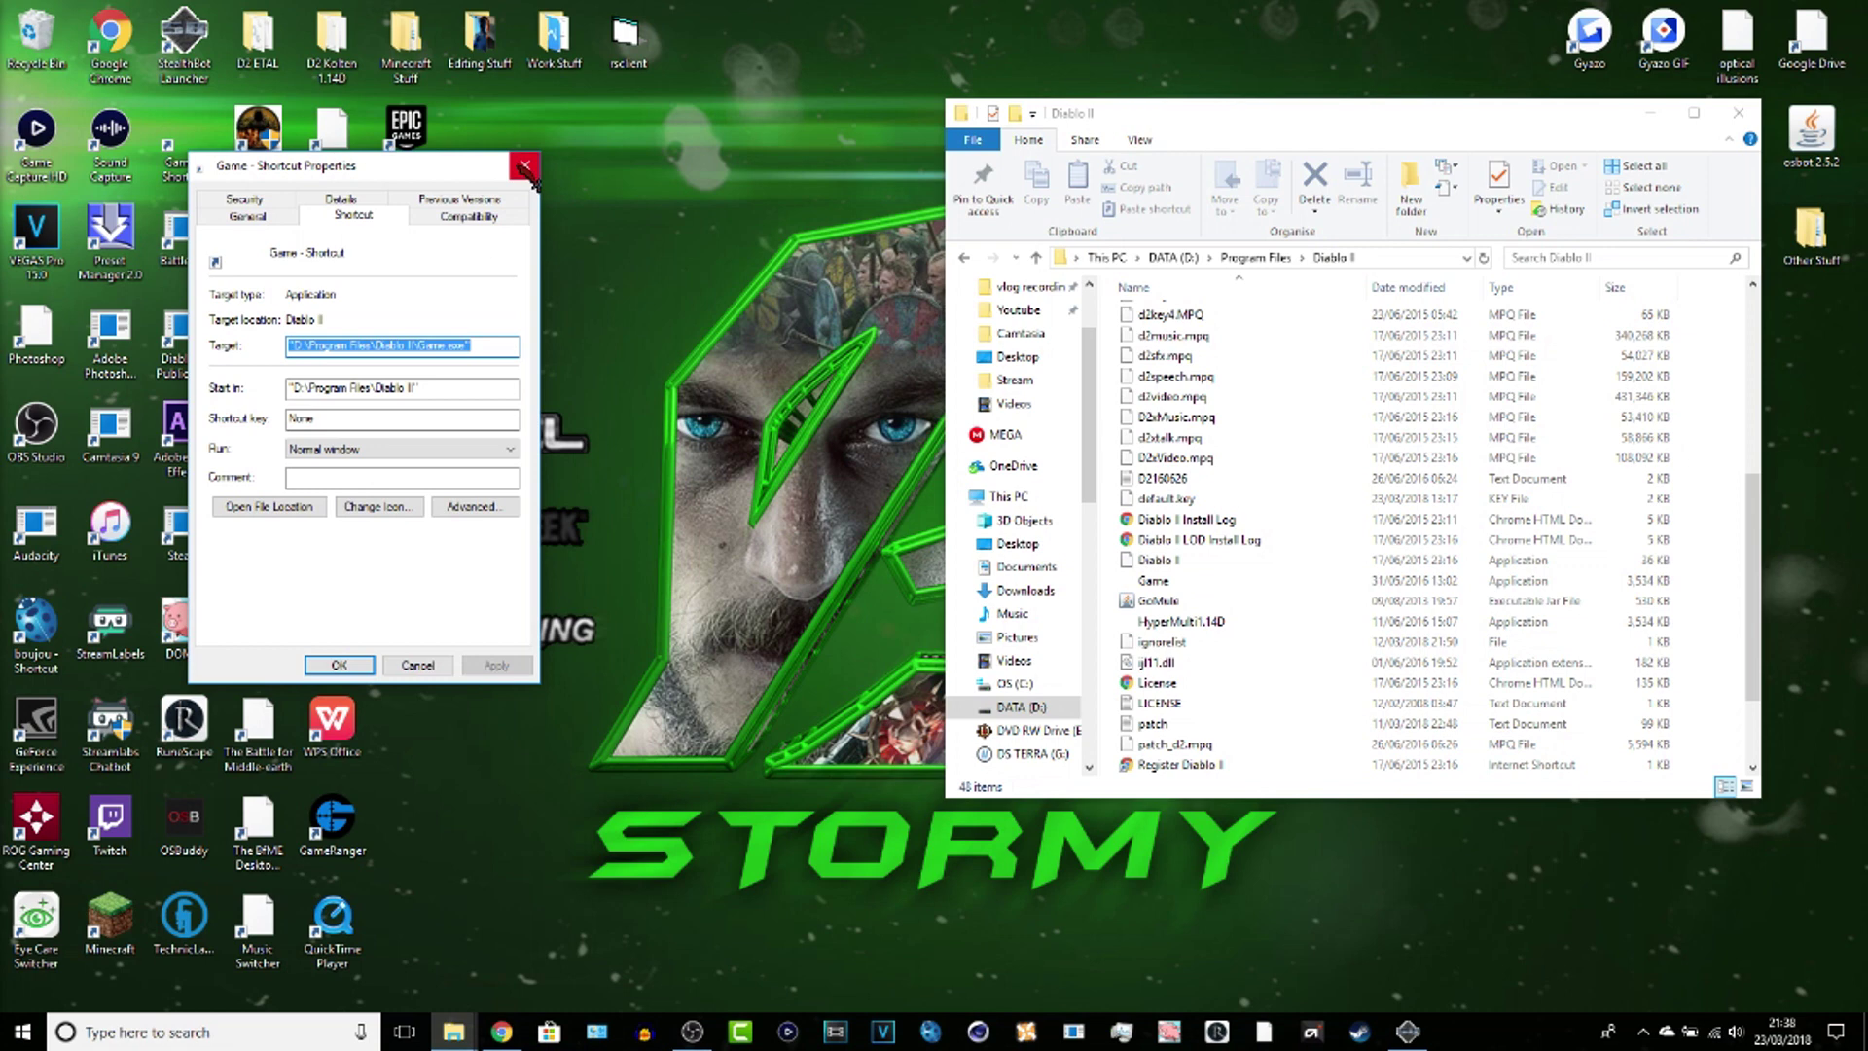
left_click(378, 506)
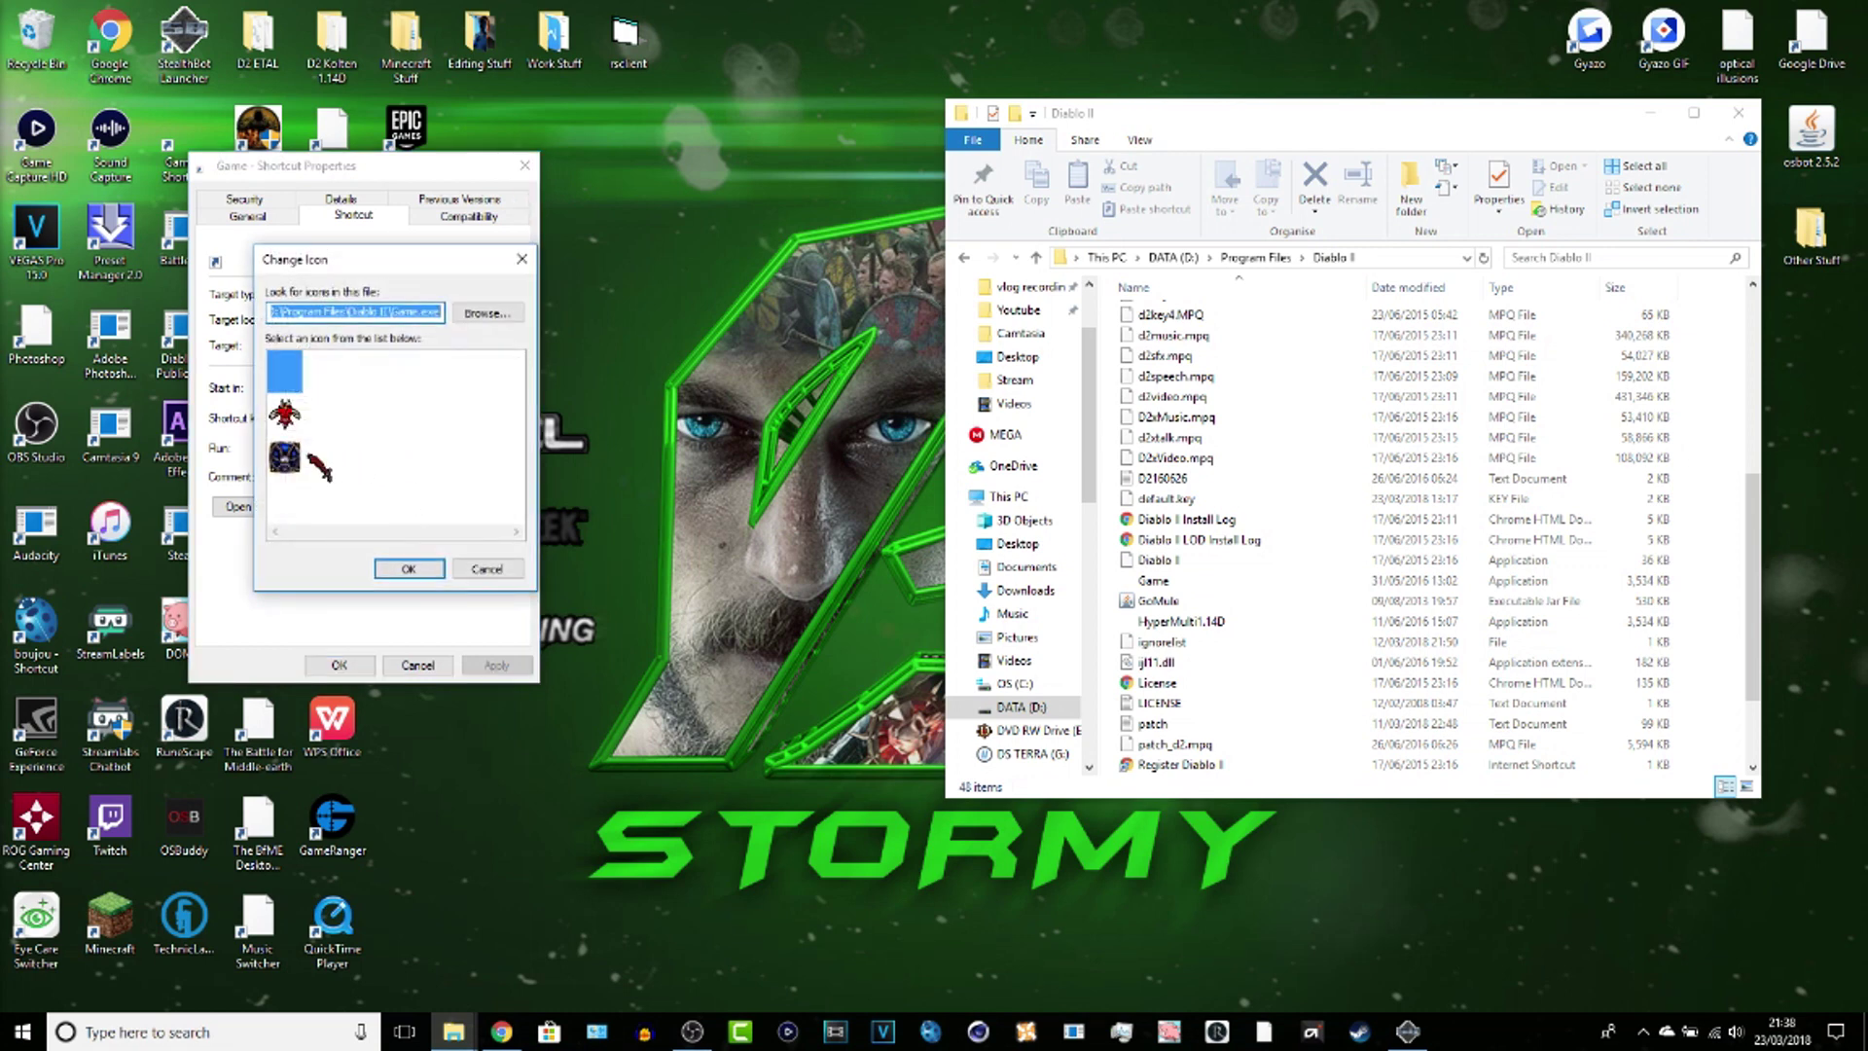
left_click(286, 460)
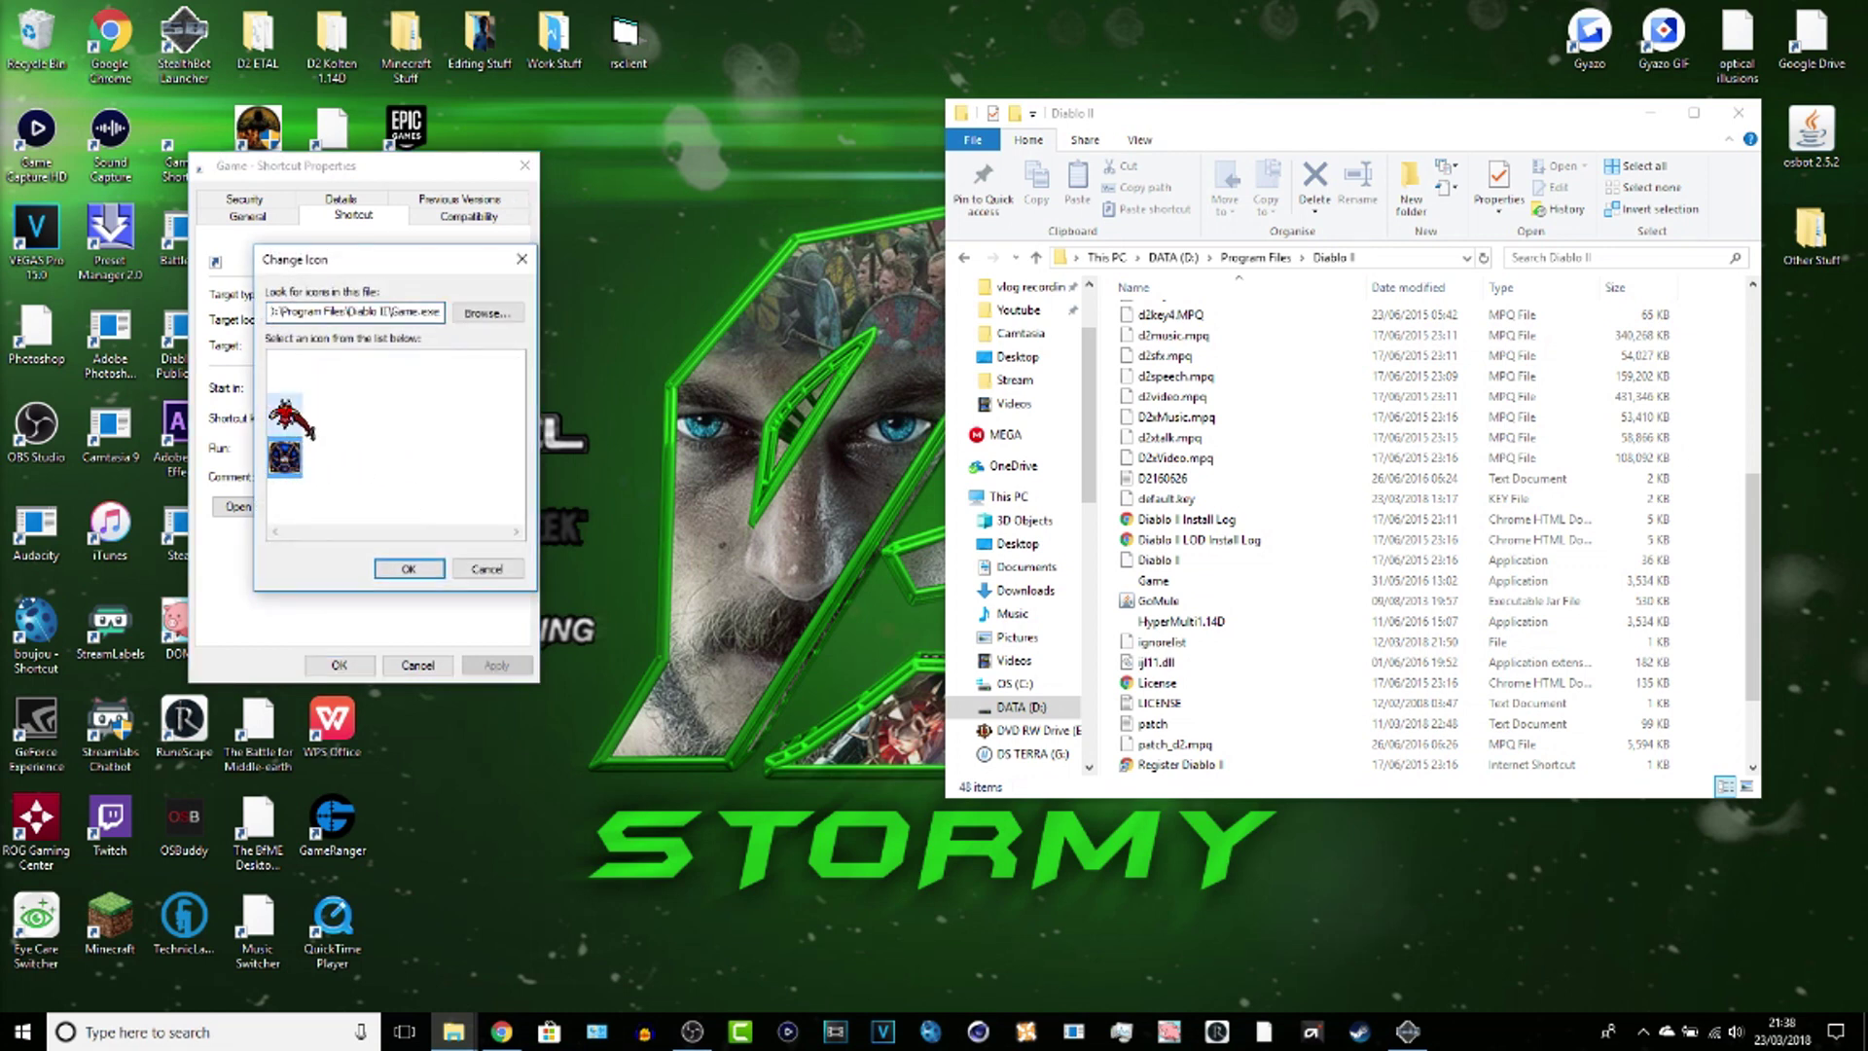
left_click(408, 570)
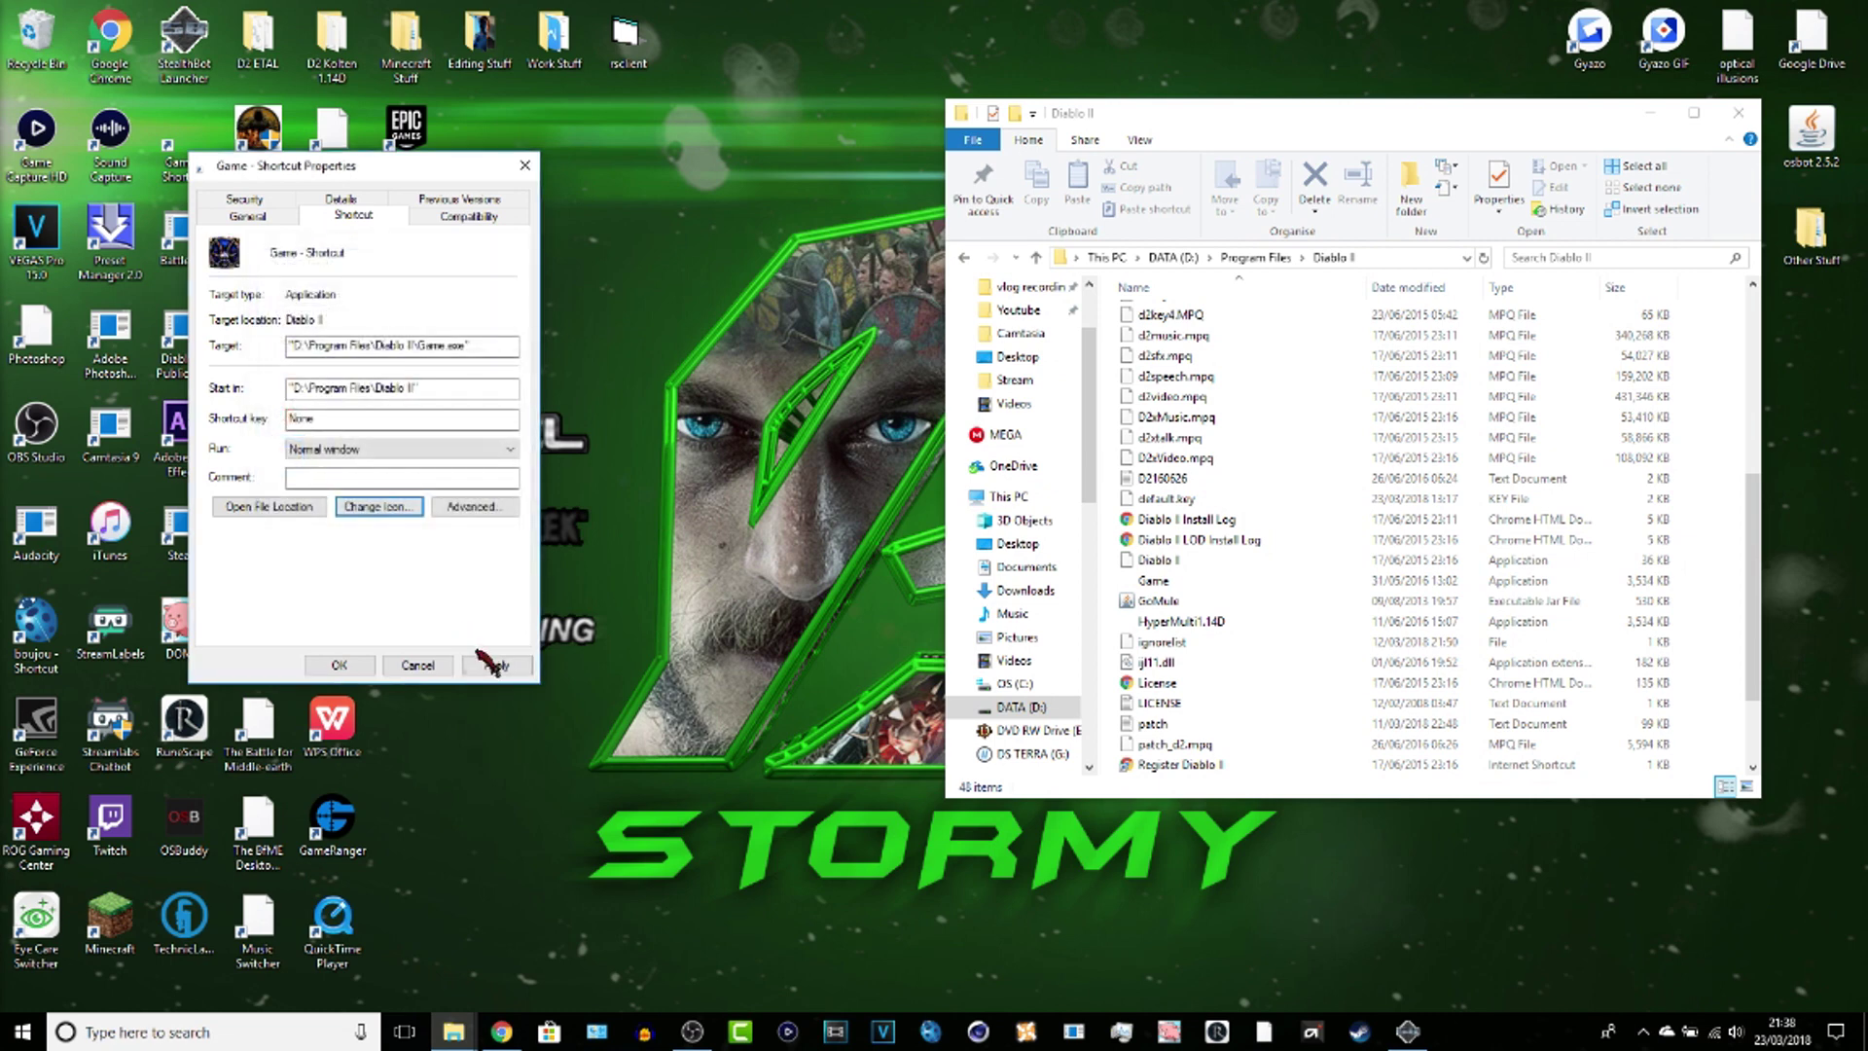
left_click(360, 667)
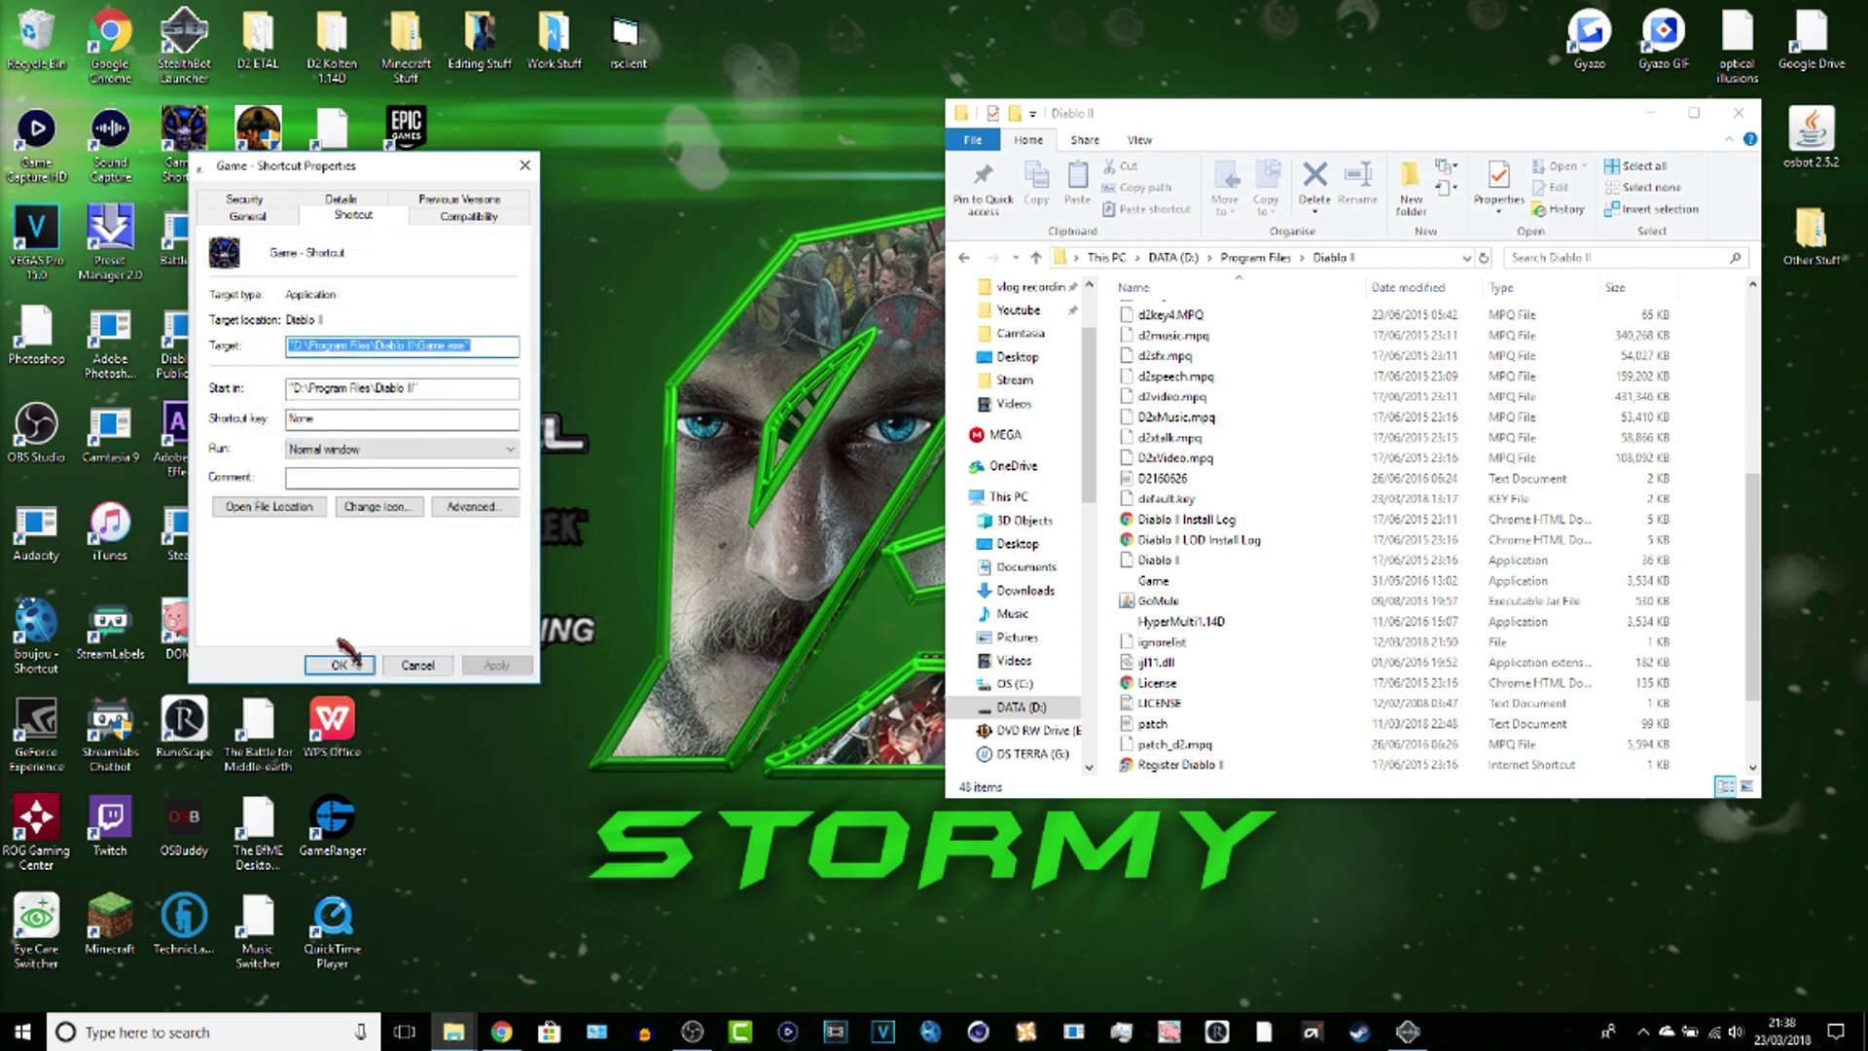
Step: Append '-w -direct -tet' to the Game shortcut's target and save the properties
left_click(495, 348)
type("-w -")
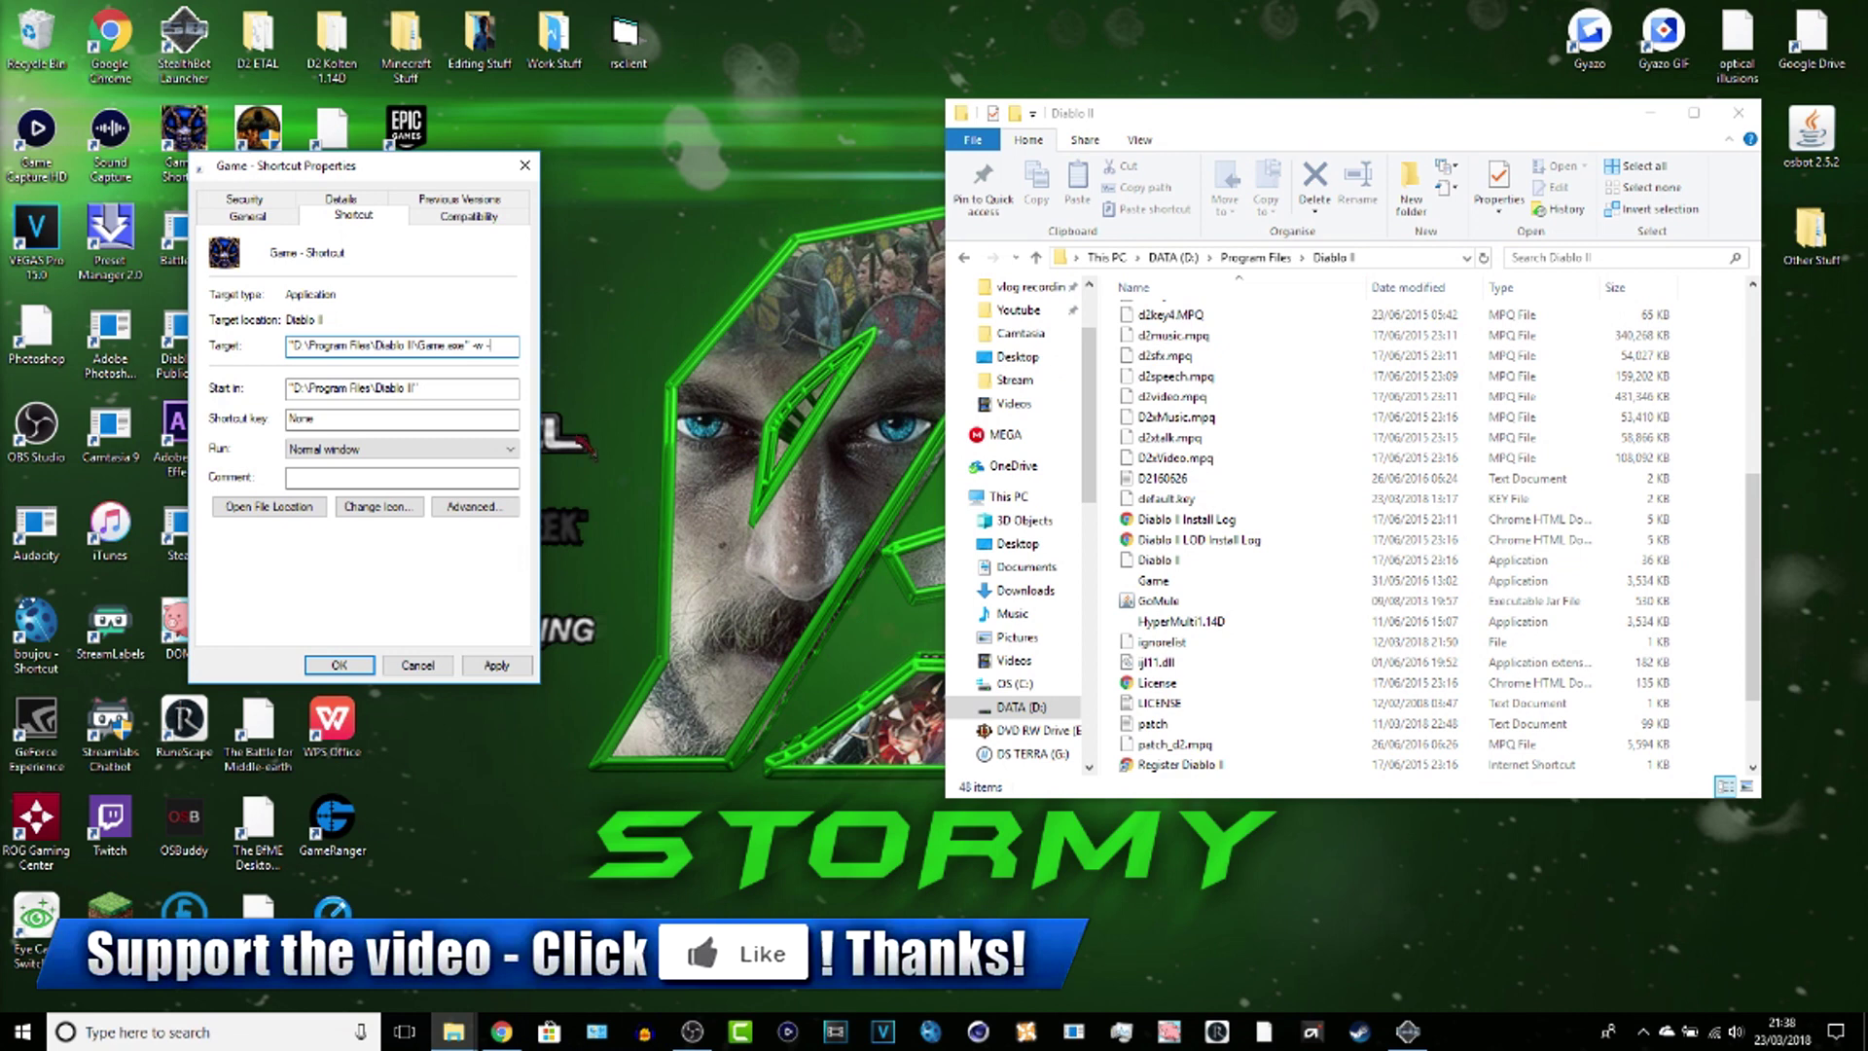
type("direct")
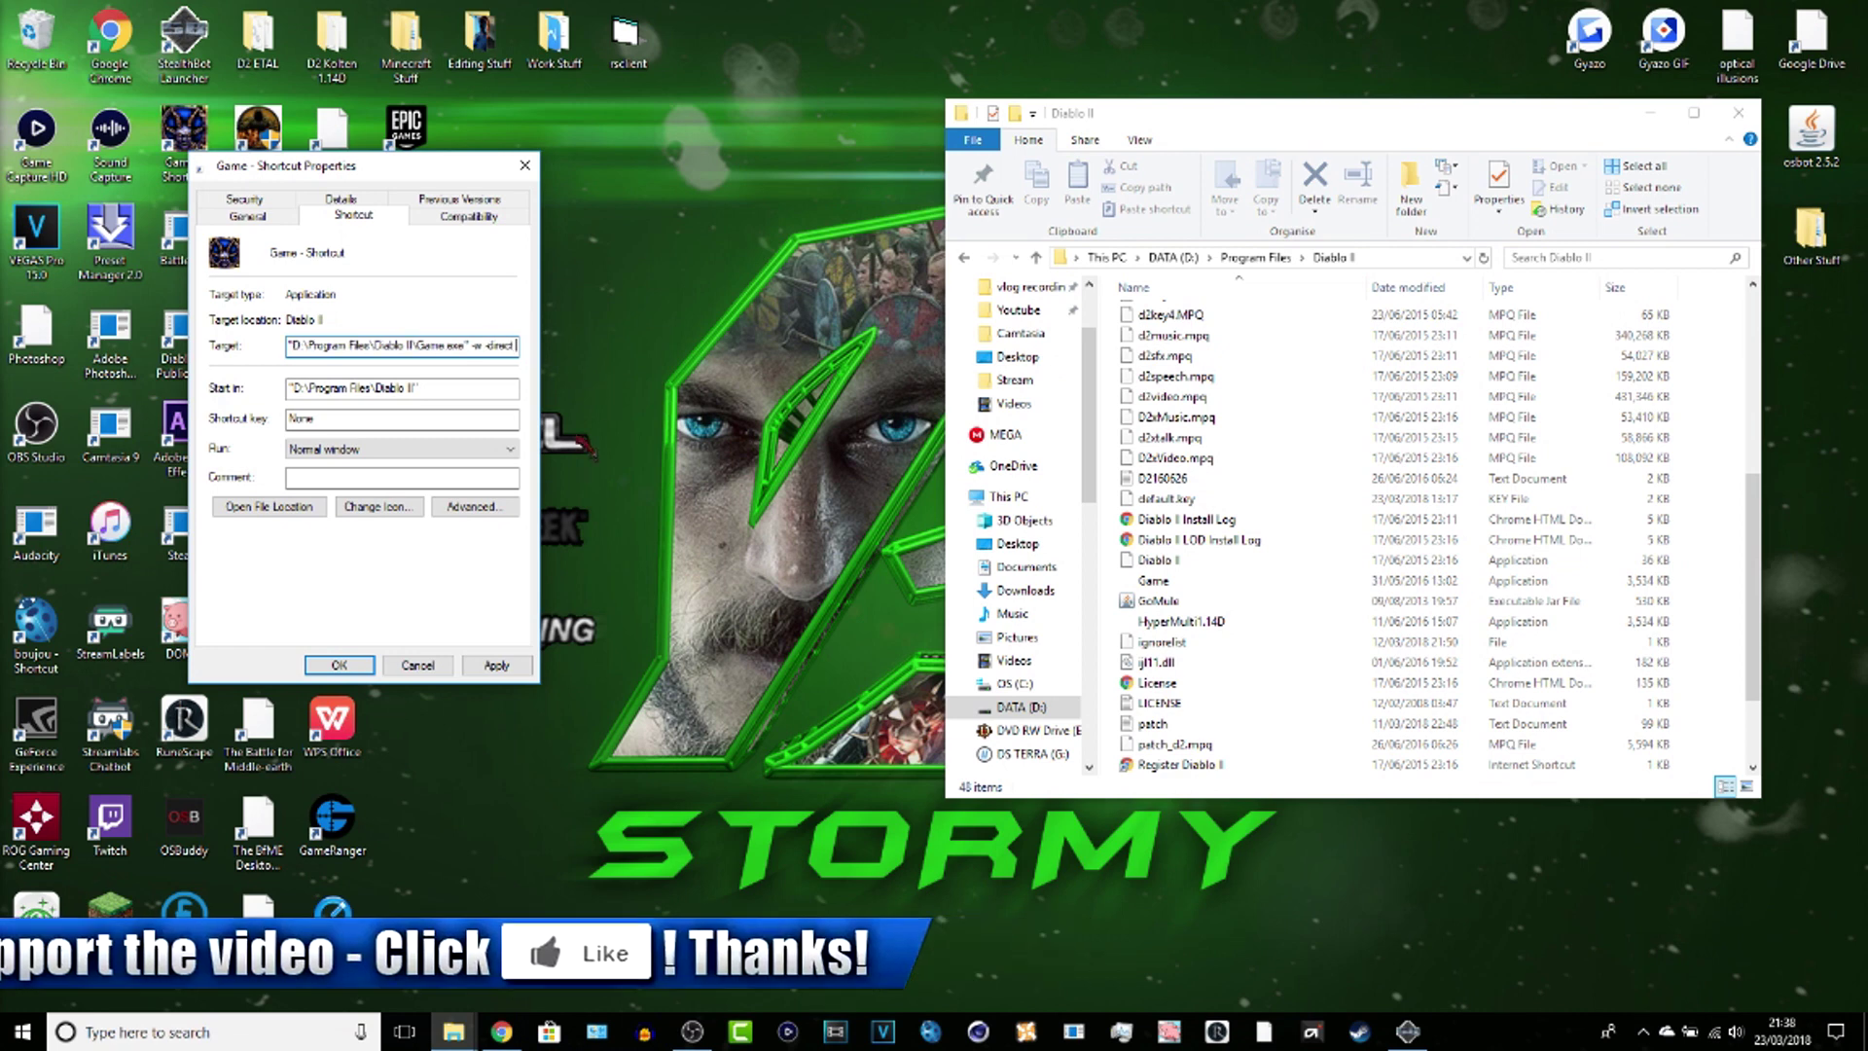
type(" -te")
type("txt")
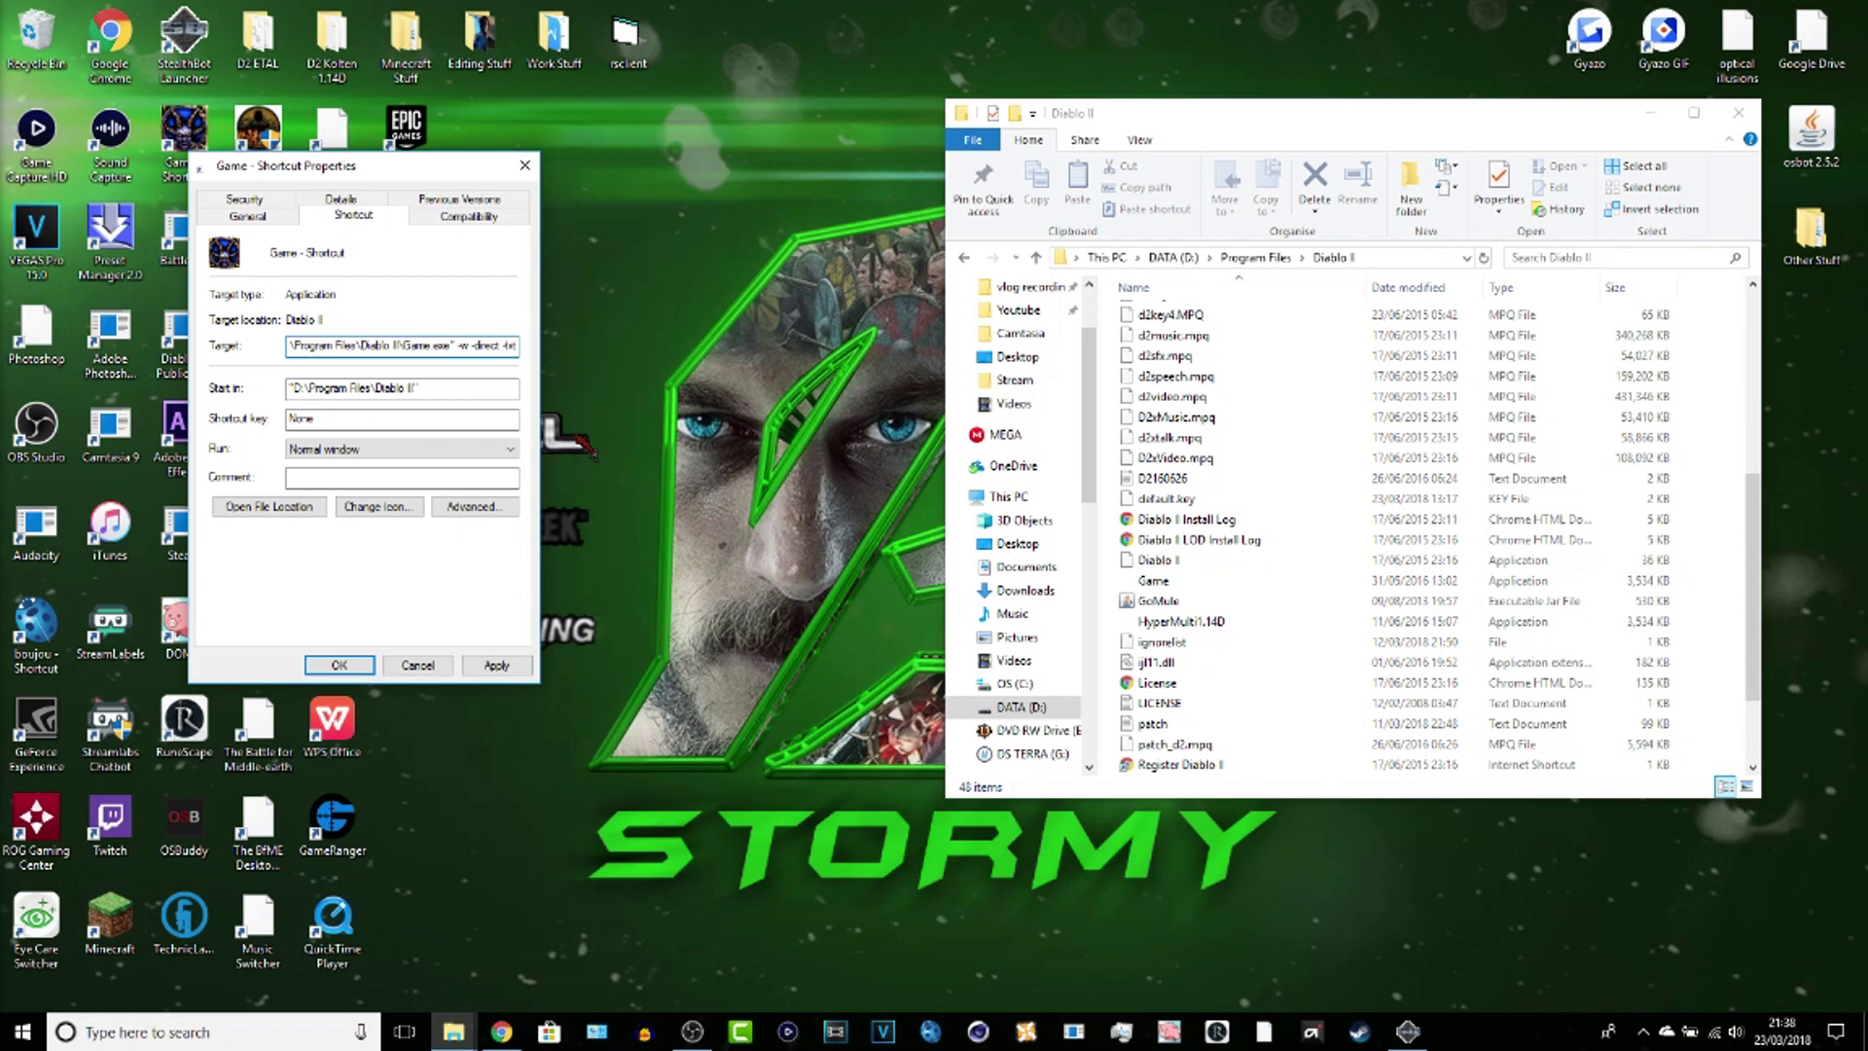
left_click(491, 665)
left_click(336, 665)
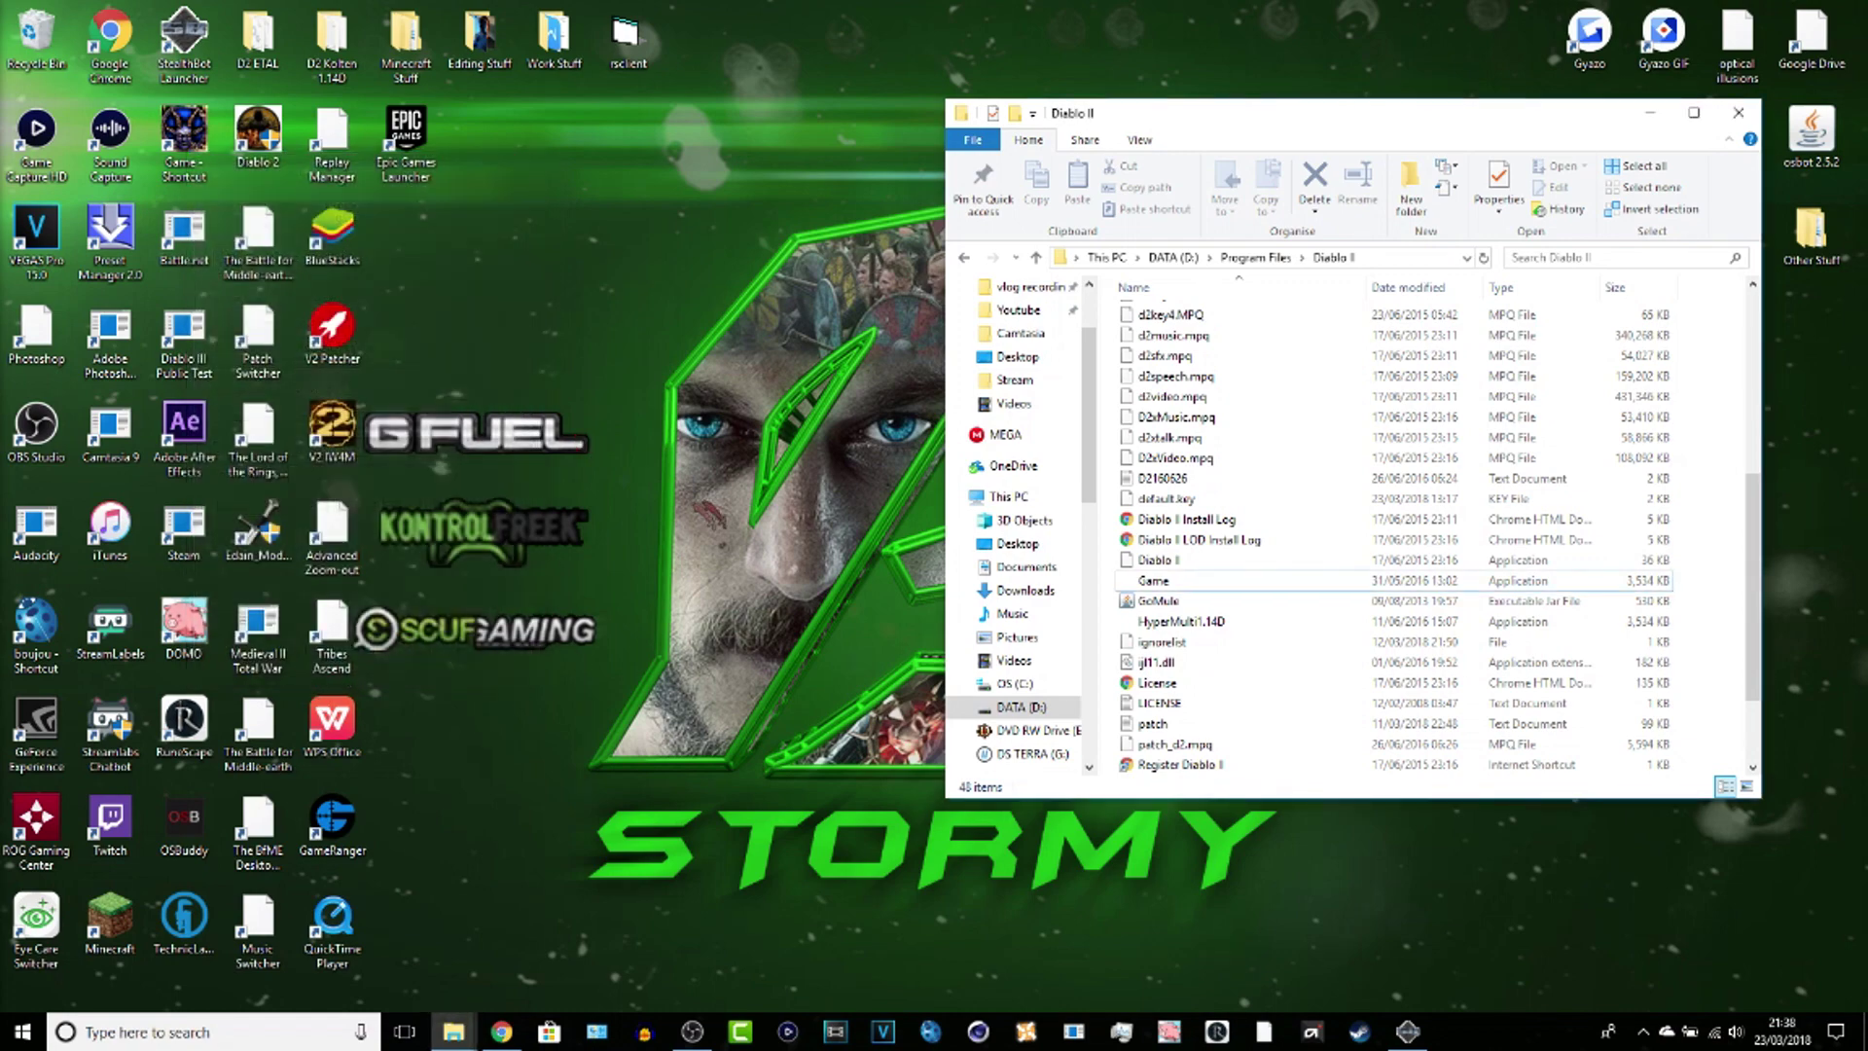
Step: Empty the Recycle Bin
right_click(63, 19)
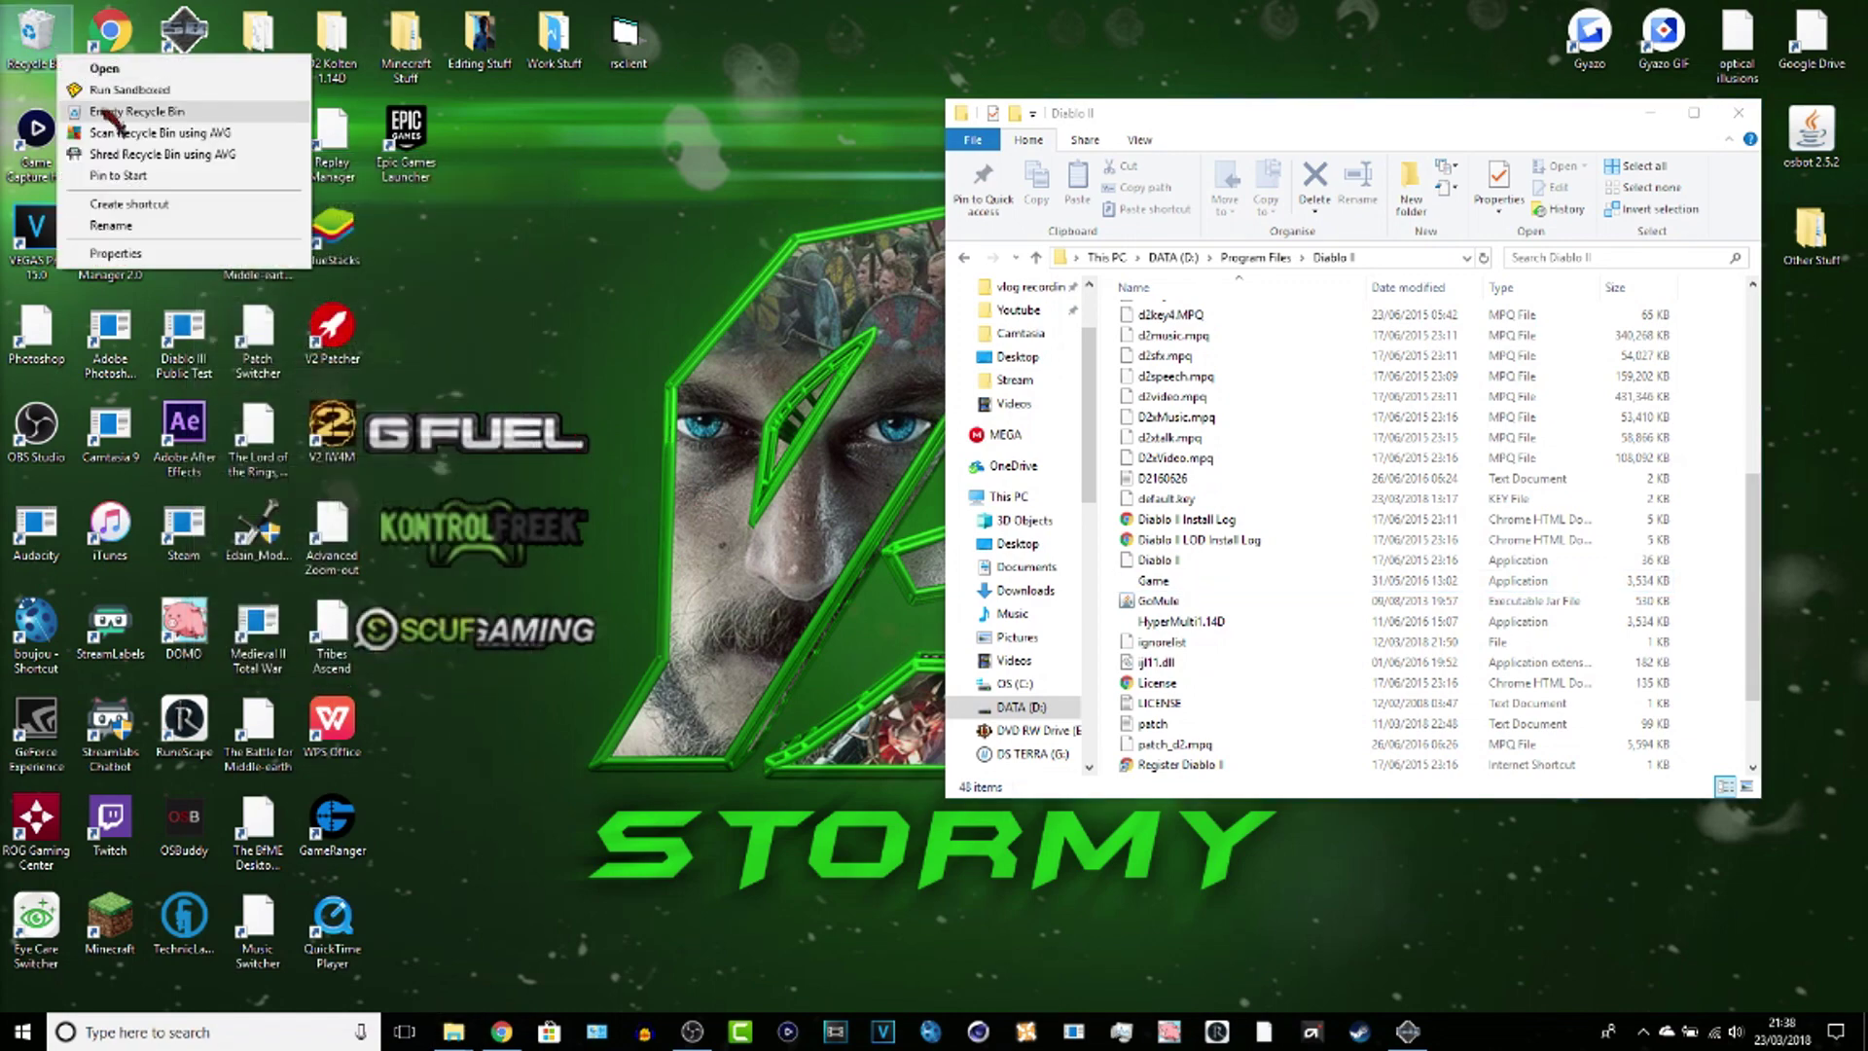
left_click(116, 238)
left_click(1011, 594)
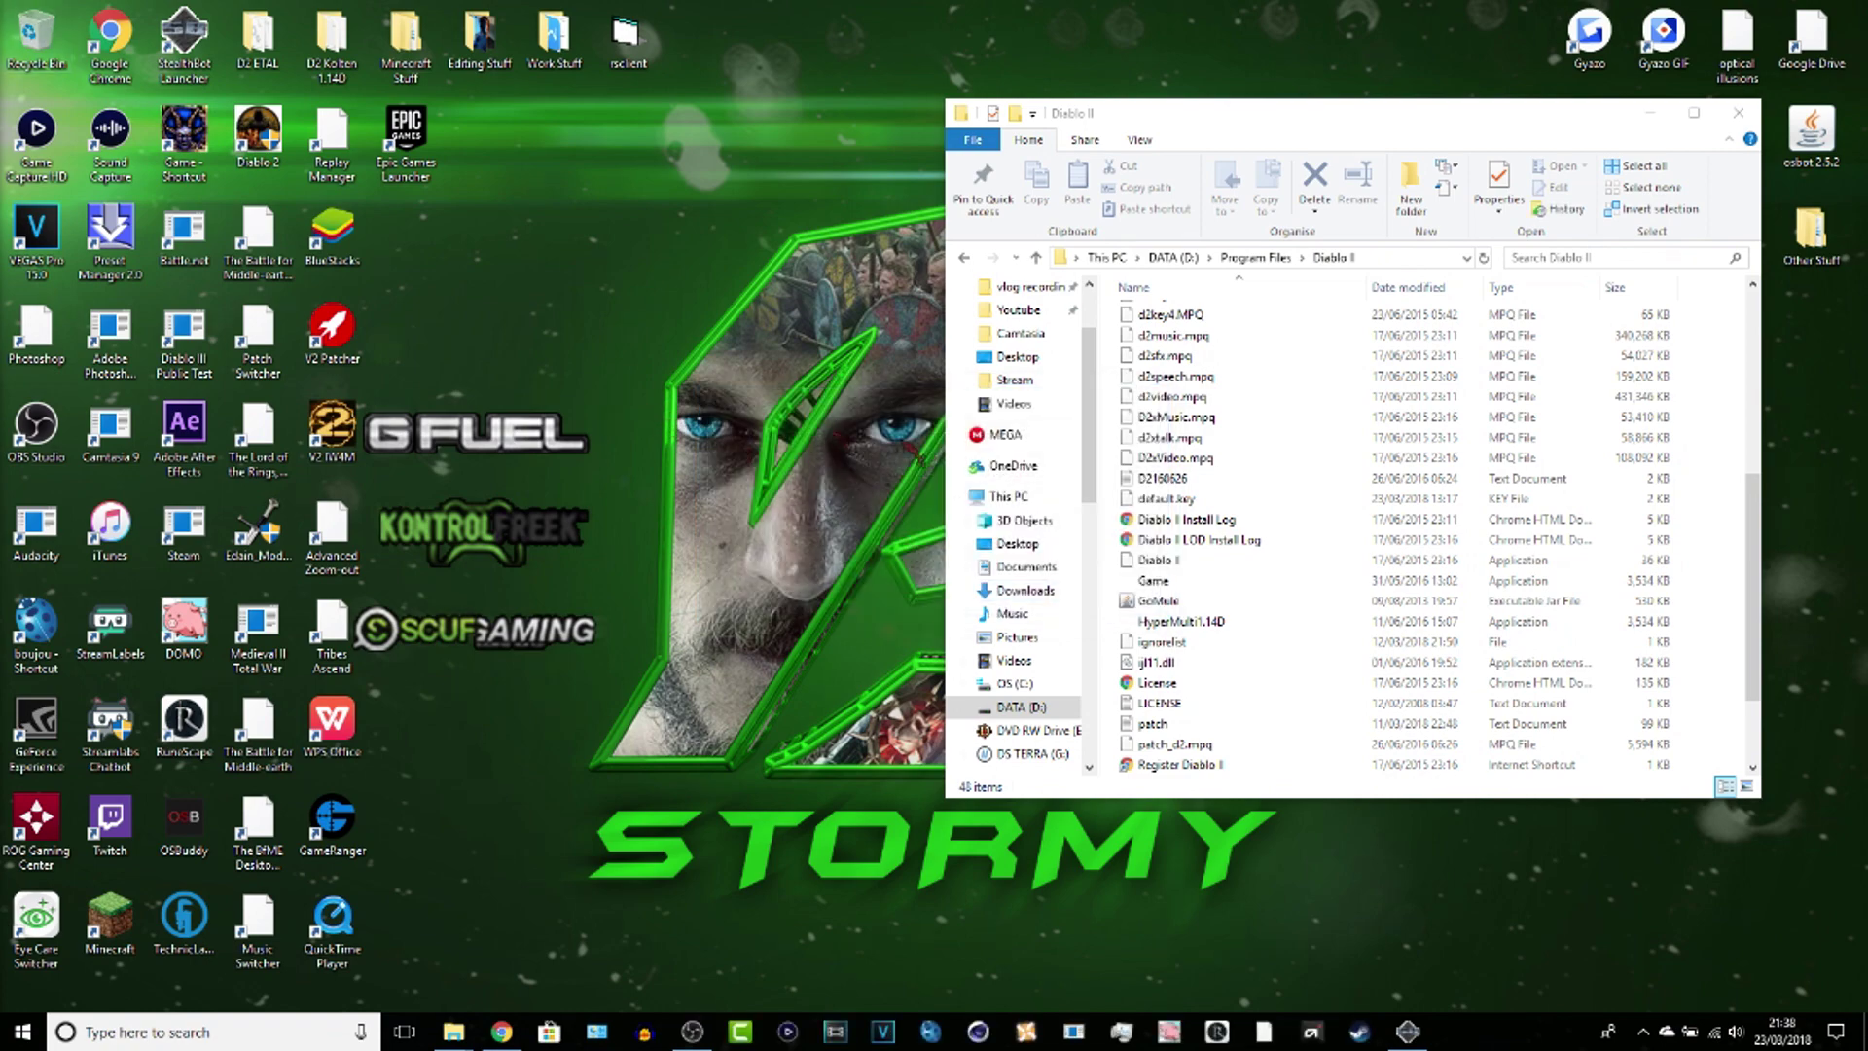
scroll(1196, 564, "up", 7)
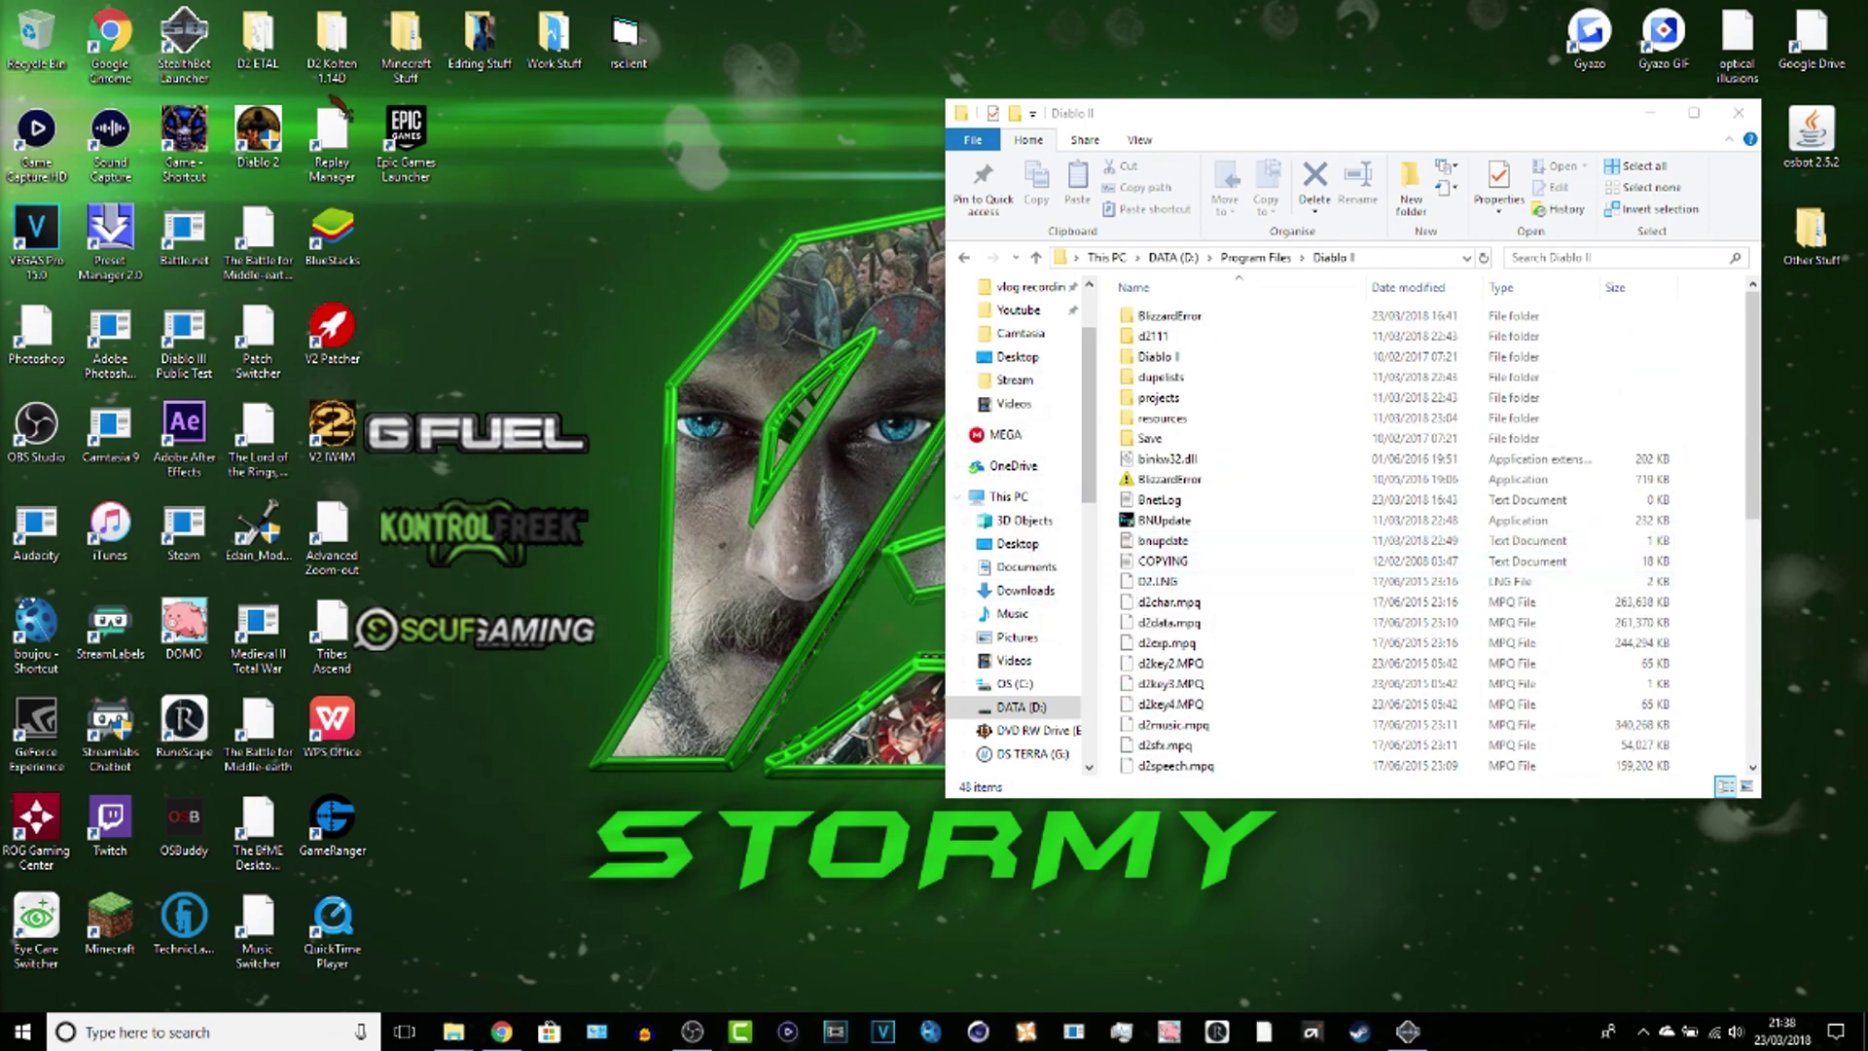
key("alt+Tab")
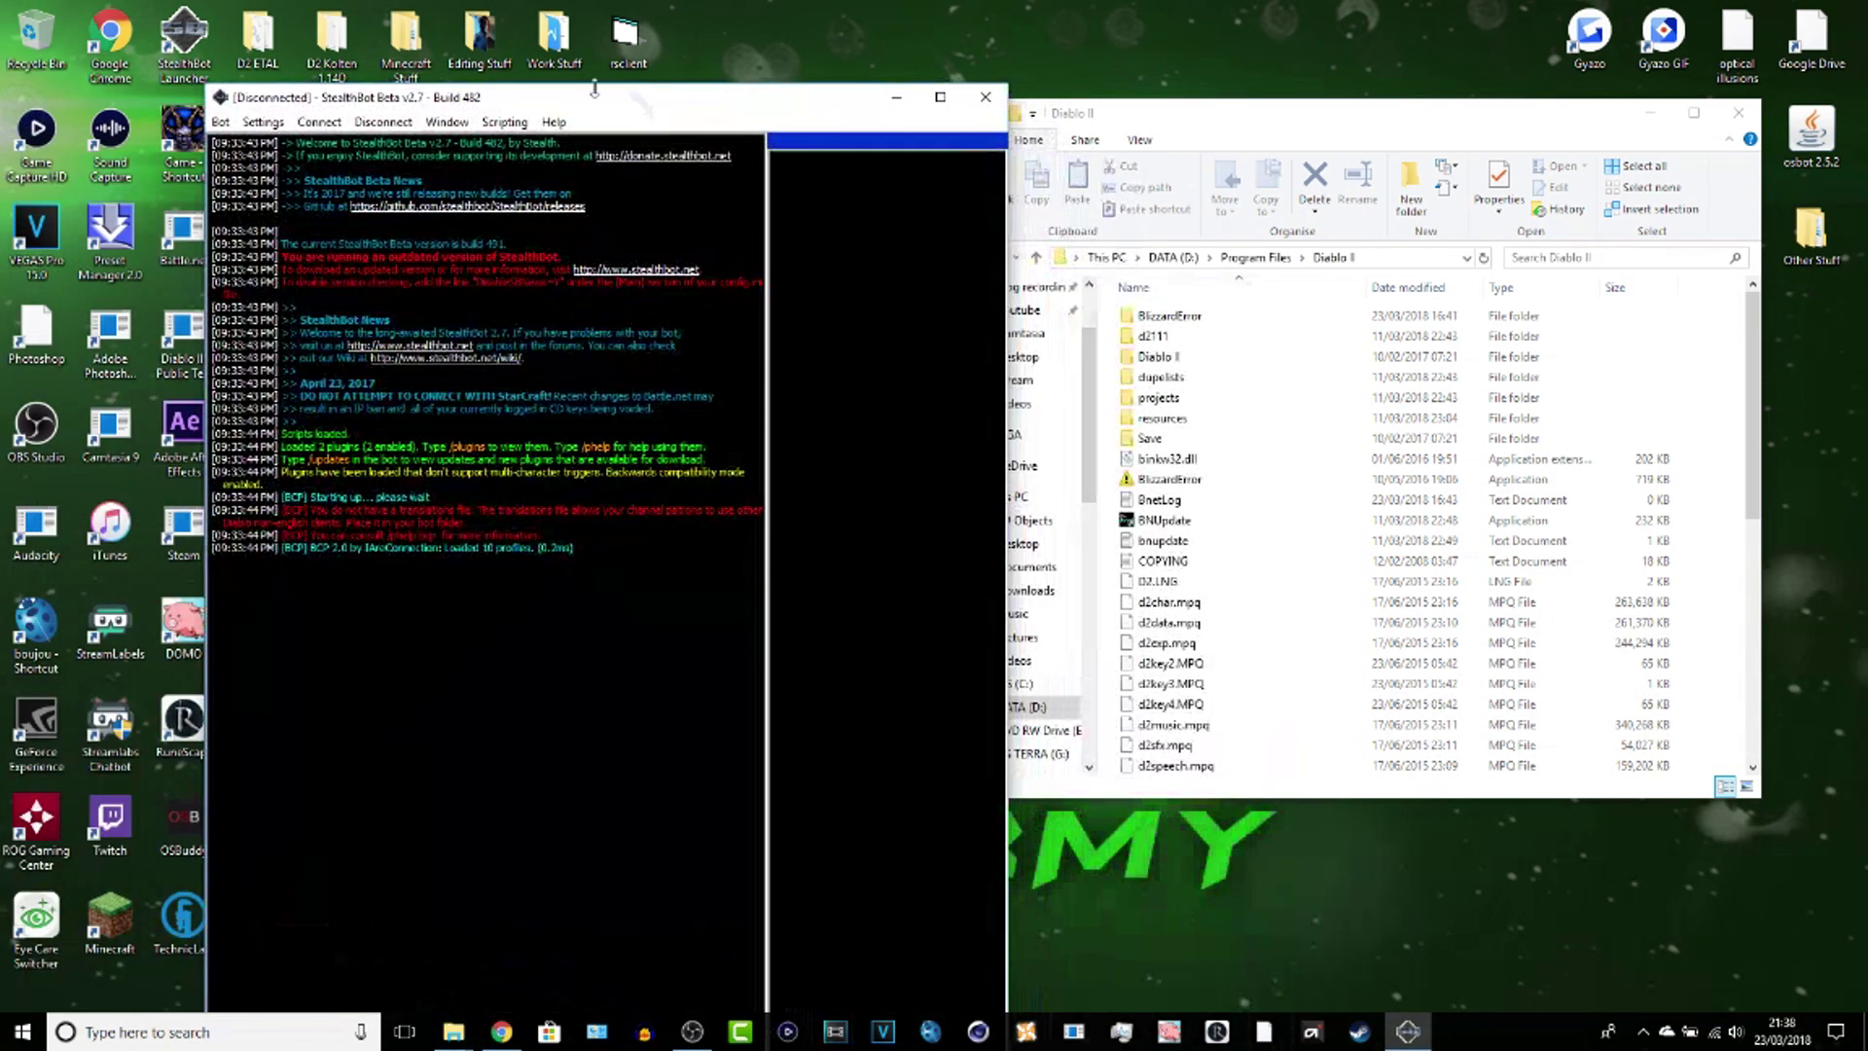
Step: Connect StealthBot to Battle.net, close it, and go up to Program Files in Explorer
left_click(319, 122)
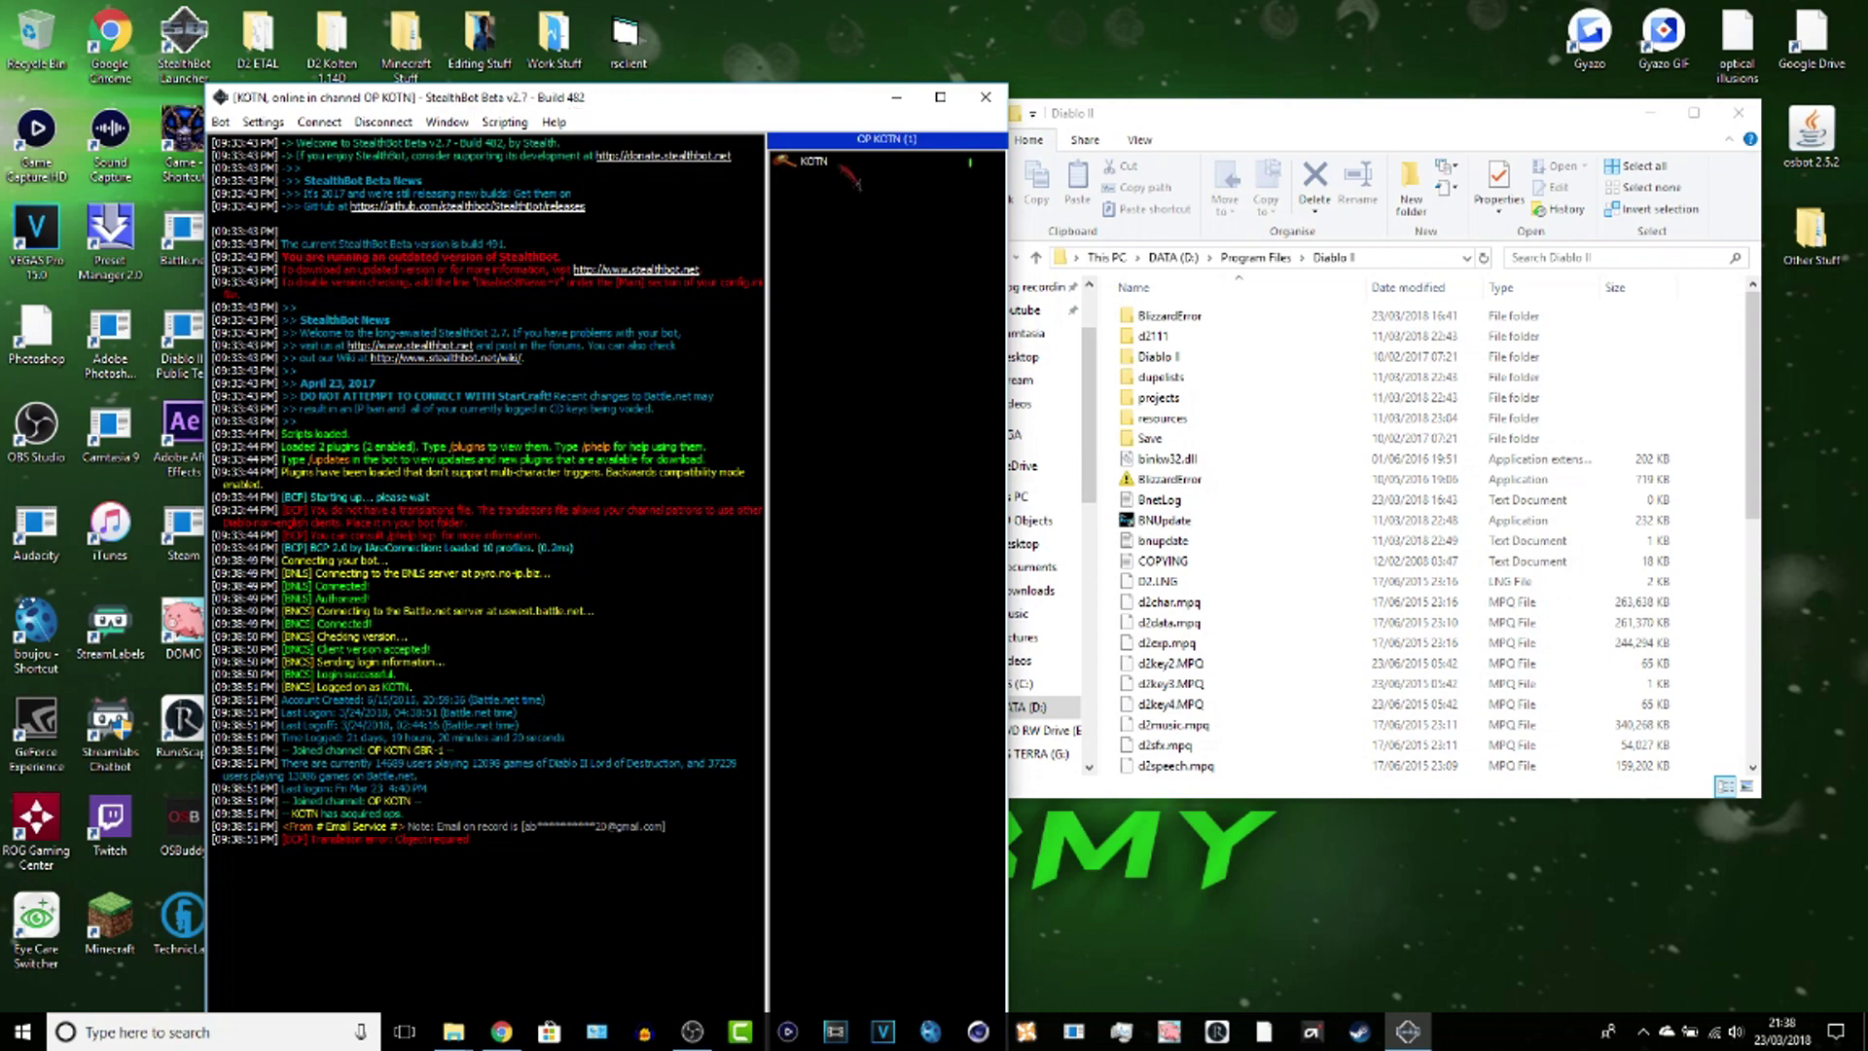
left_click(896, 96)
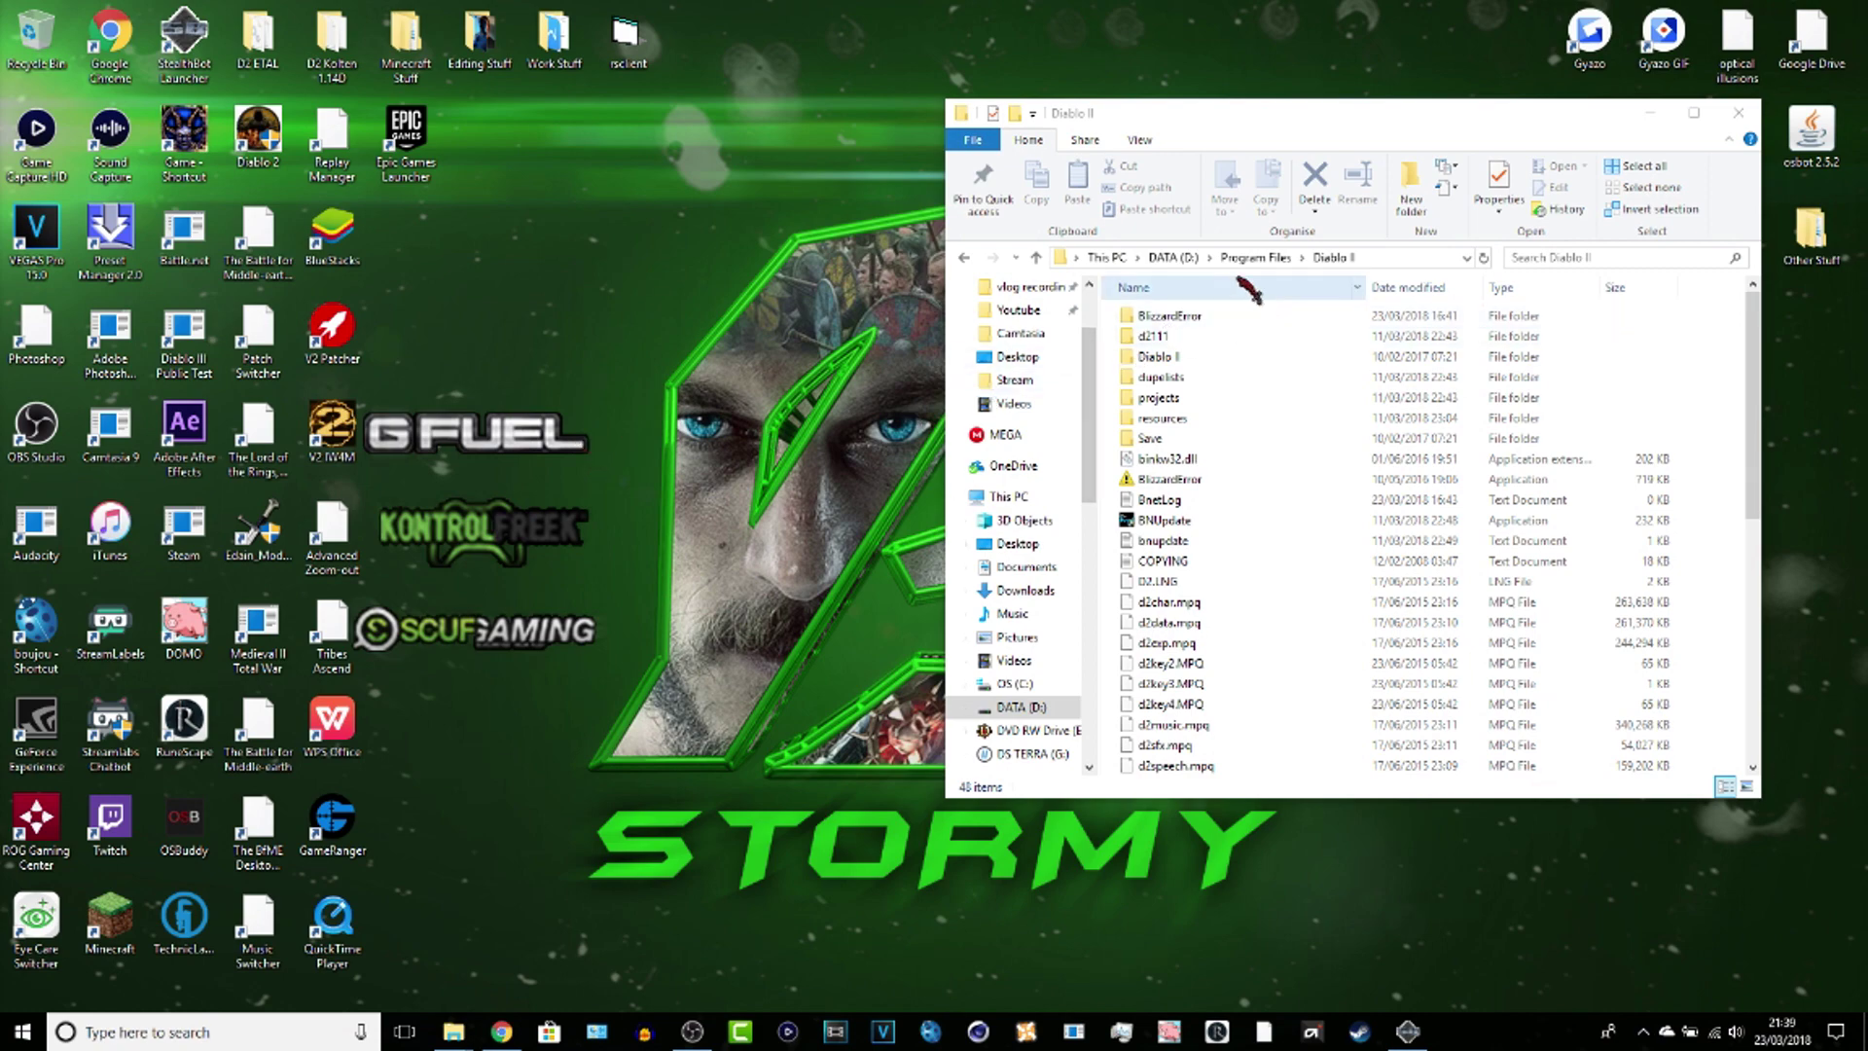
left_click(1262, 257)
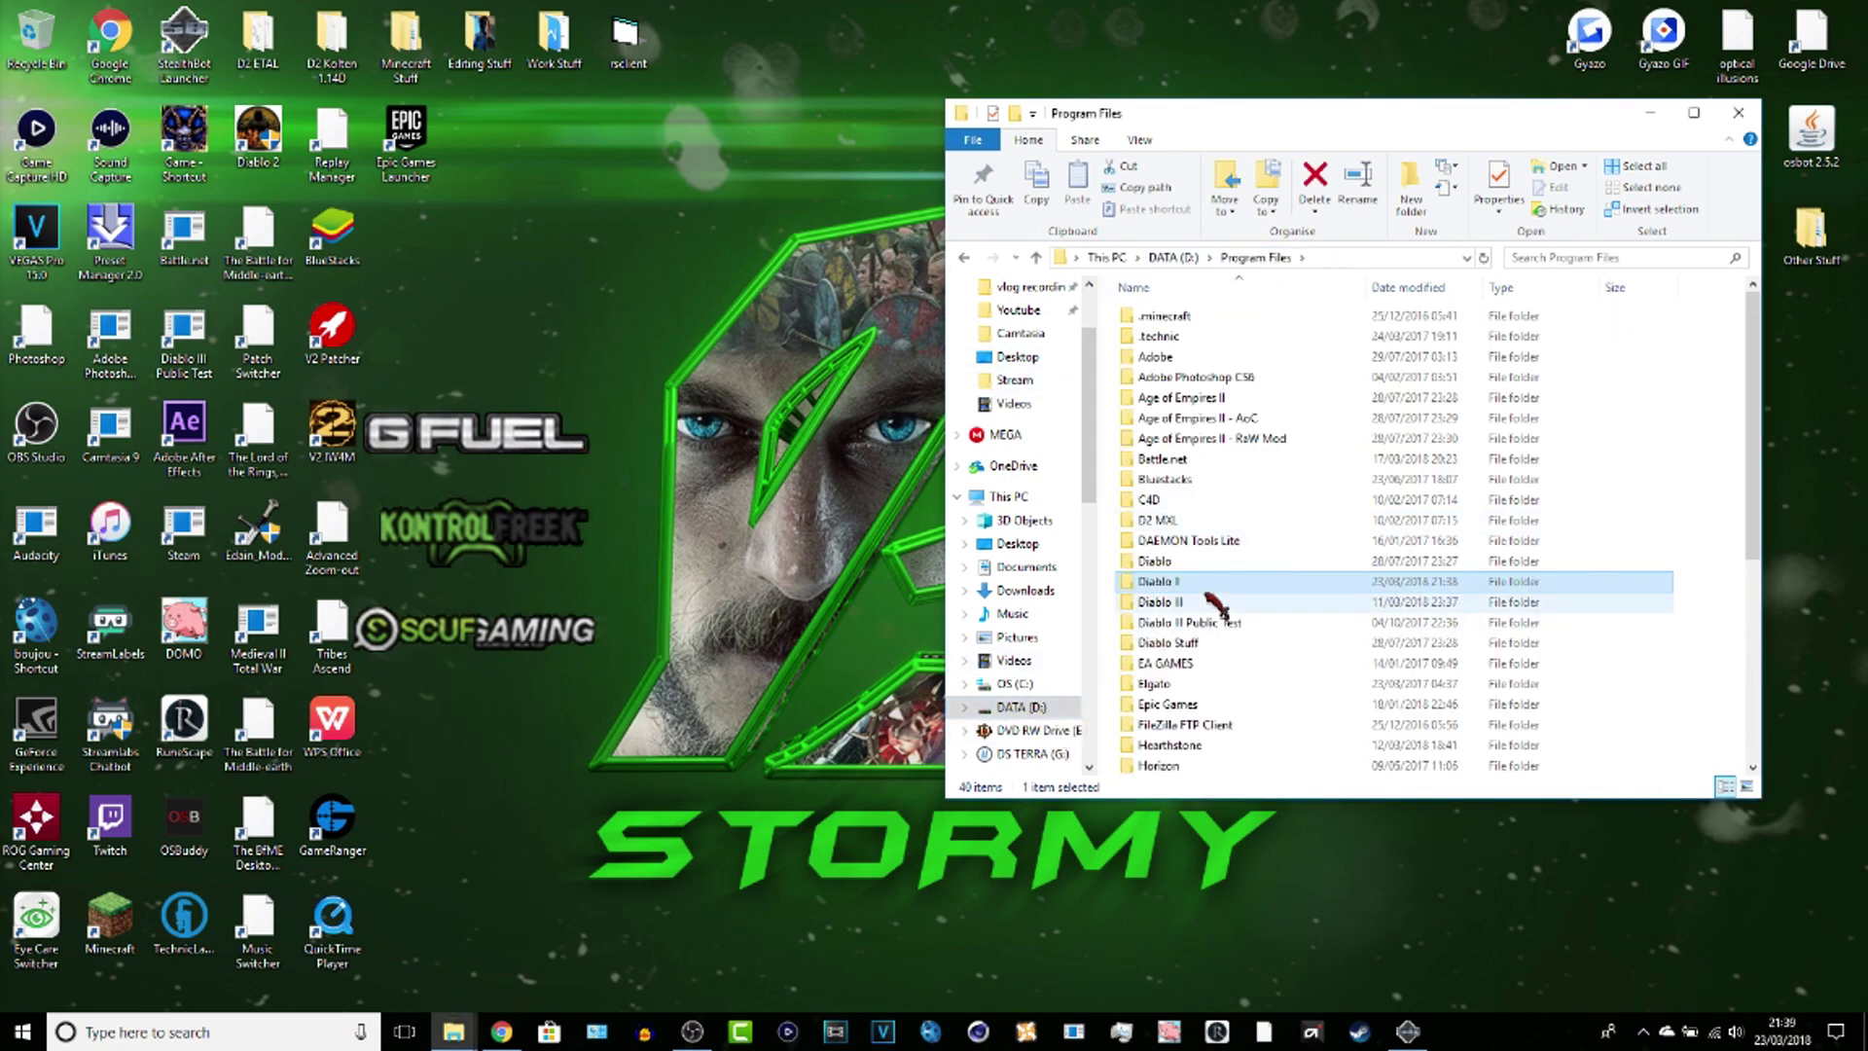
Step: Delete the Diablo II folder from DATA (D:) > Program Files (x86) and empty the Recycle Bin
left_click(1182, 257)
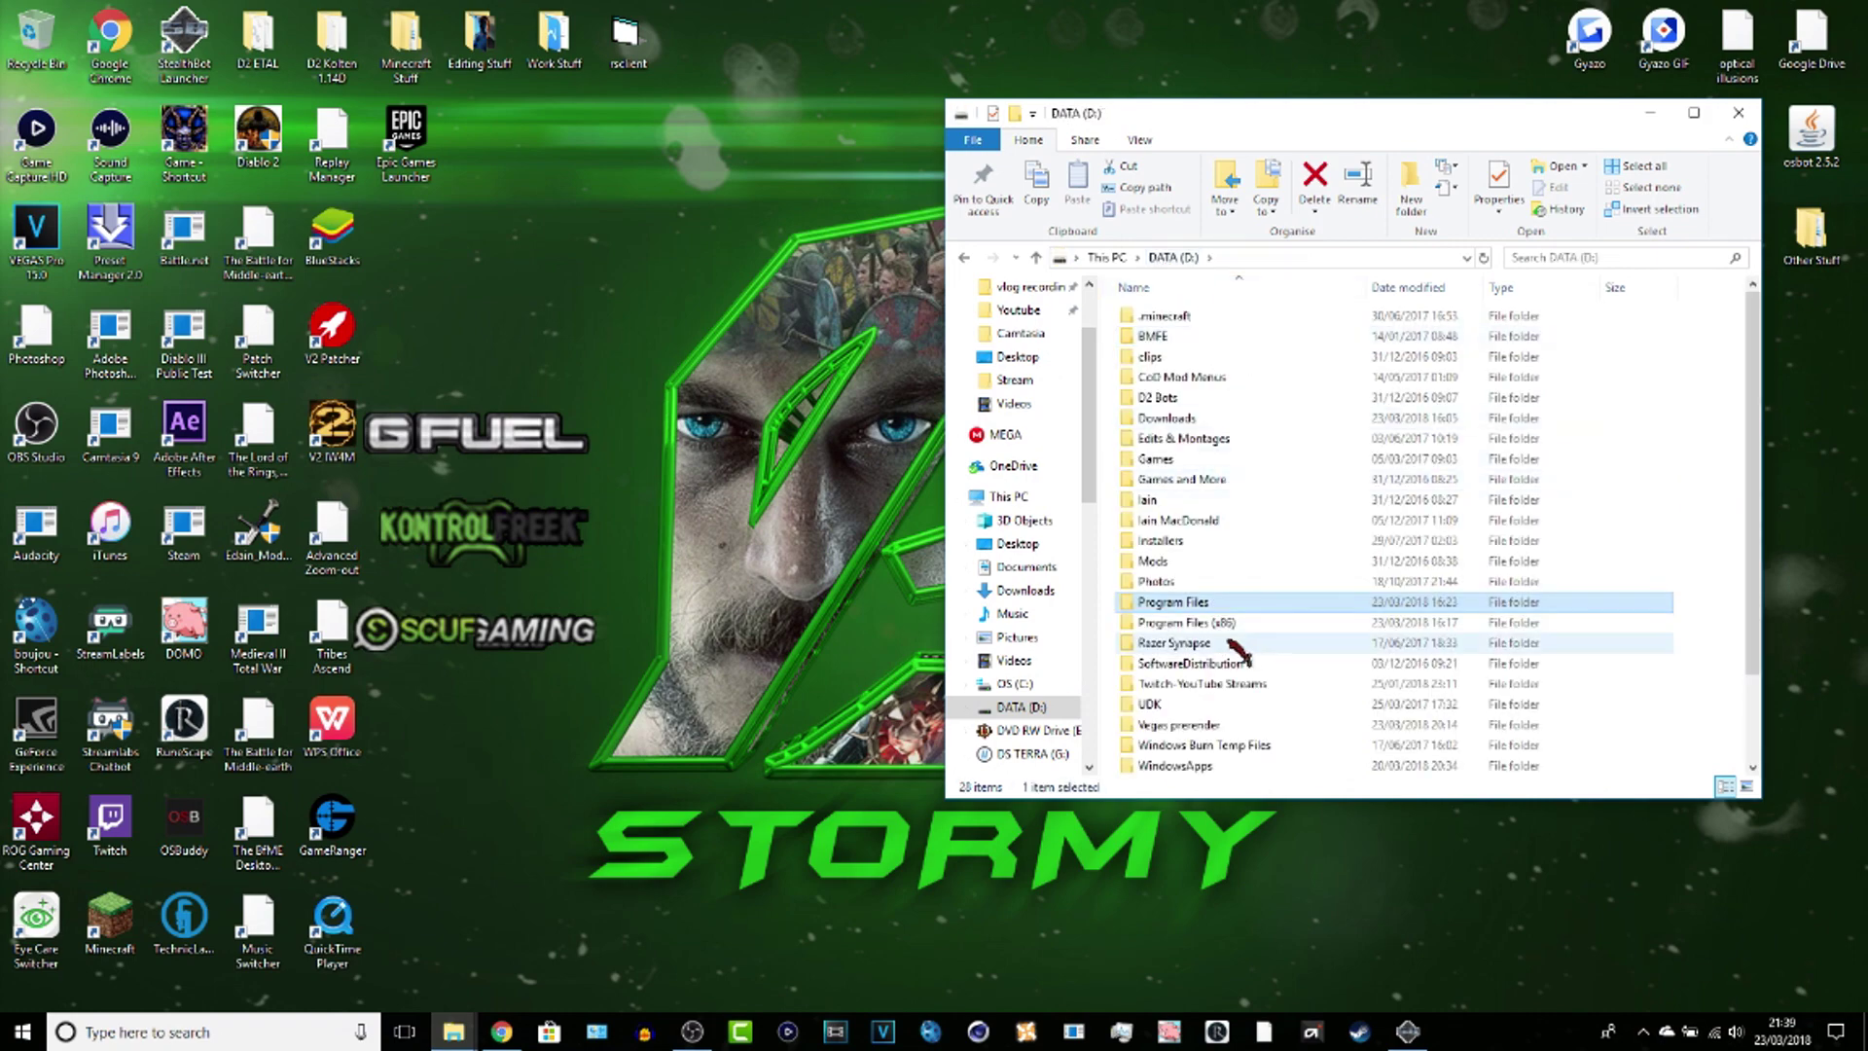
double_click(1401, 623)
left_click(1168, 396)
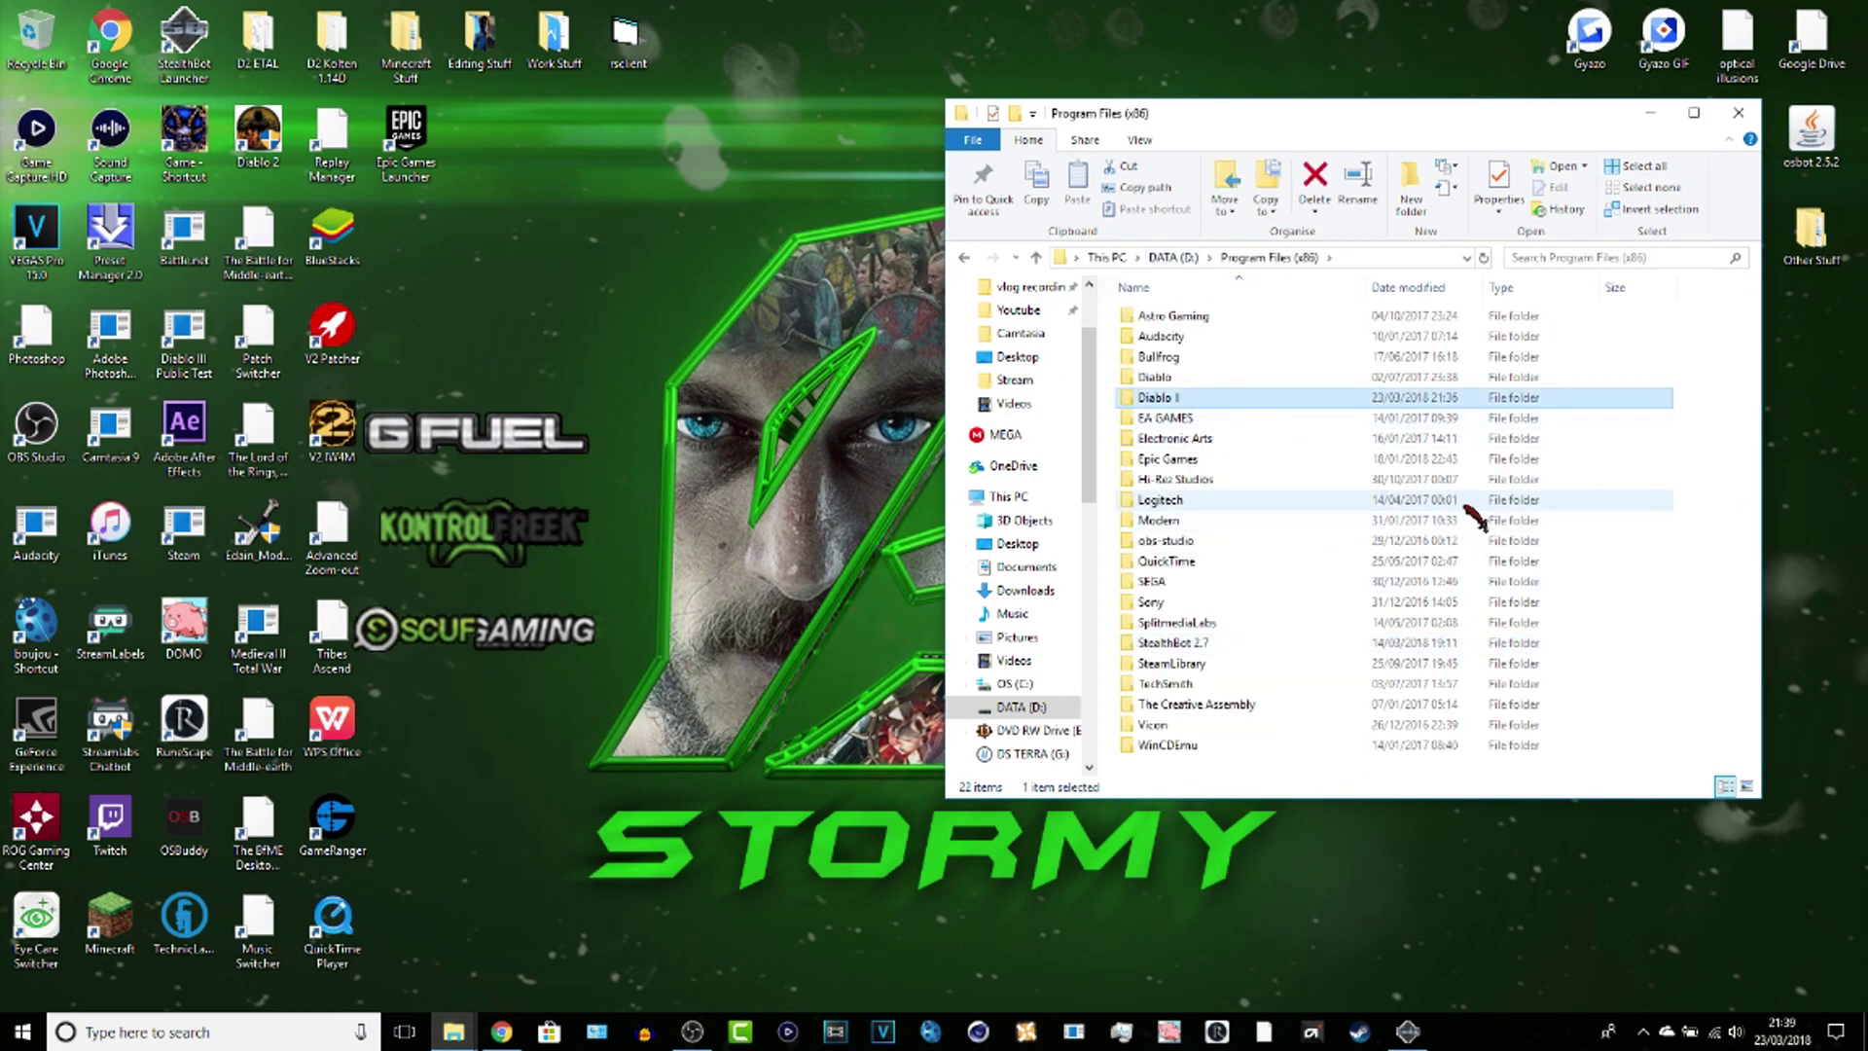
key("Delete")
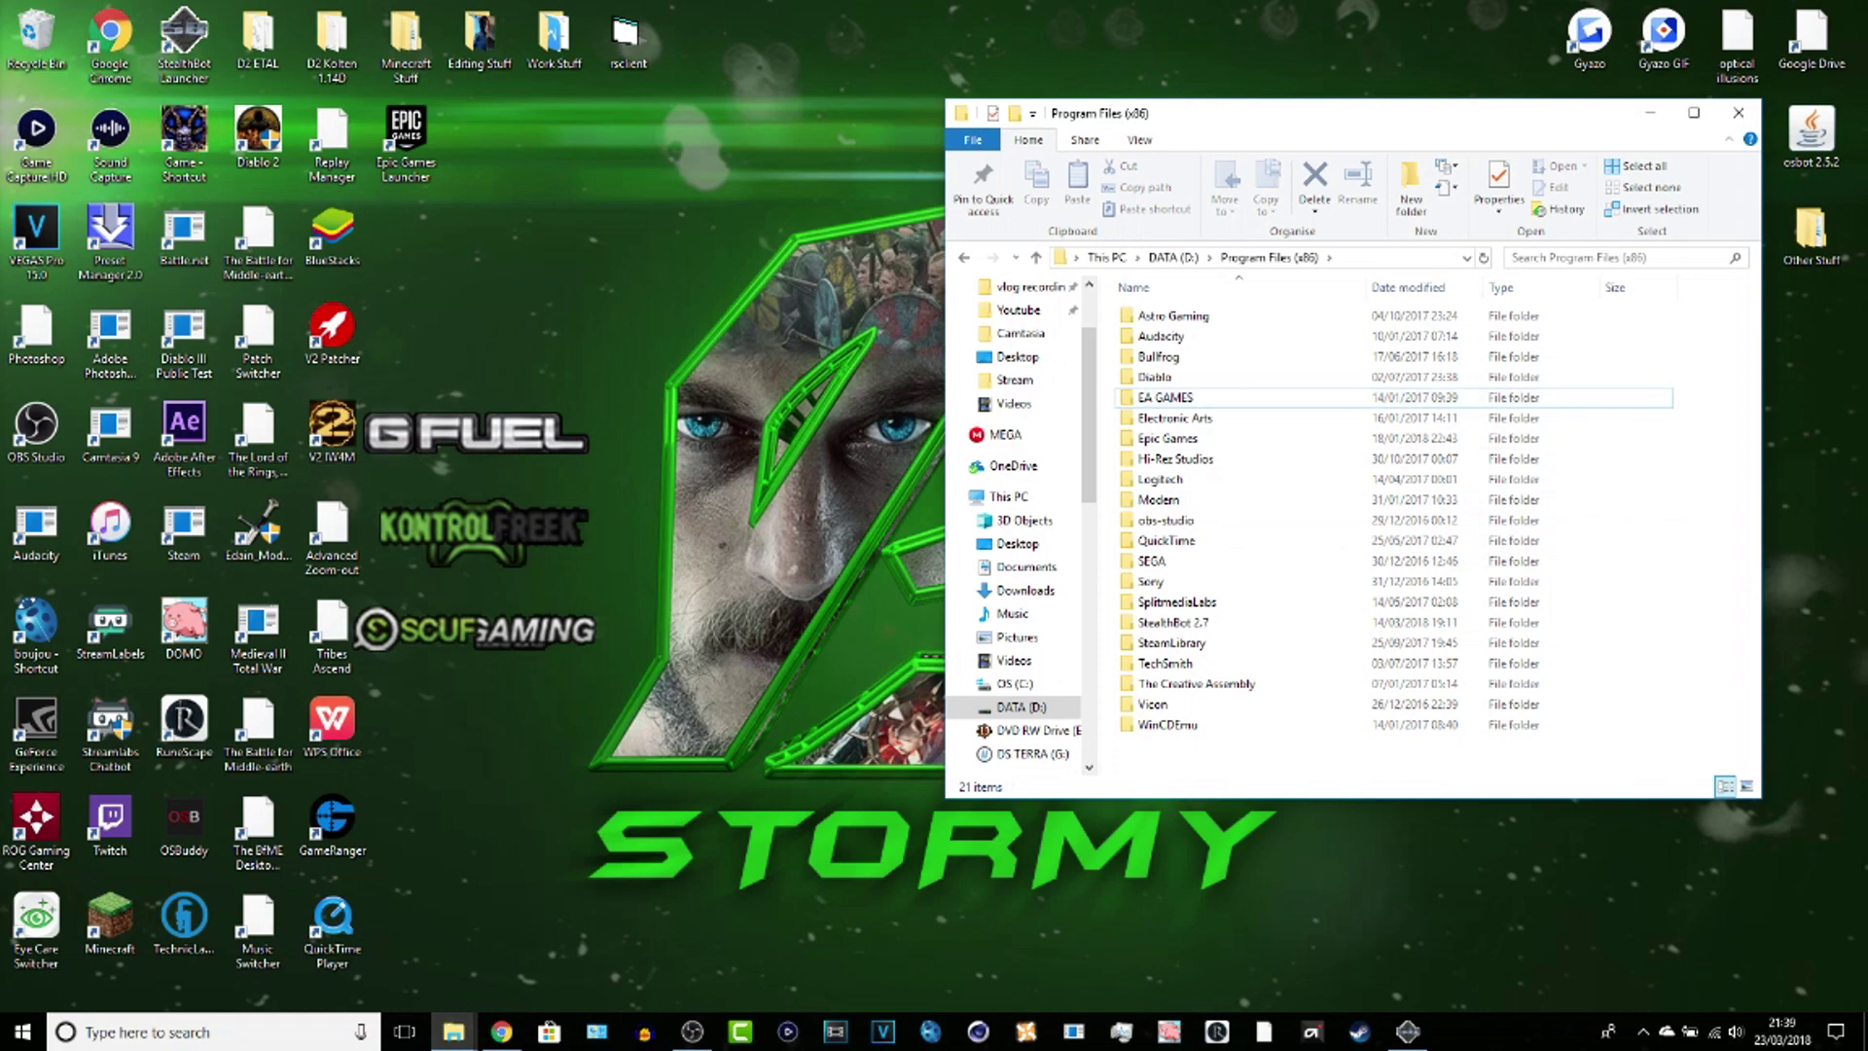
left_click(30, 61)
right_click(15, 52)
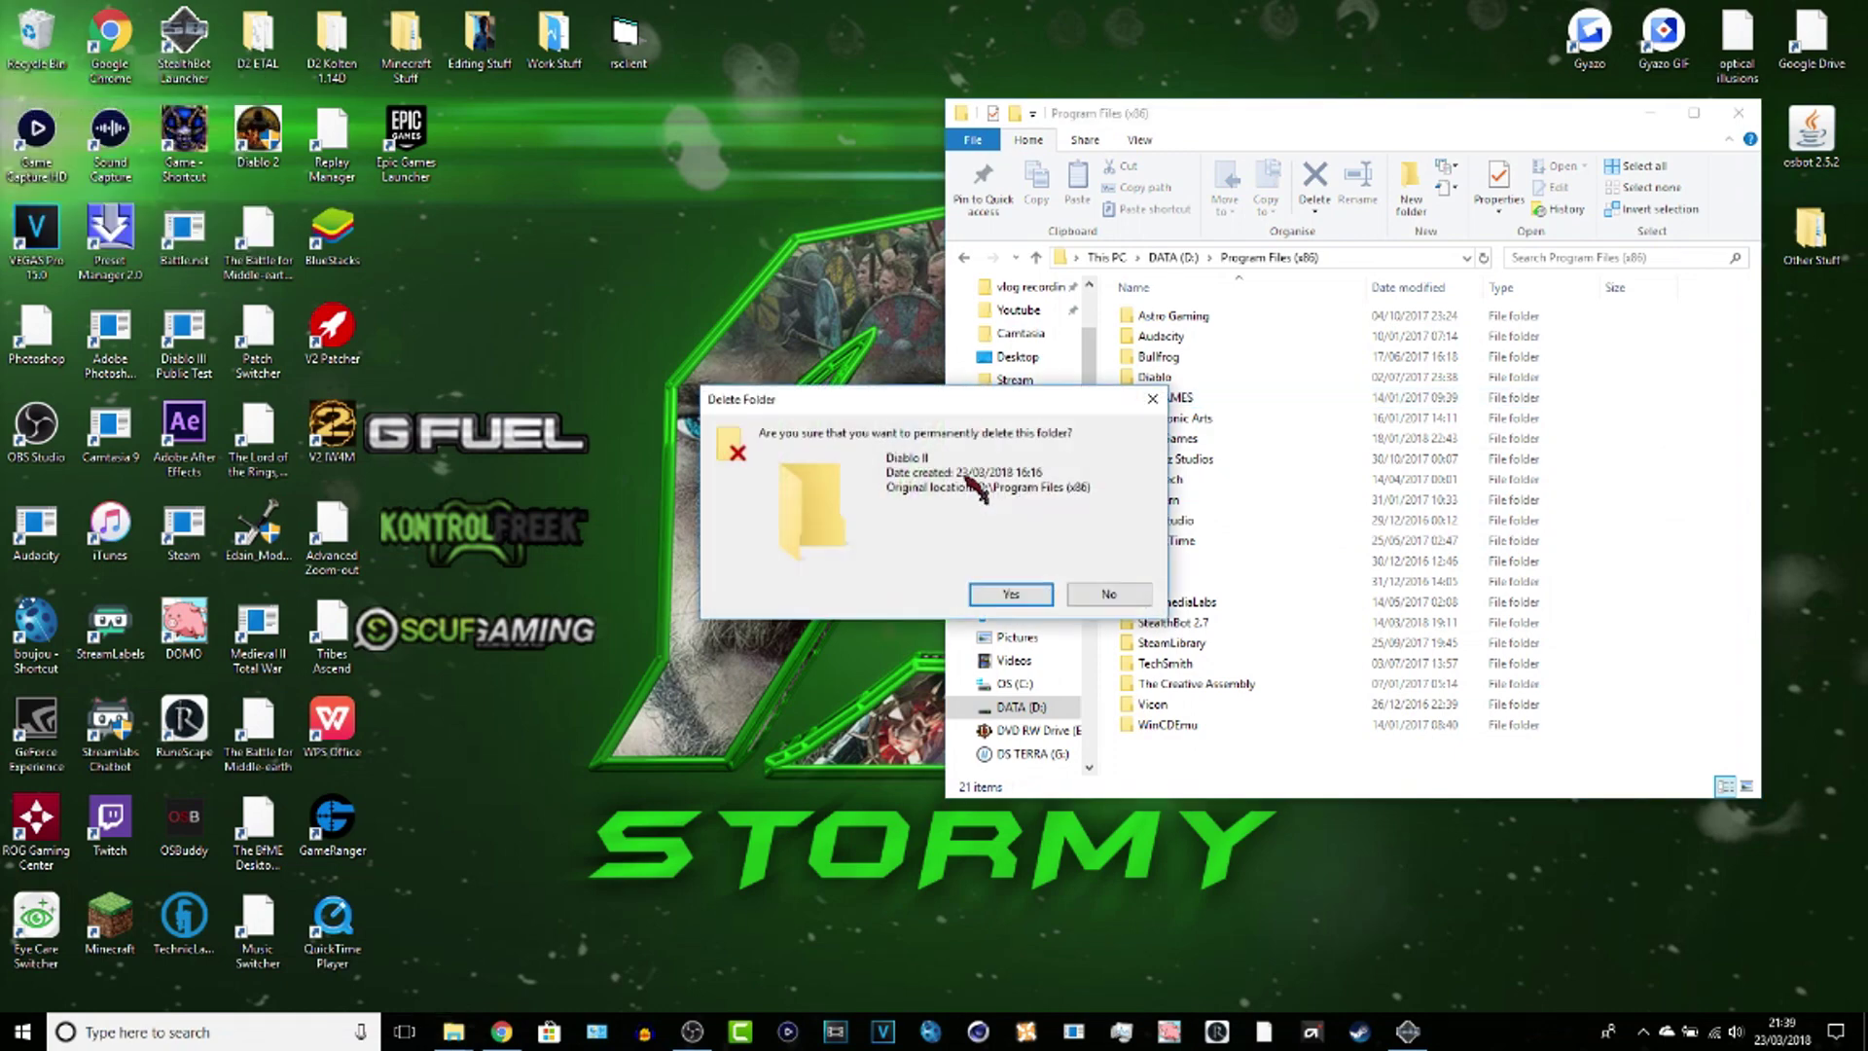
left_click(1011, 594)
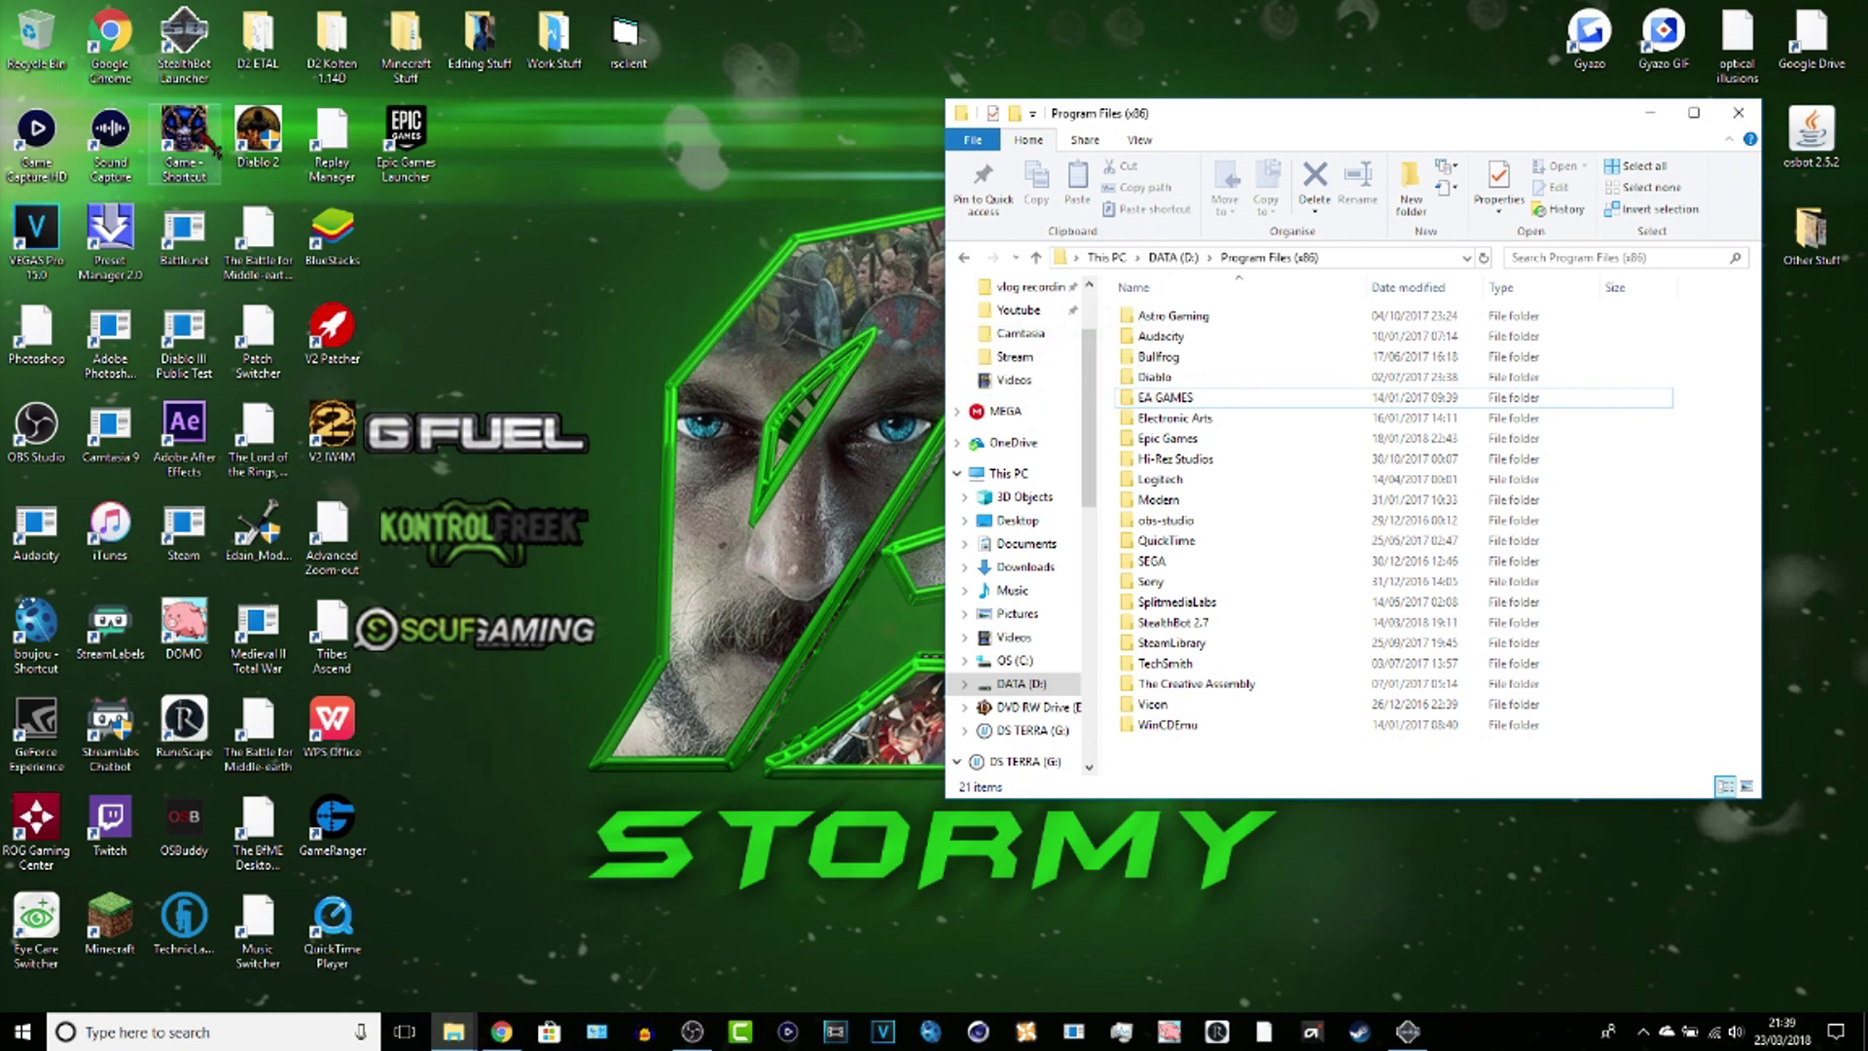
Step: Bring up and dismiss the Game shortcut's menu, then close the Program Files (x86) window
left_click(197, 139)
right_click(198, 136)
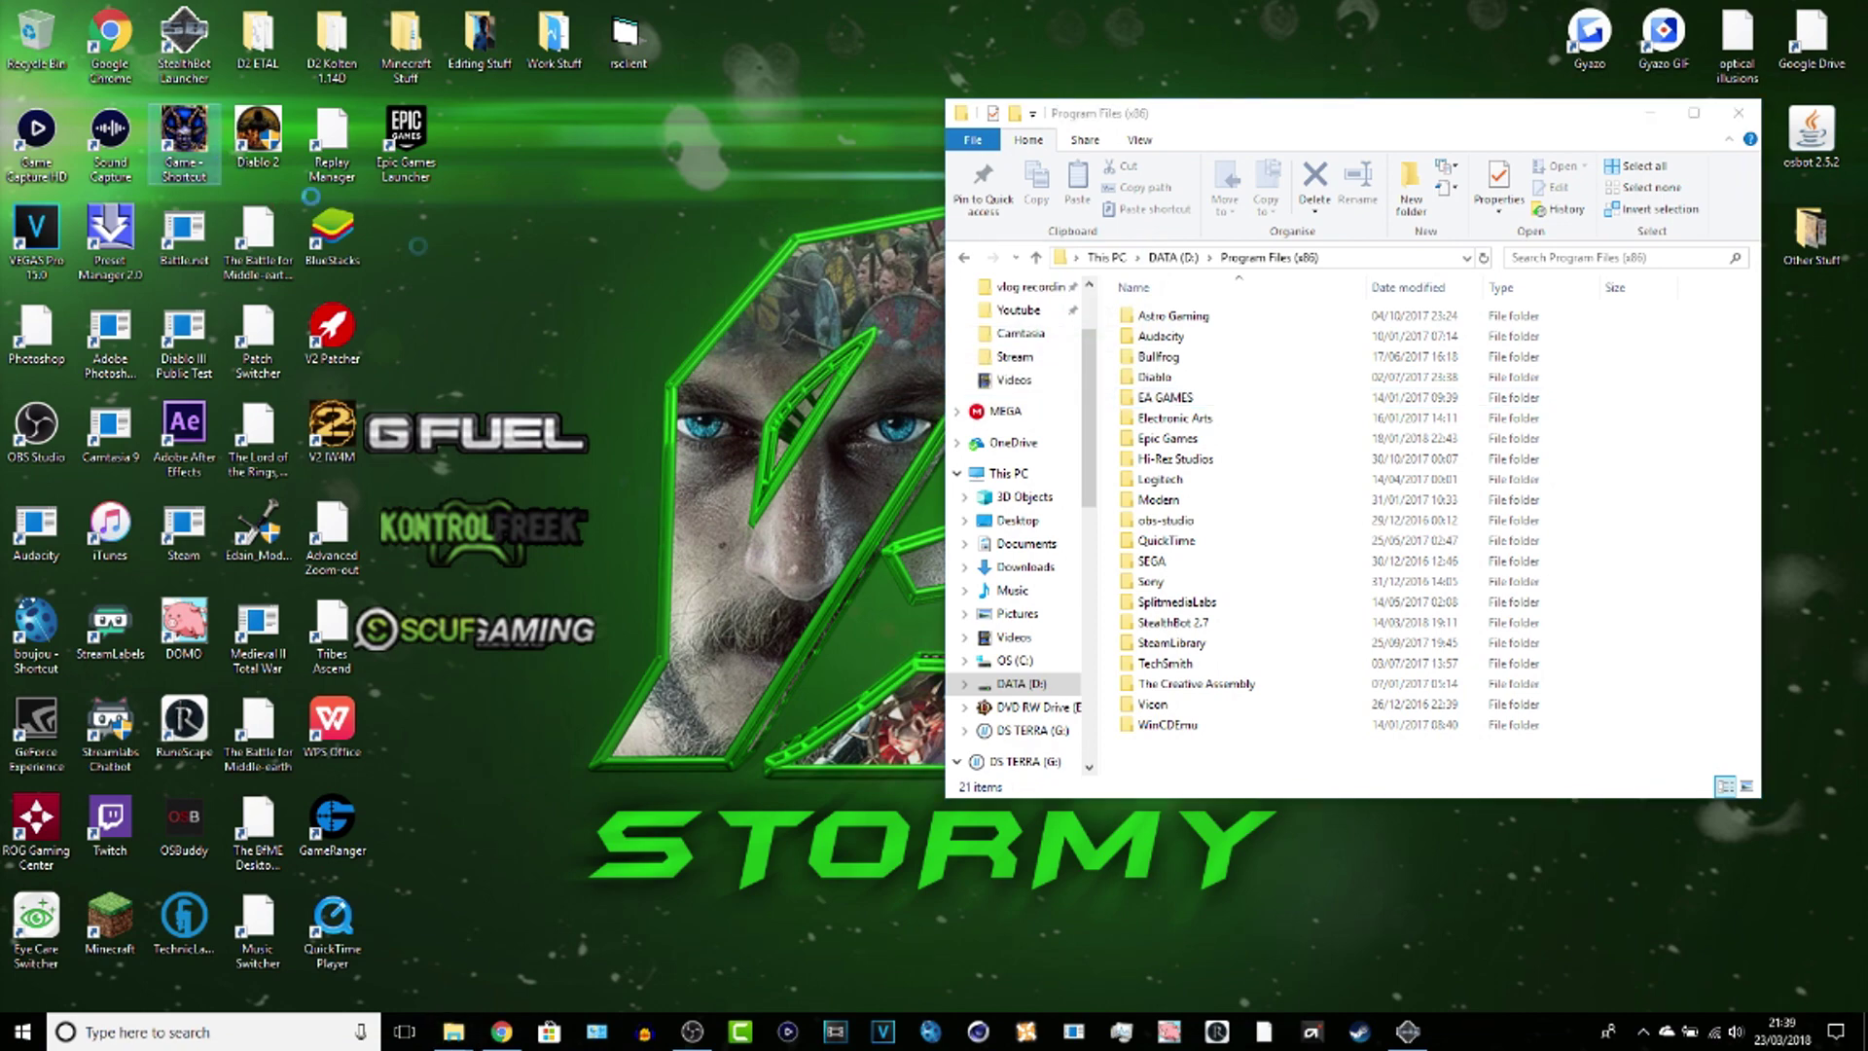
left_click(671, 418)
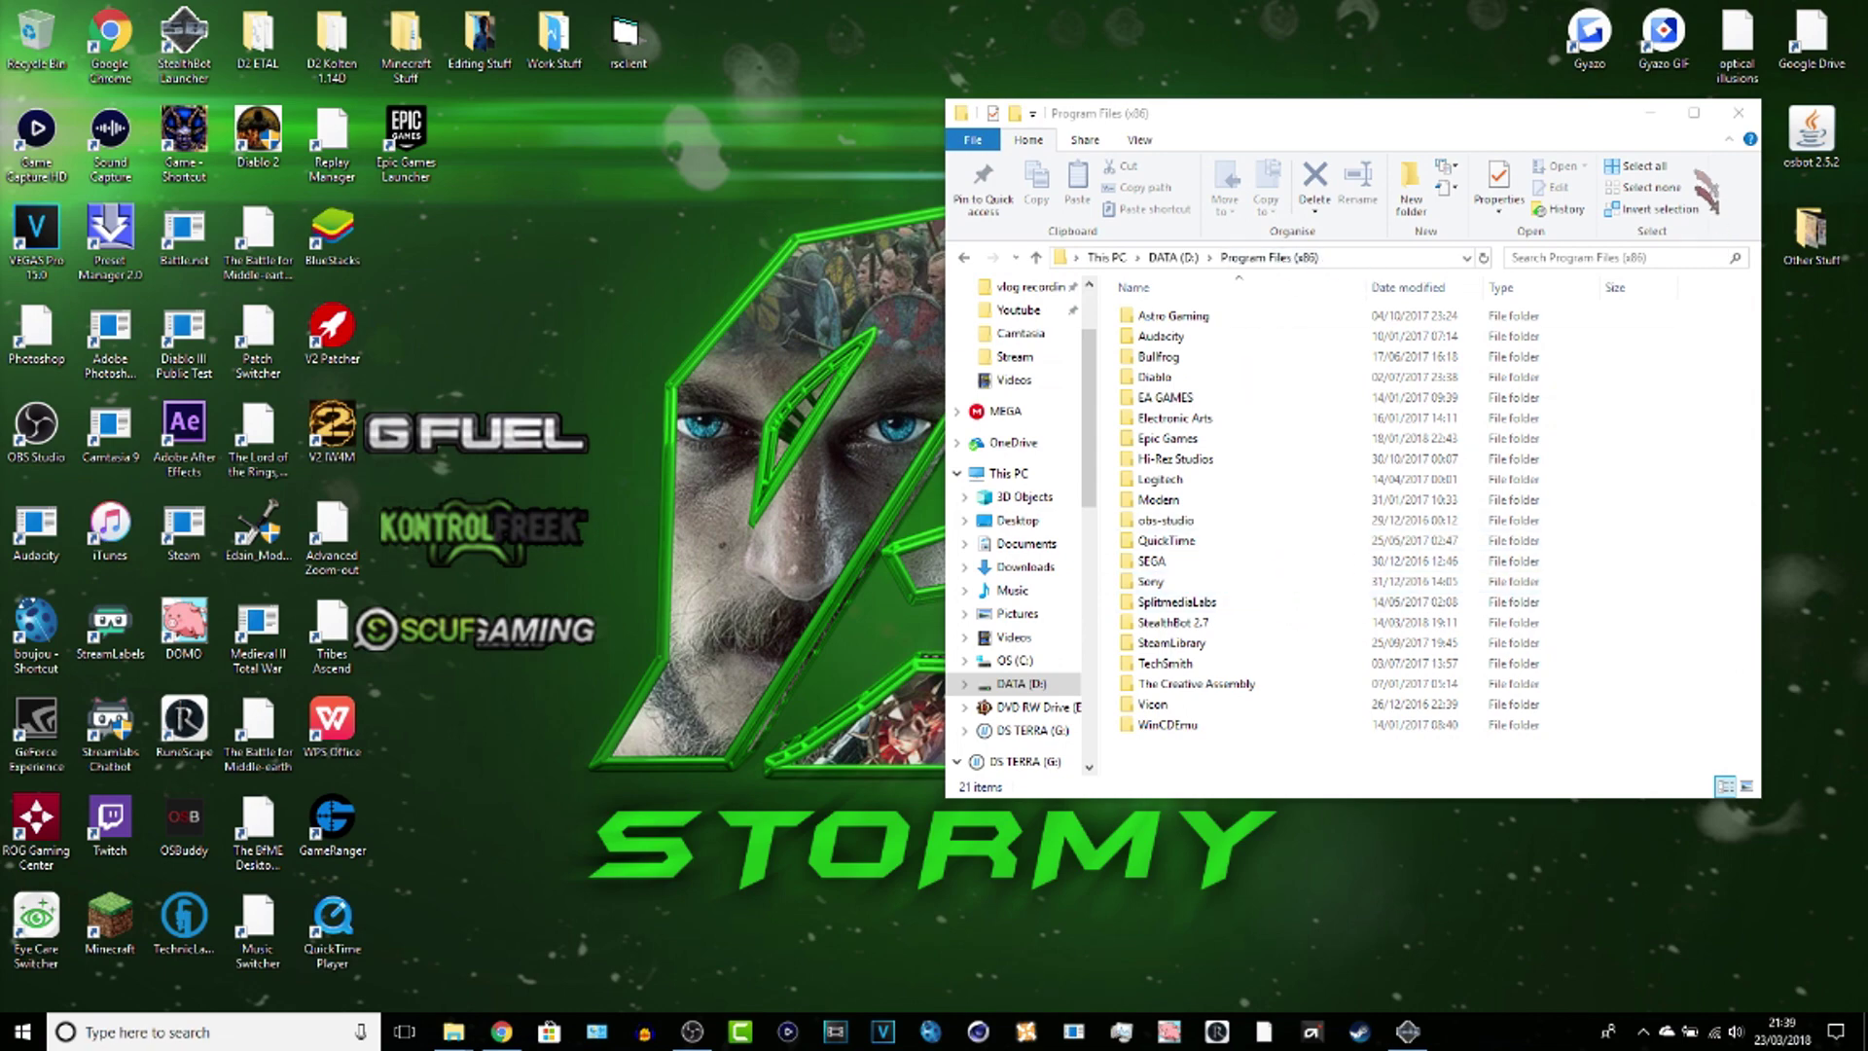
left_click(1742, 119)
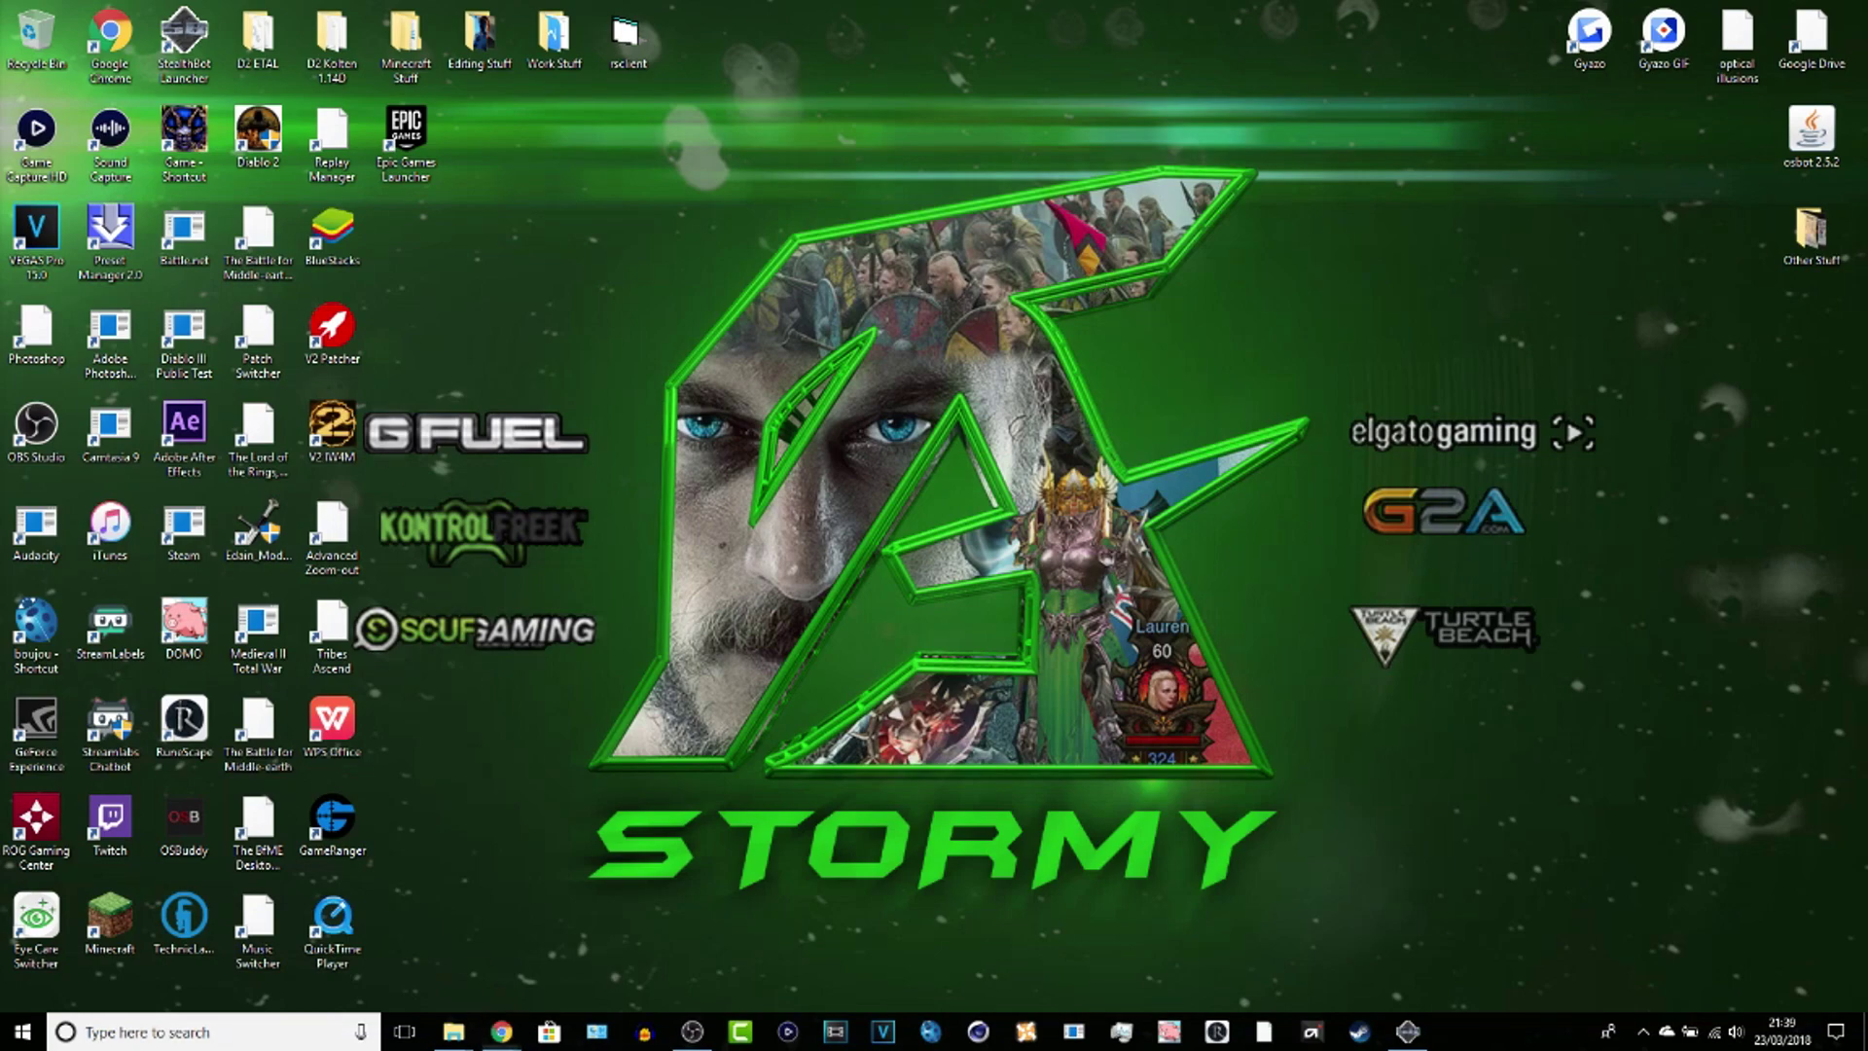
left_click(501, 1031)
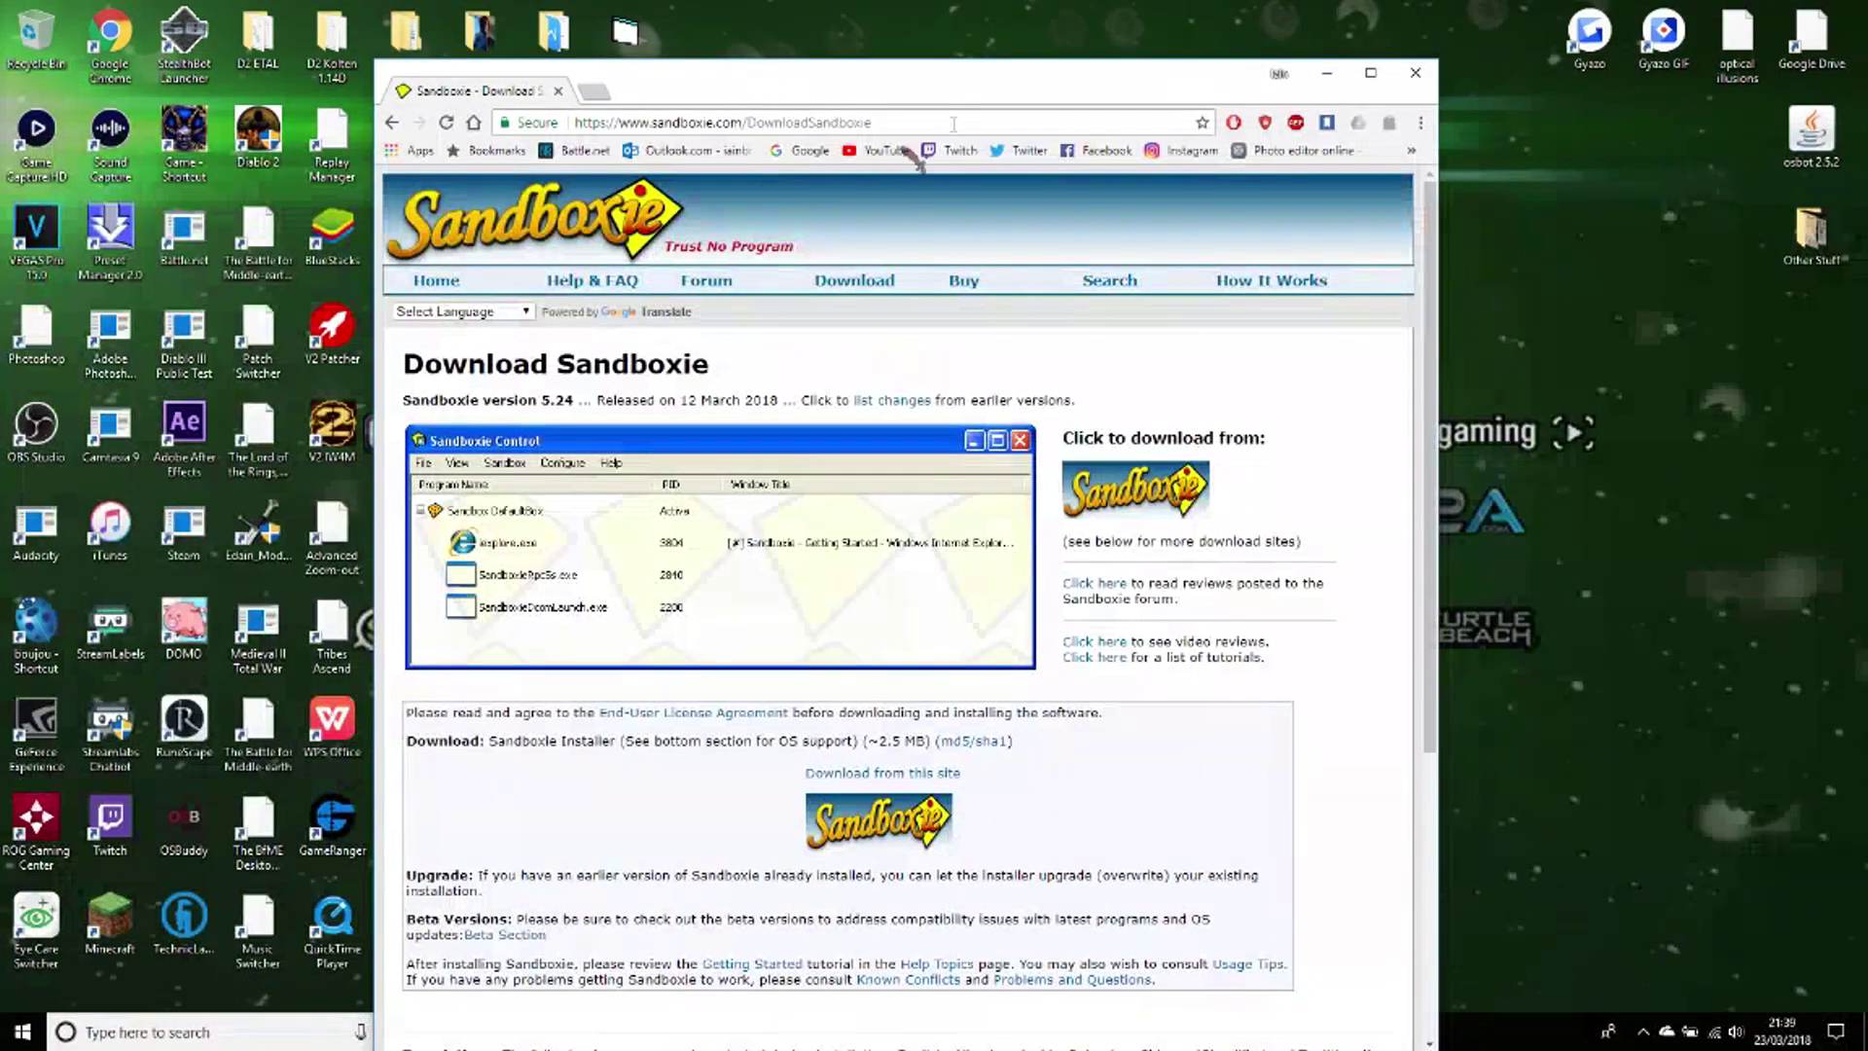
left_click(858, 124)
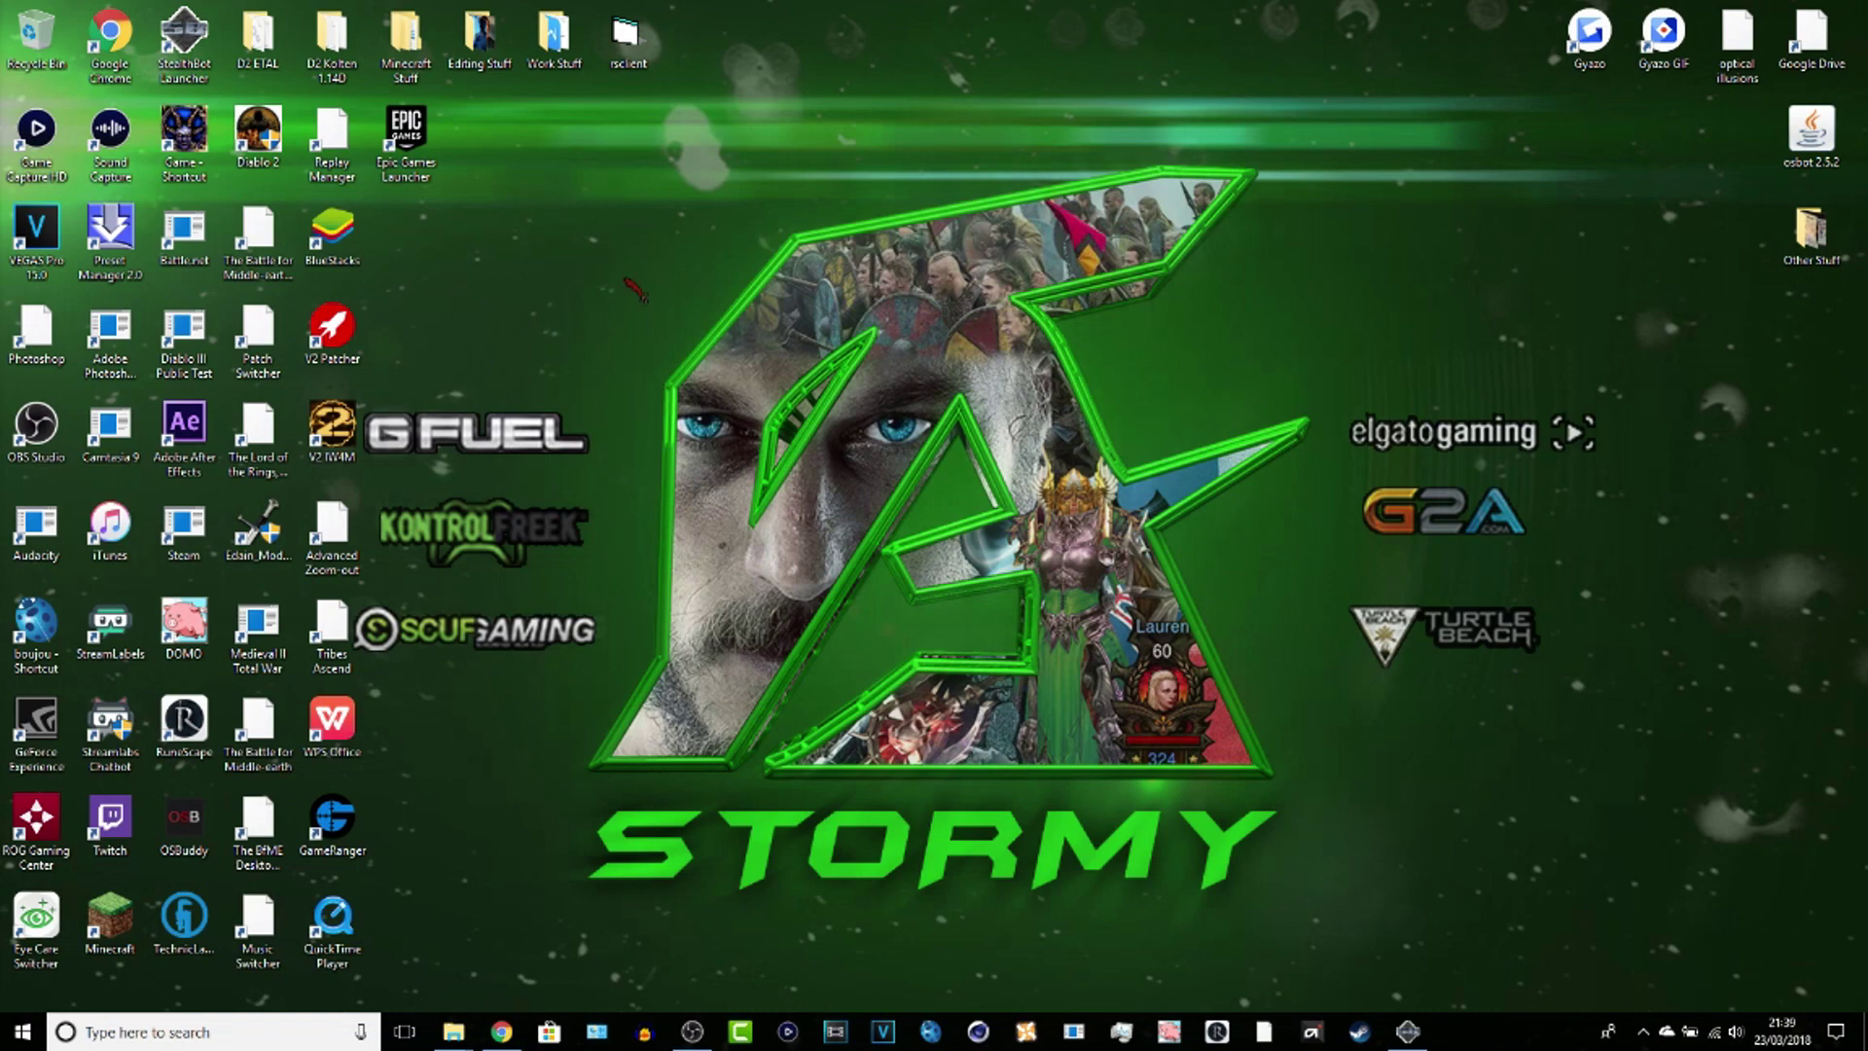
Step: Open and close the D2 ETAL and D2 Kolten 1.14D desktop folders
double_click(258, 39)
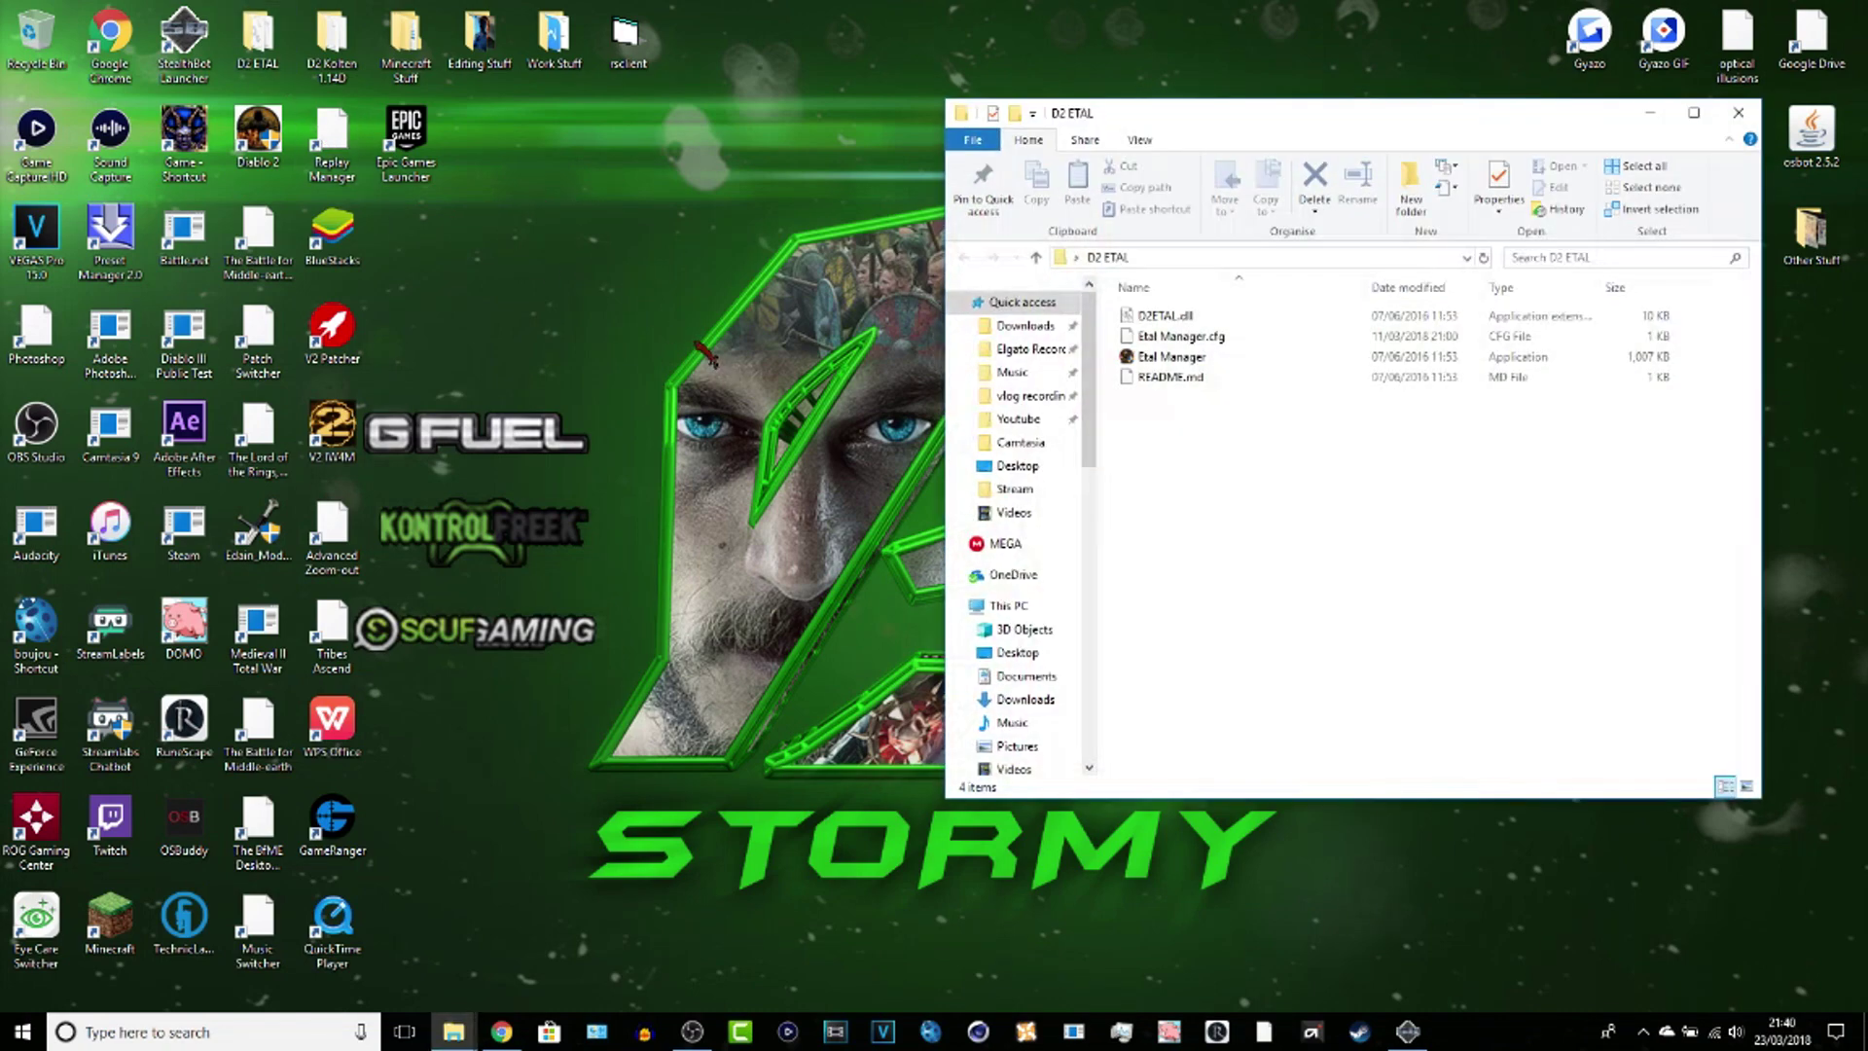
left_click(1738, 112)
double_click(332, 39)
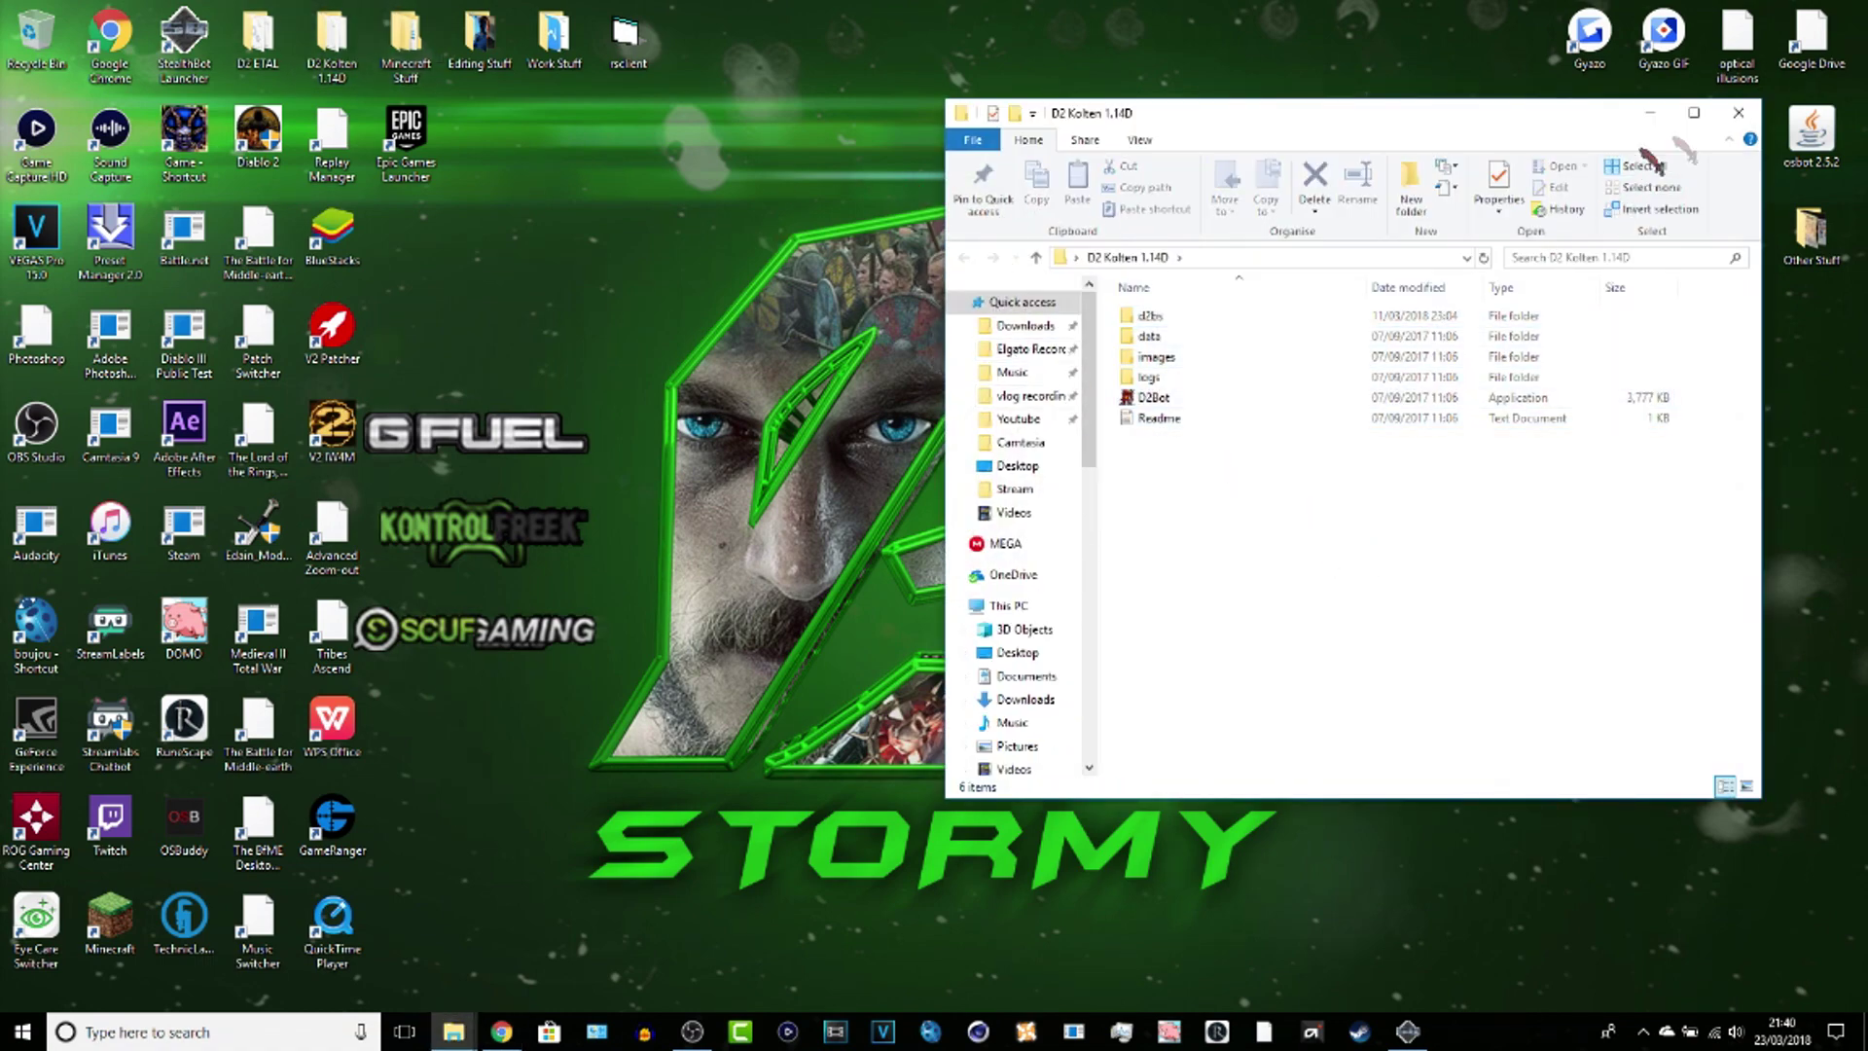
left_click(1738, 113)
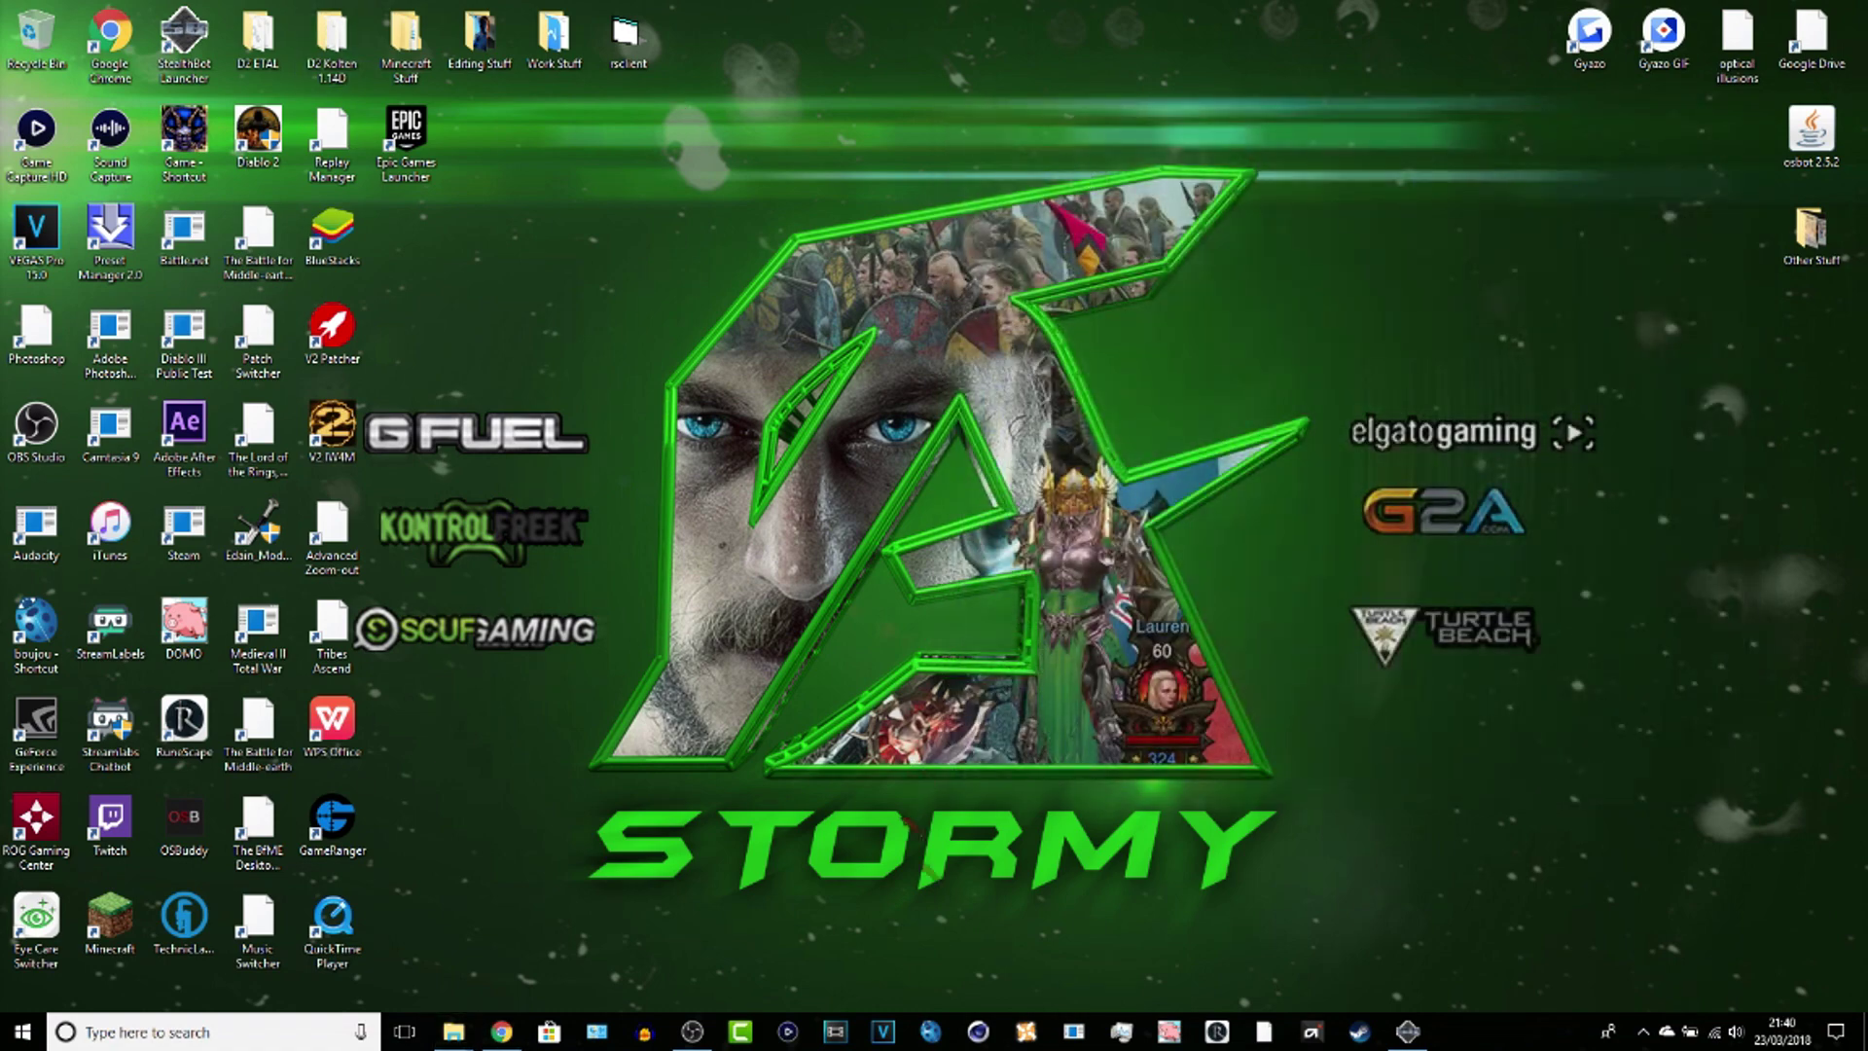
Step: Open DATA (D:) > D2 Bots > 1.14d maphack in a new Explorer window and minimise it
right_click(453, 1031)
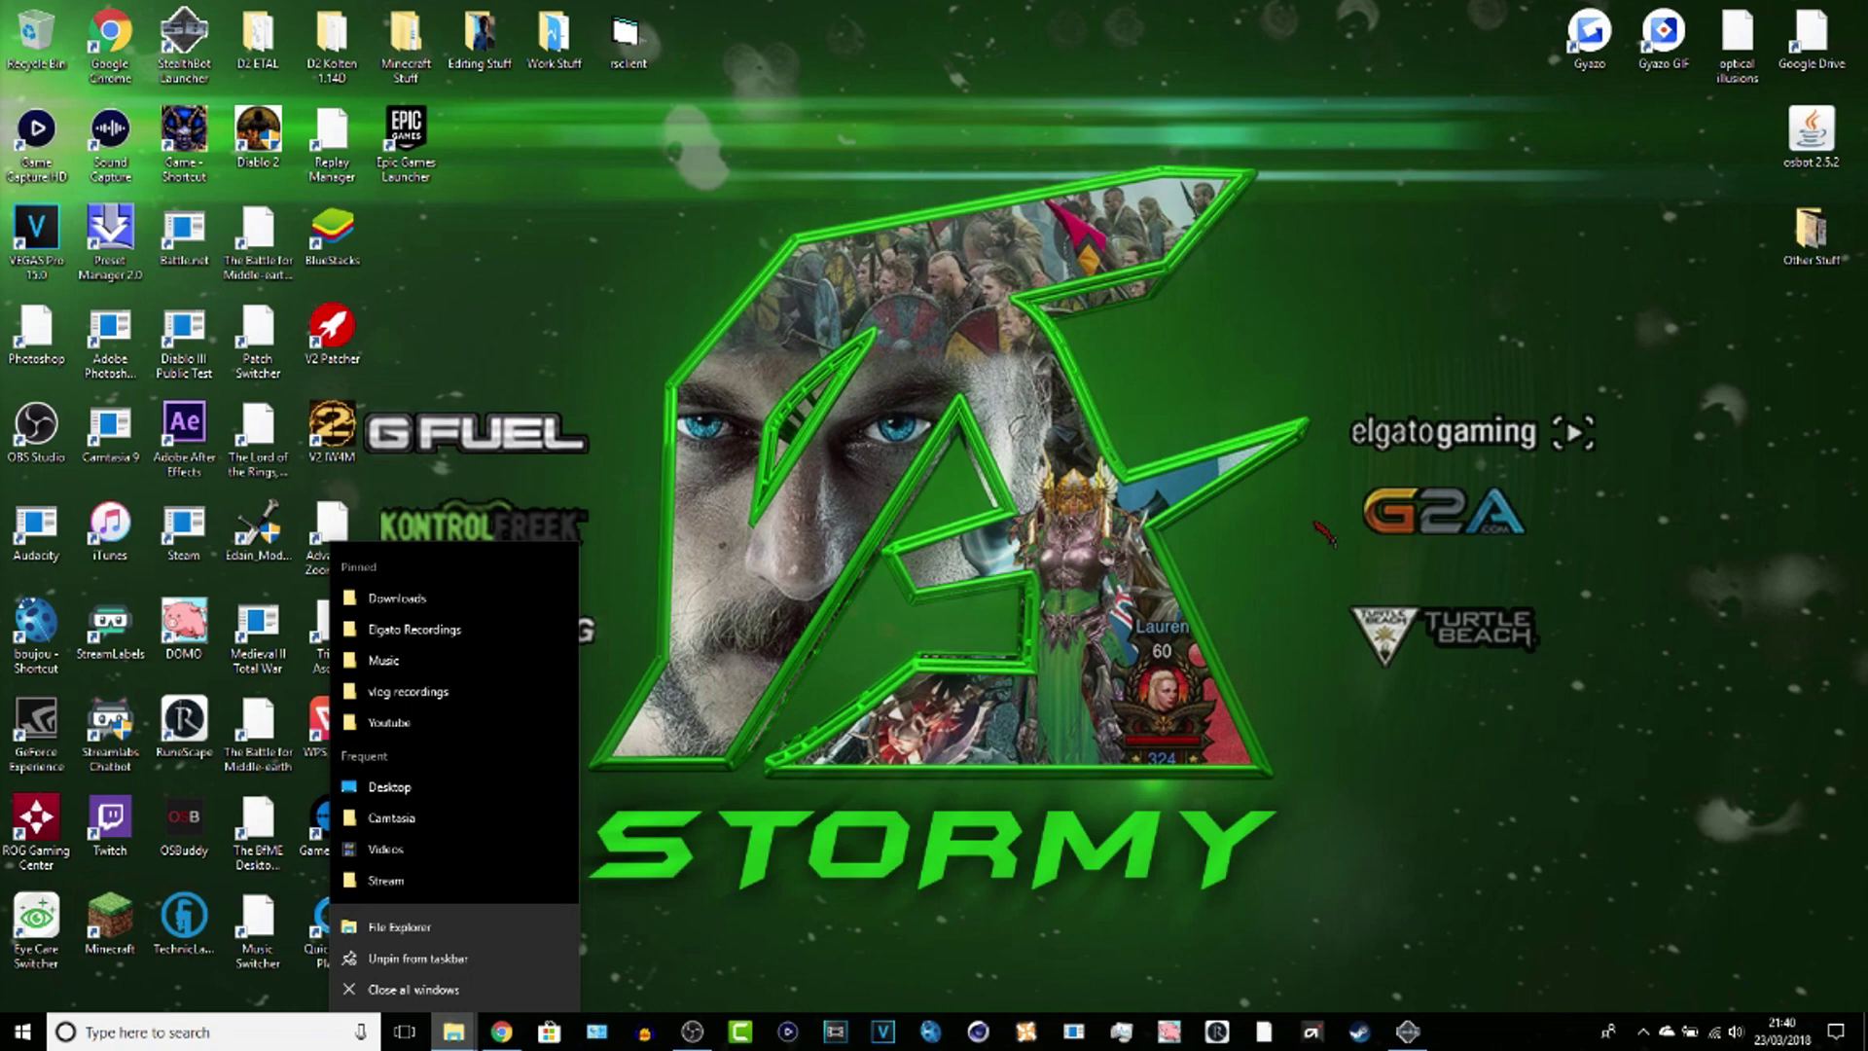
key("super+e")
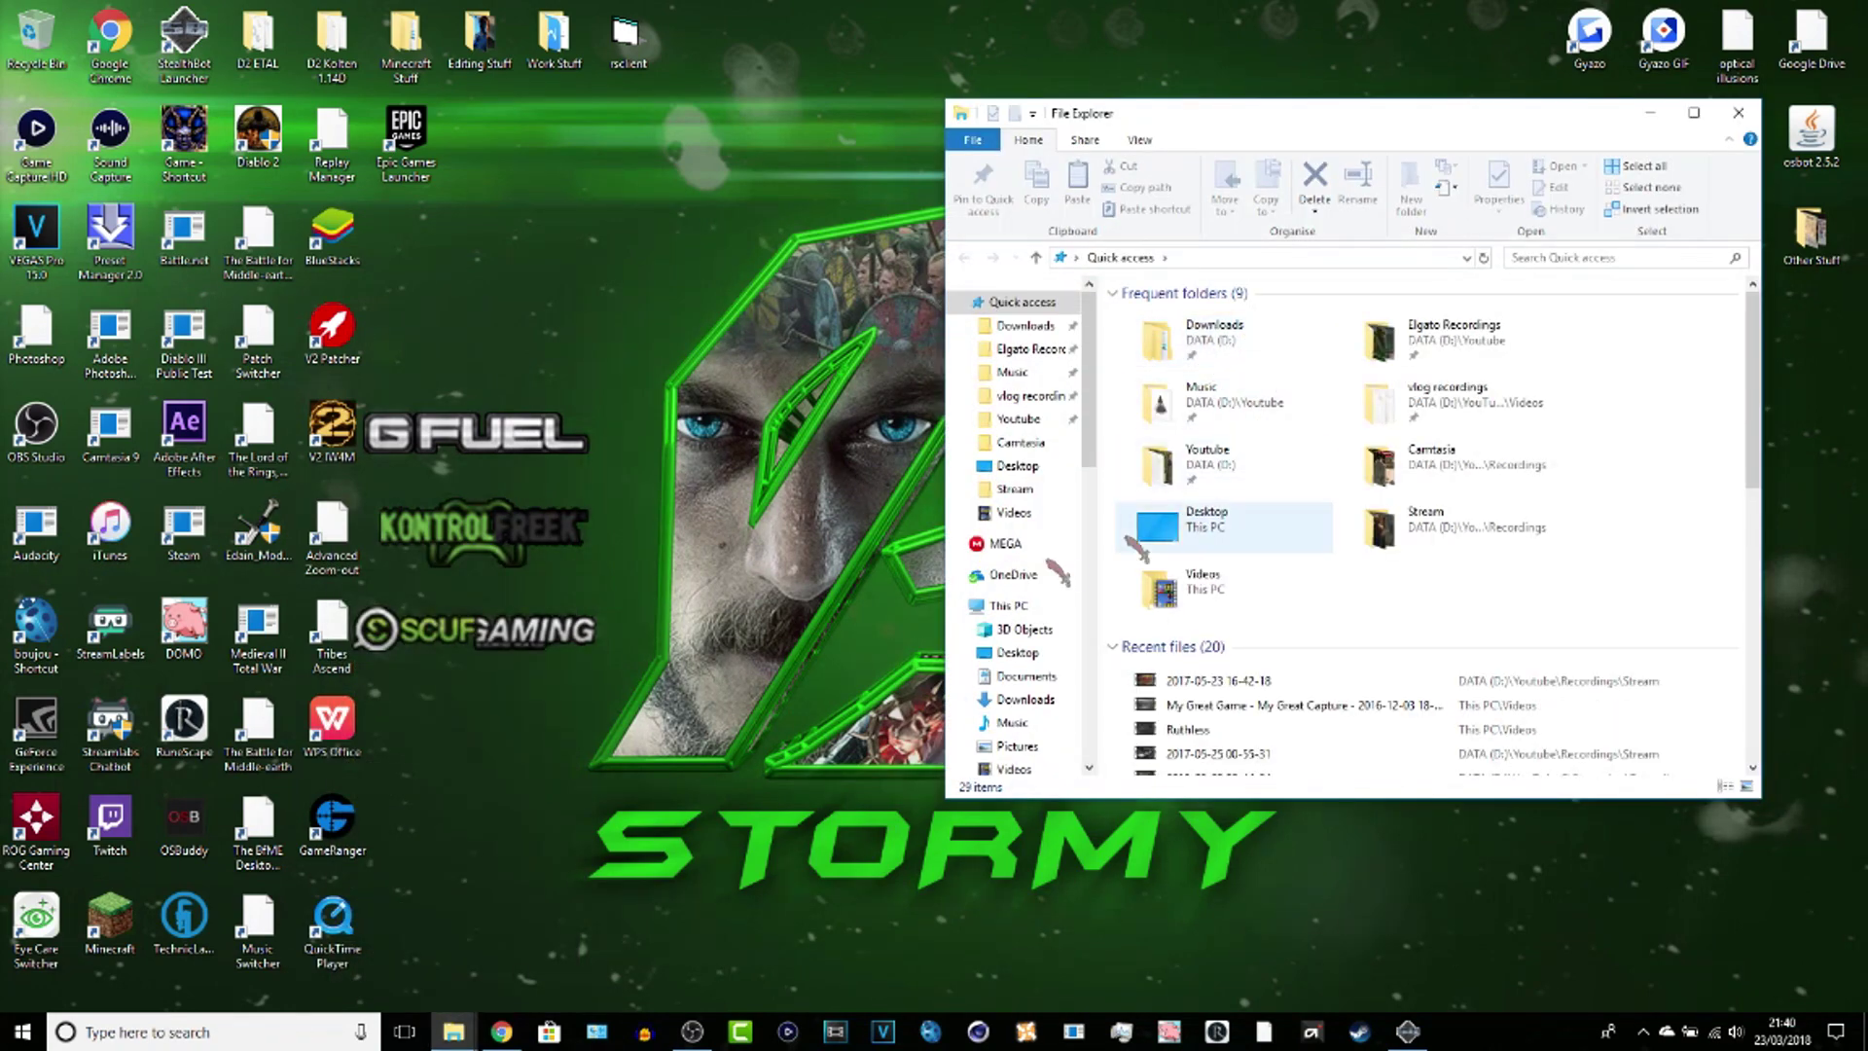
scroll(1031, 623, "down", 2)
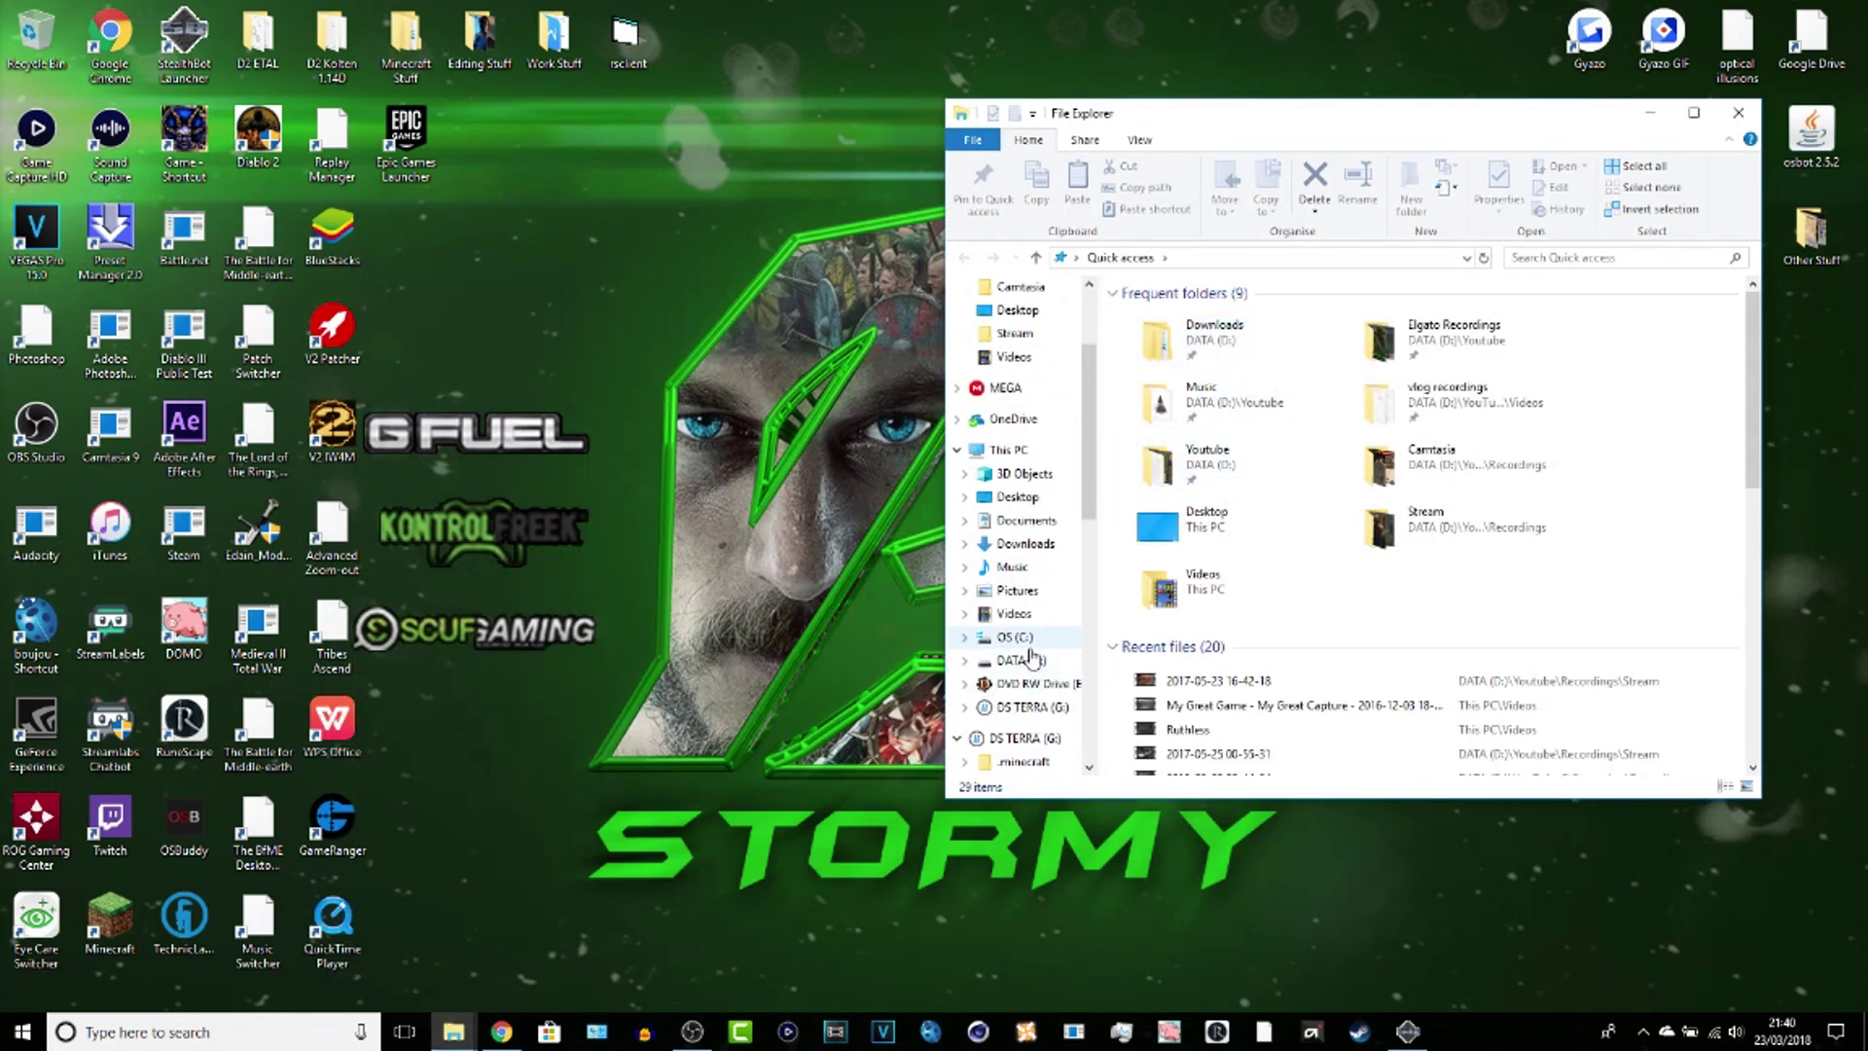
left_click(1031, 659)
double_click(1195, 420)
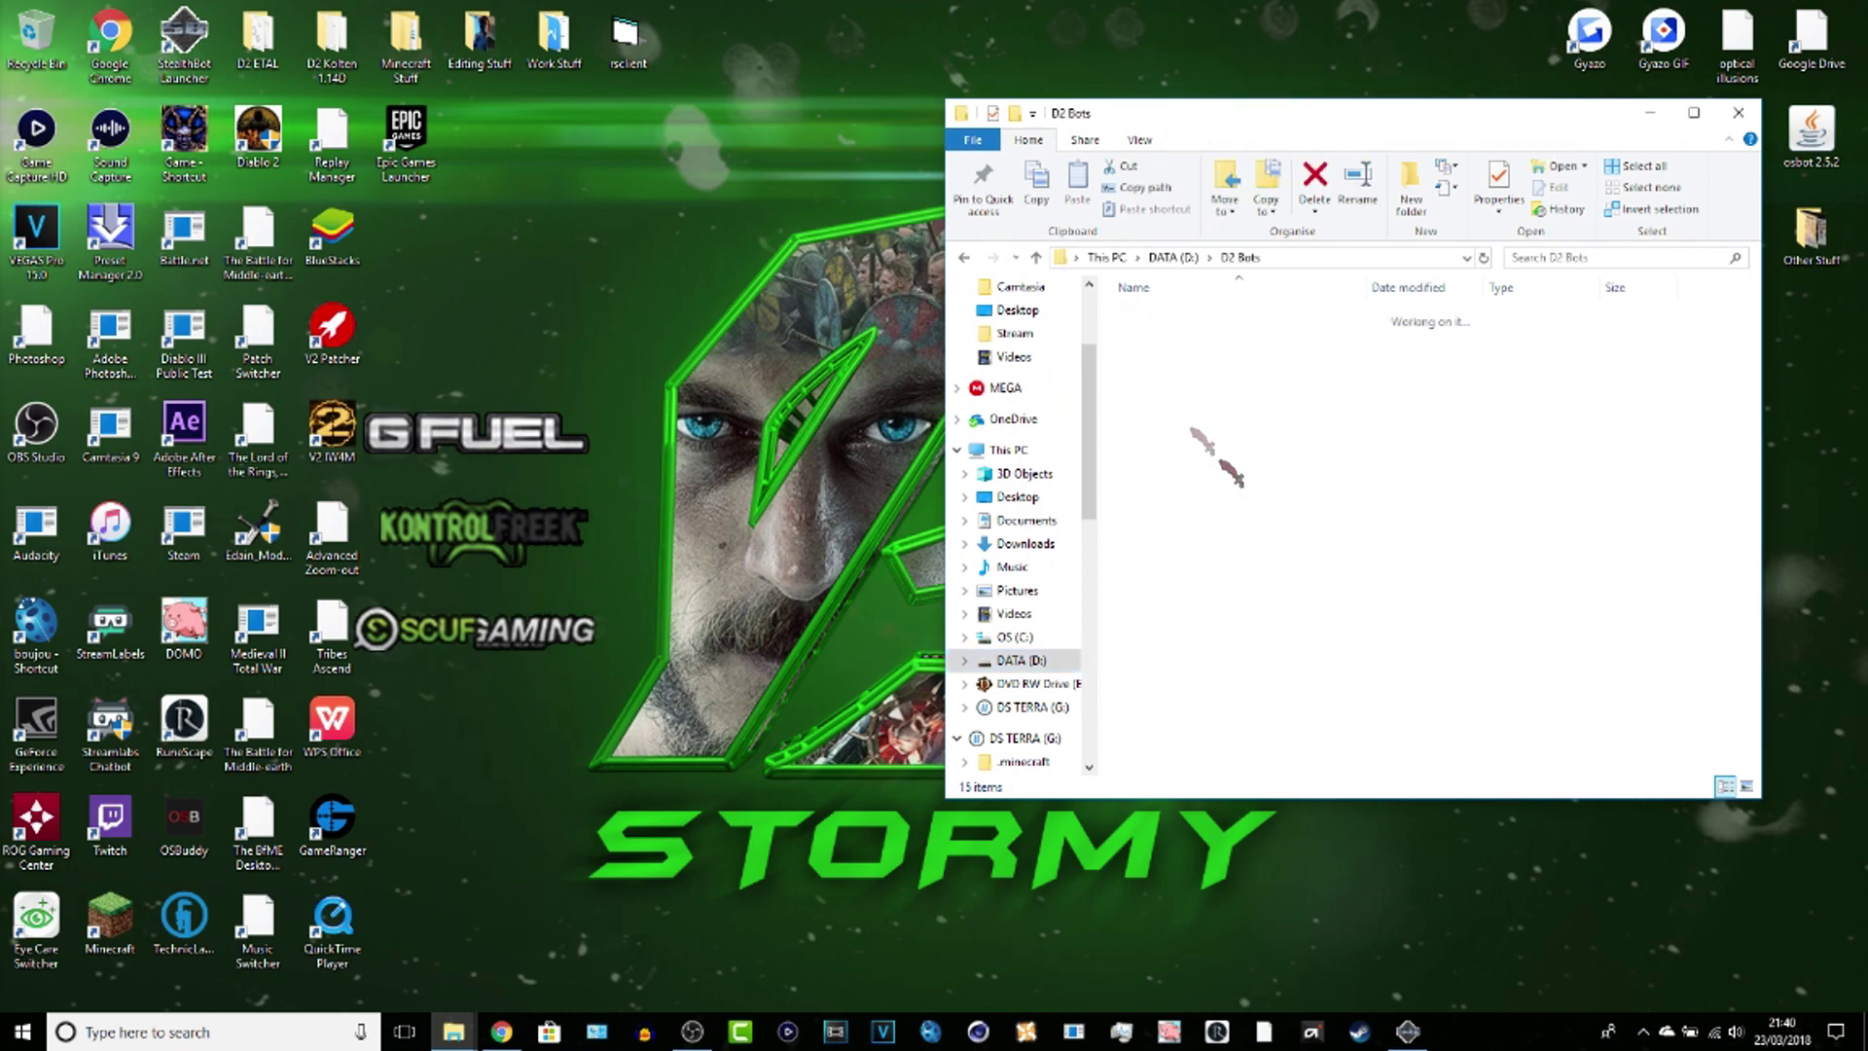
double_click(1158, 319)
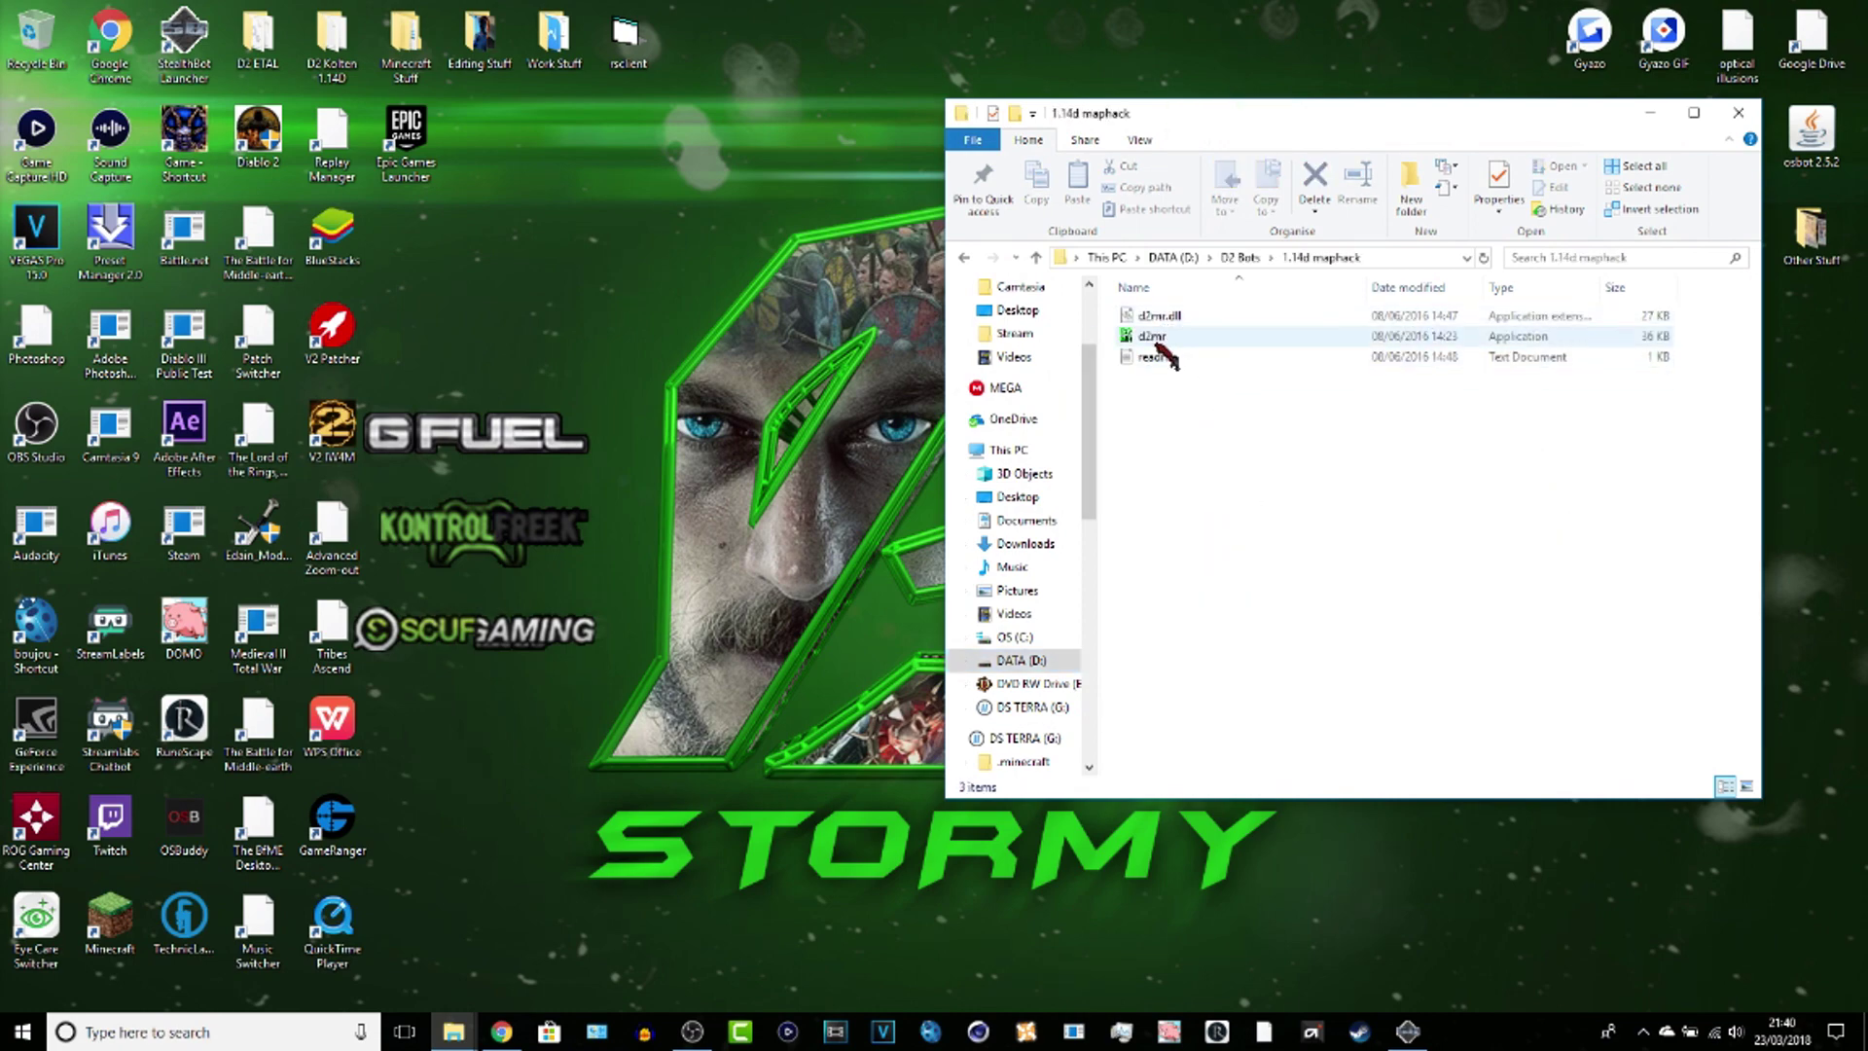
left_click(1650, 113)
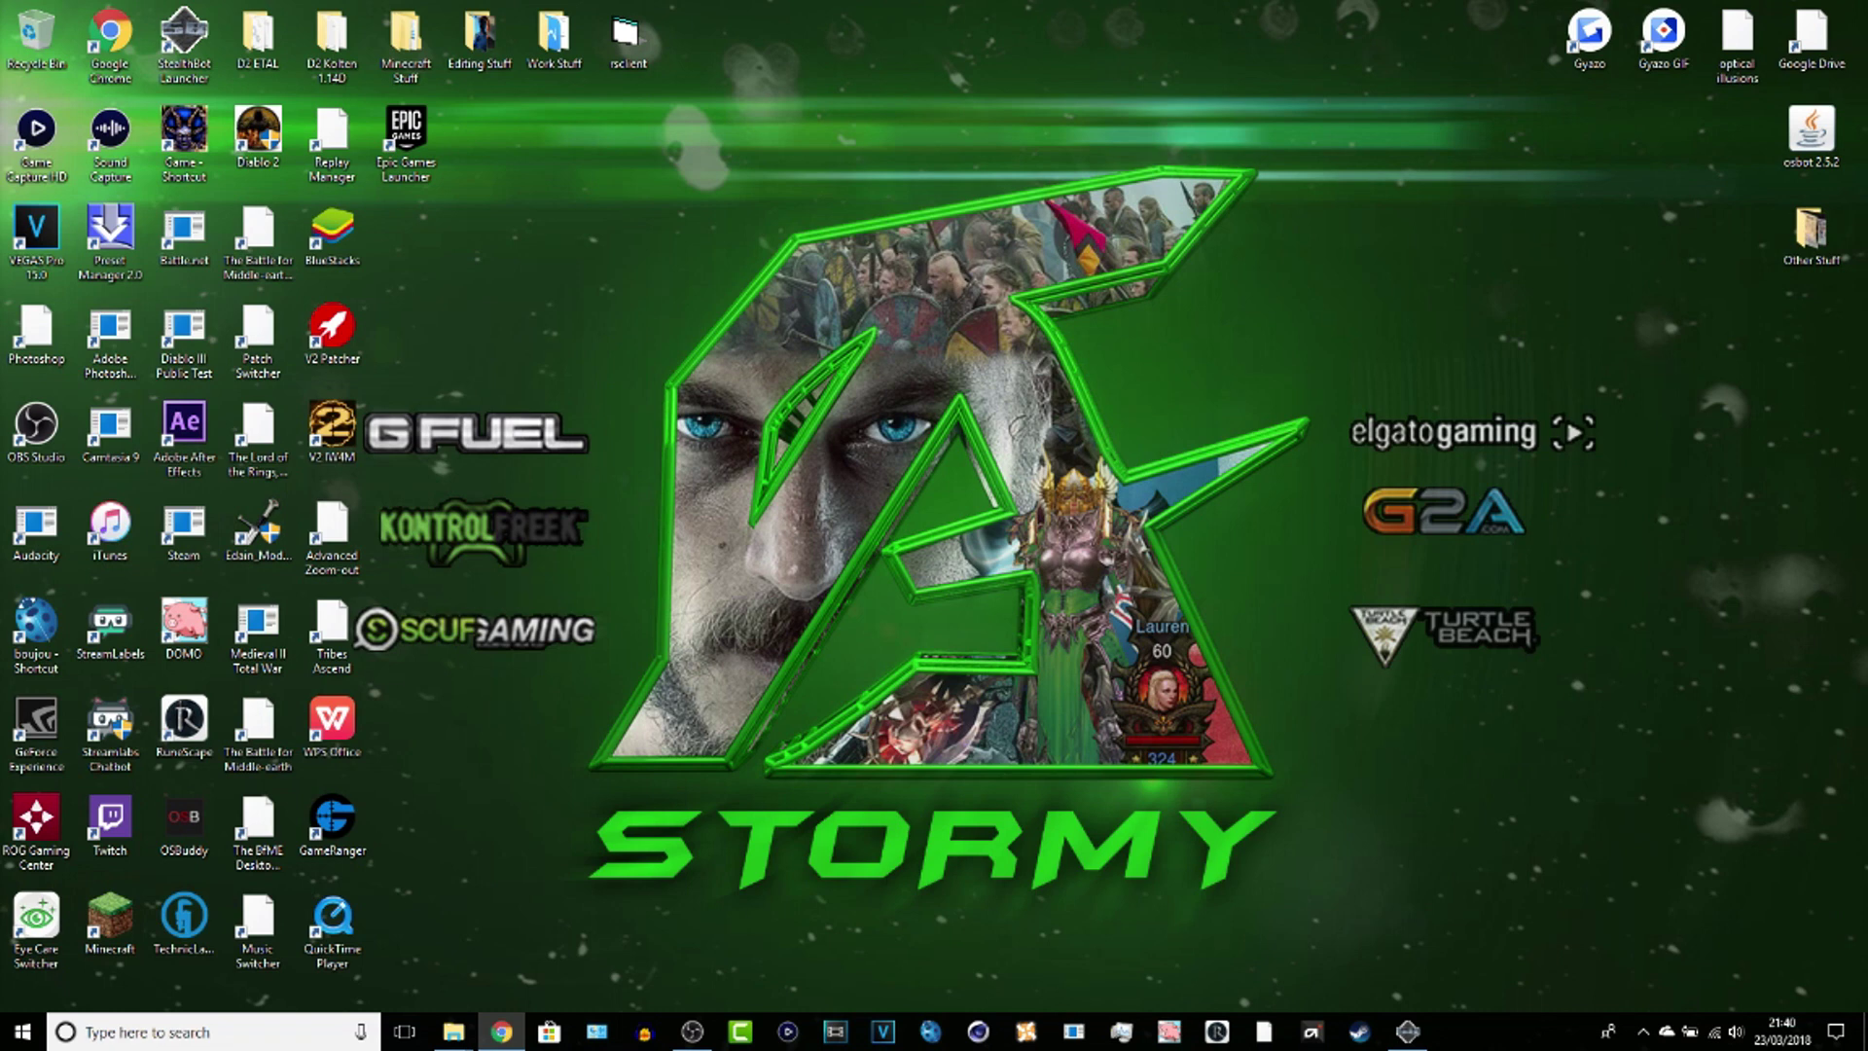
Step: Search the Blizzard Shop for Diablo II, start buying it, then show the desktop
left_click(501, 1032)
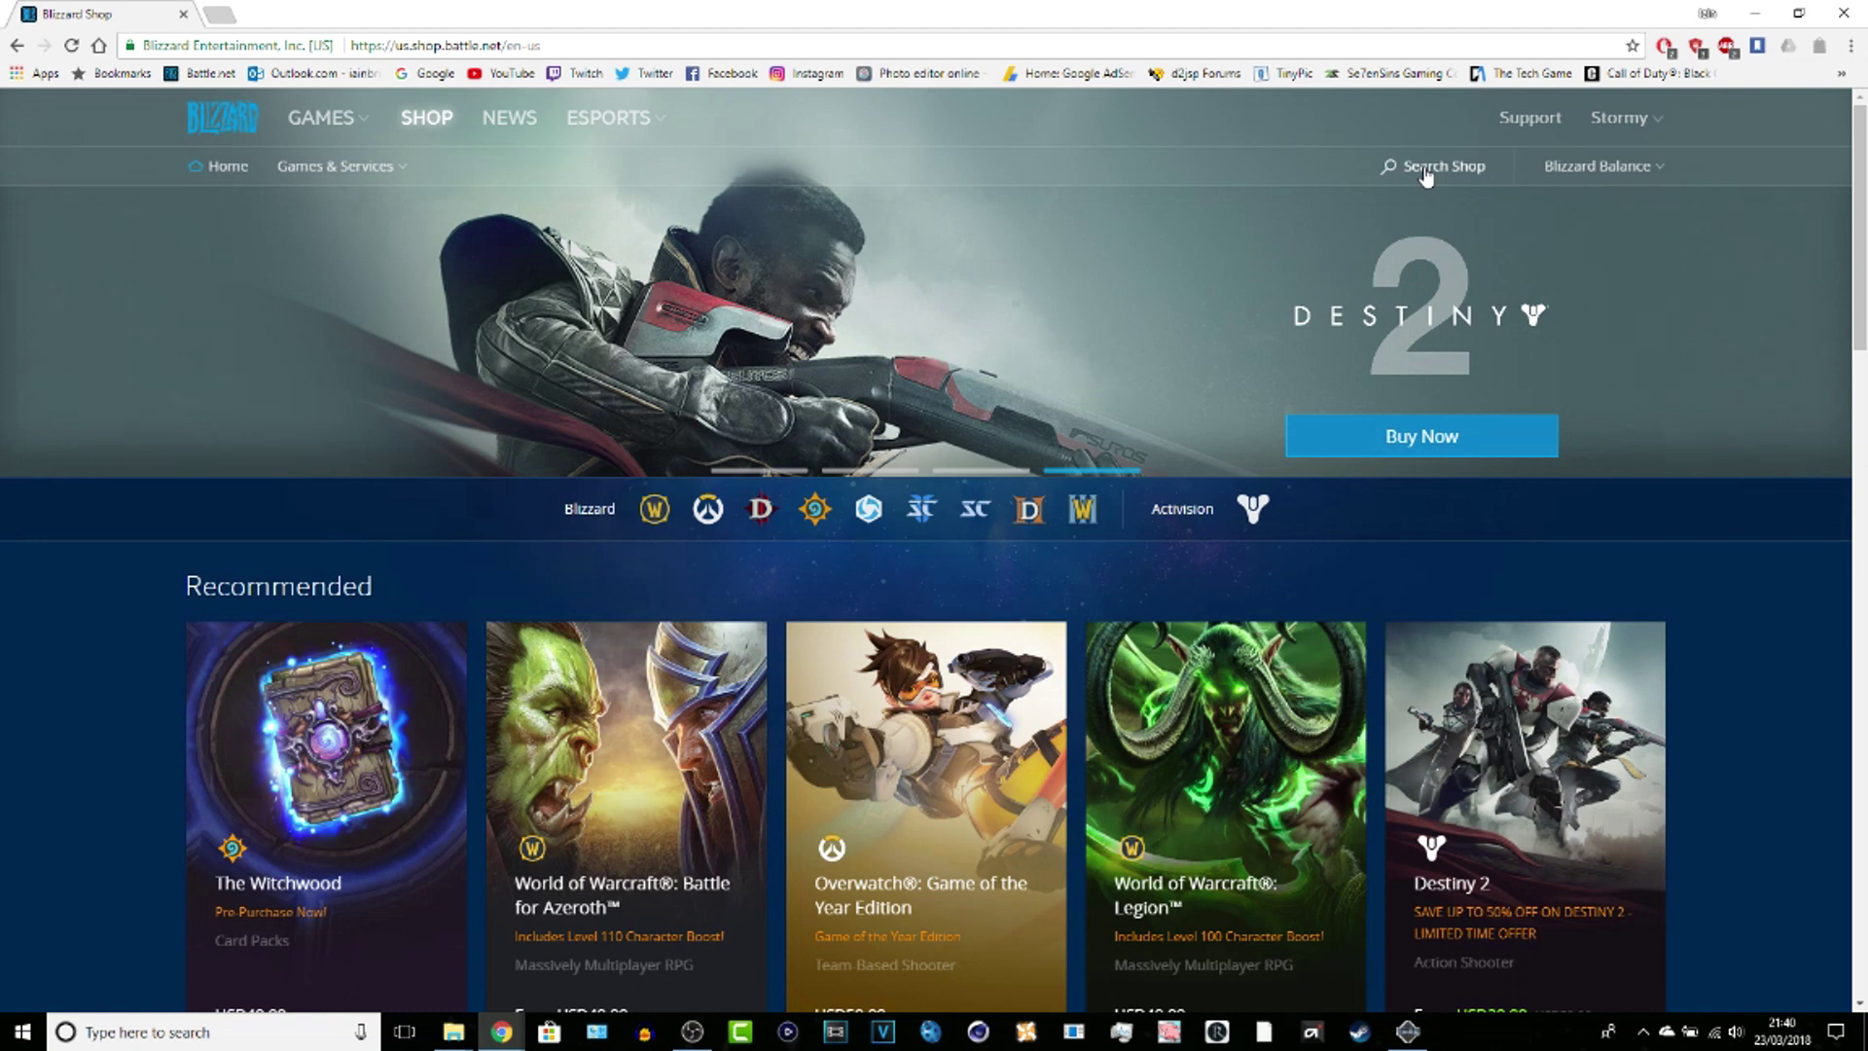
left_click(1425, 176)
type("D")
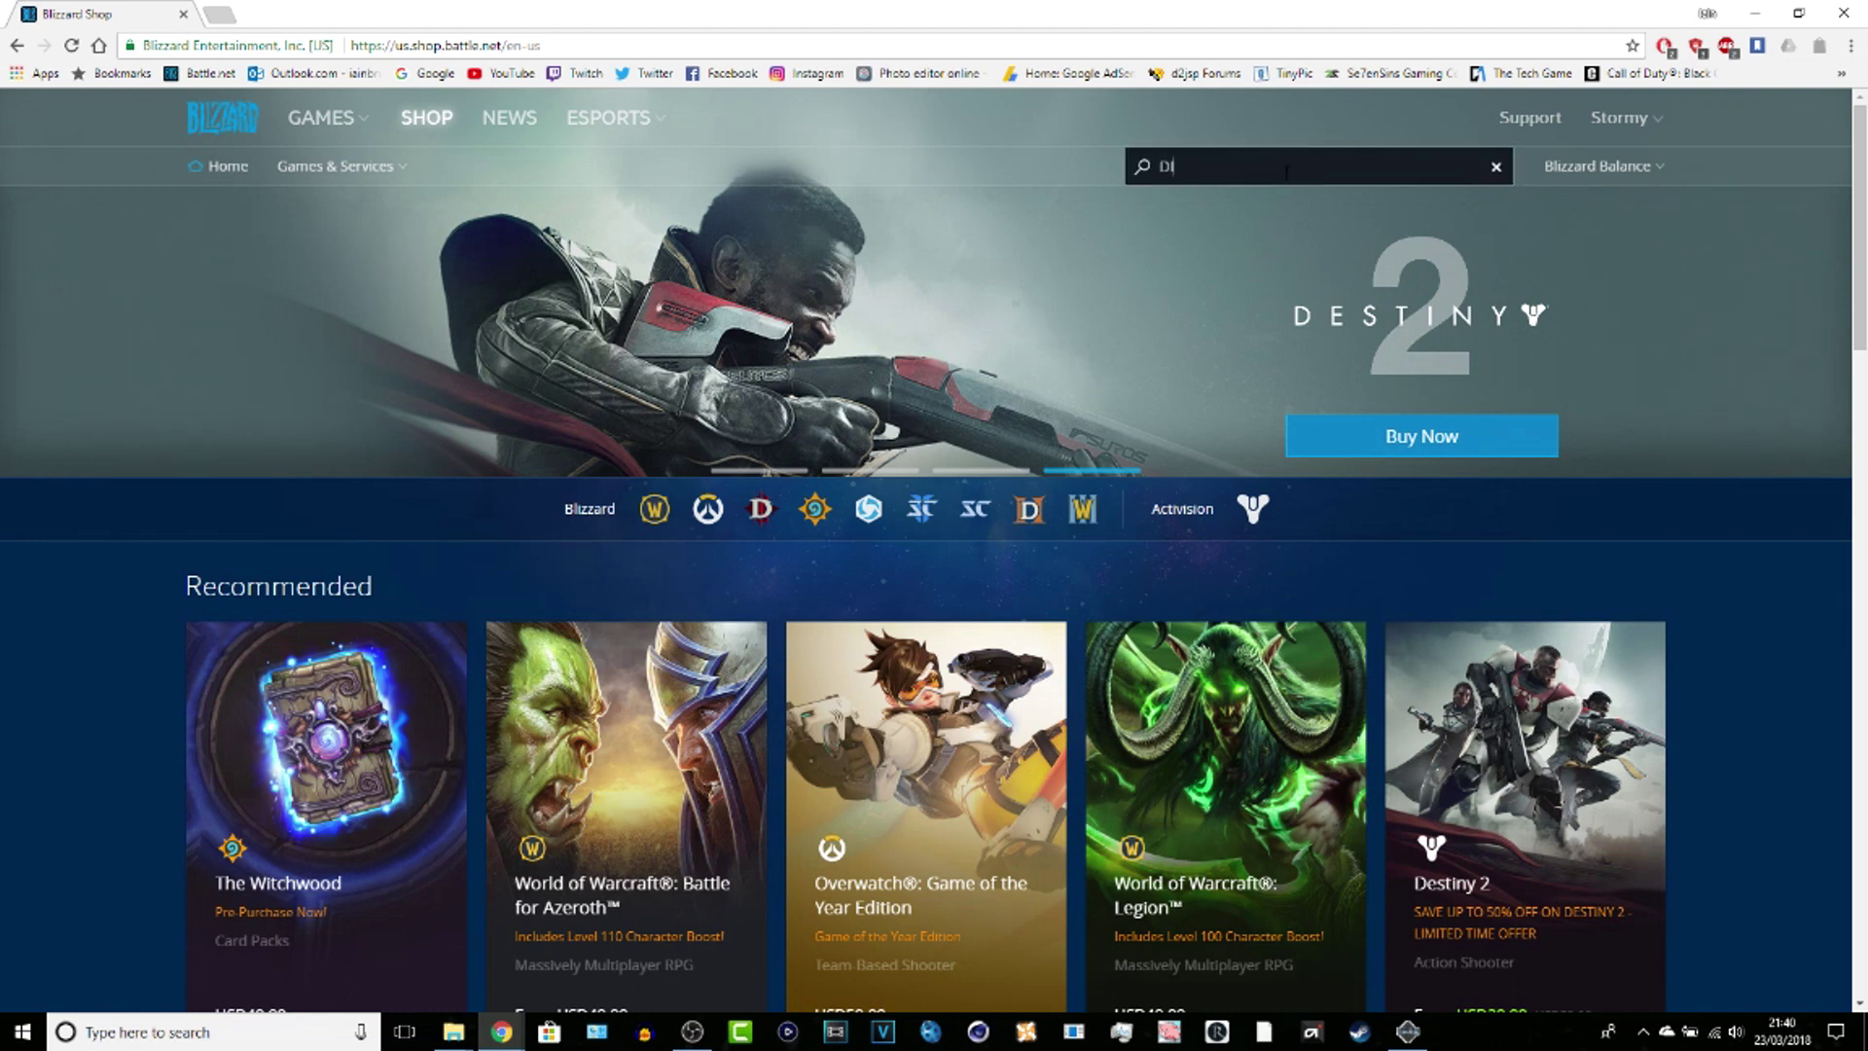
key("BackSpace")
key("BackSpace")
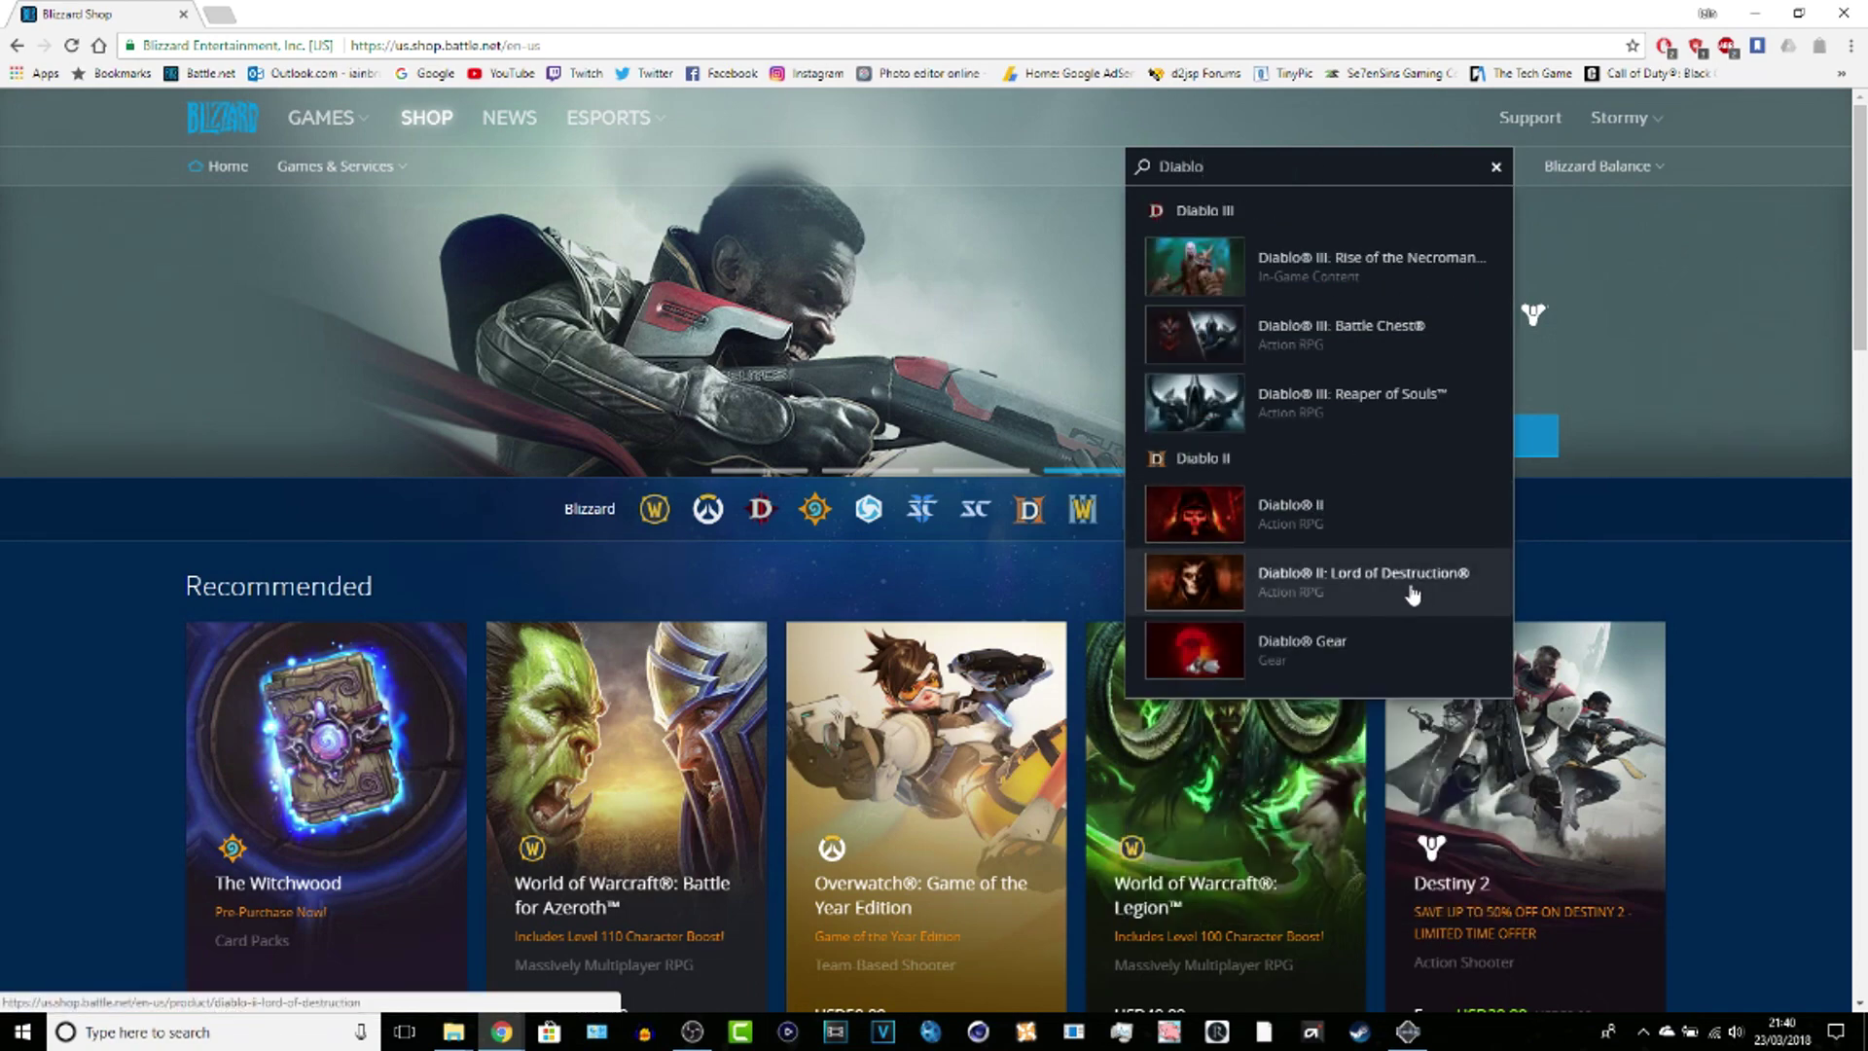
left_click(1410, 525)
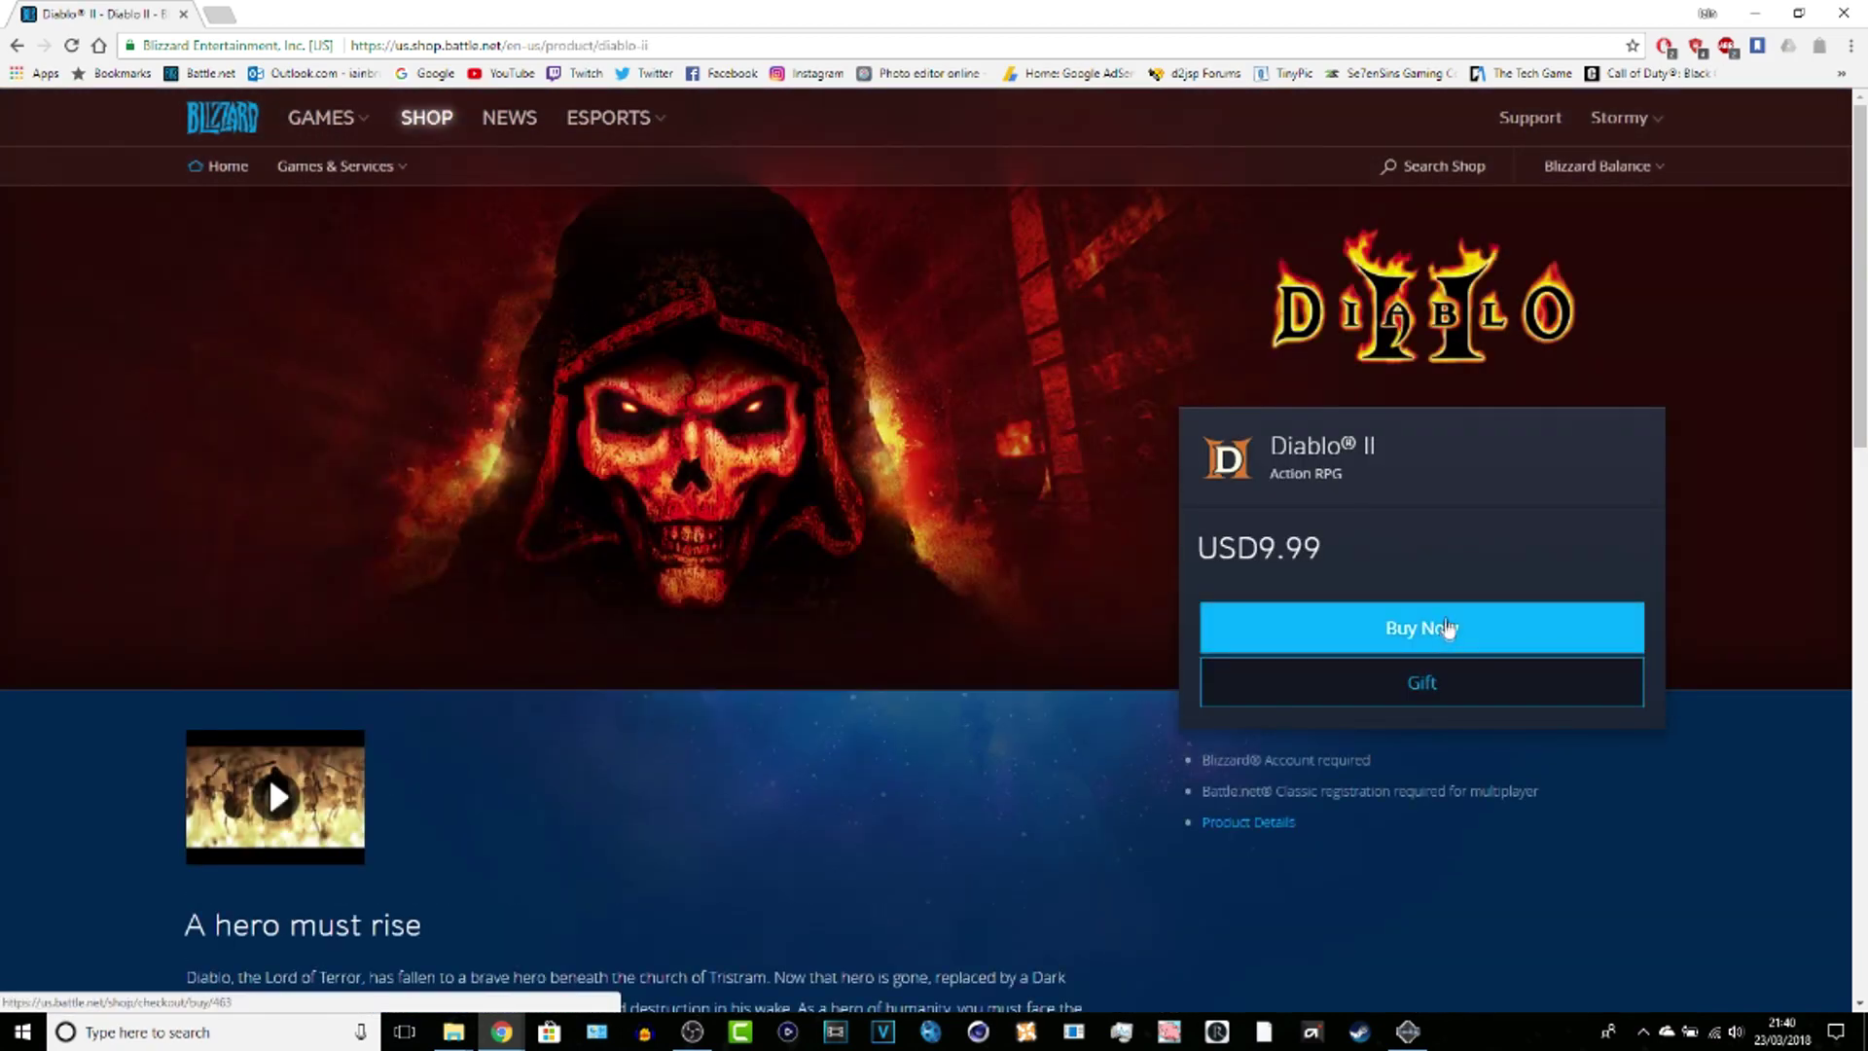
left_click(1448, 628)
key("super+d")
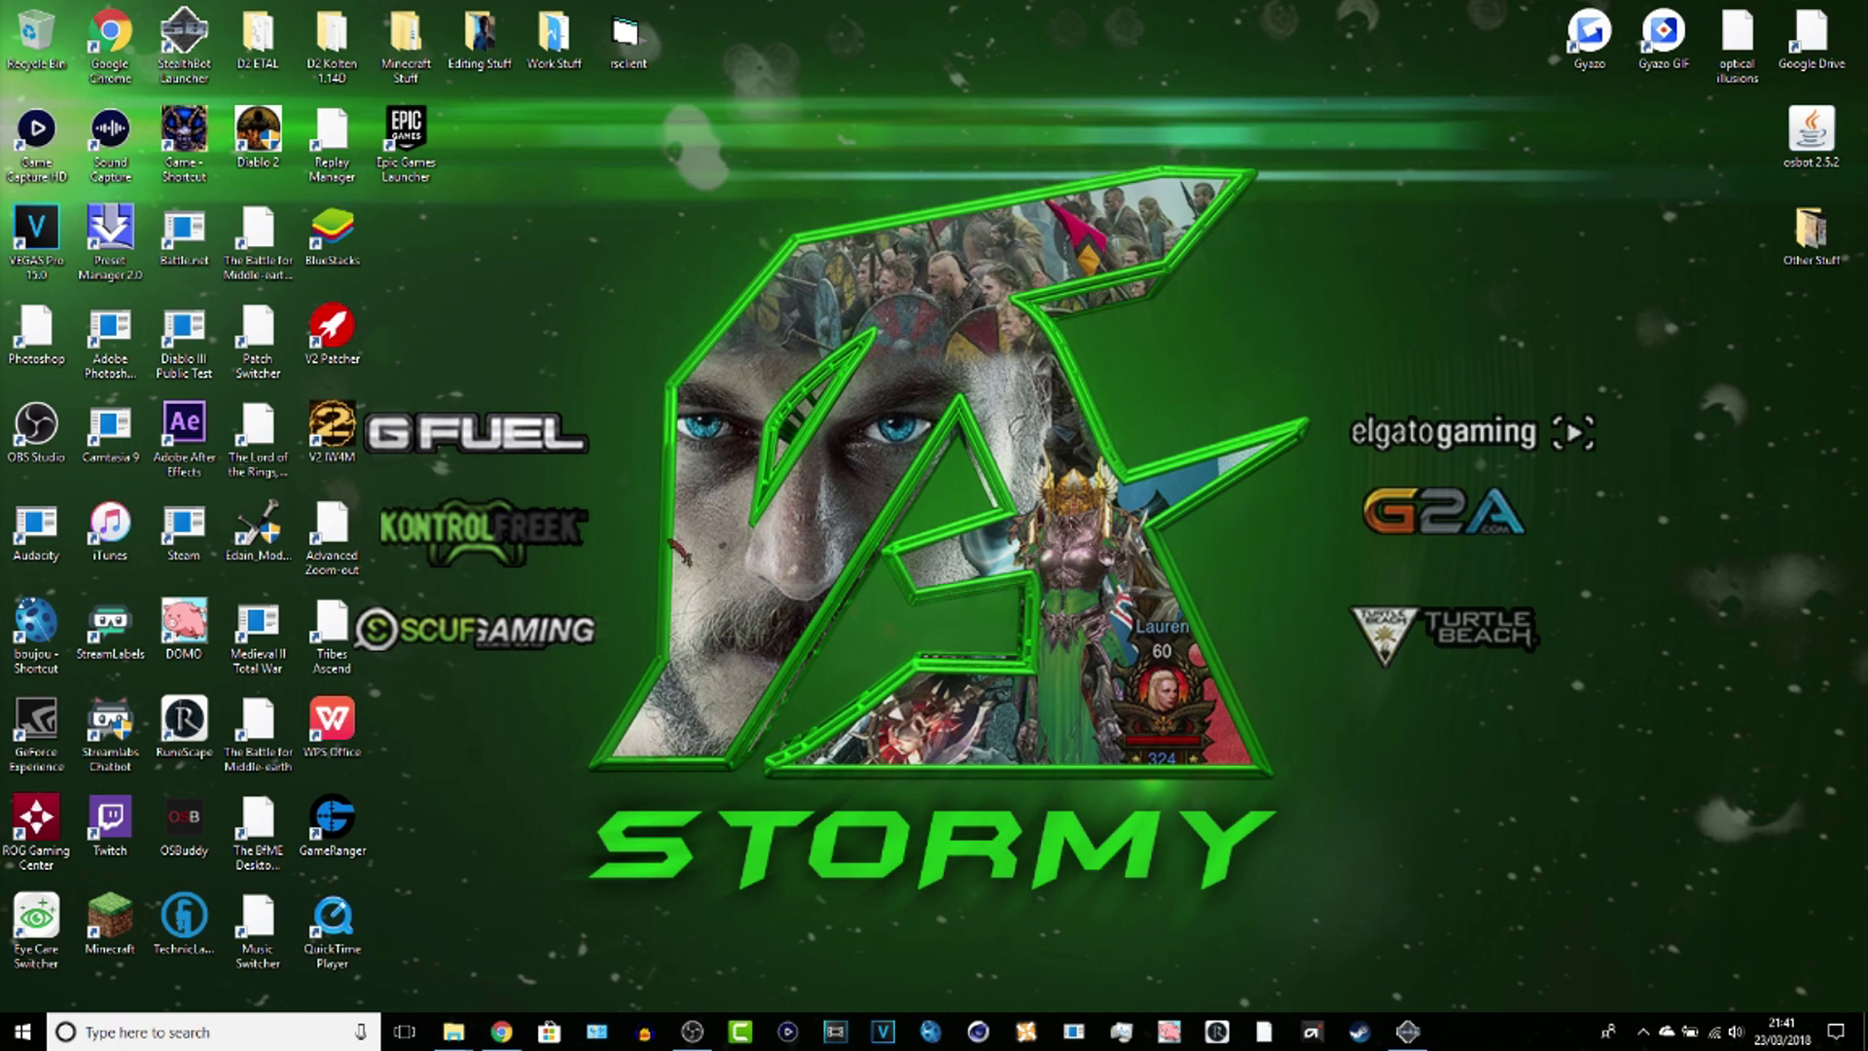
Step: Open a new File Explorer window and go to DATA (D:) > Installers > Diablo II
right_click(456, 1033)
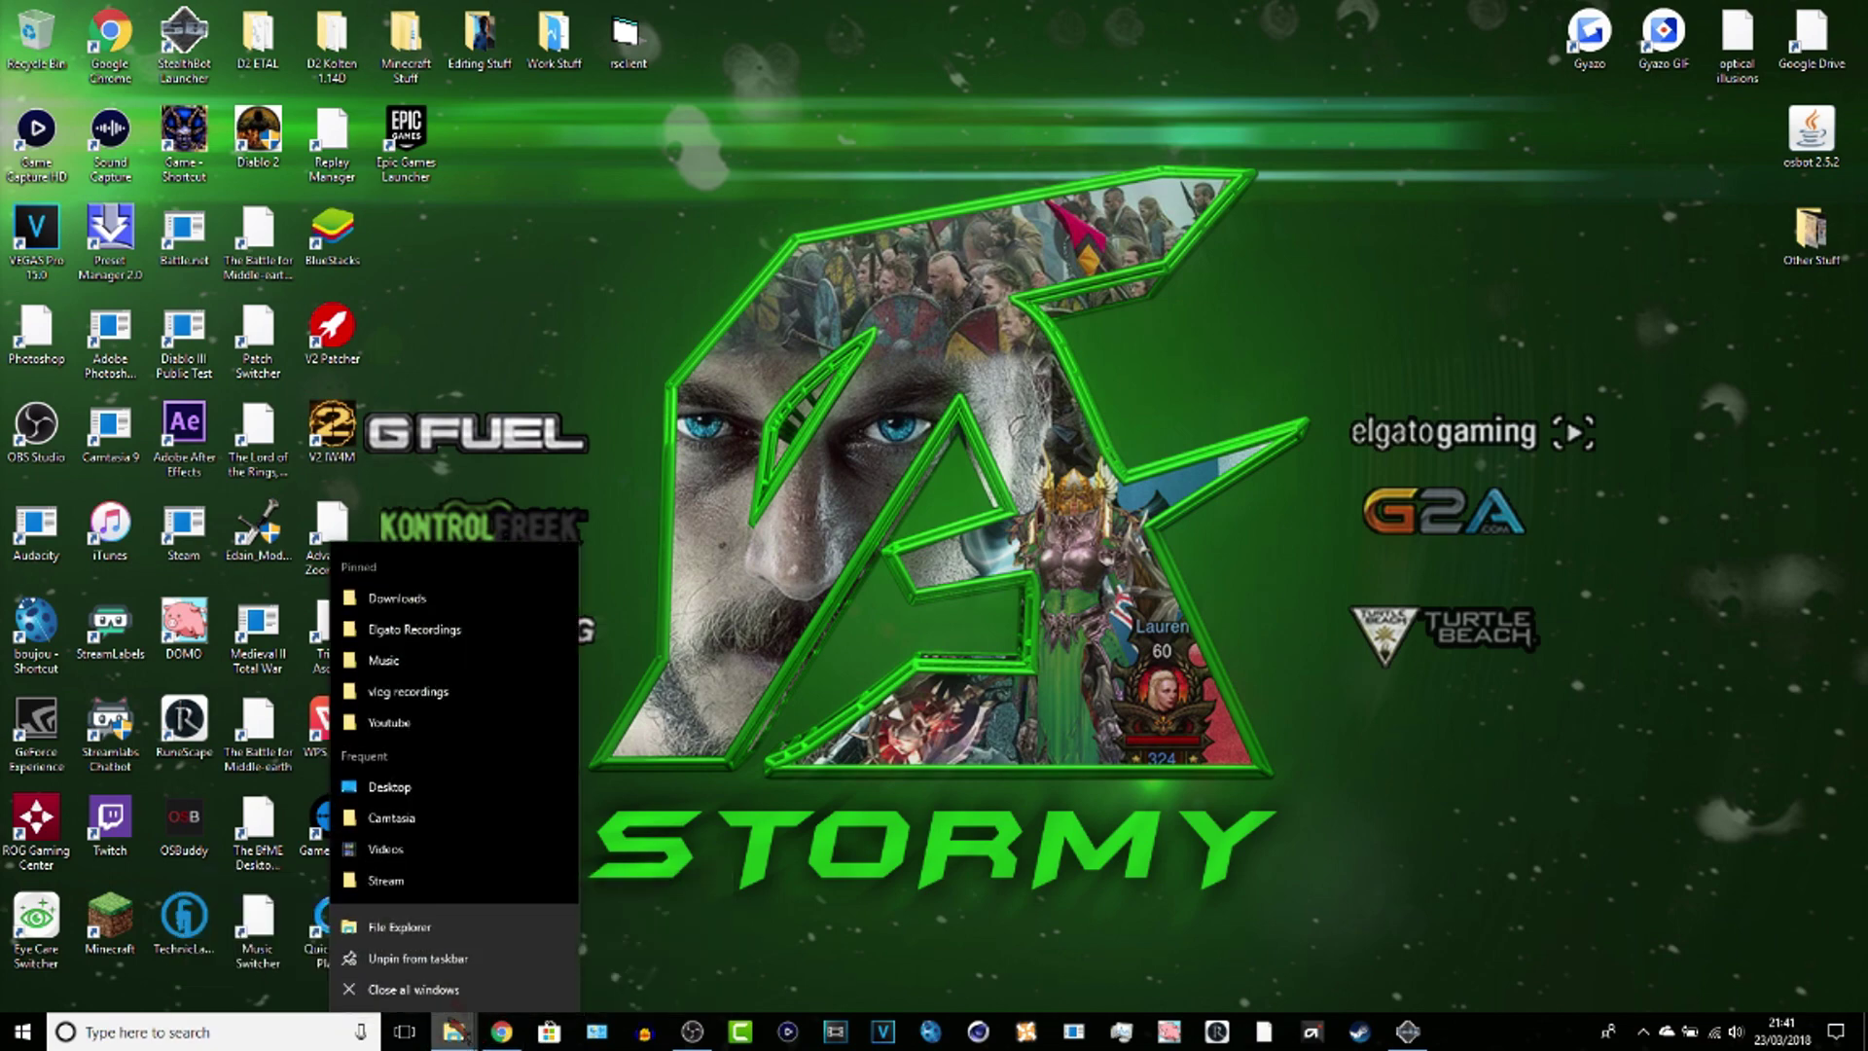
left_click(416, 926)
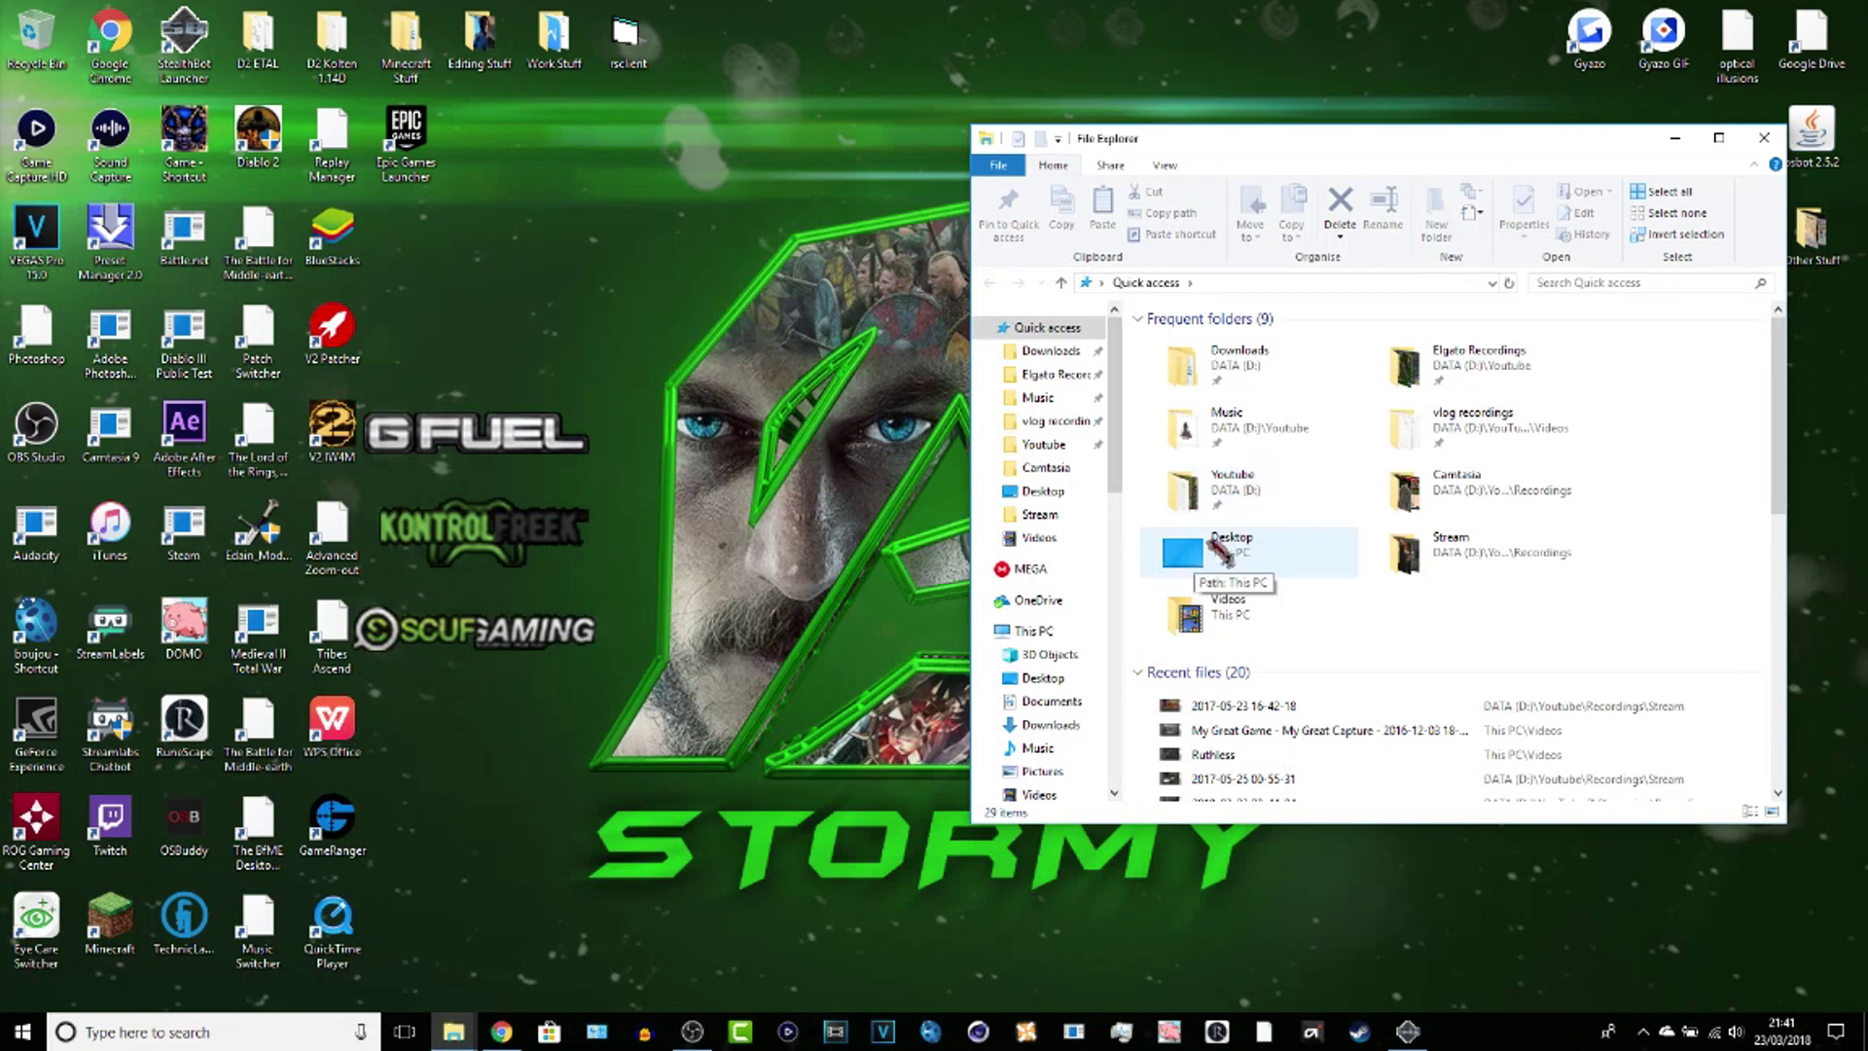
scroll(1070, 545, "down", 4)
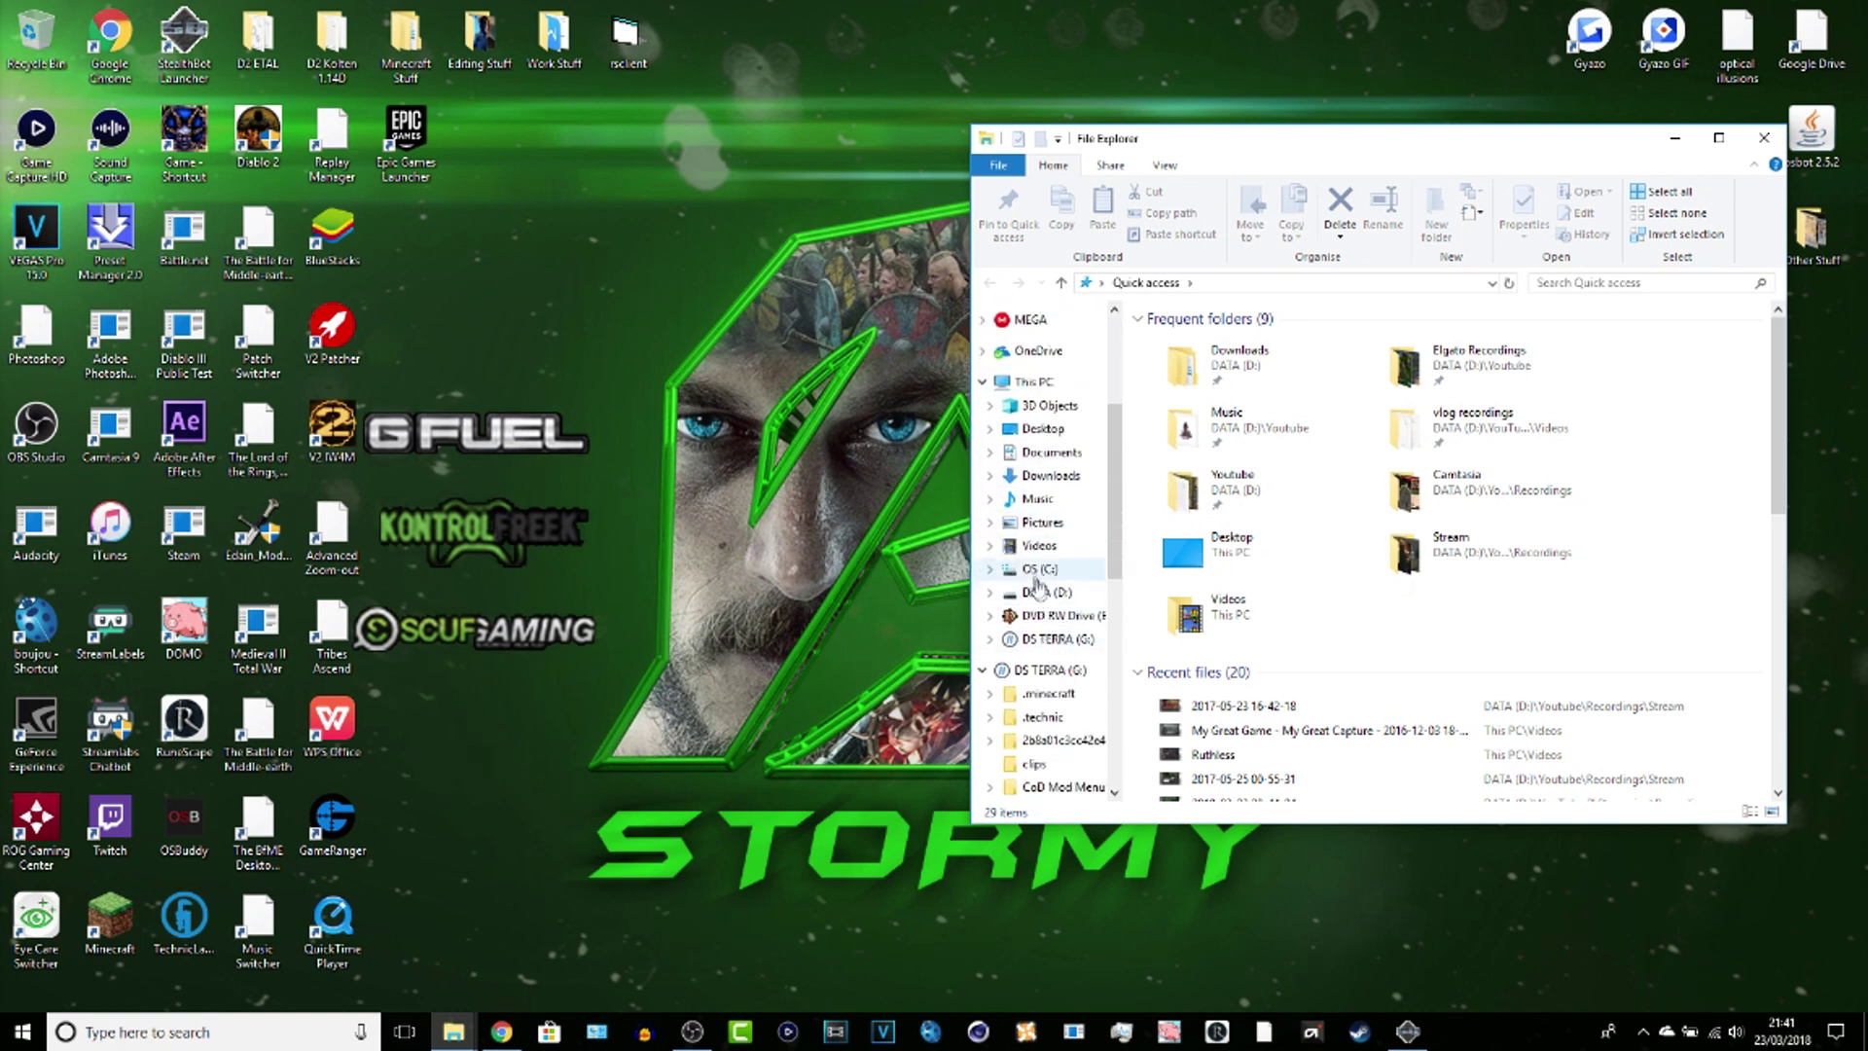
left_click(1046, 593)
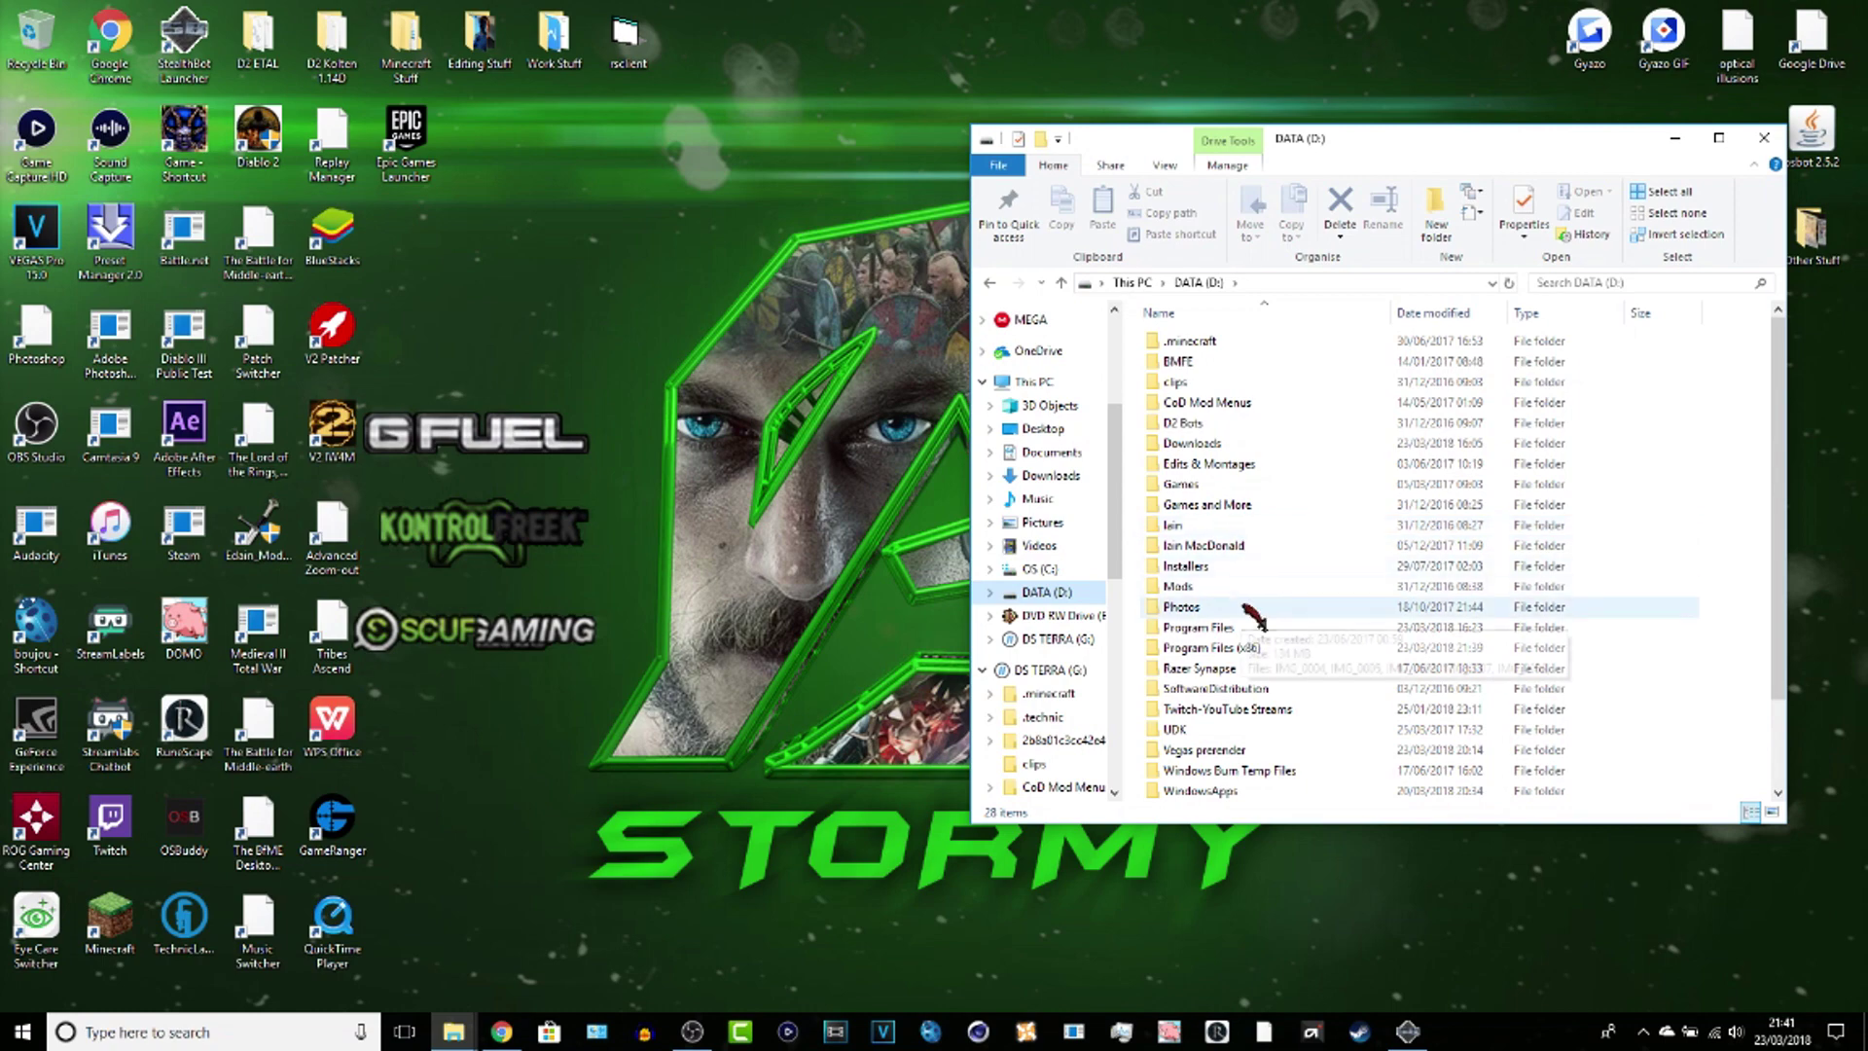
double_click(1252, 567)
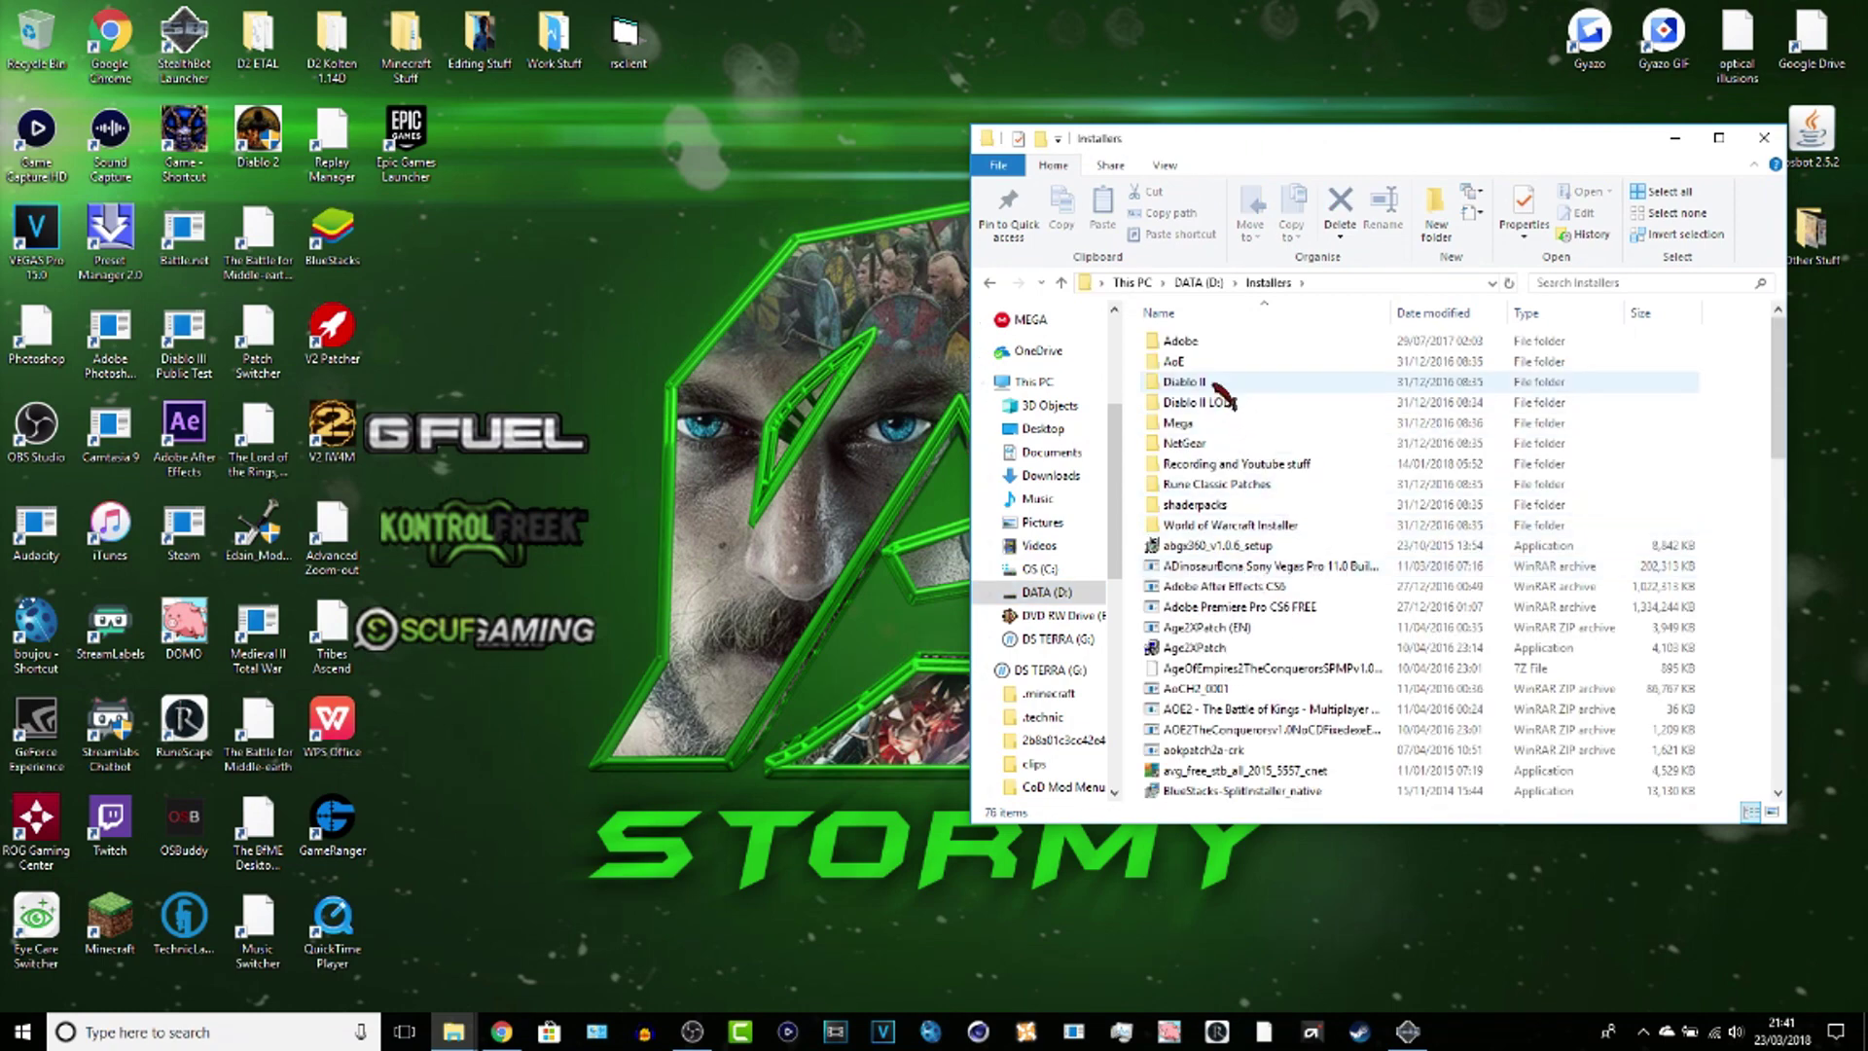
double_click(1211, 383)
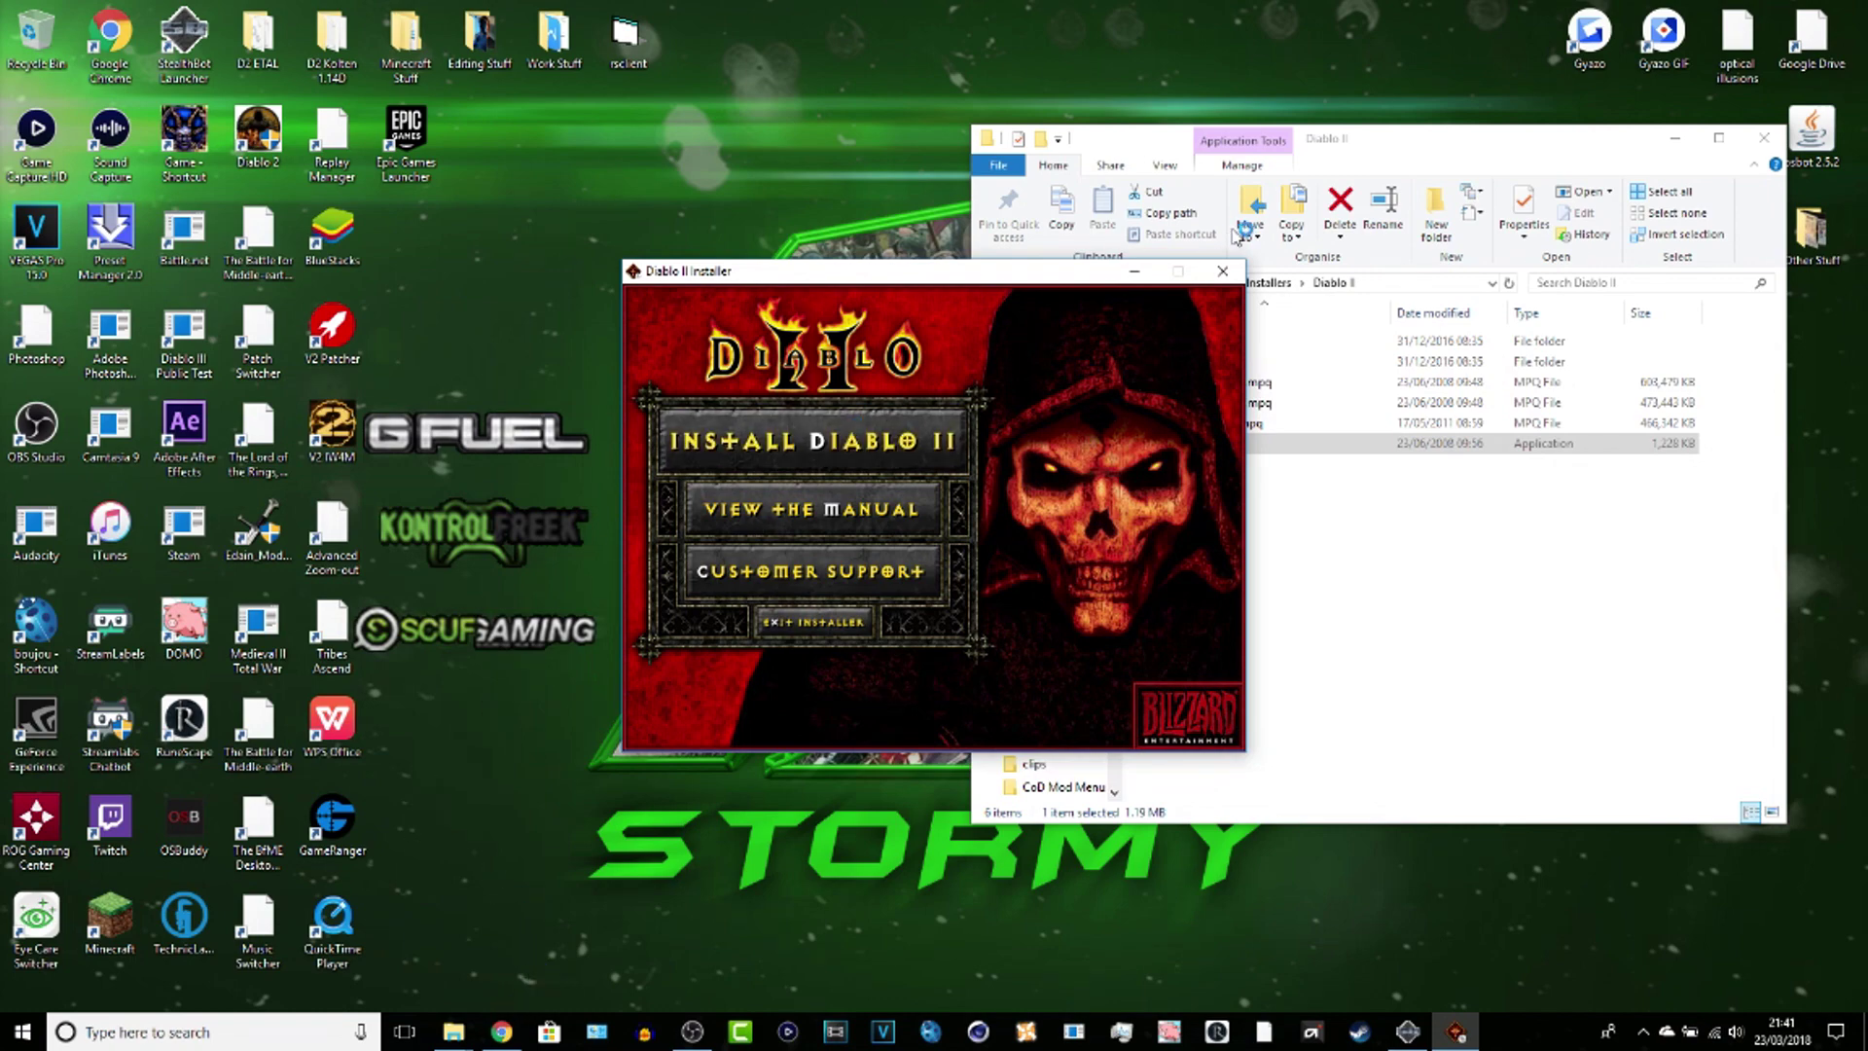
Step: Browse from DATA (D:) through the Installers folder into Diablo II LOD
left_click(1449, 167)
left_click(994, 284)
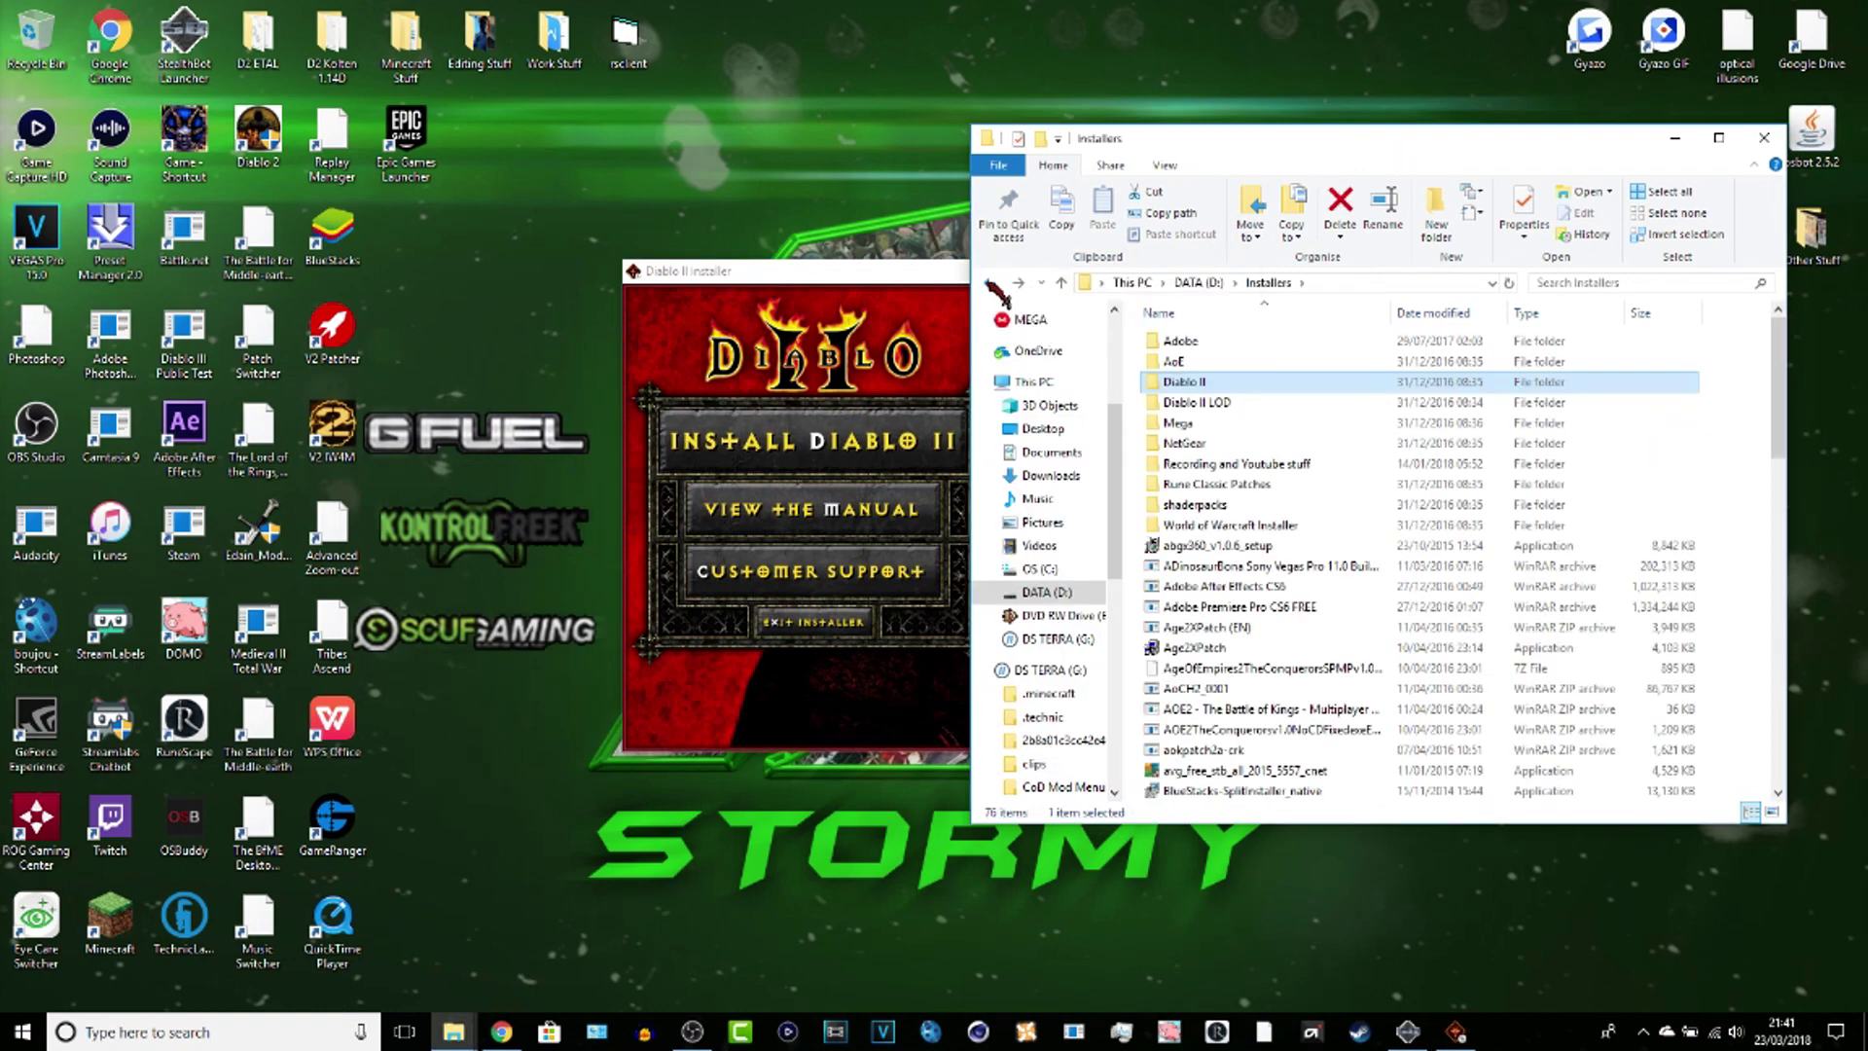
left_click(992, 283)
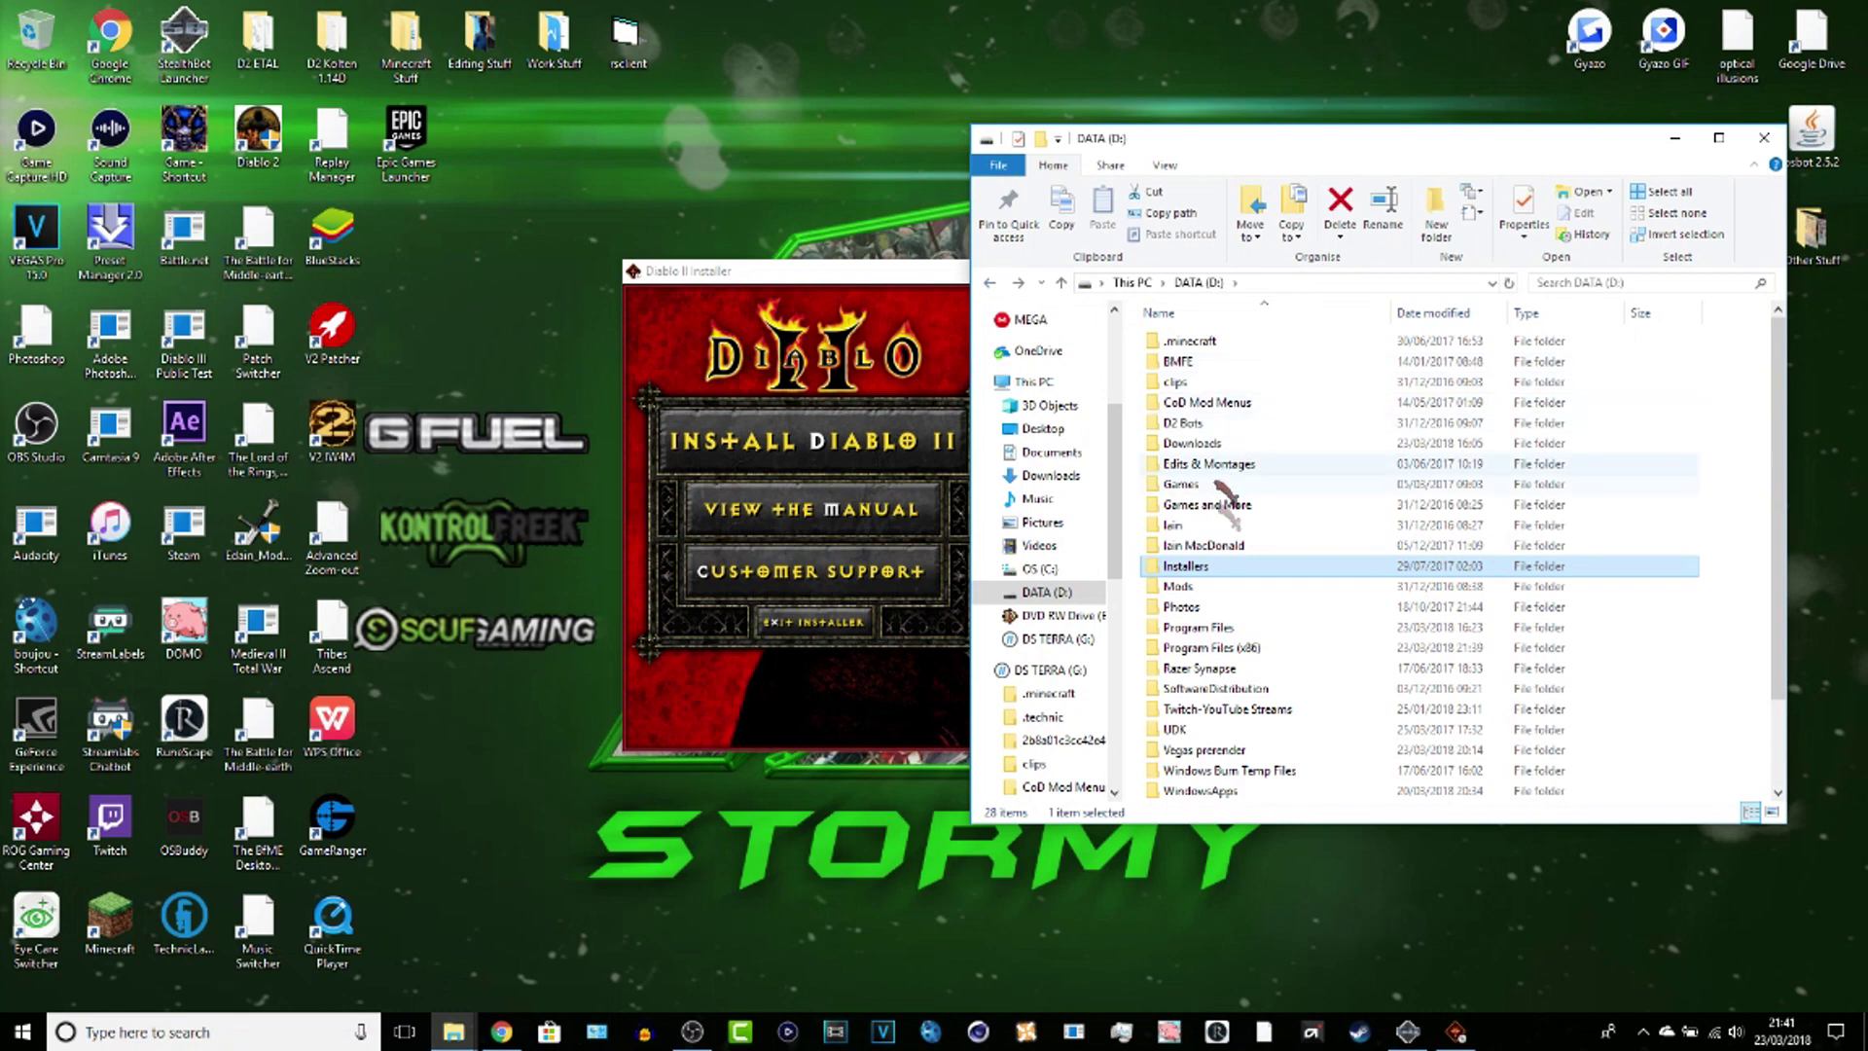
double_click(1234, 566)
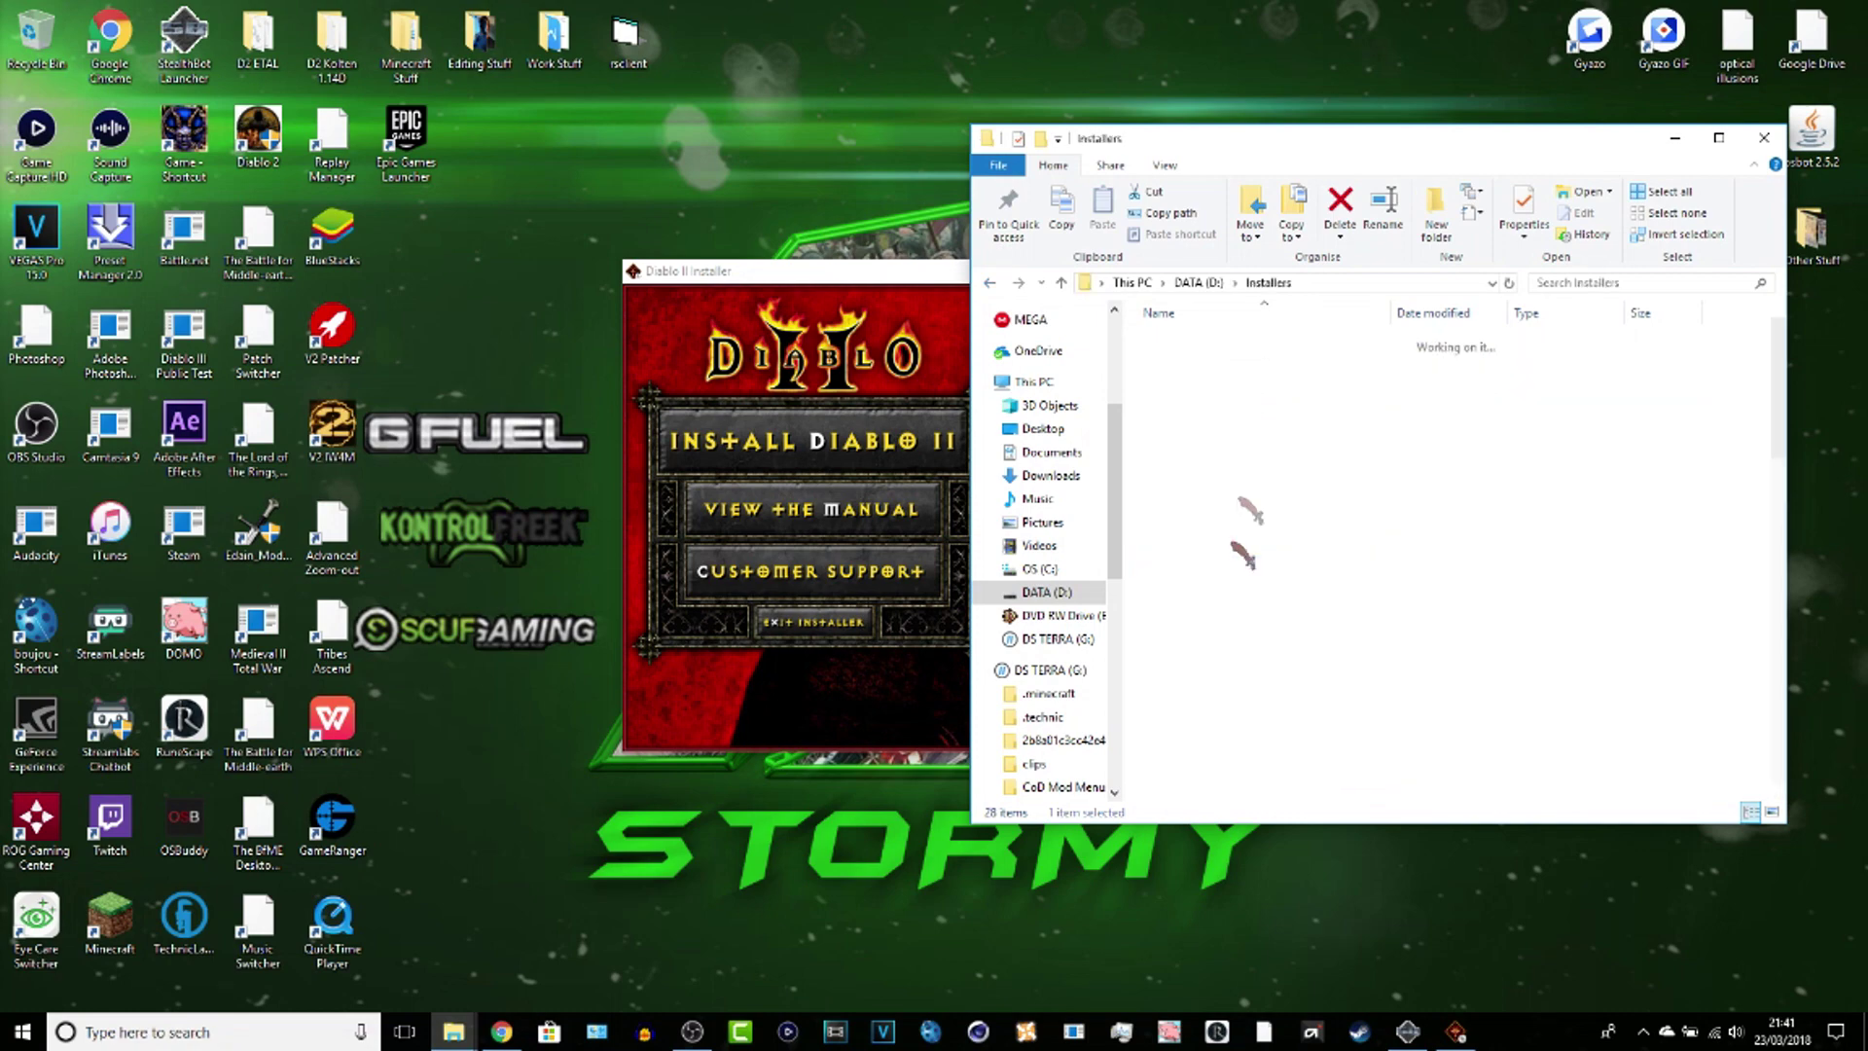
left_click(1243, 385)
double_click(1245, 385)
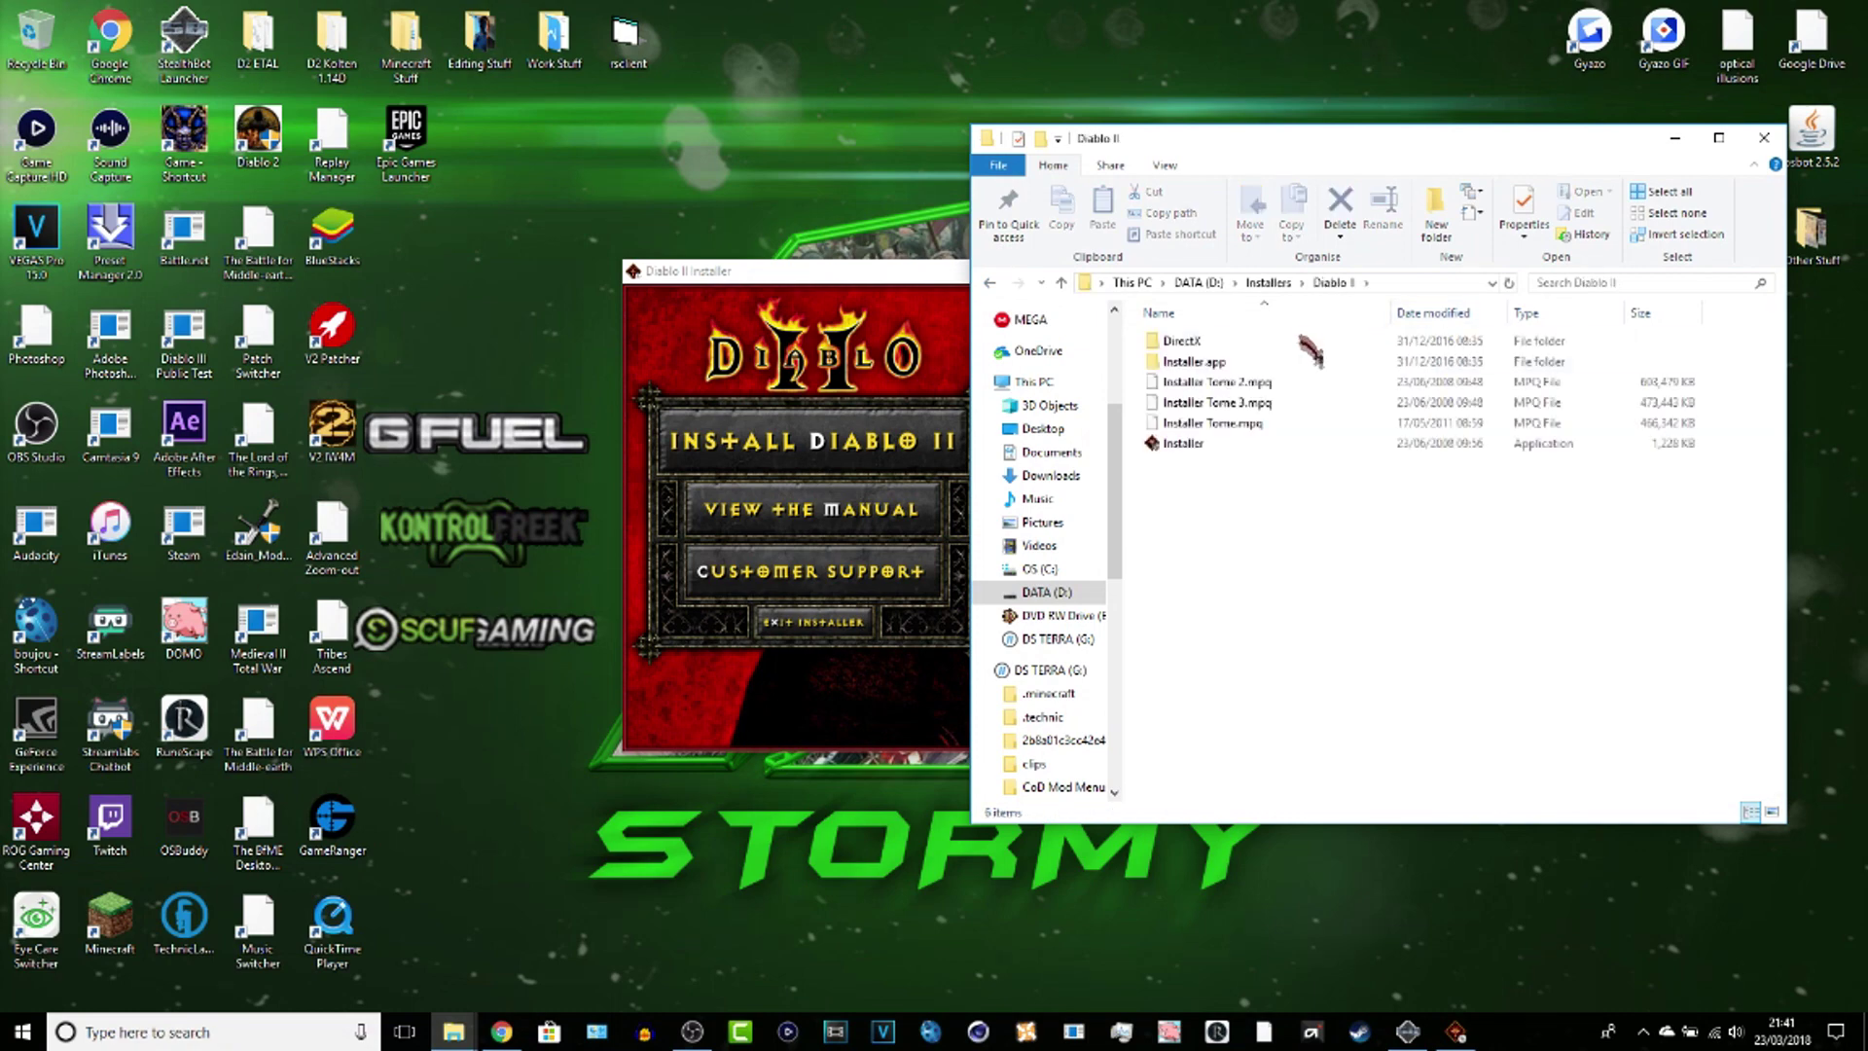
left_click(991, 283)
double_click(1196, 382)
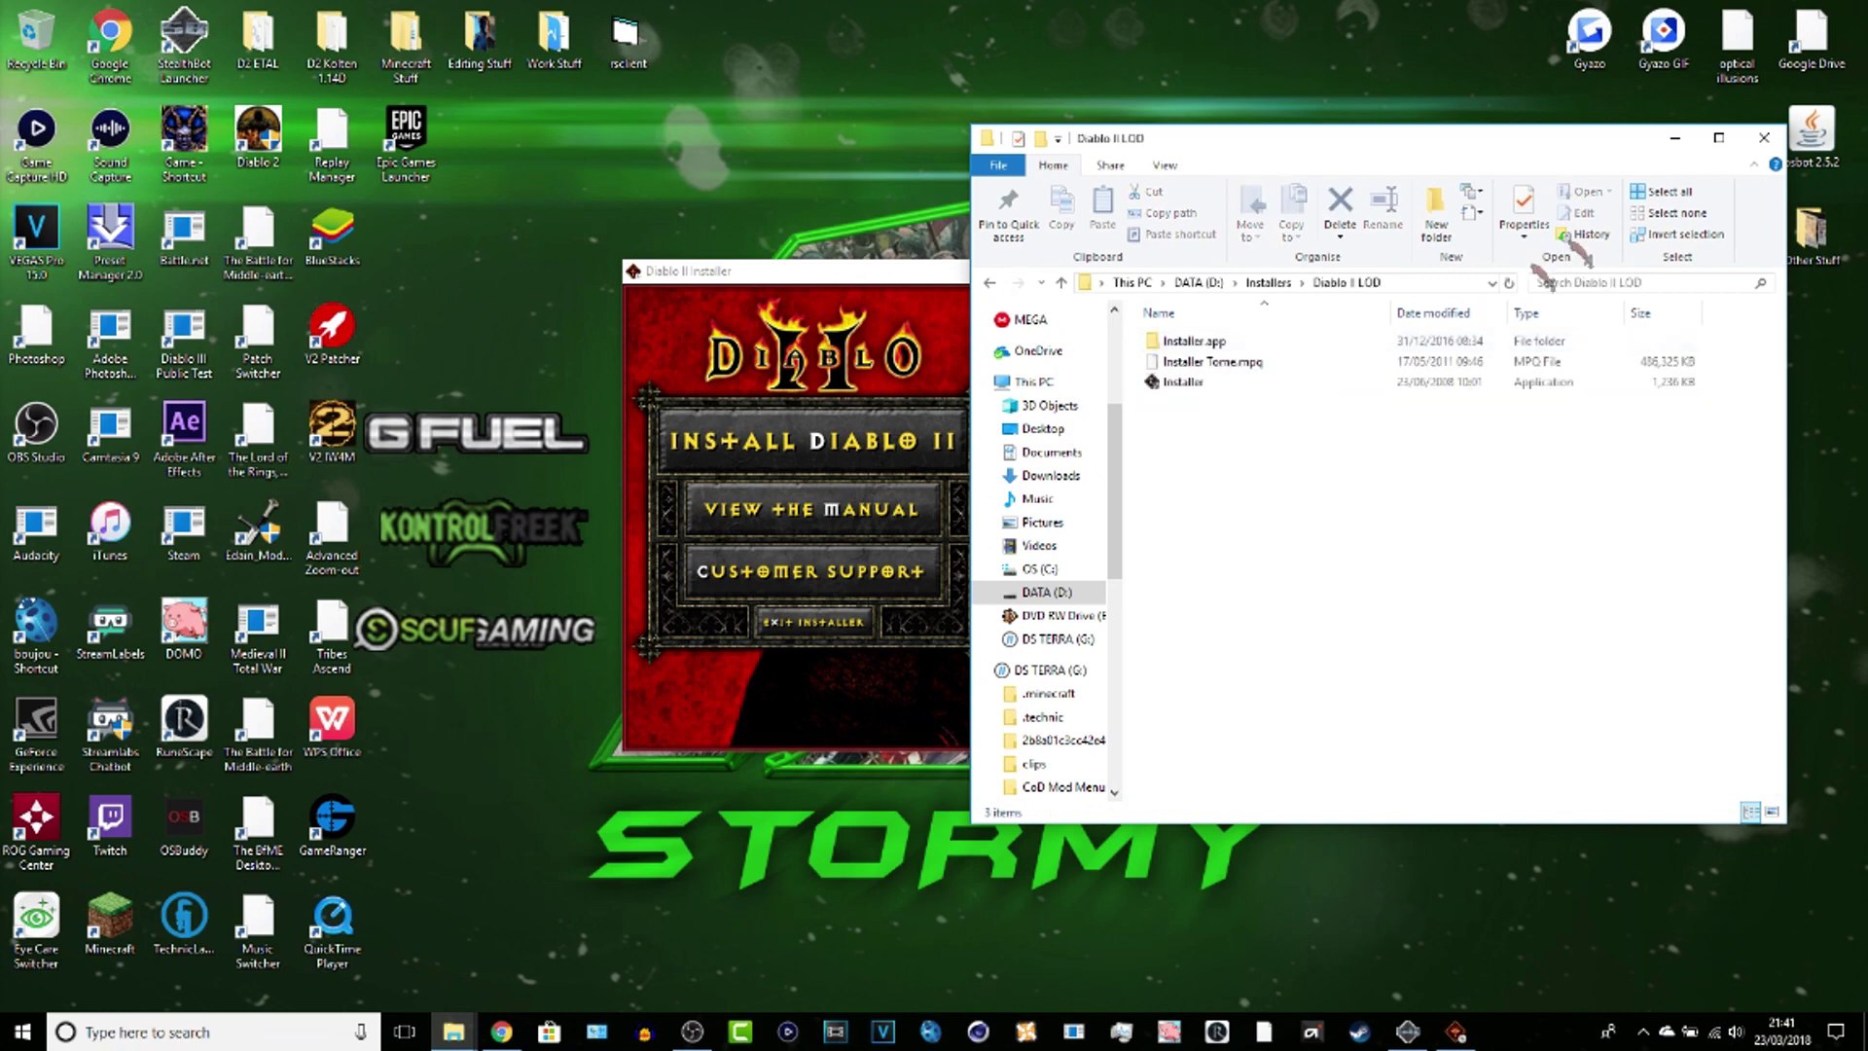
Step: Minimise Explorer, restore the 1.14d maphack window, and open CDKeys under D2 Bots
left_click(1675, 137)
right_click(453, 1031)
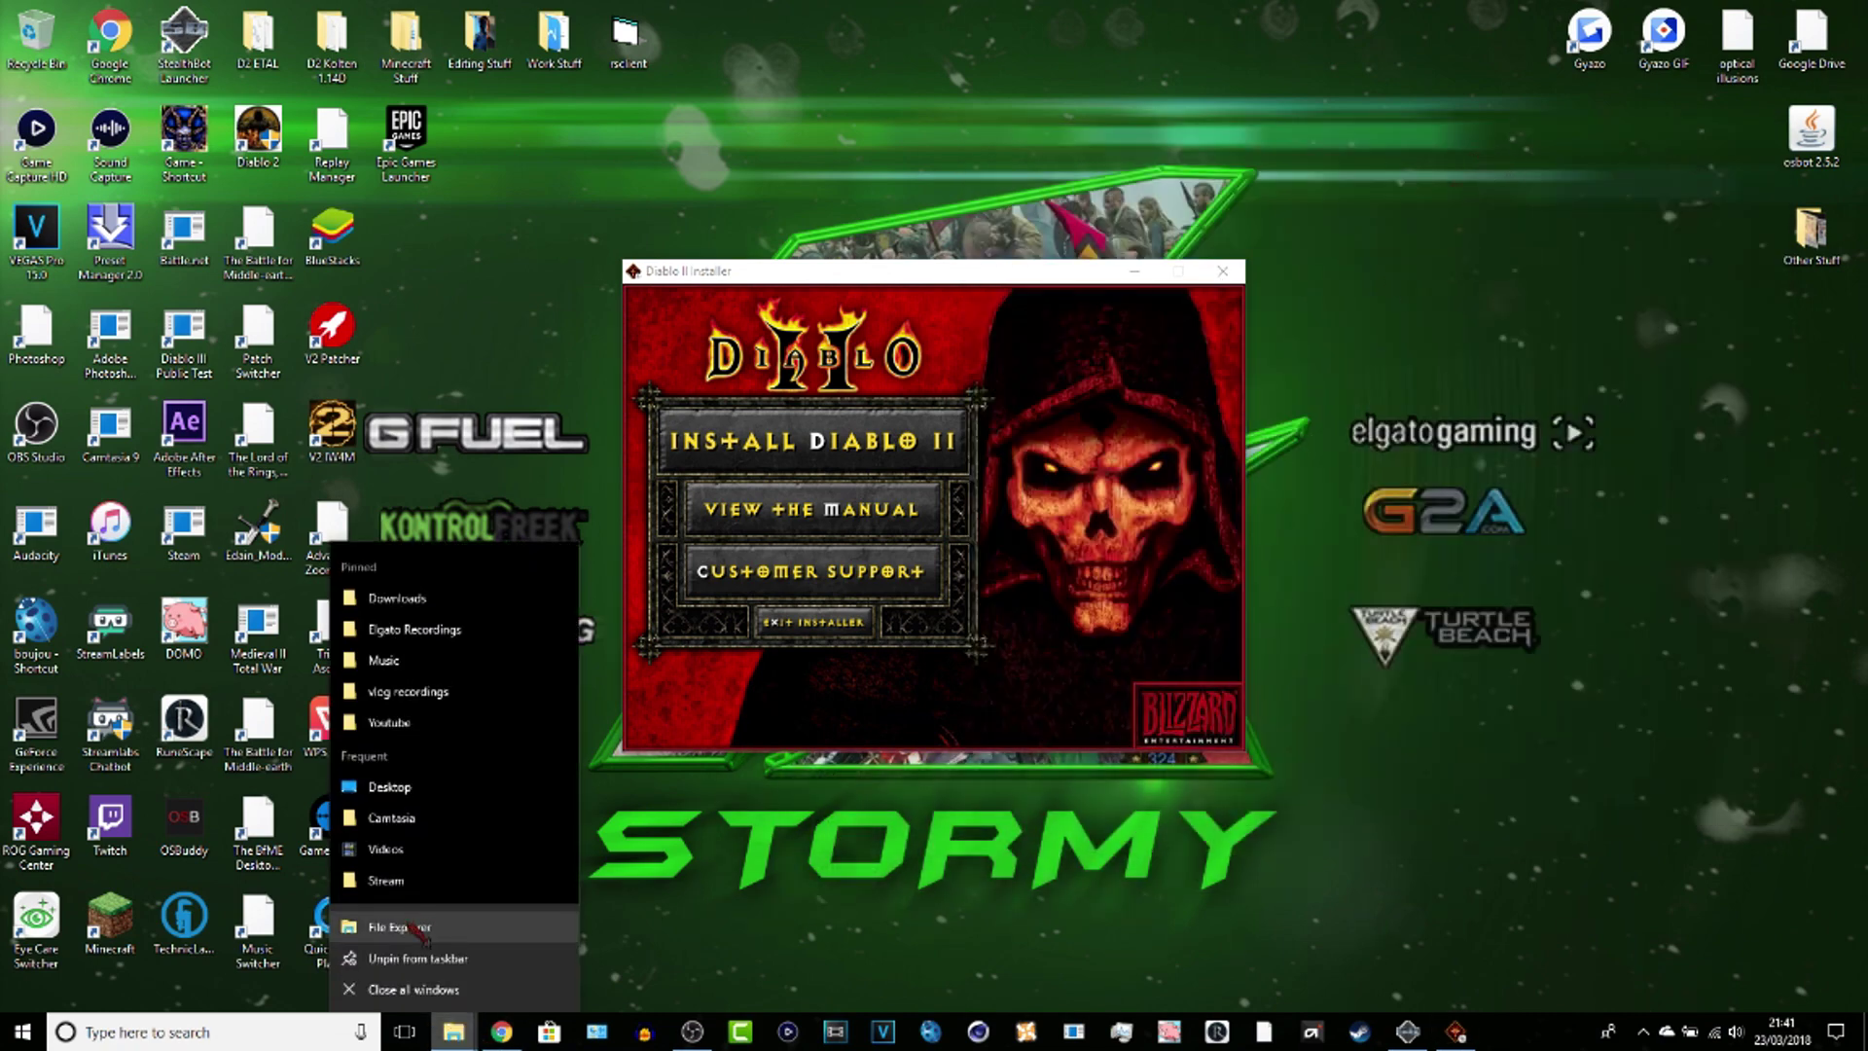
left_click(457, 1031)
left_click(630, 990)
left_click(963, 257)
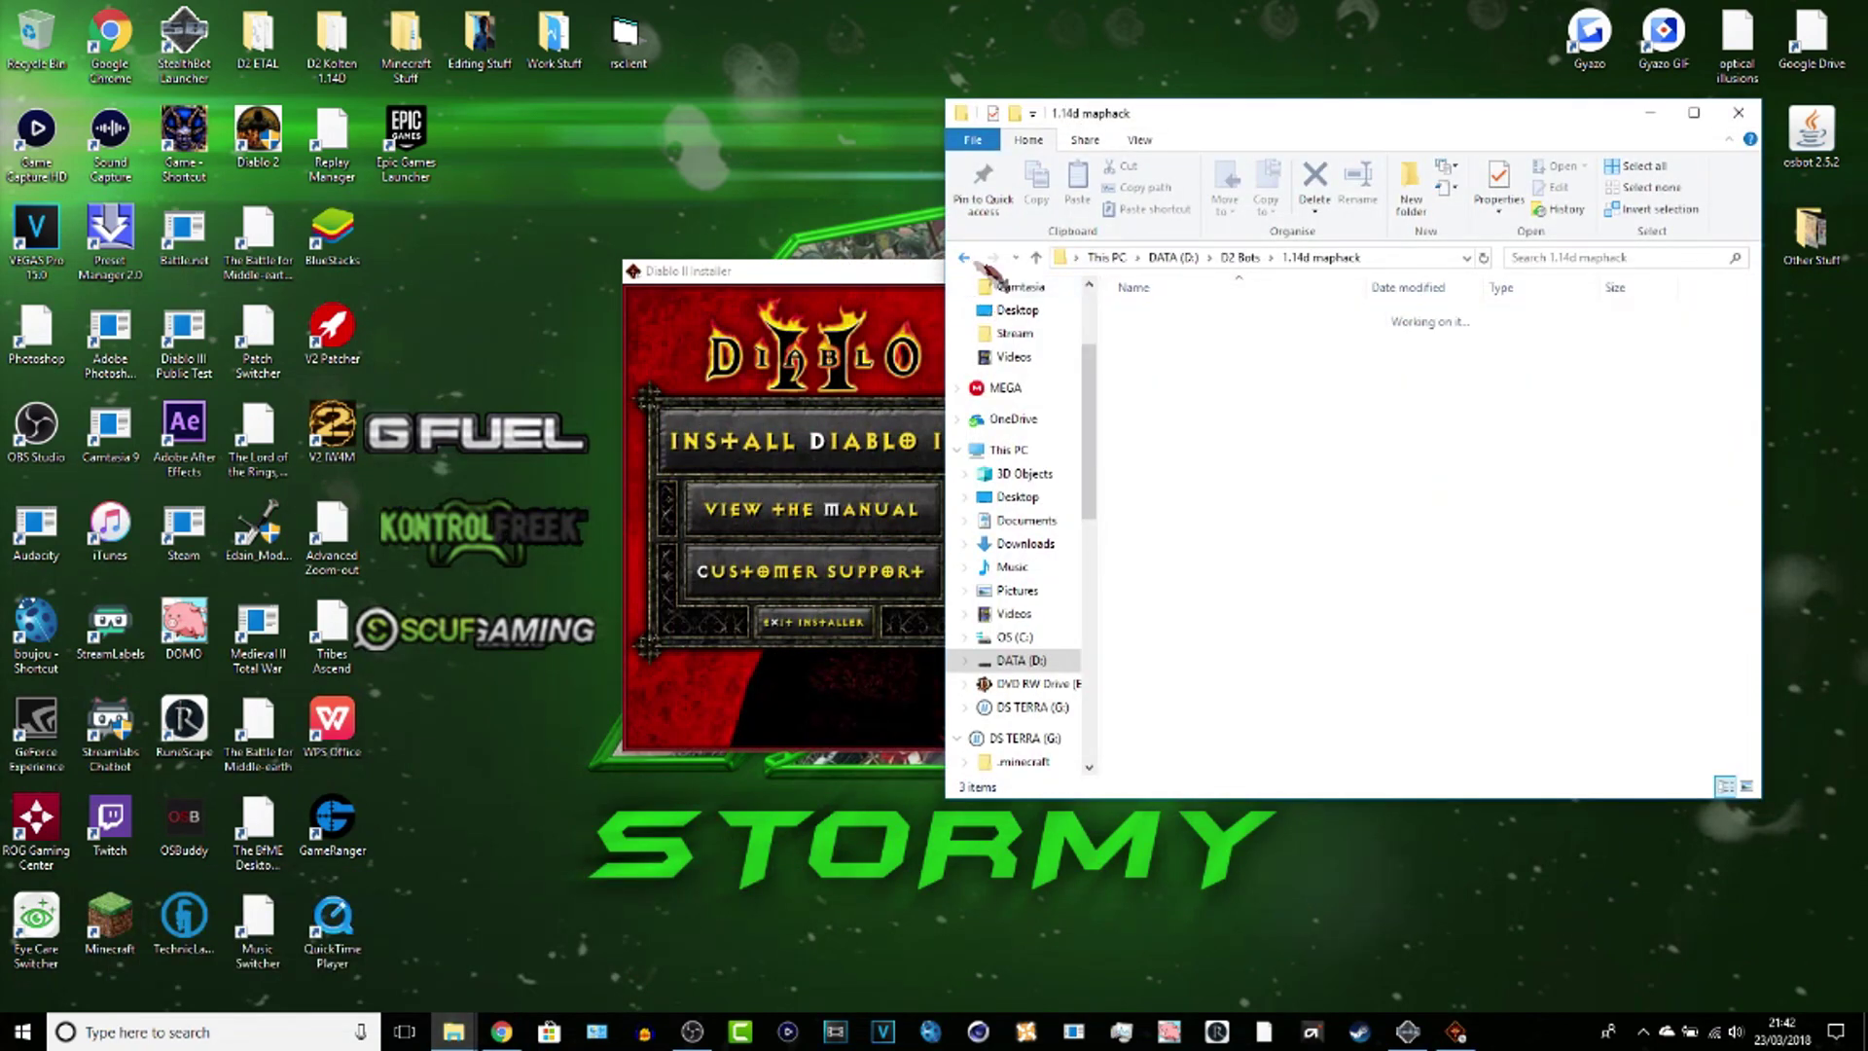
double_click(1192, 335)
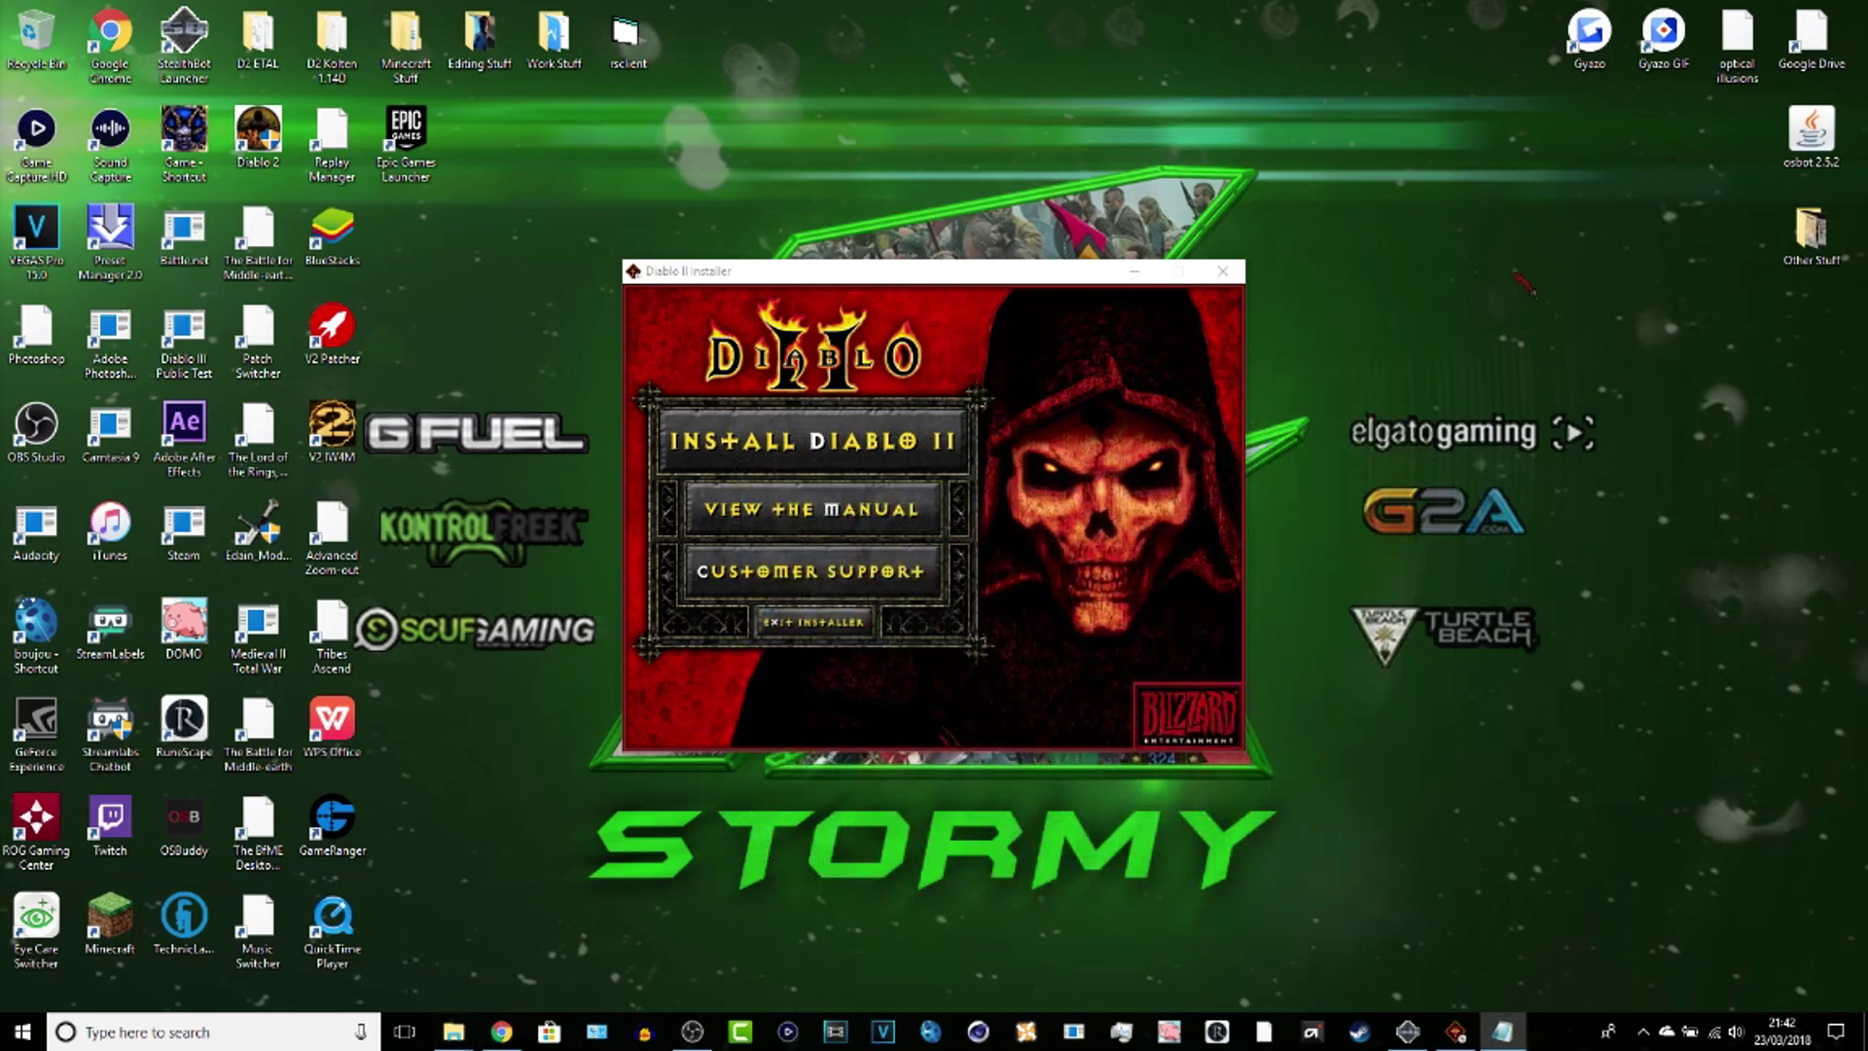
Step: Start the Diablo II installation and accept the license agreement
left_click(817, 443)
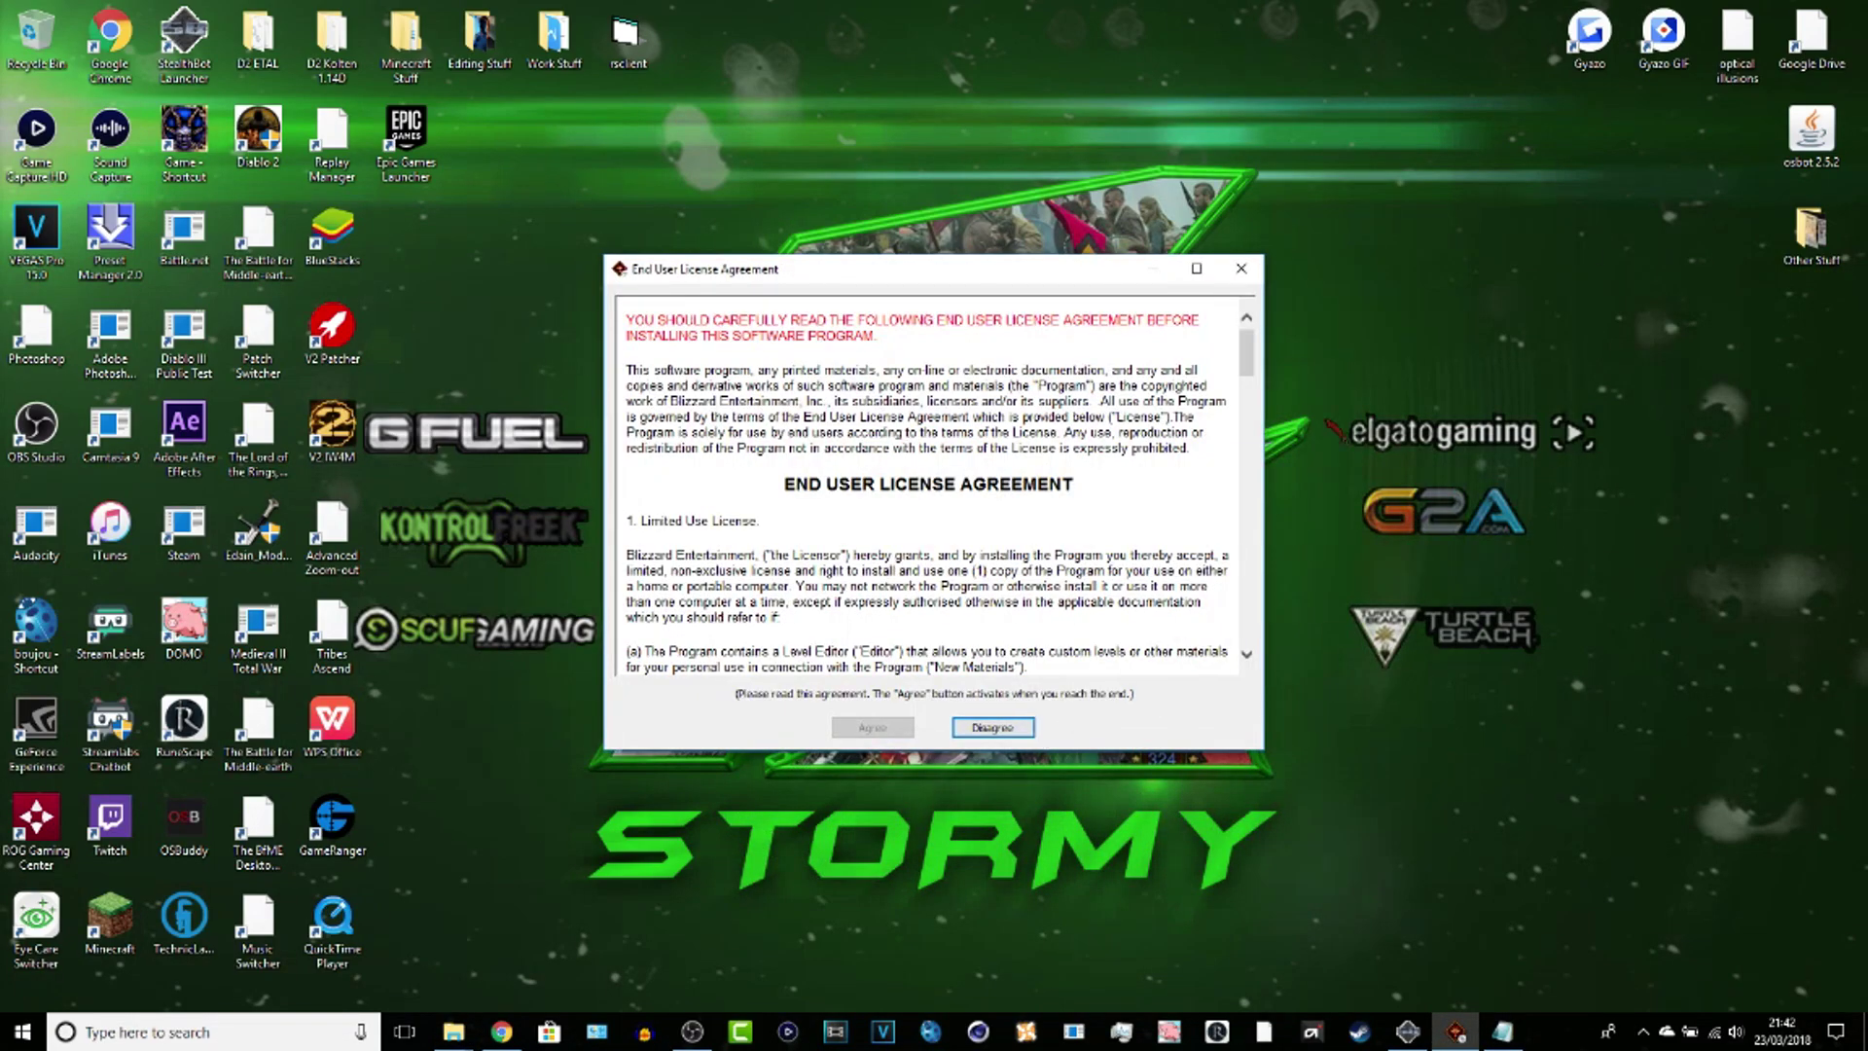
left_click_drag(1255, 365, 1248, 622)
left_click(872, 727)
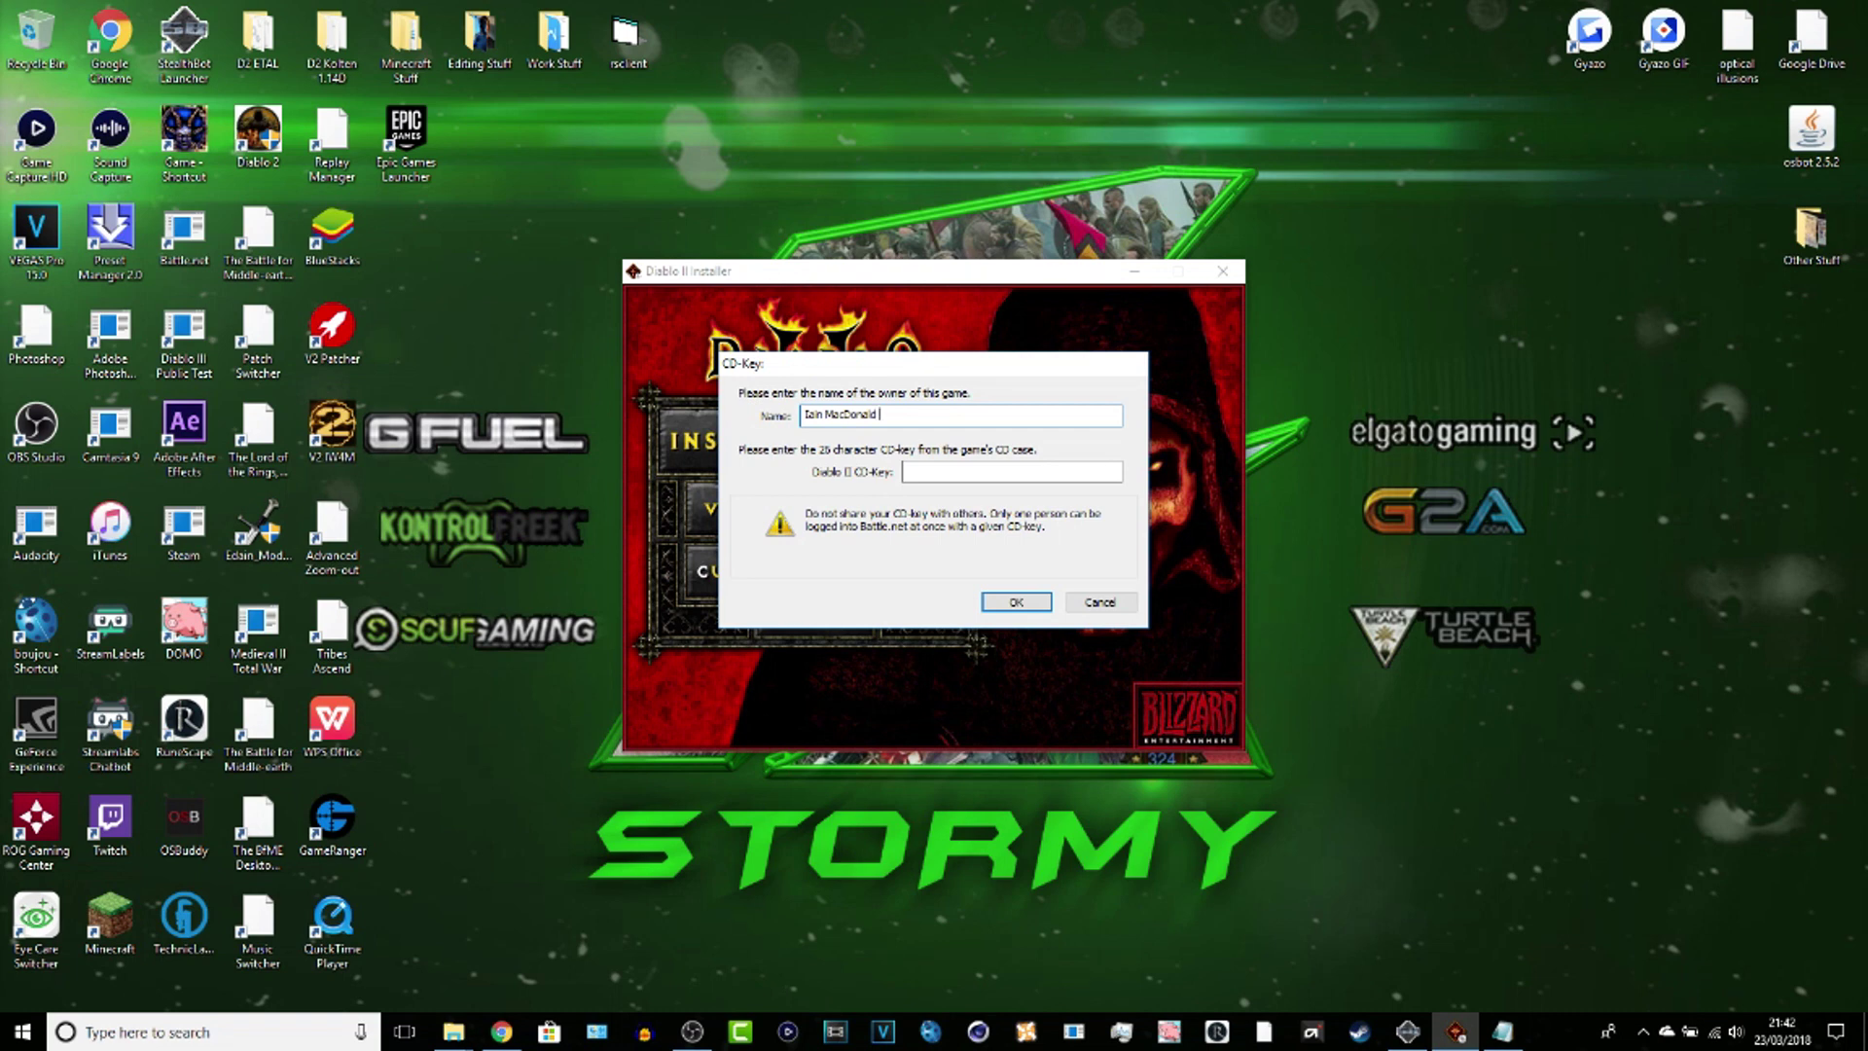
Step: Enter the owner name, paste the CD-key from another window, and confirm
triple_click(894, 416)
left_click(896, 416)
triple_click(896, 414)
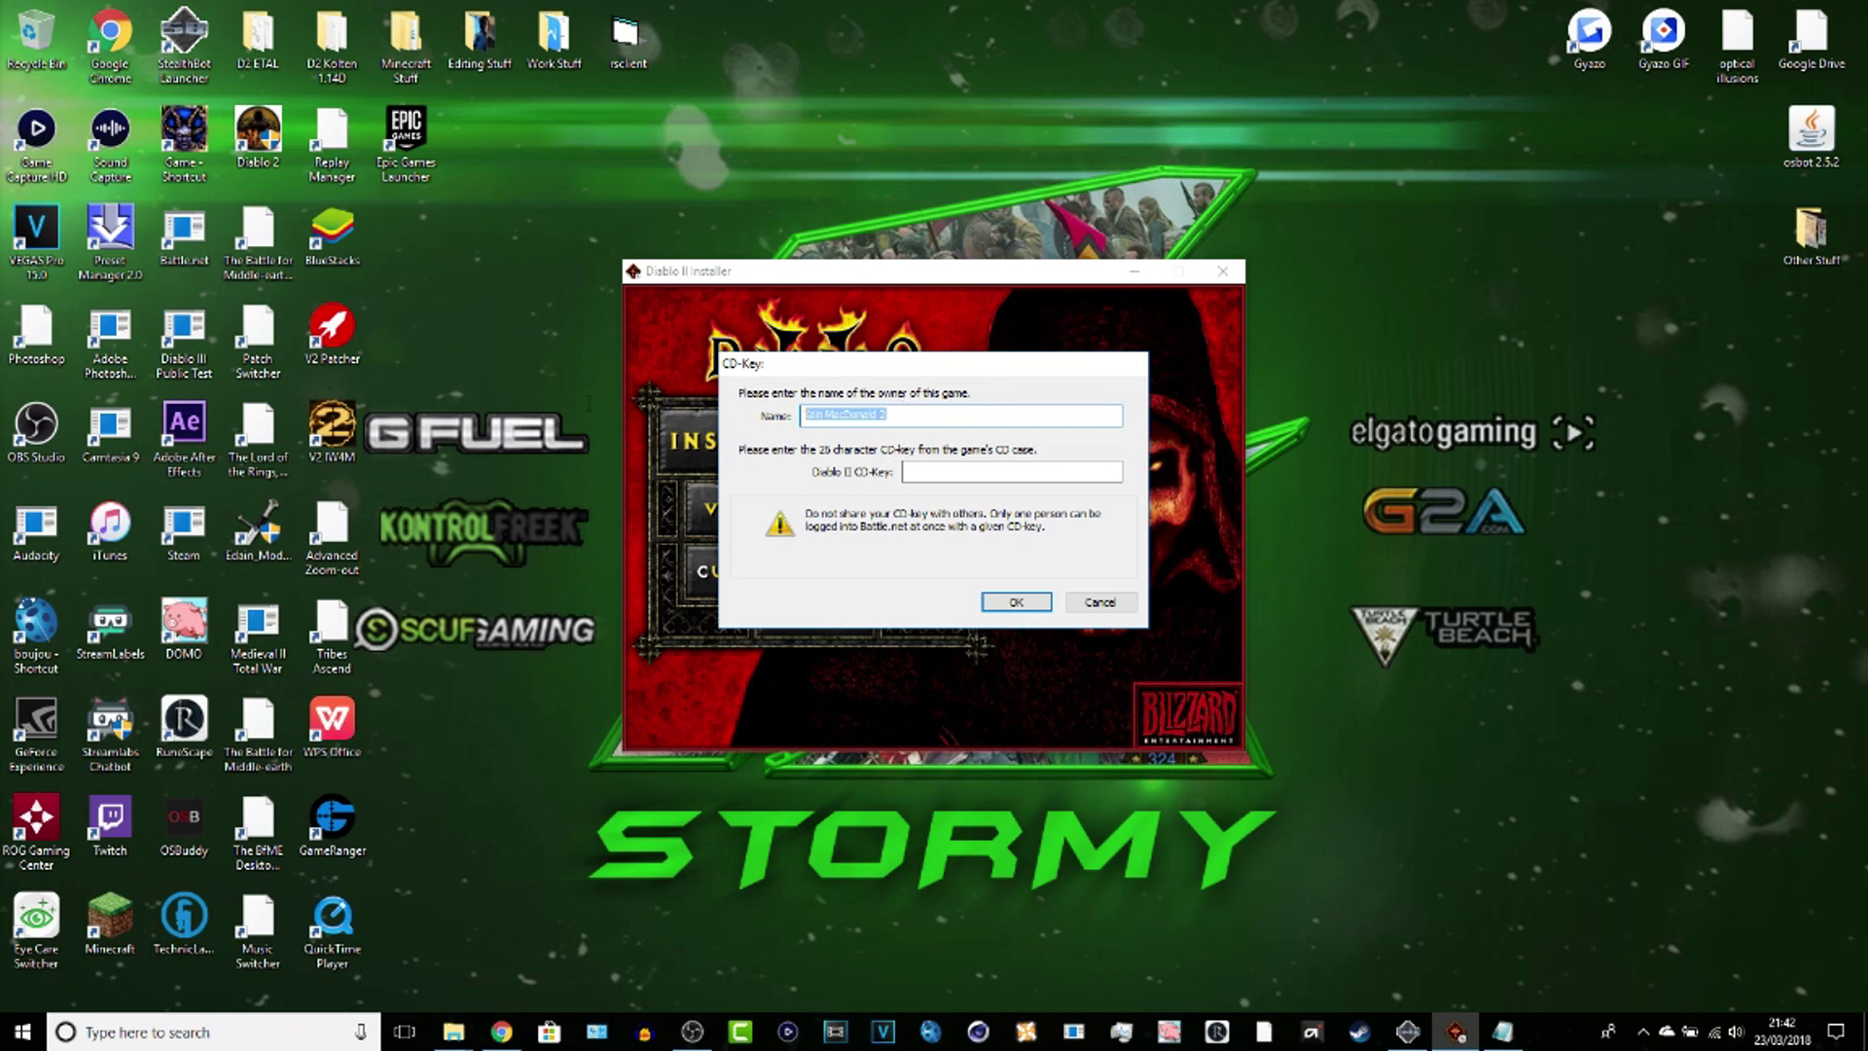
left_click(957, 475)
key("alt+Tab")
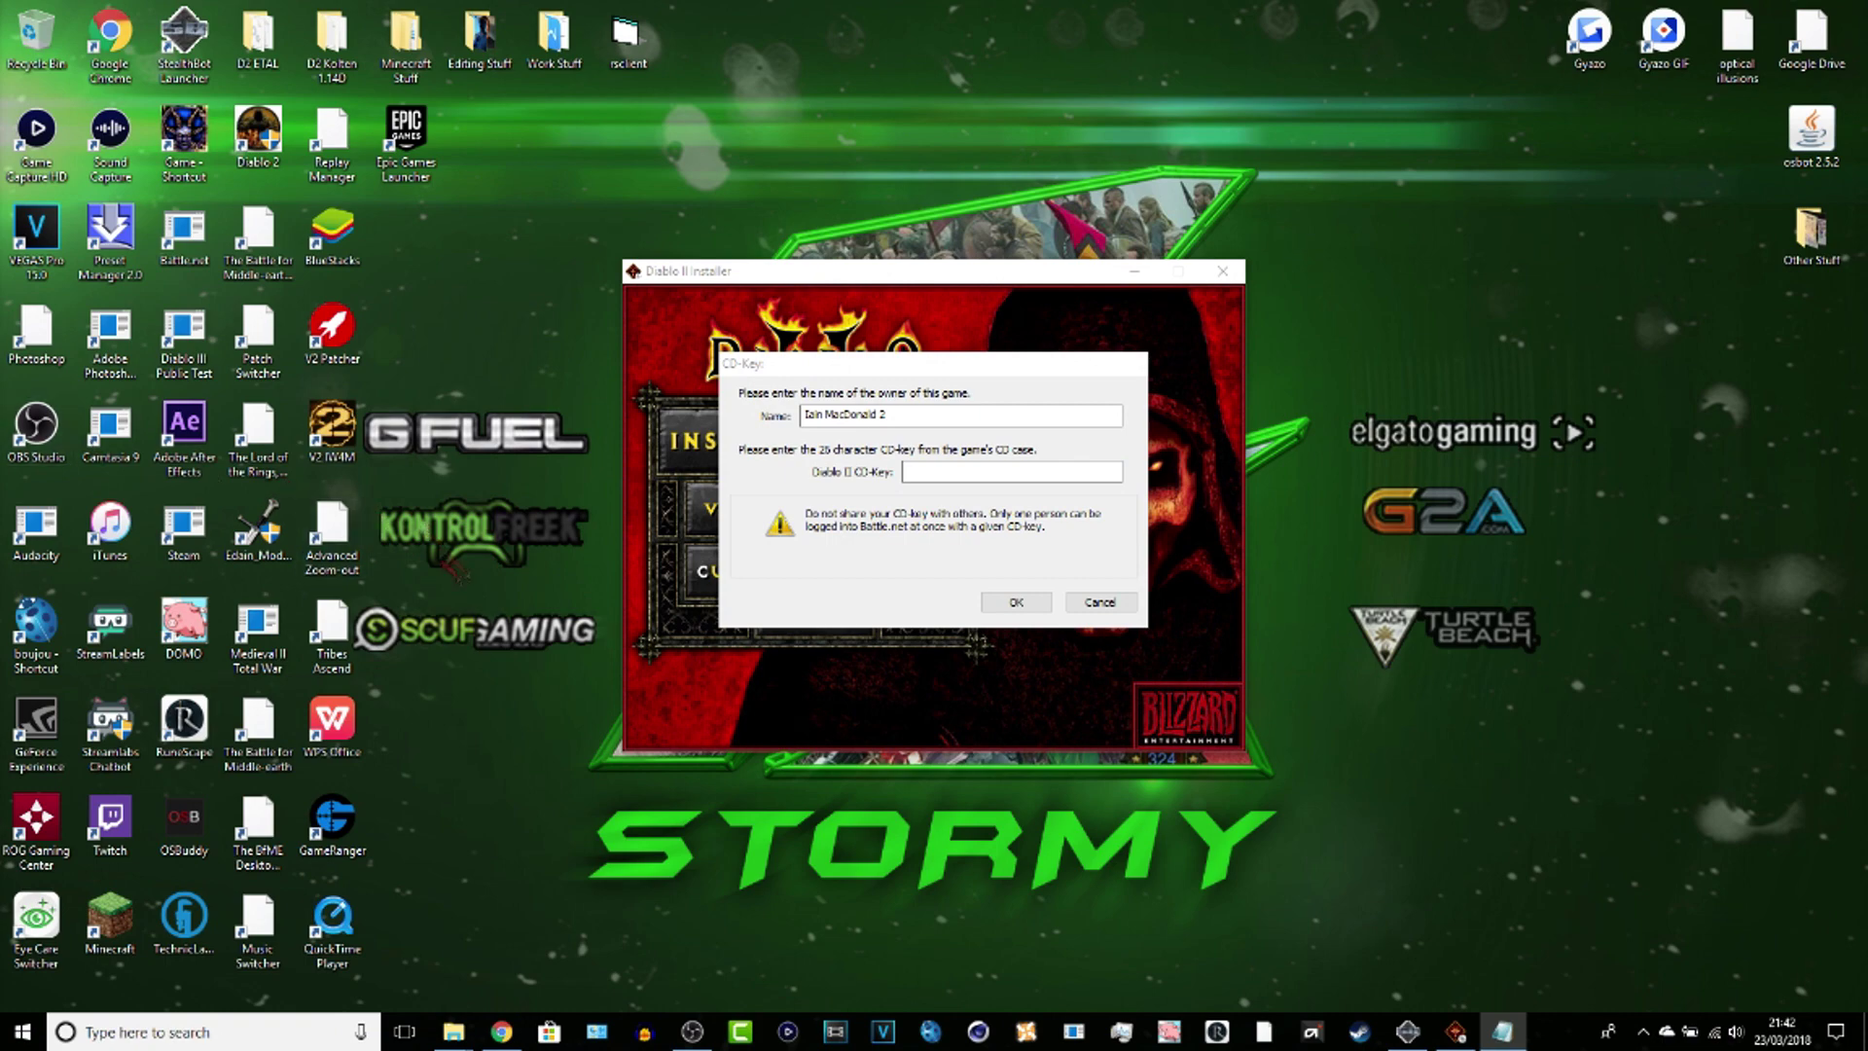
left_click(937, 477)
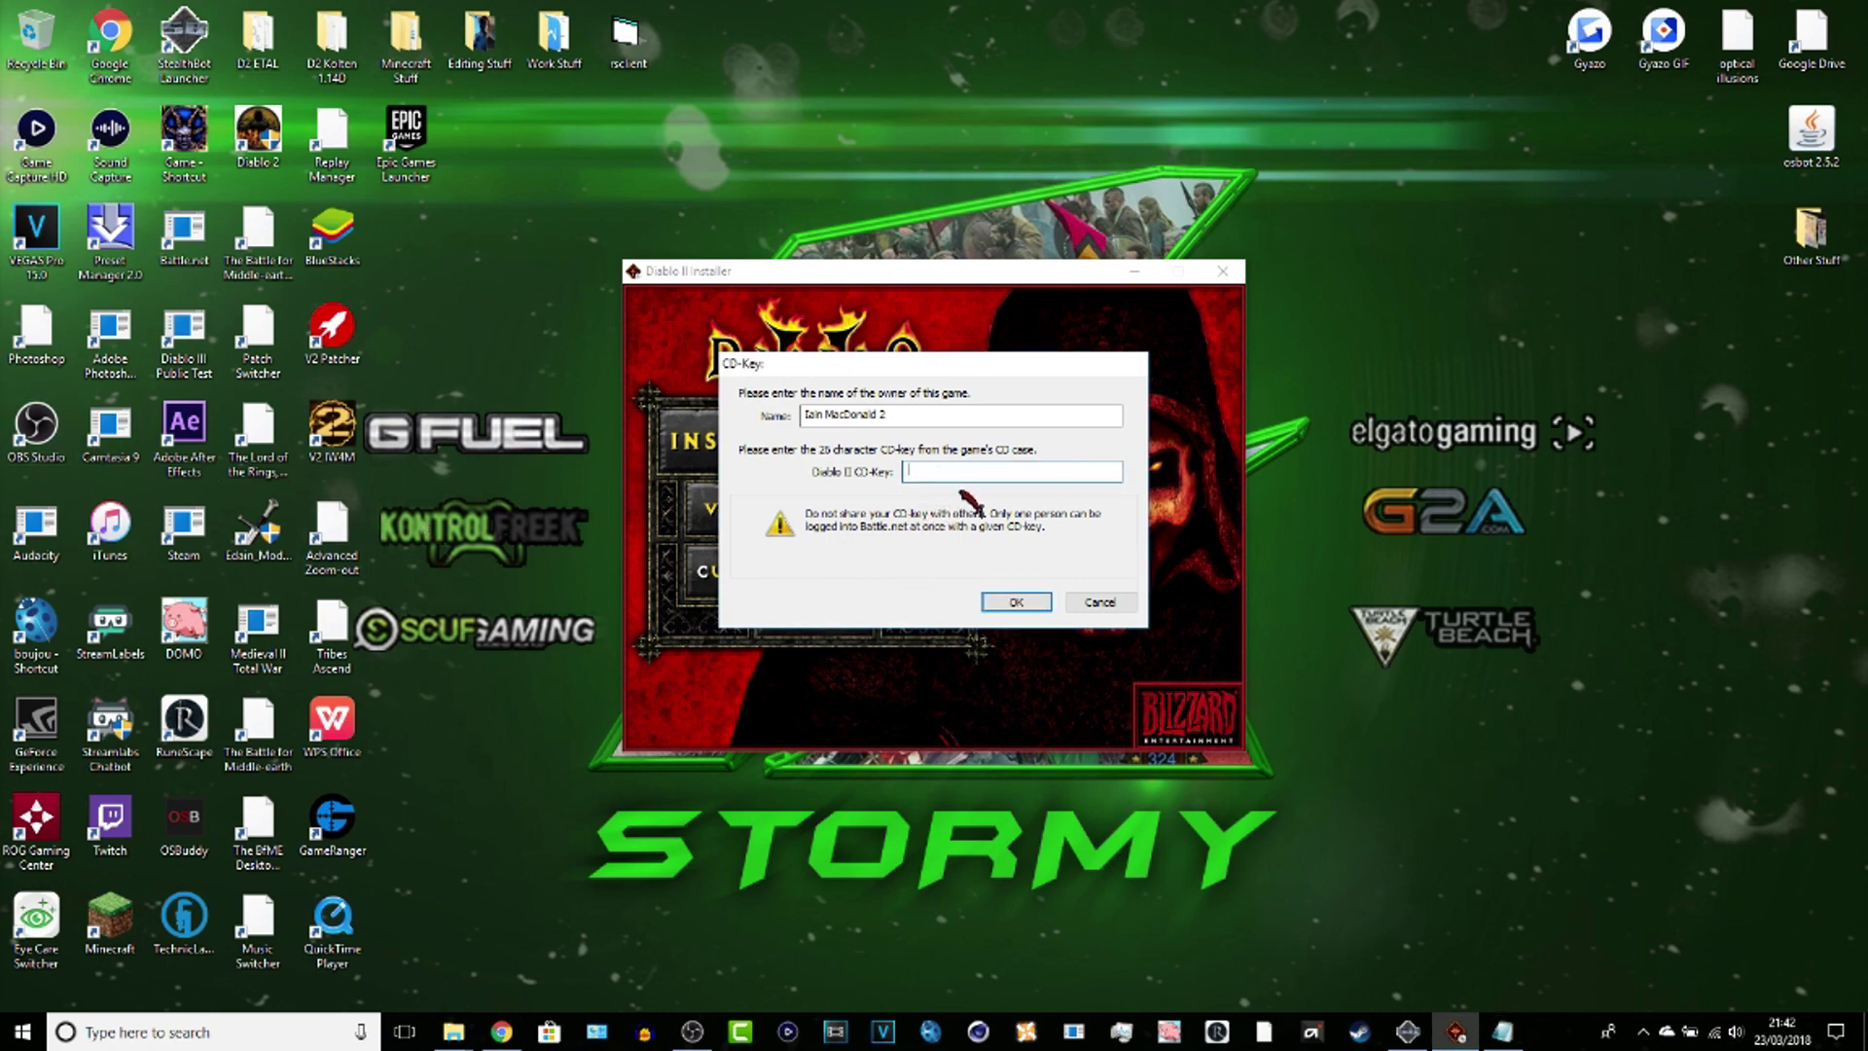
key("ctrl+v")
left_click(1016, 602)
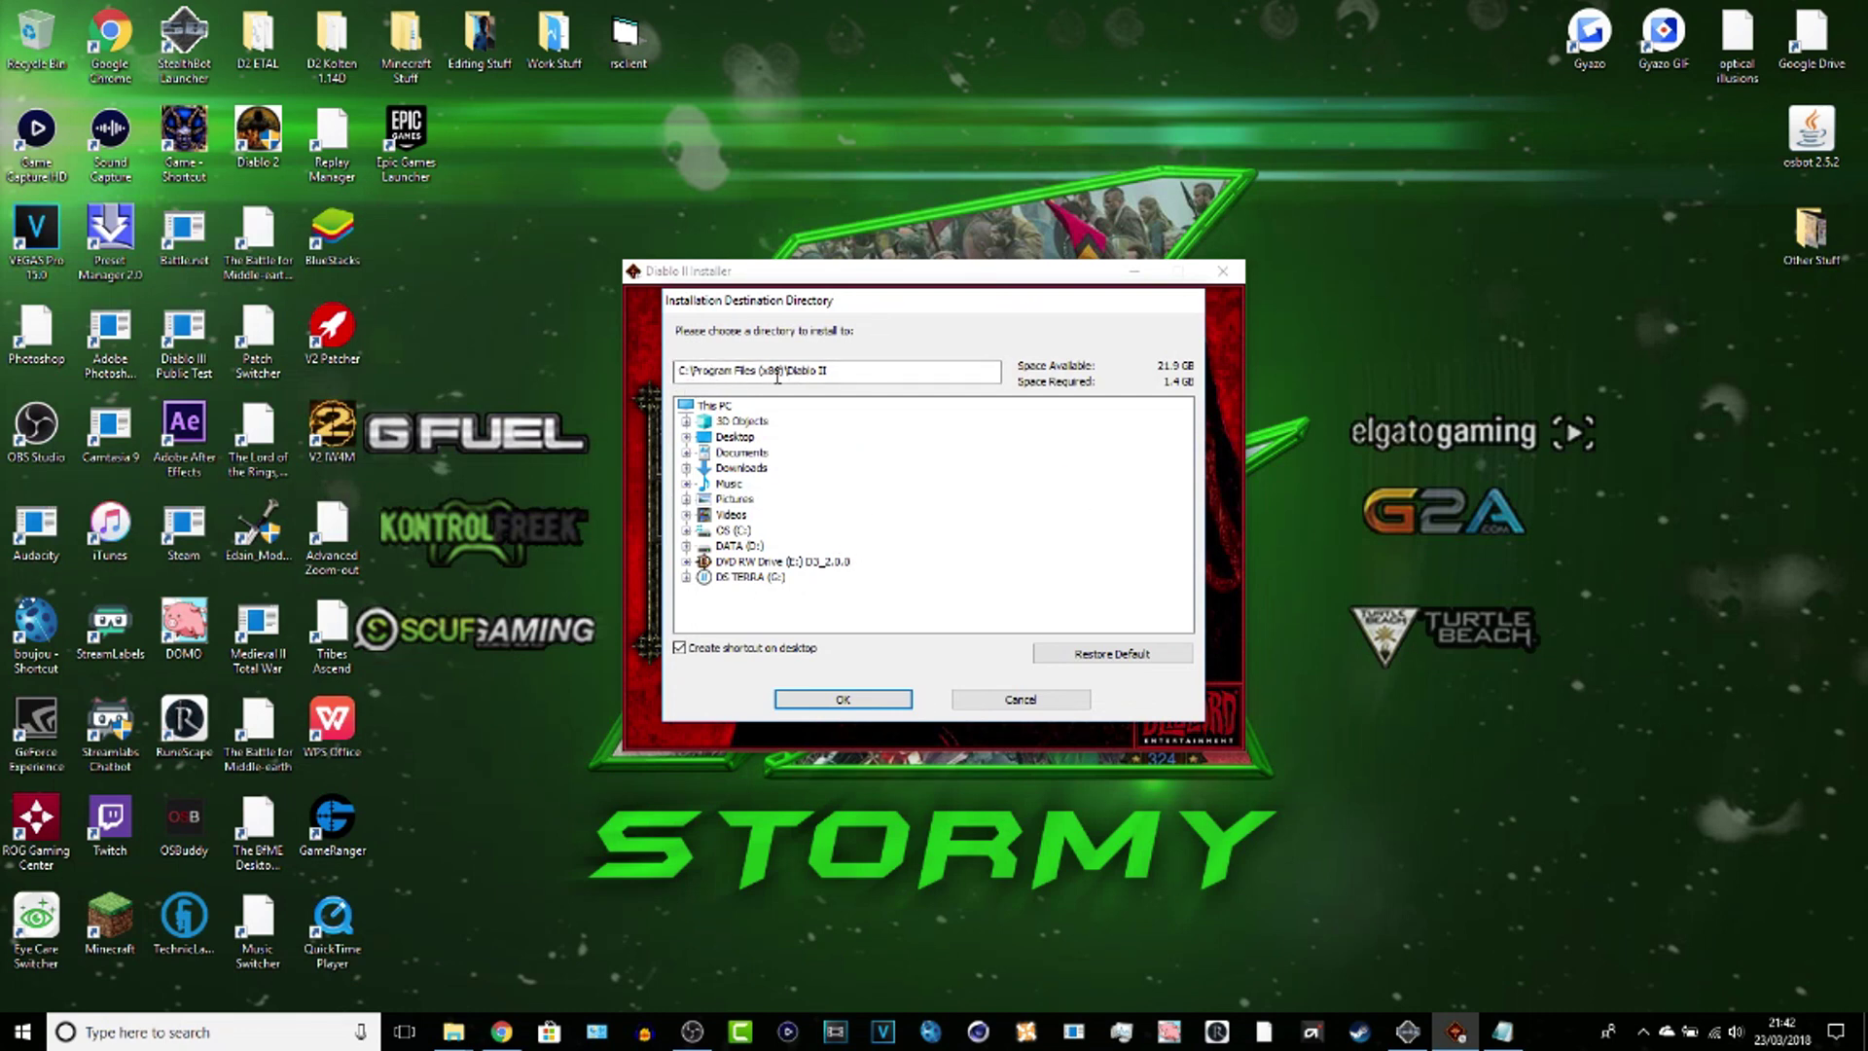
Step: Keep the C:\Program Files (x86)\Diablo II destination and install despite the overwrite warning
left_click_drag(762, 375, 828, 373)
left_click(843, 374)
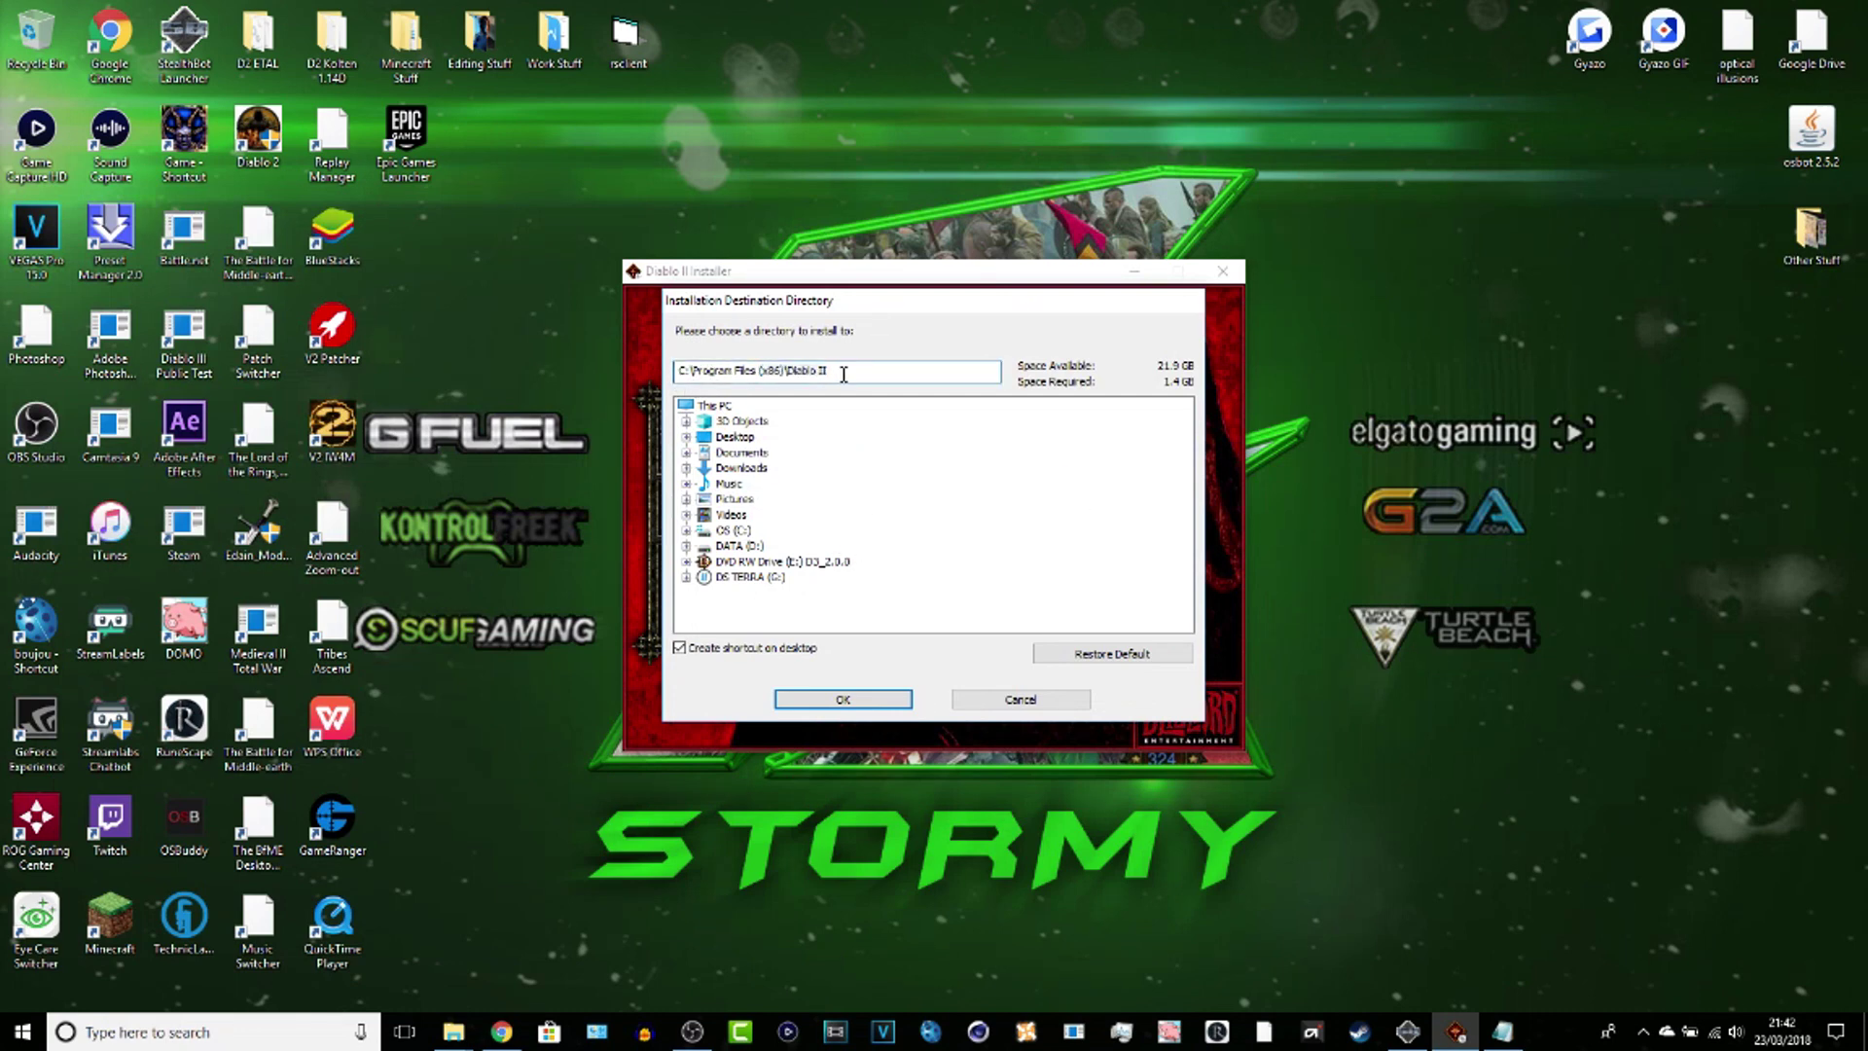
left_click(861, 701)
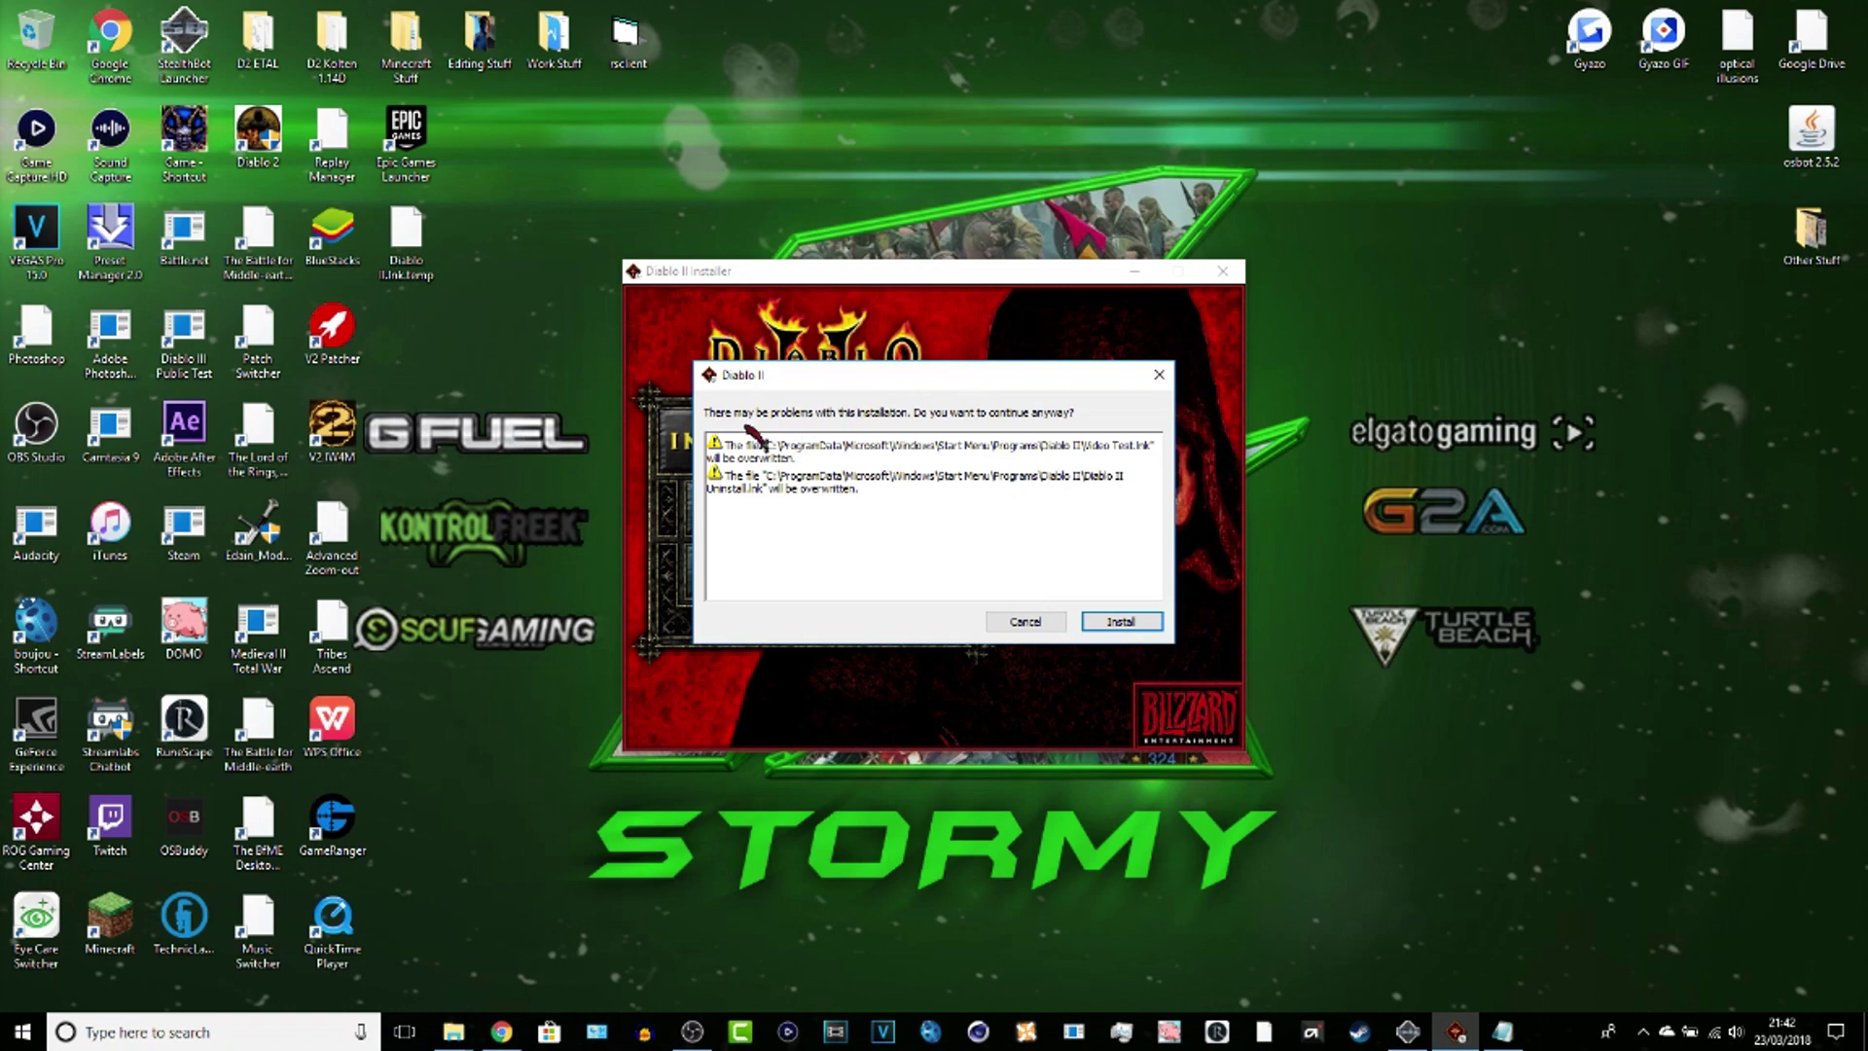
left_click(1119, 622)
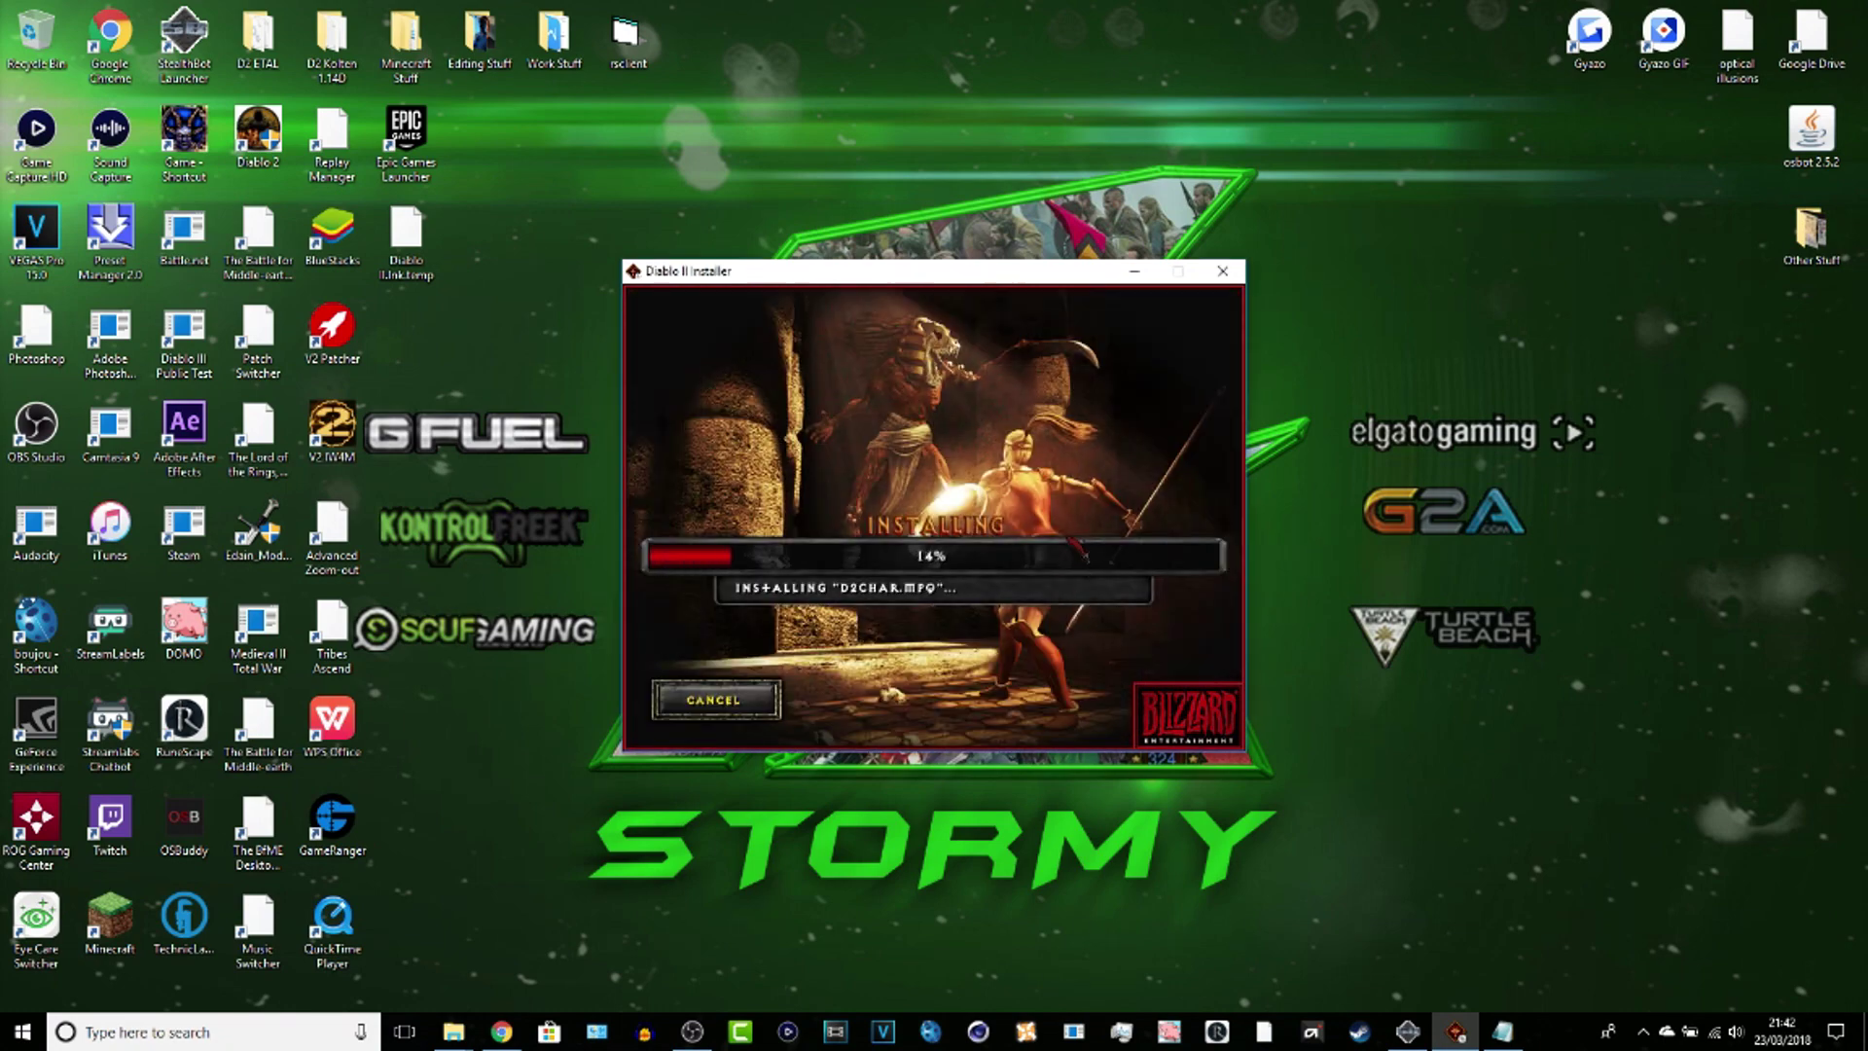
Step: Place the new Diablo 2 desktop shortcut beside rsclient and return to the installer menu
left_click_drag(258, 141, 779, 141)
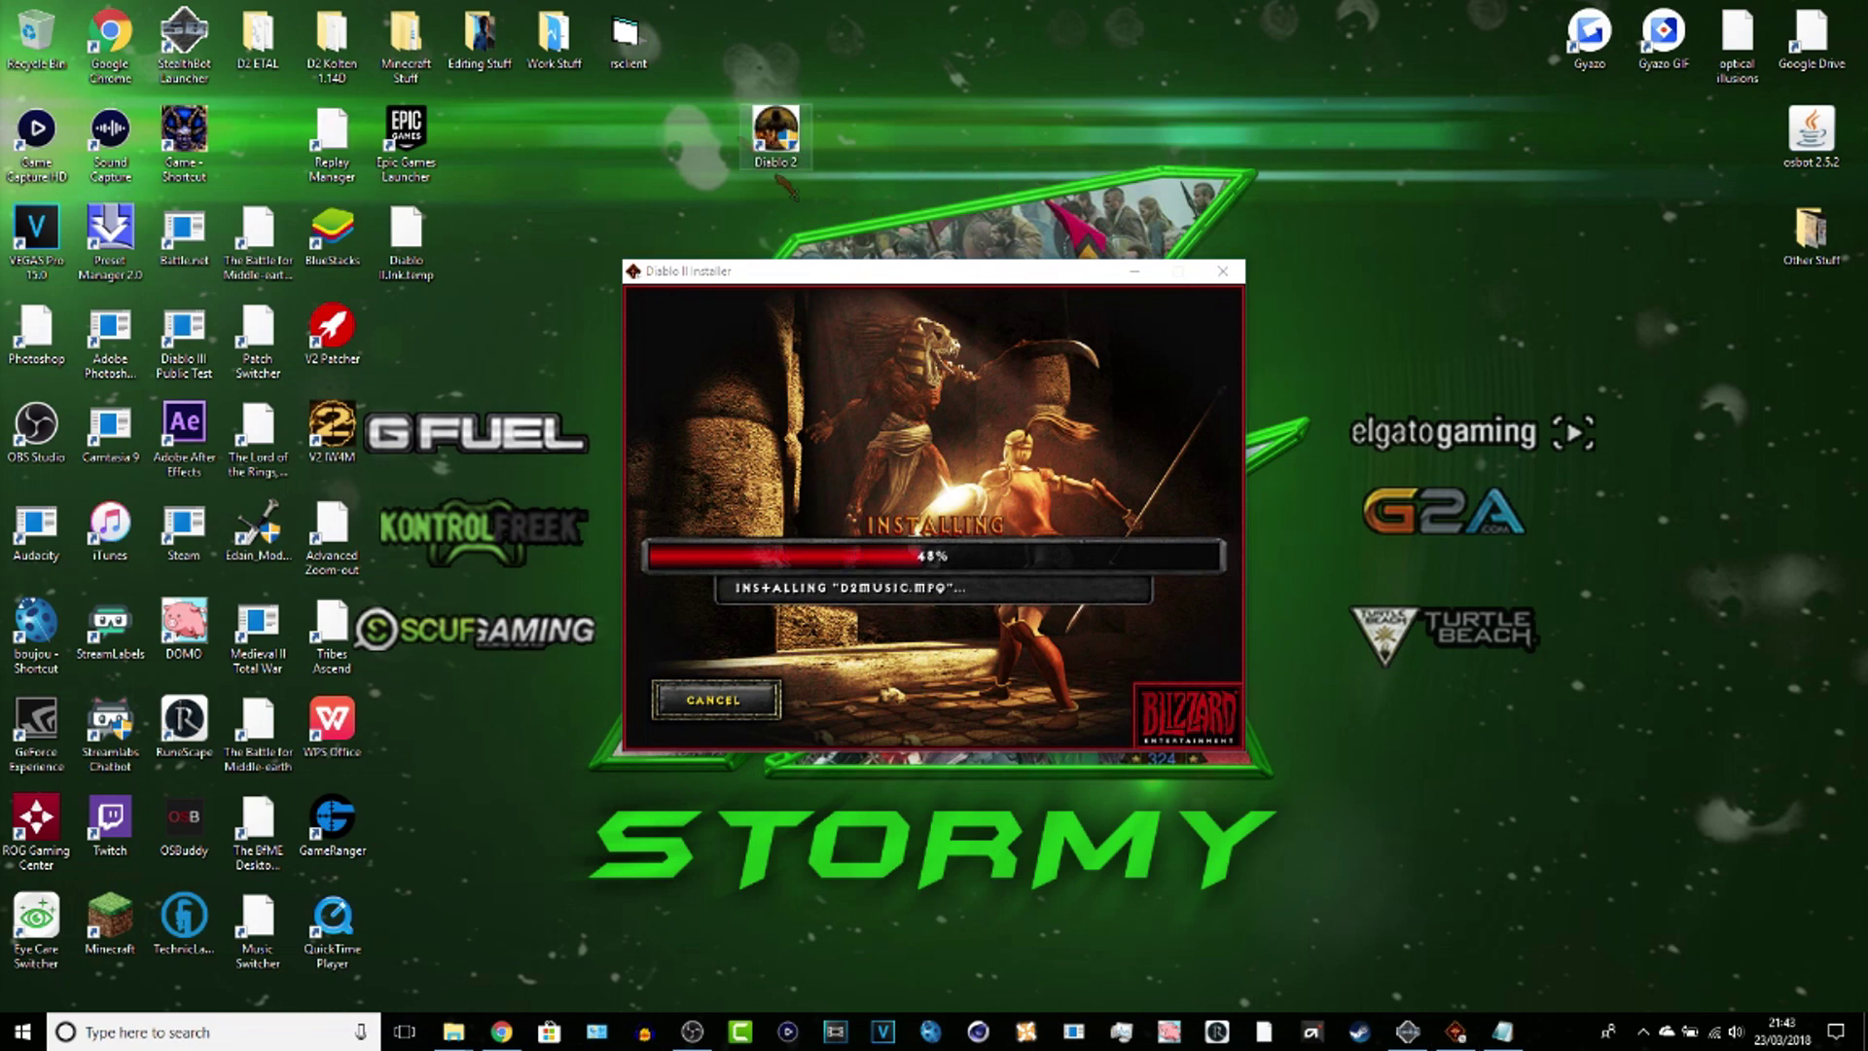
left_click_drag(773, 160, 702, 50)
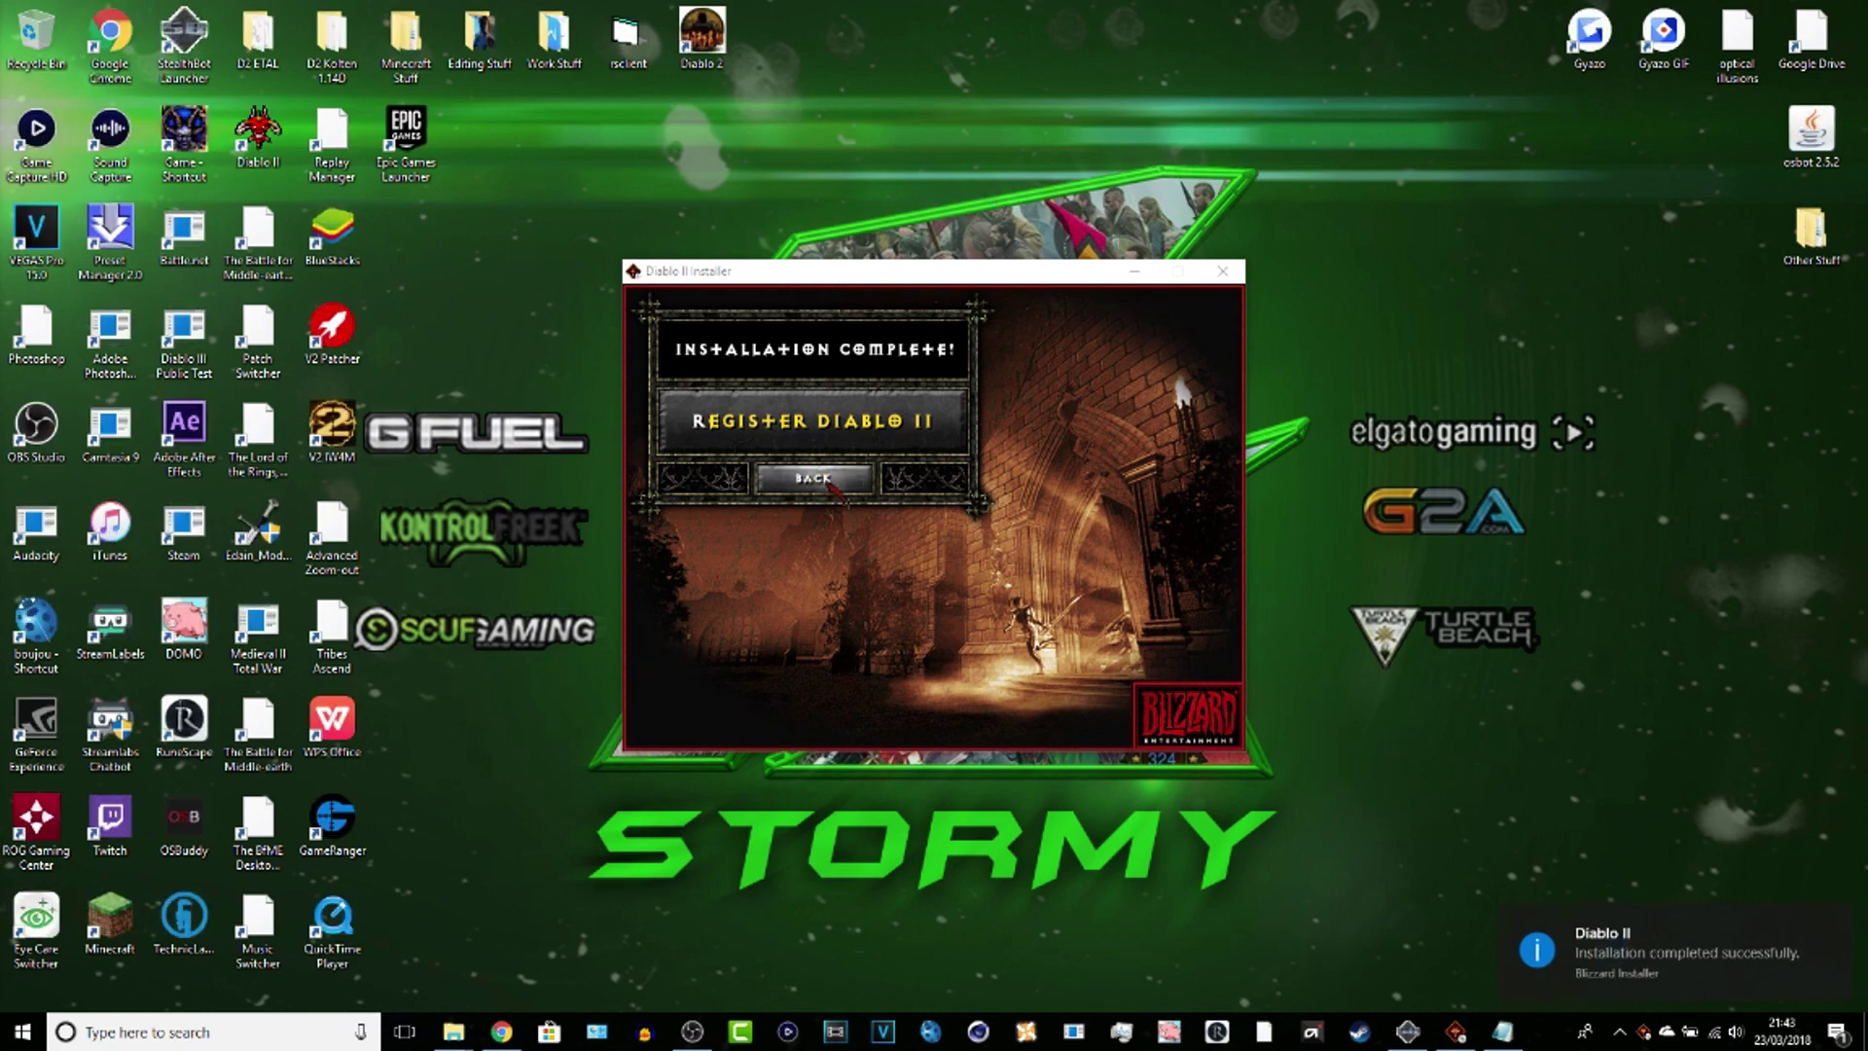
left_click(829, 485)
Step: Move the Diablo II shortcut beside Epic Games Launcher and close the installer
left_click_drag(258, 136, 480, 136)
left_click(719, 642)
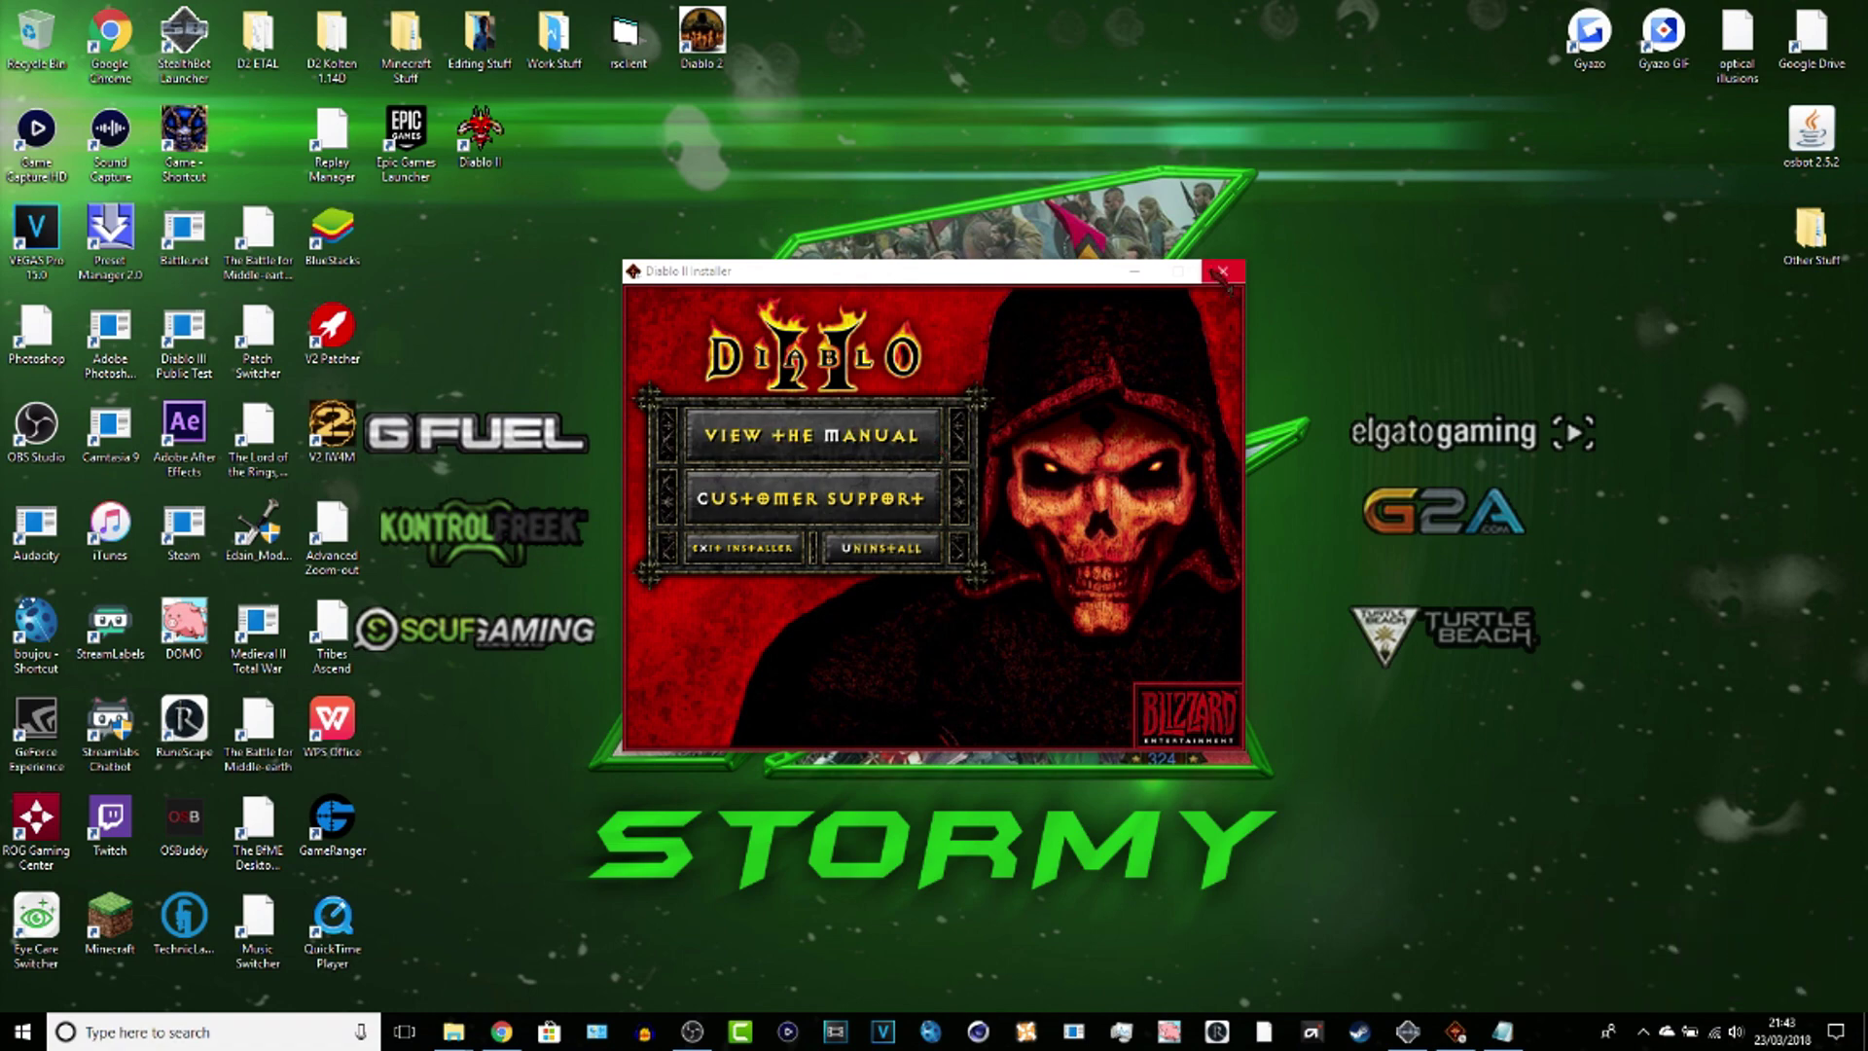
key("alt+F4")
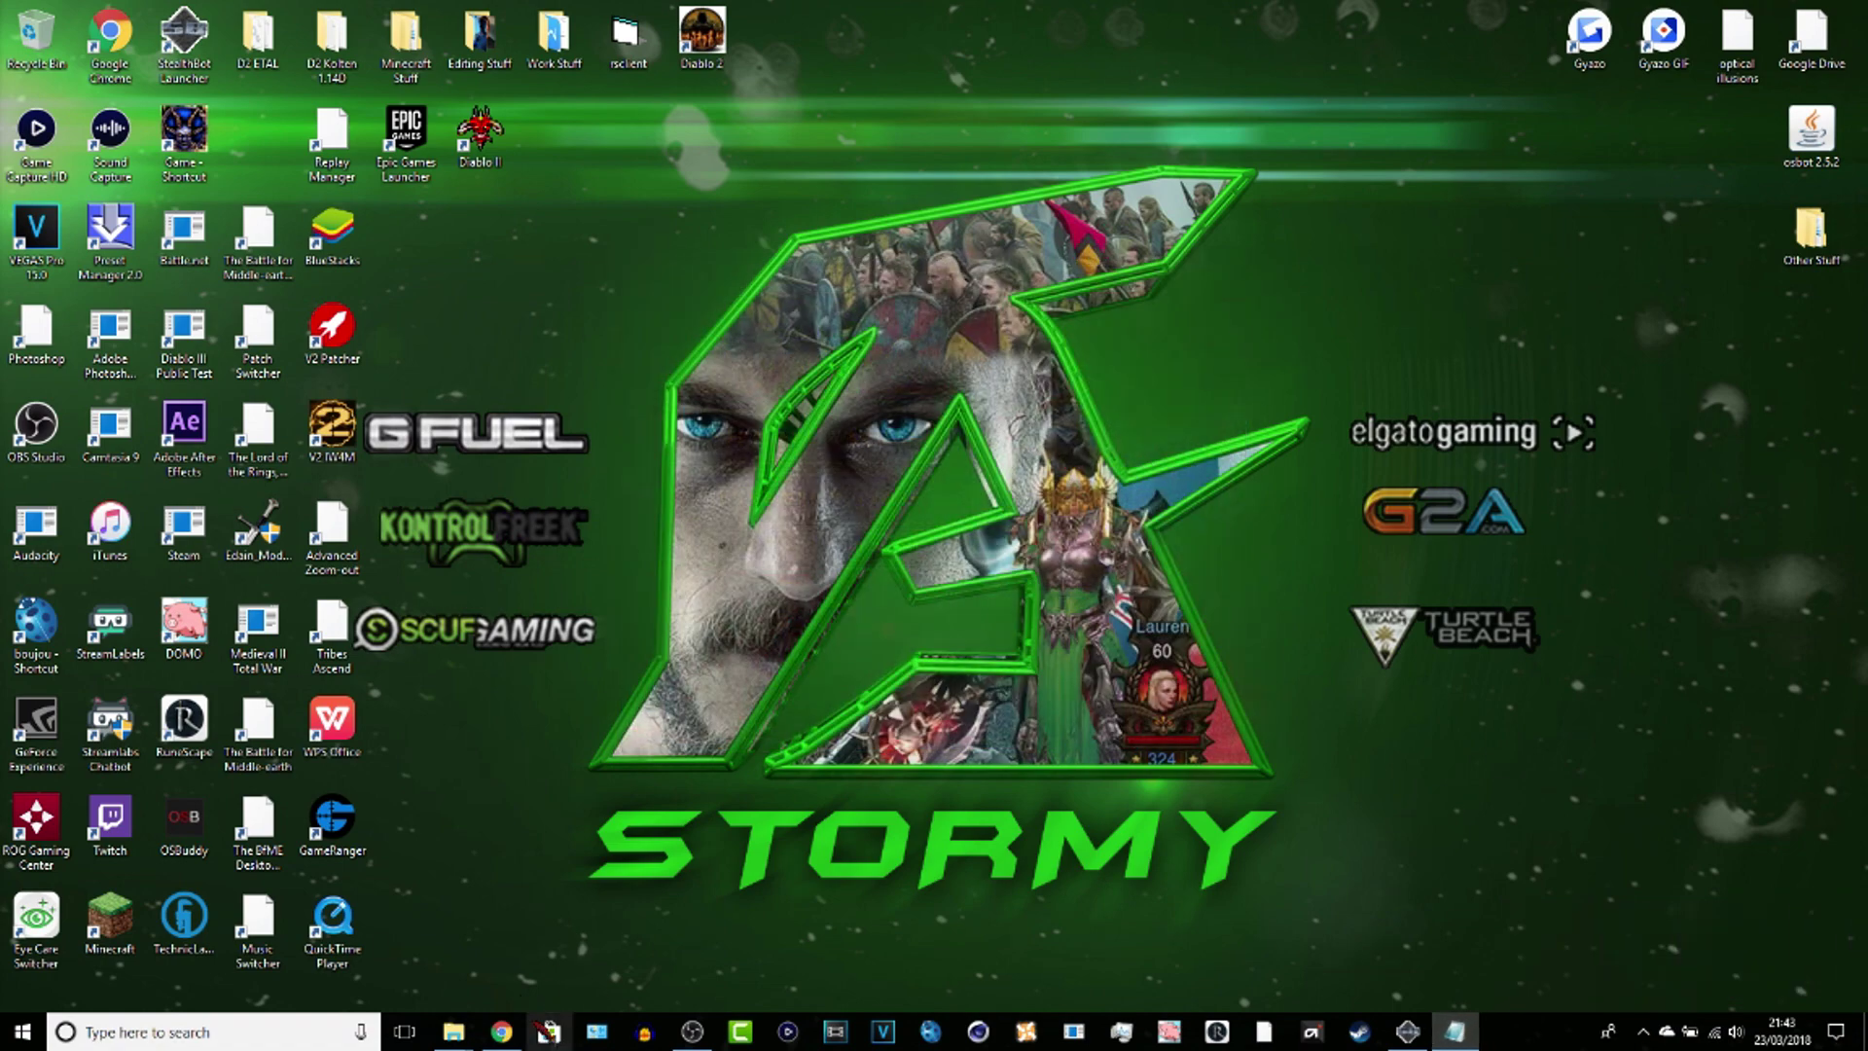
Step: Install Lord of Destruction: accept the licence, enter the owner's name, paste the CD-key
mouse_move(453, 1031)
mouse_move(732, 949)
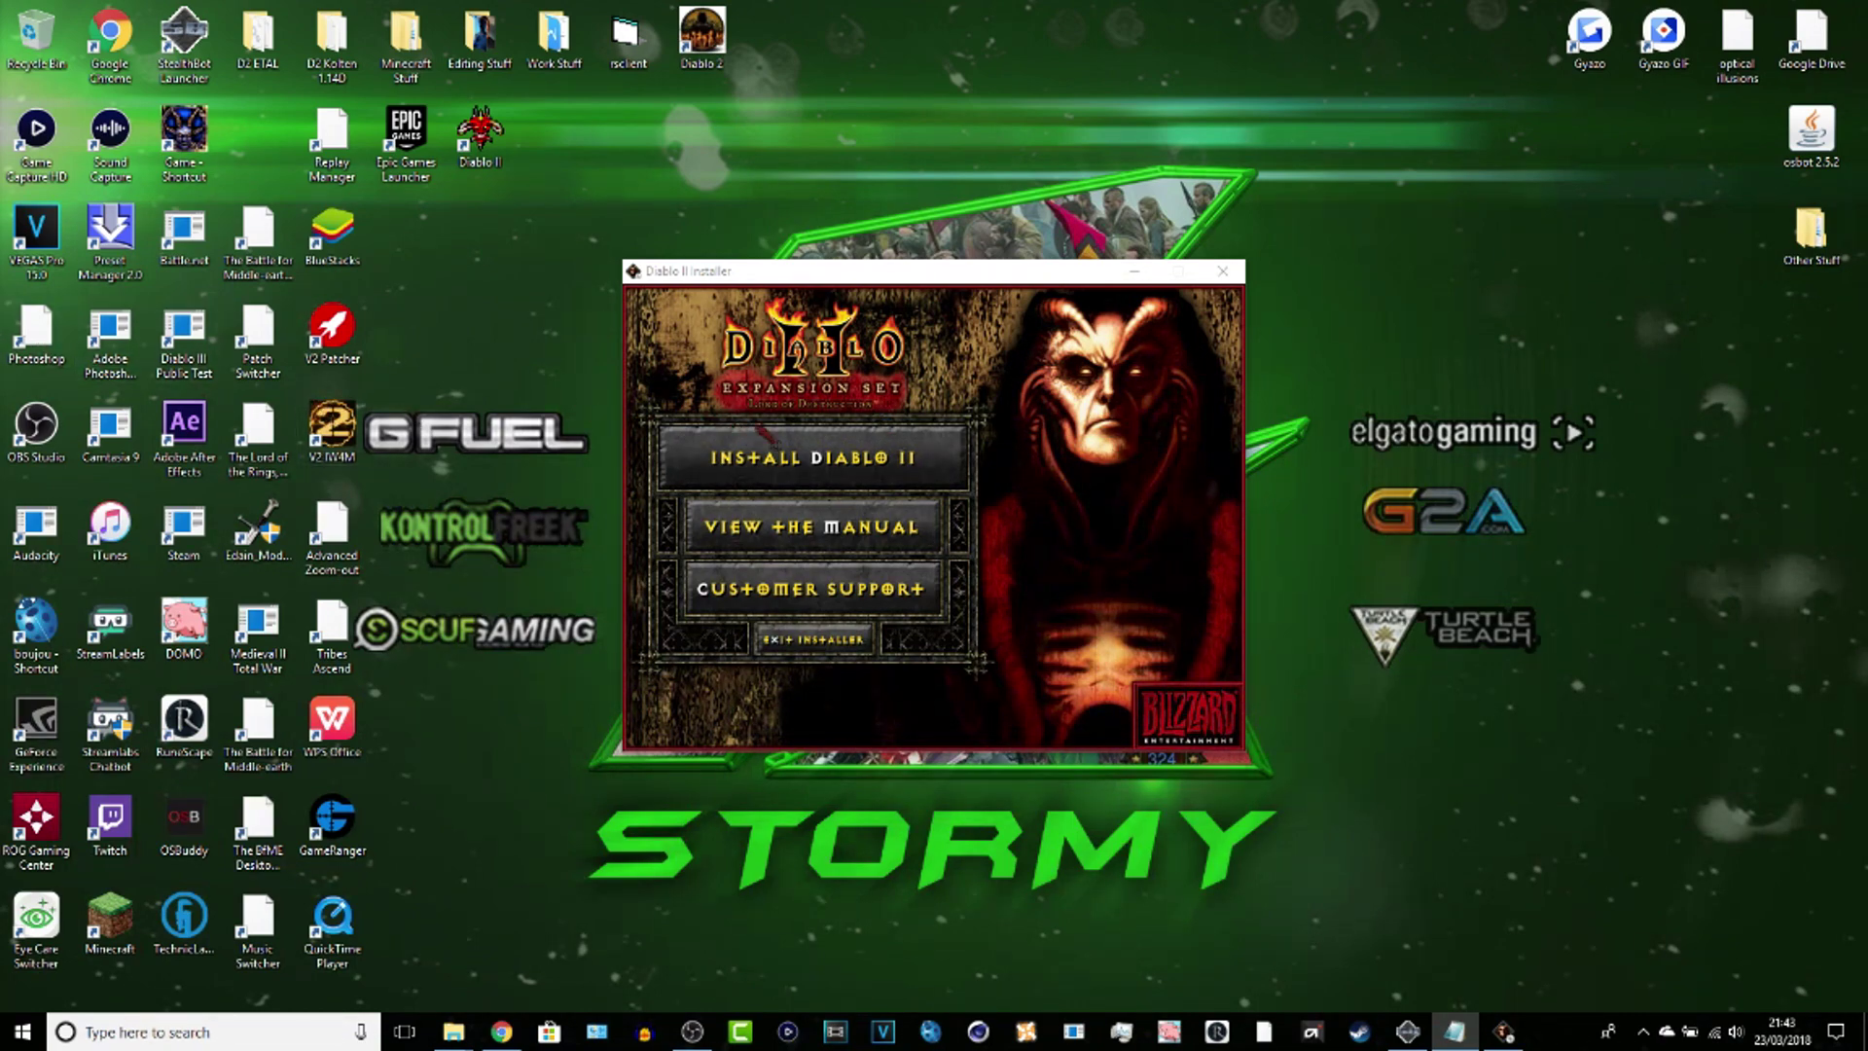
left_click(769, 445)
left_click_drag(1248, 345, 1248, 611)
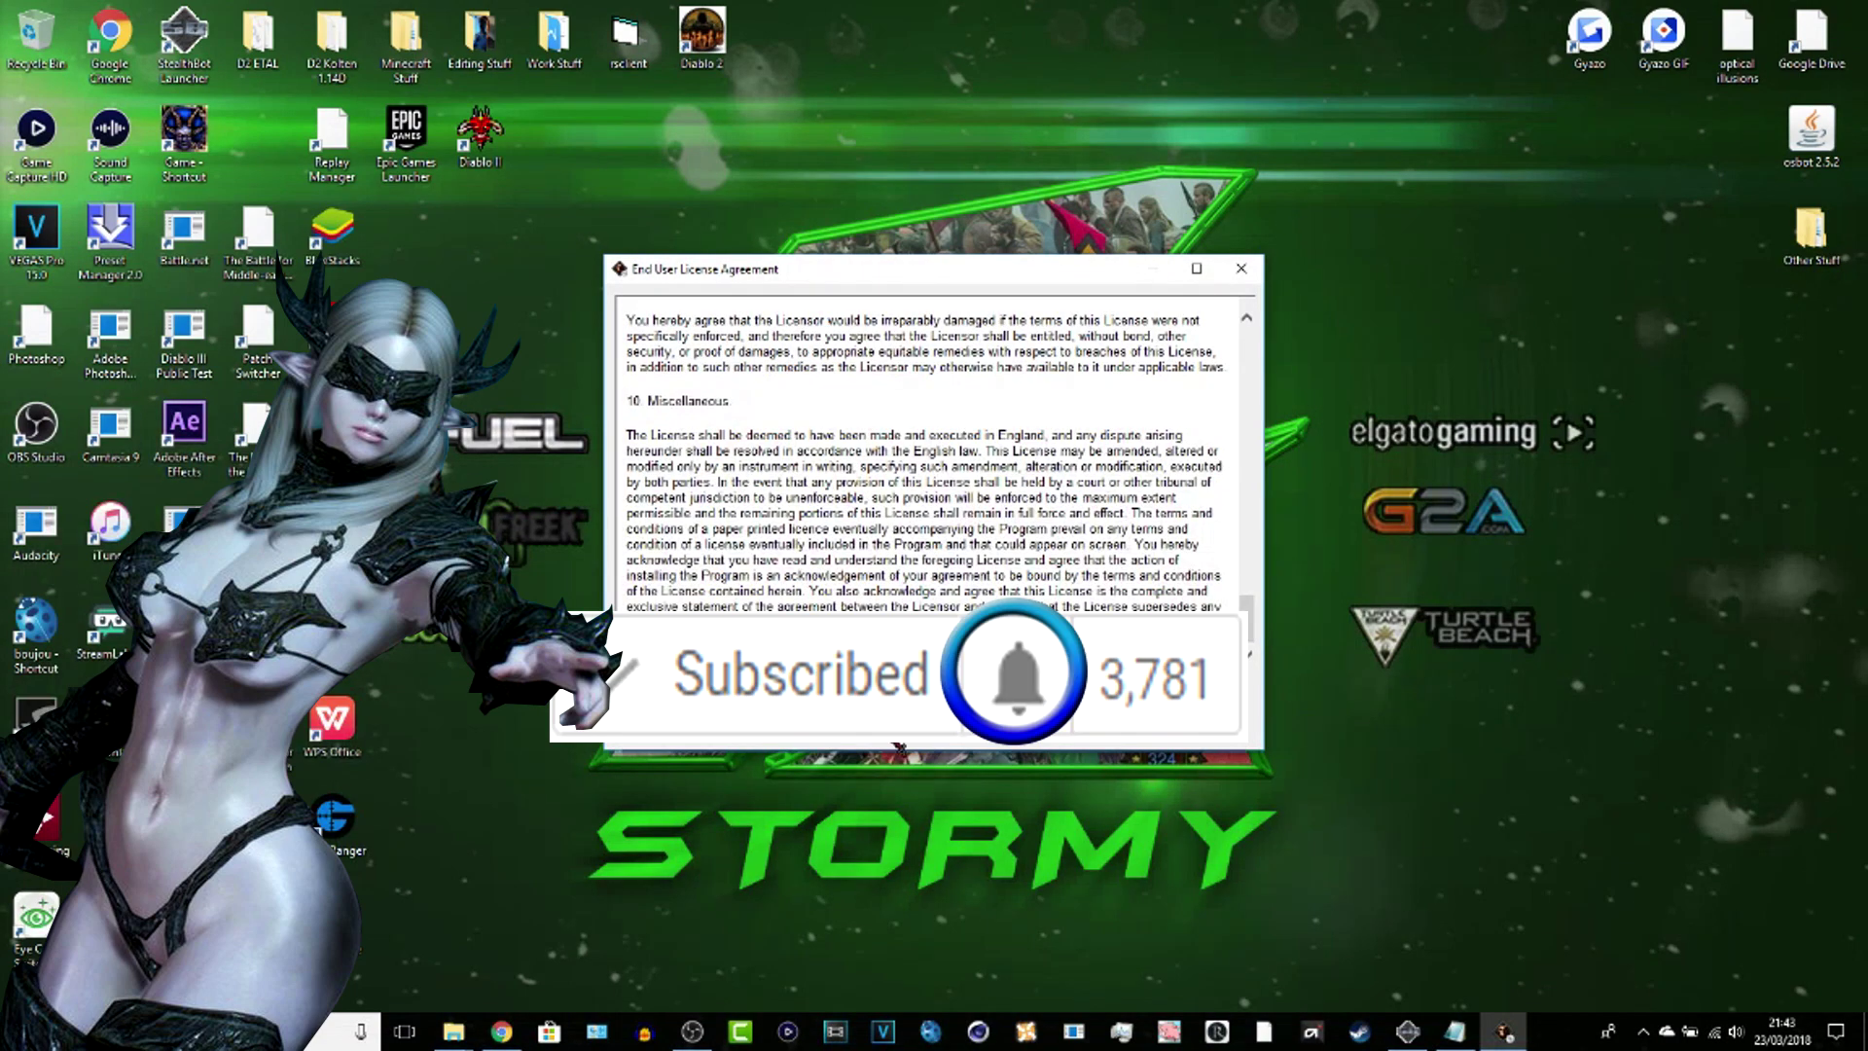
left_click(897, 740)
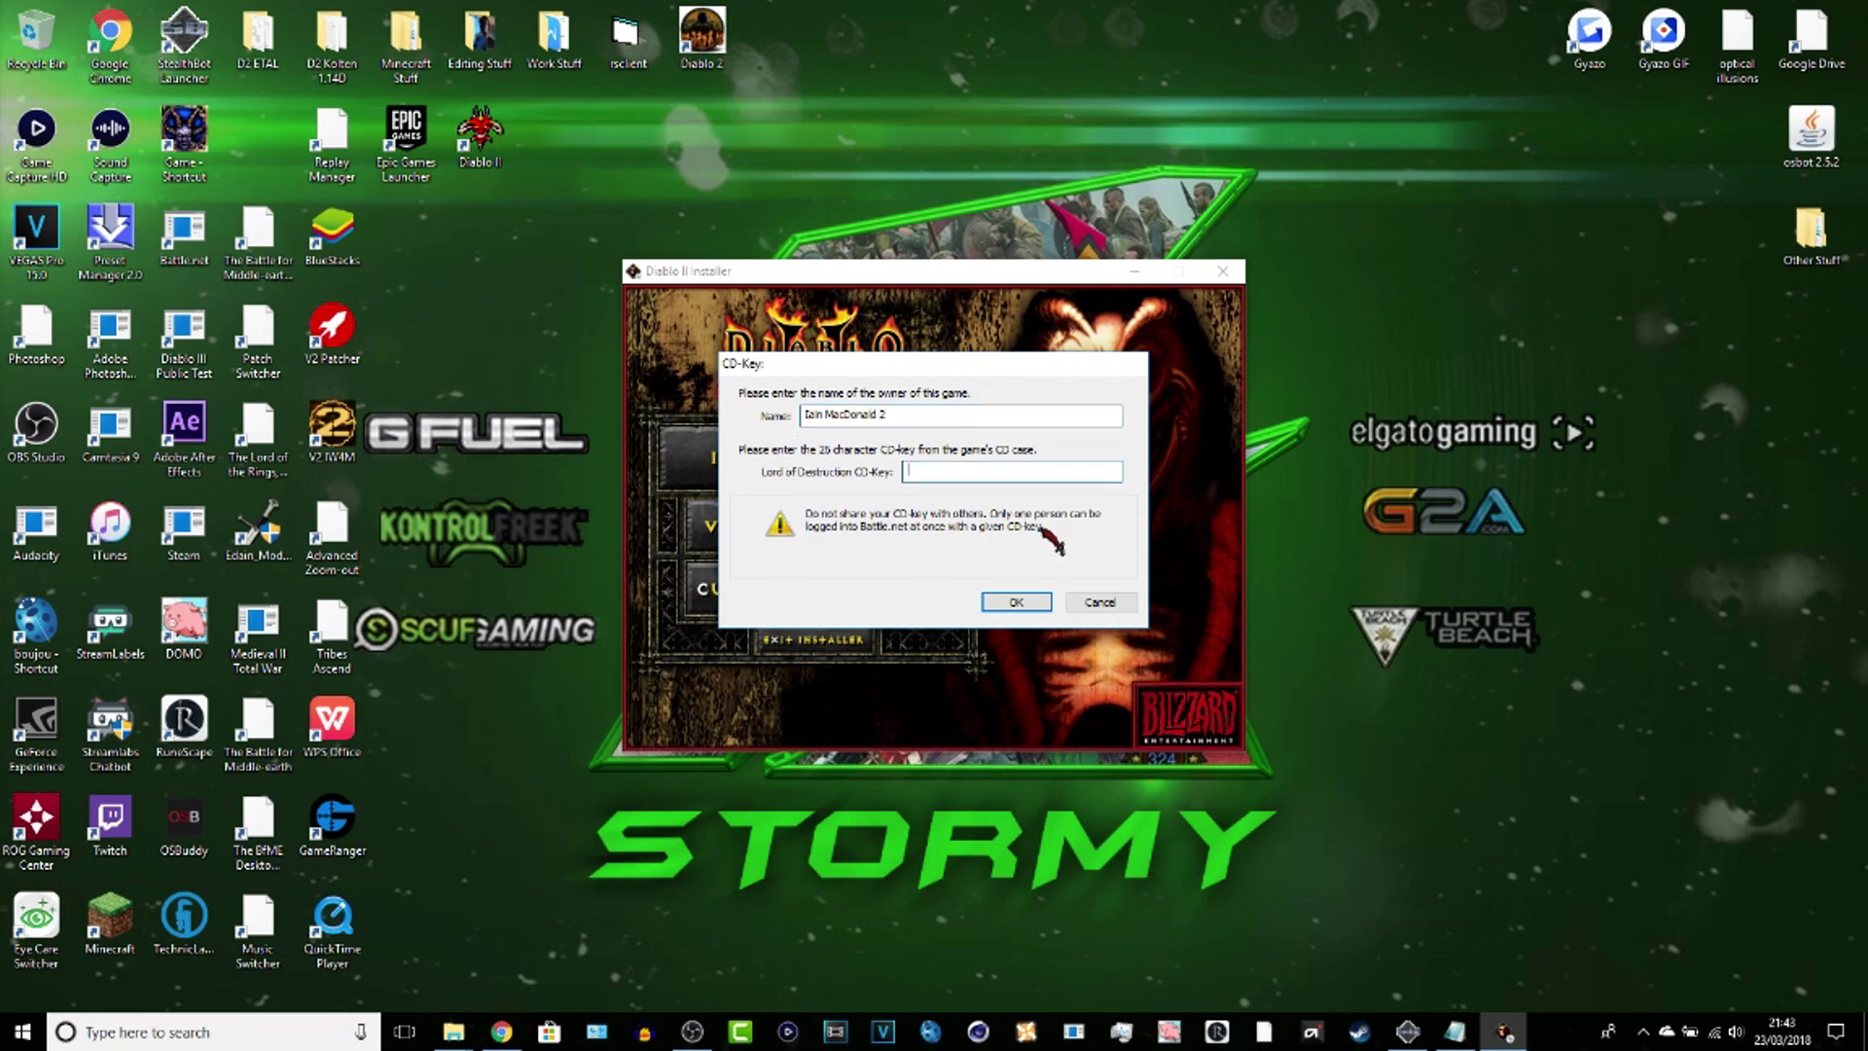
key("ctrl+v")
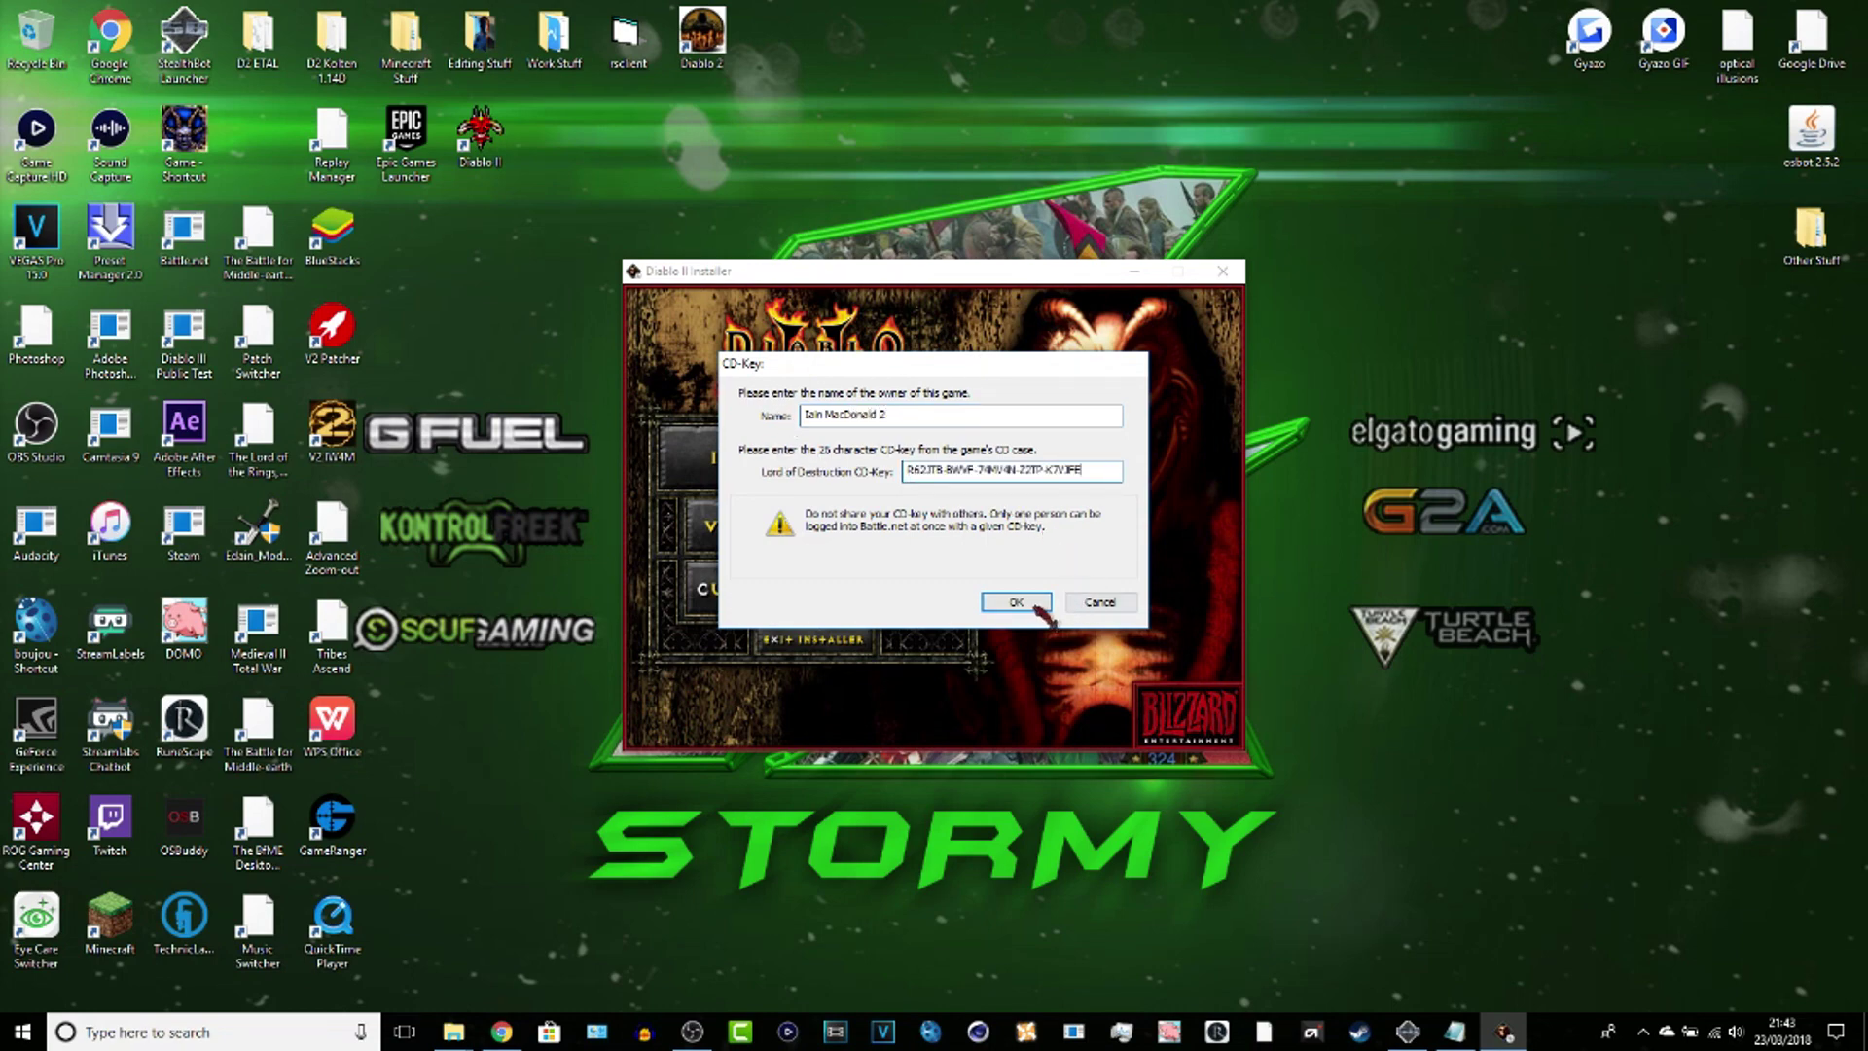
left_click(1016, 602)
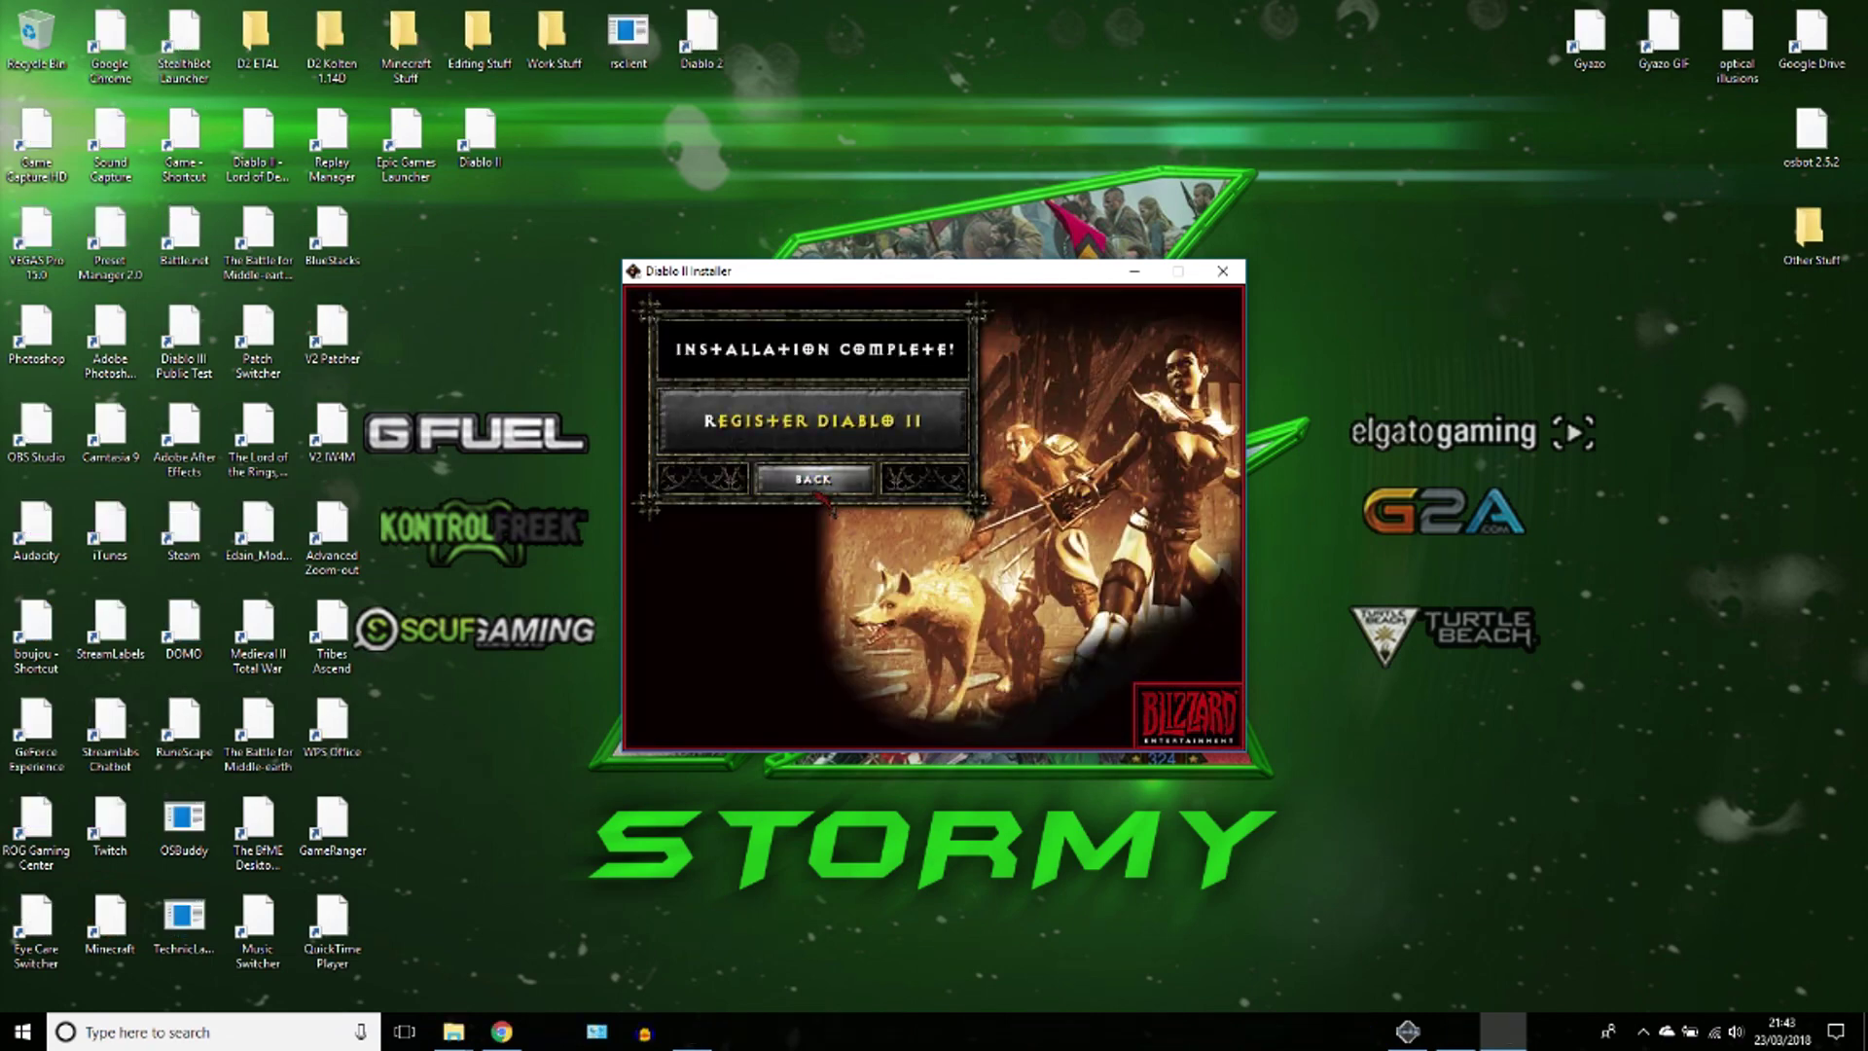
Step: Close the installer, delete the old Diablo 2 shortcut, and empty the Recycle Bin
left_click(813, 479)
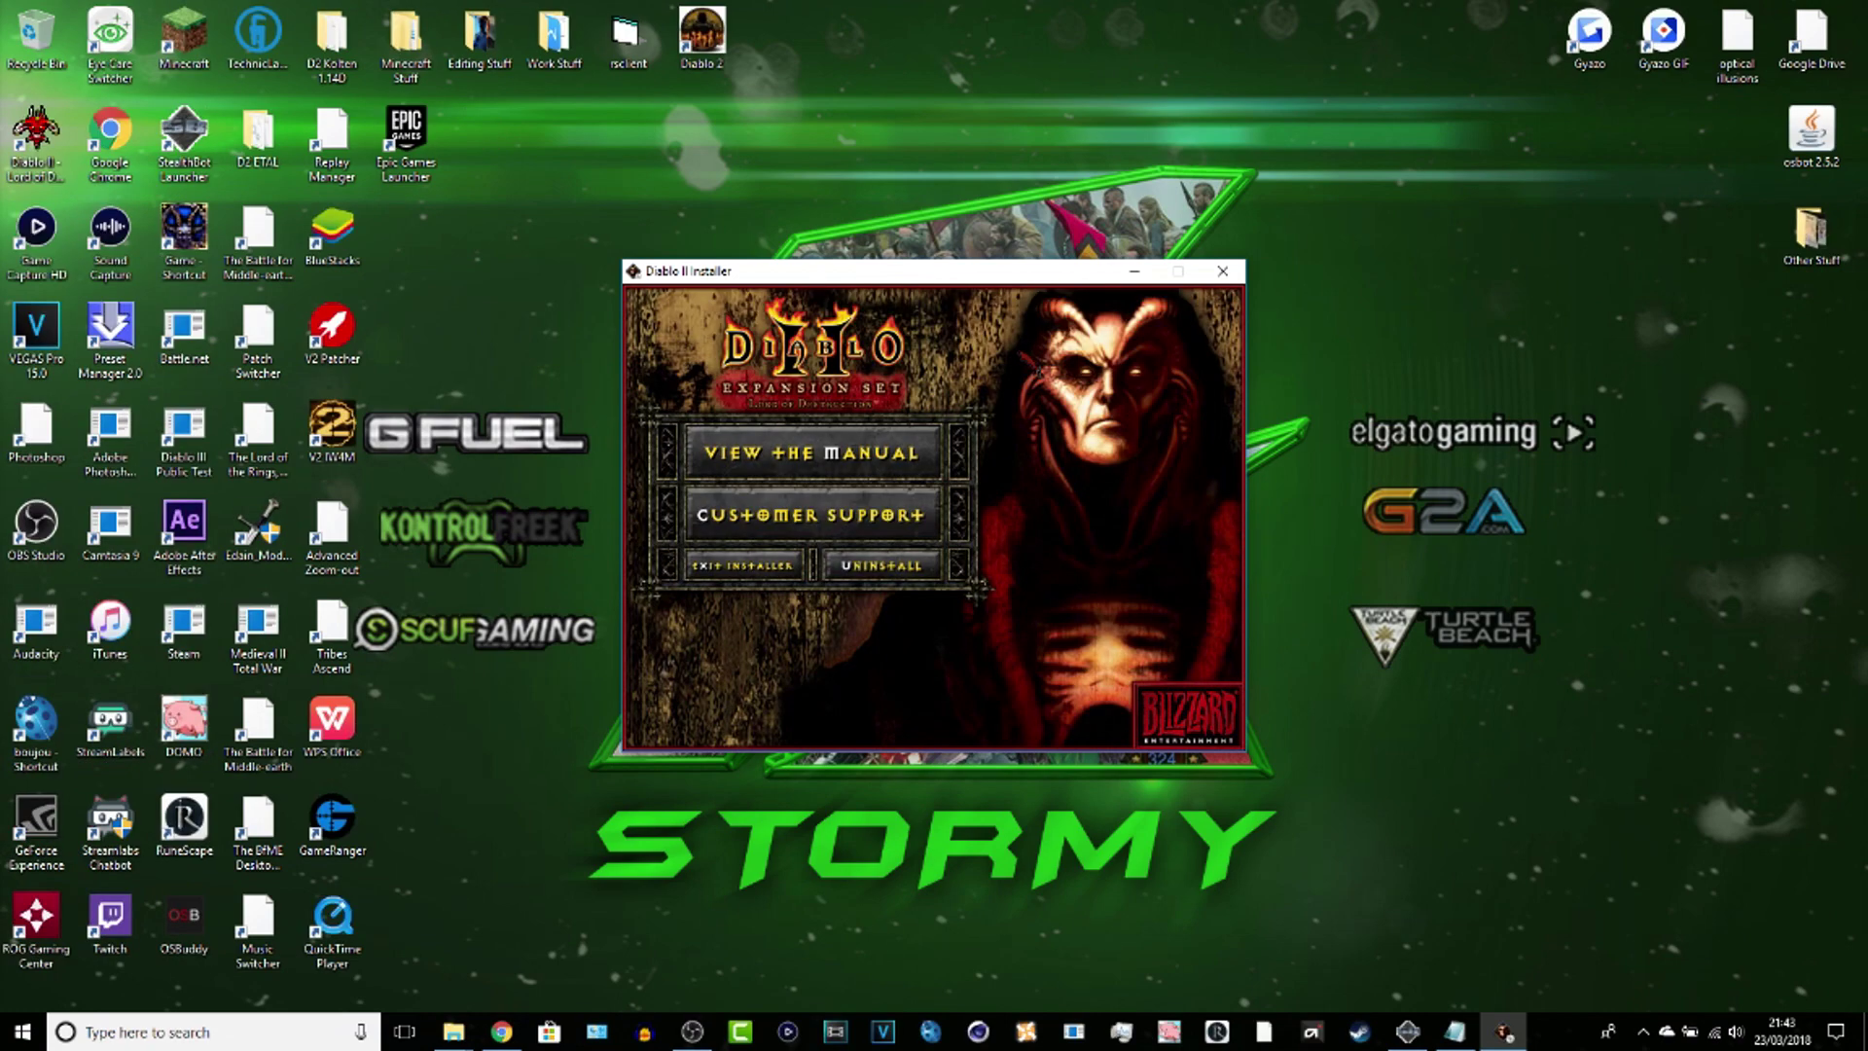
left_click(875, 559)
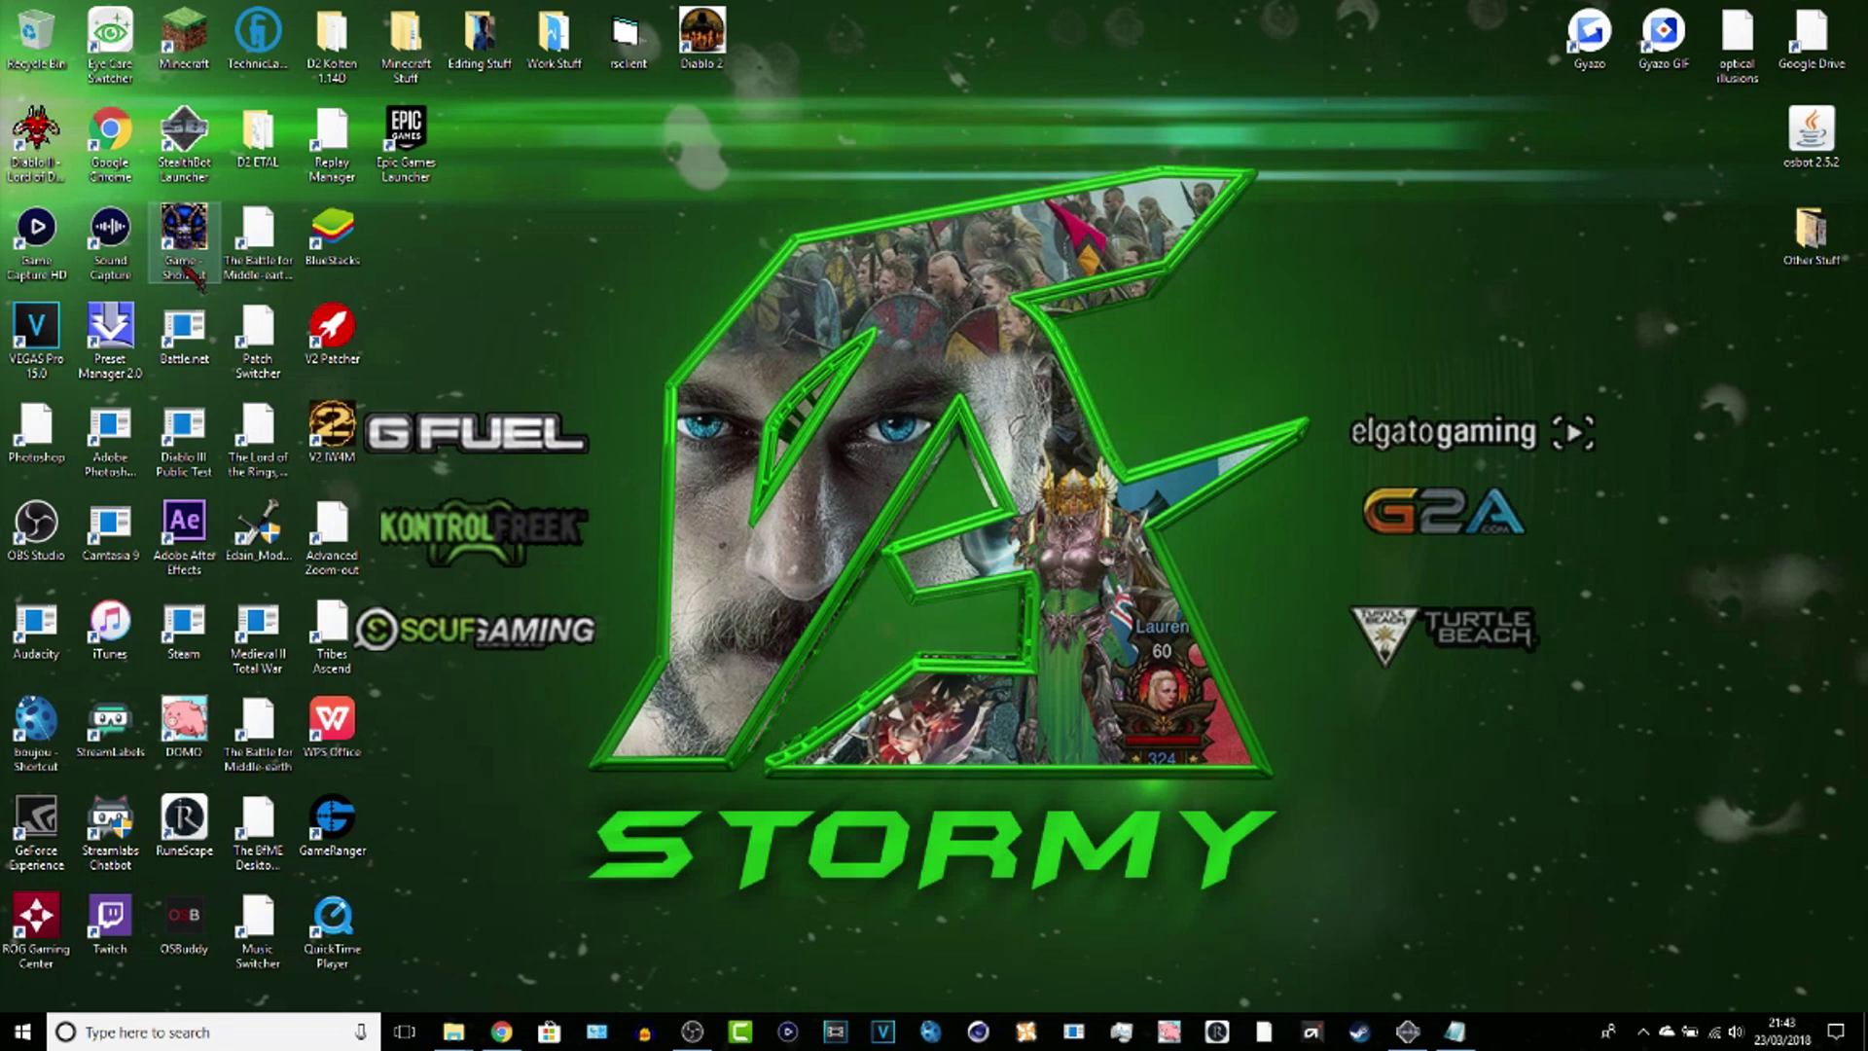
left_click(723, 70)
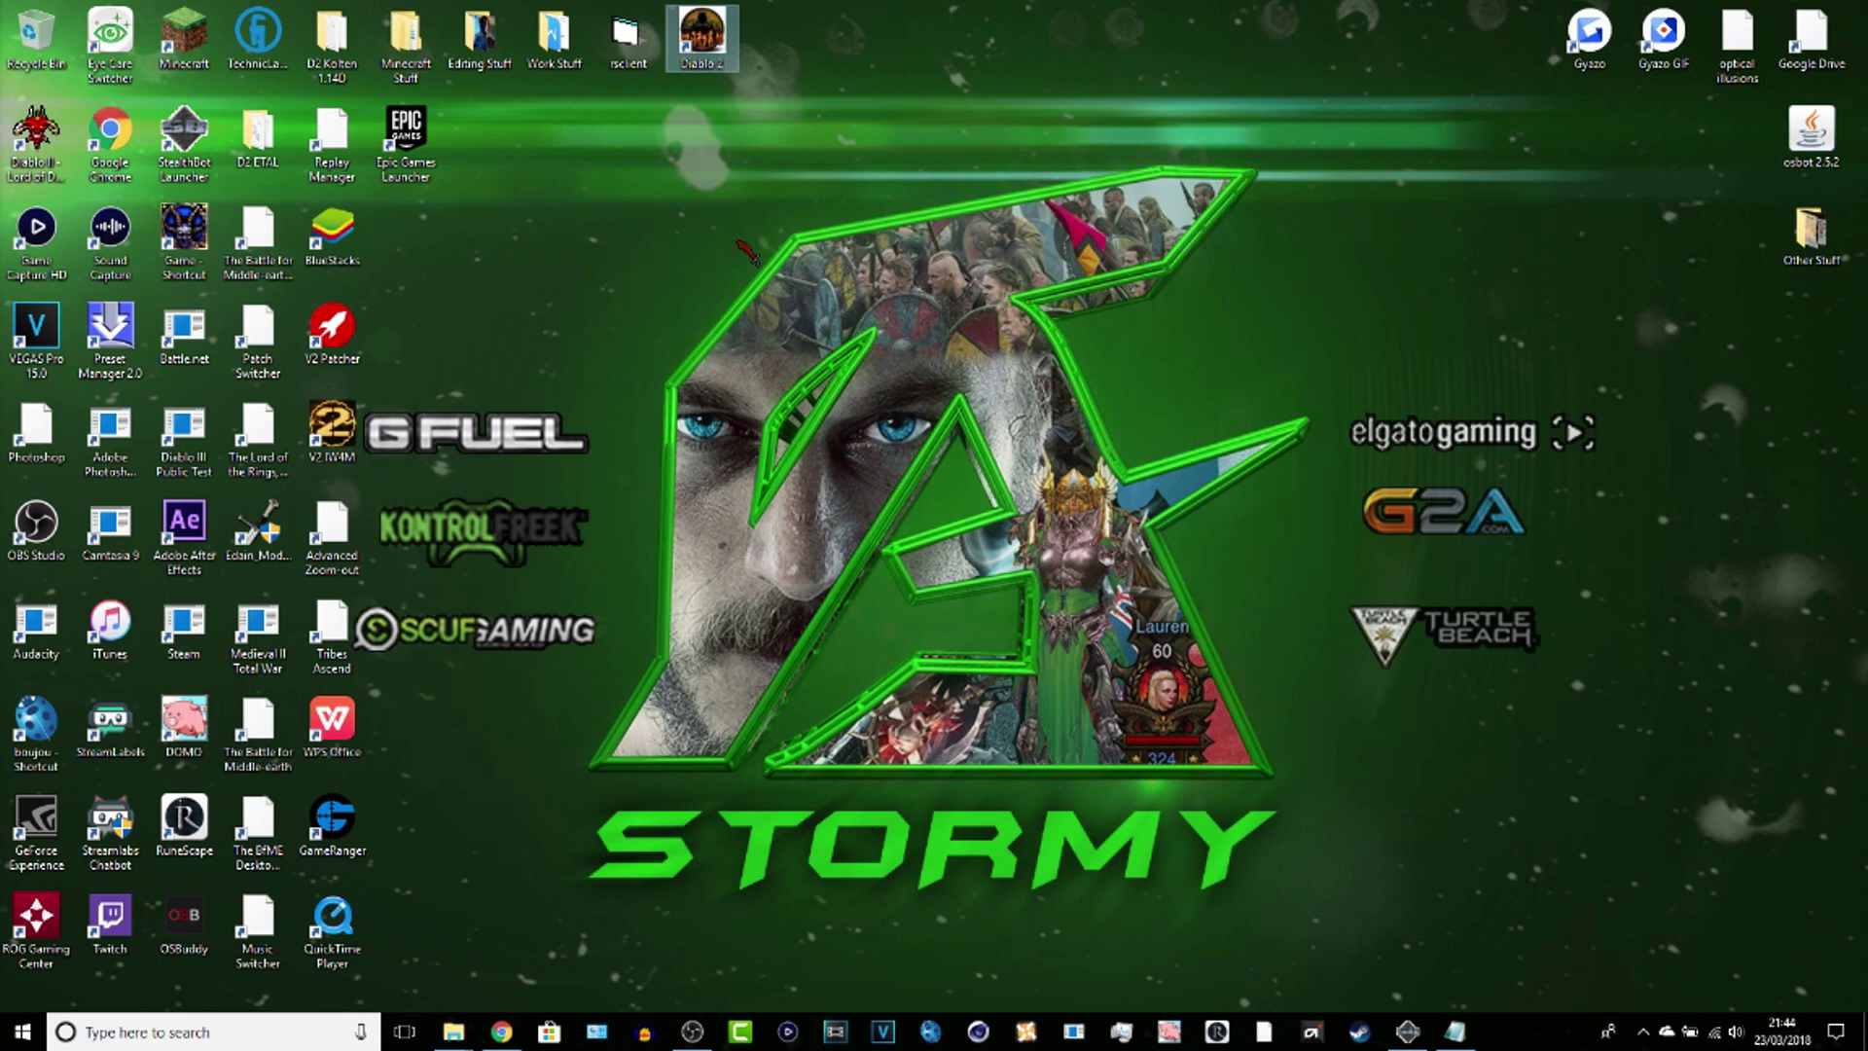
key("Delete")
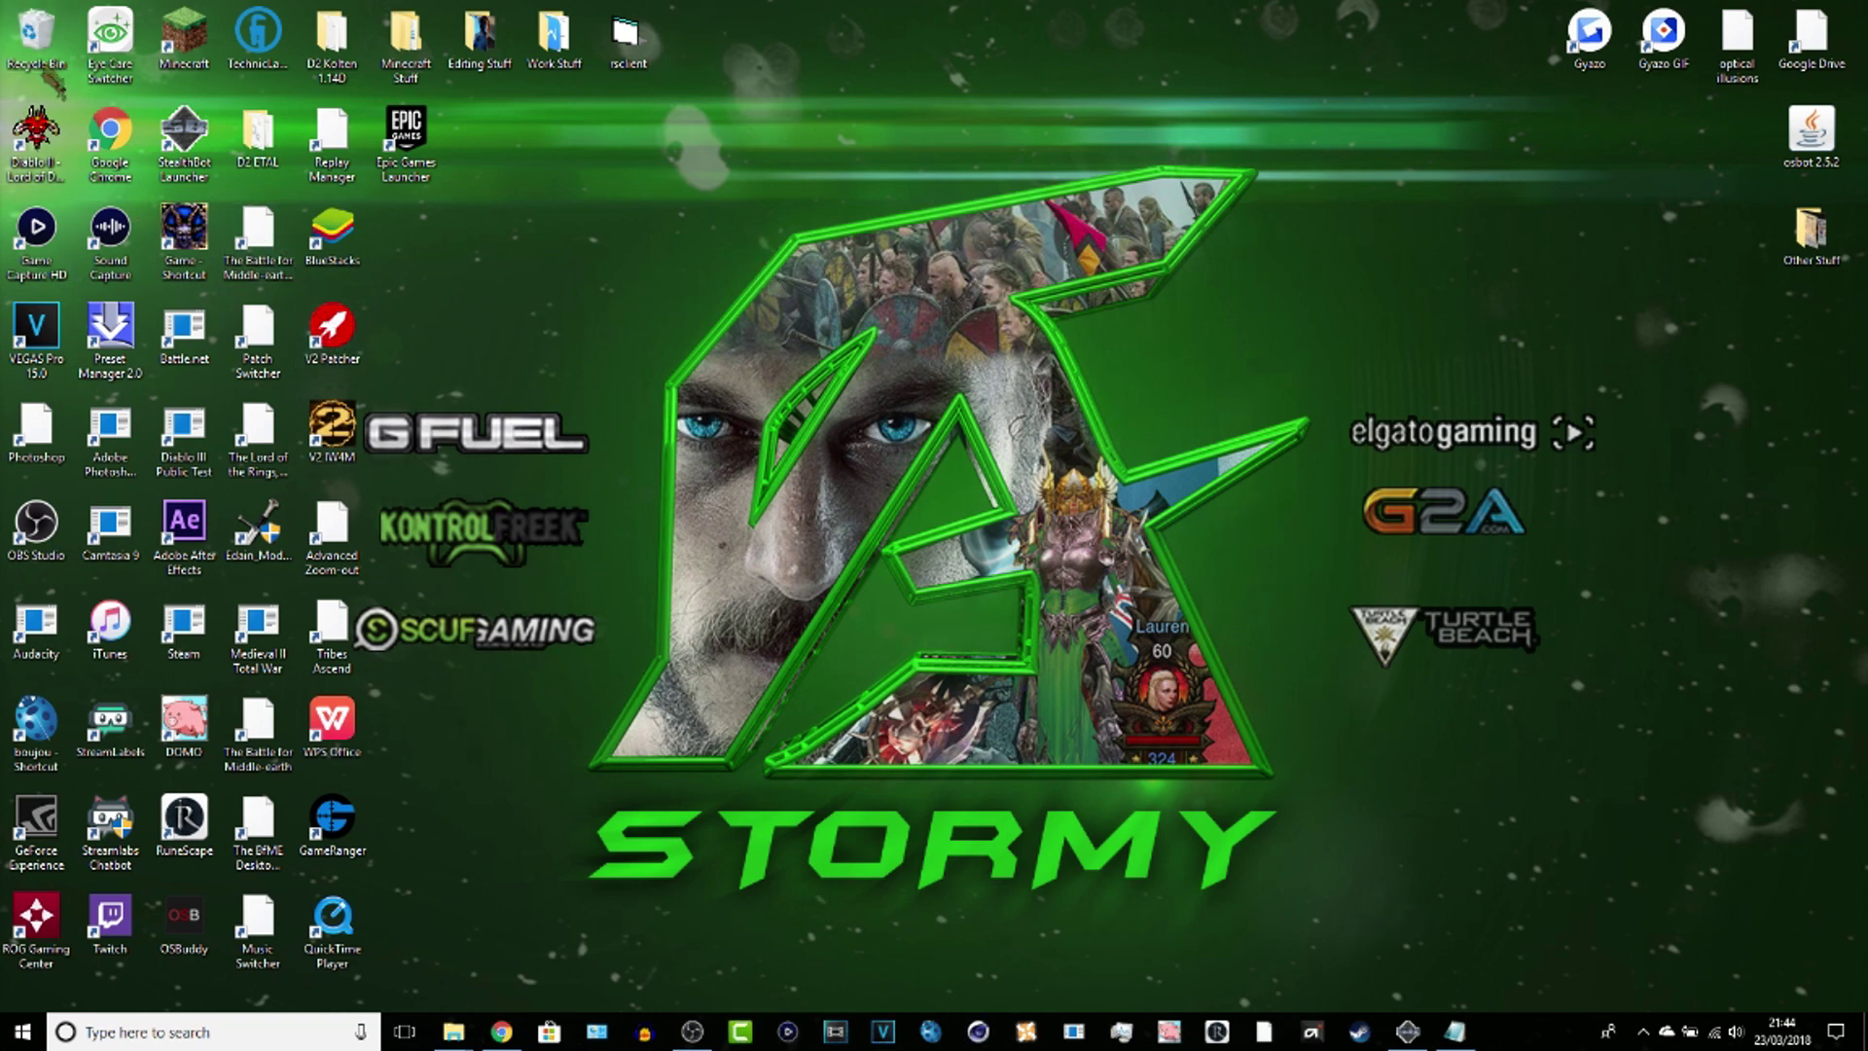
right_click(36, 49)
left_click(121, 109)
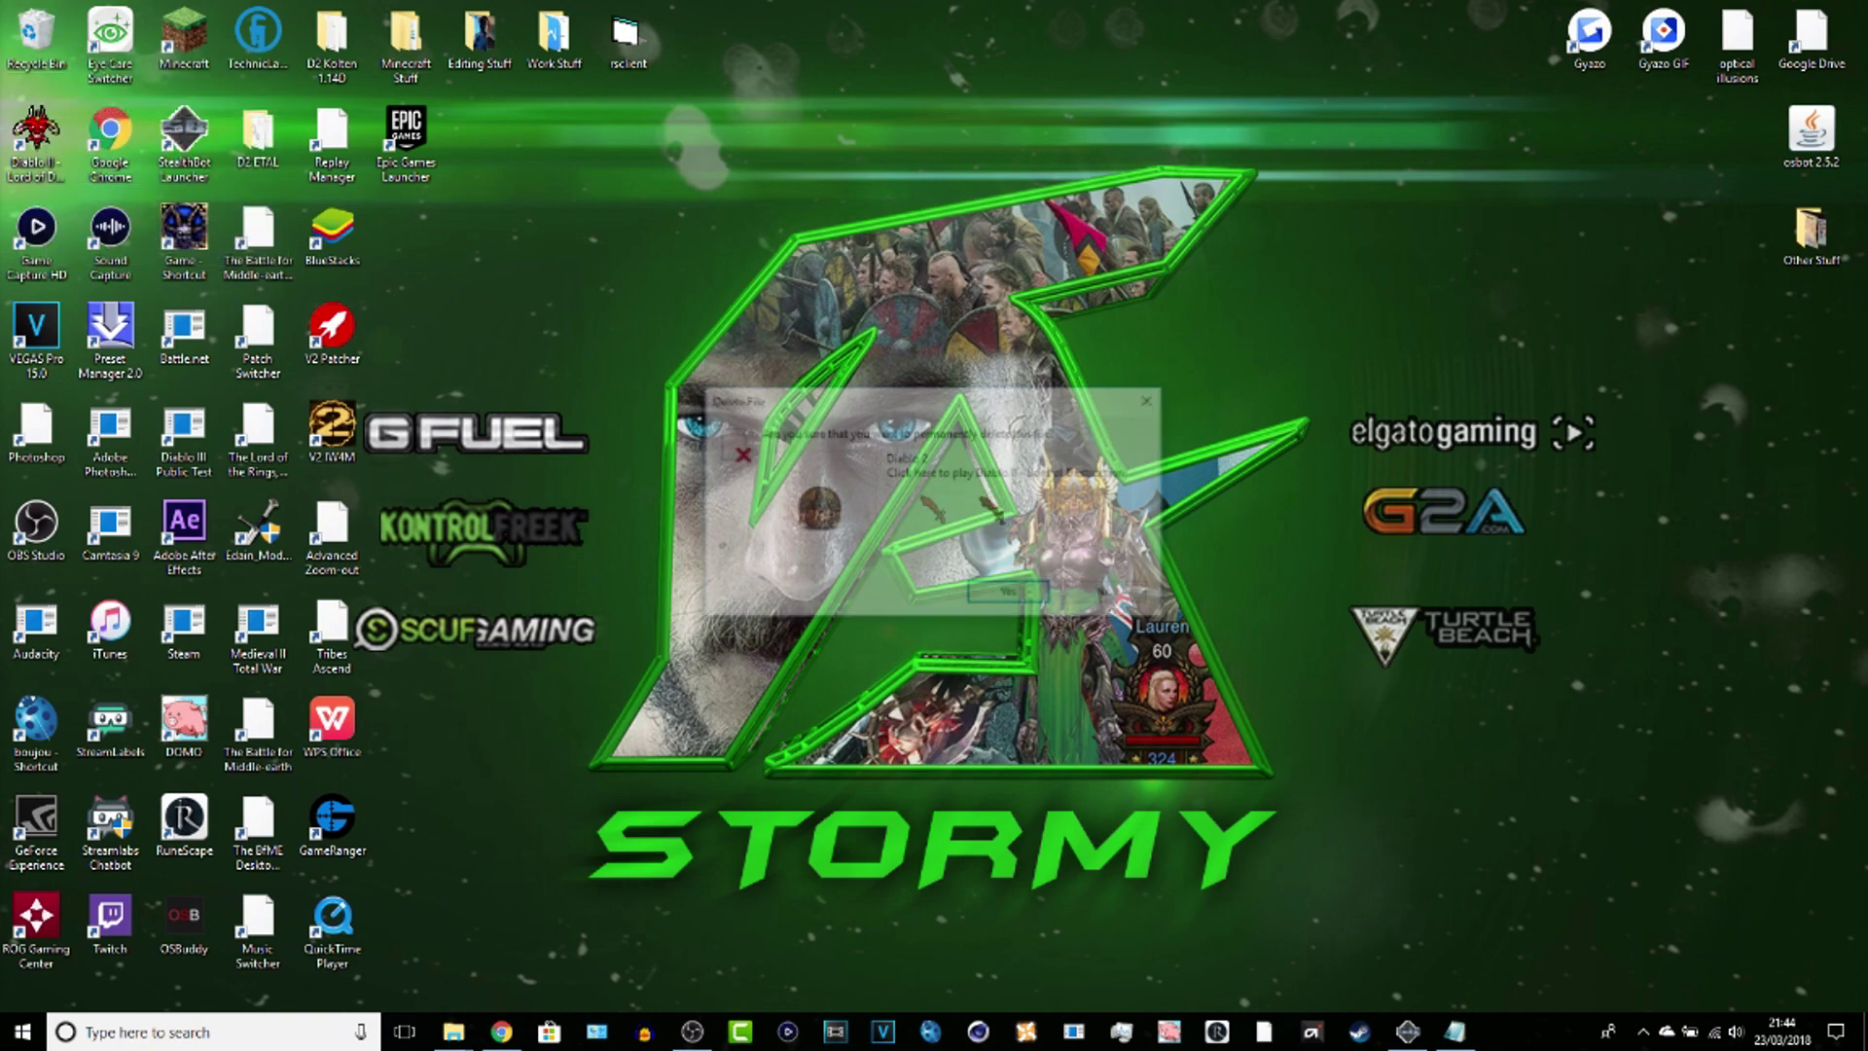
key("Return")
Step: Shift the desktop icon columns up, moving Eye Care Switcher and Technic Launcher to column bottoms
left_click_drag(36, 146, 702, 229)
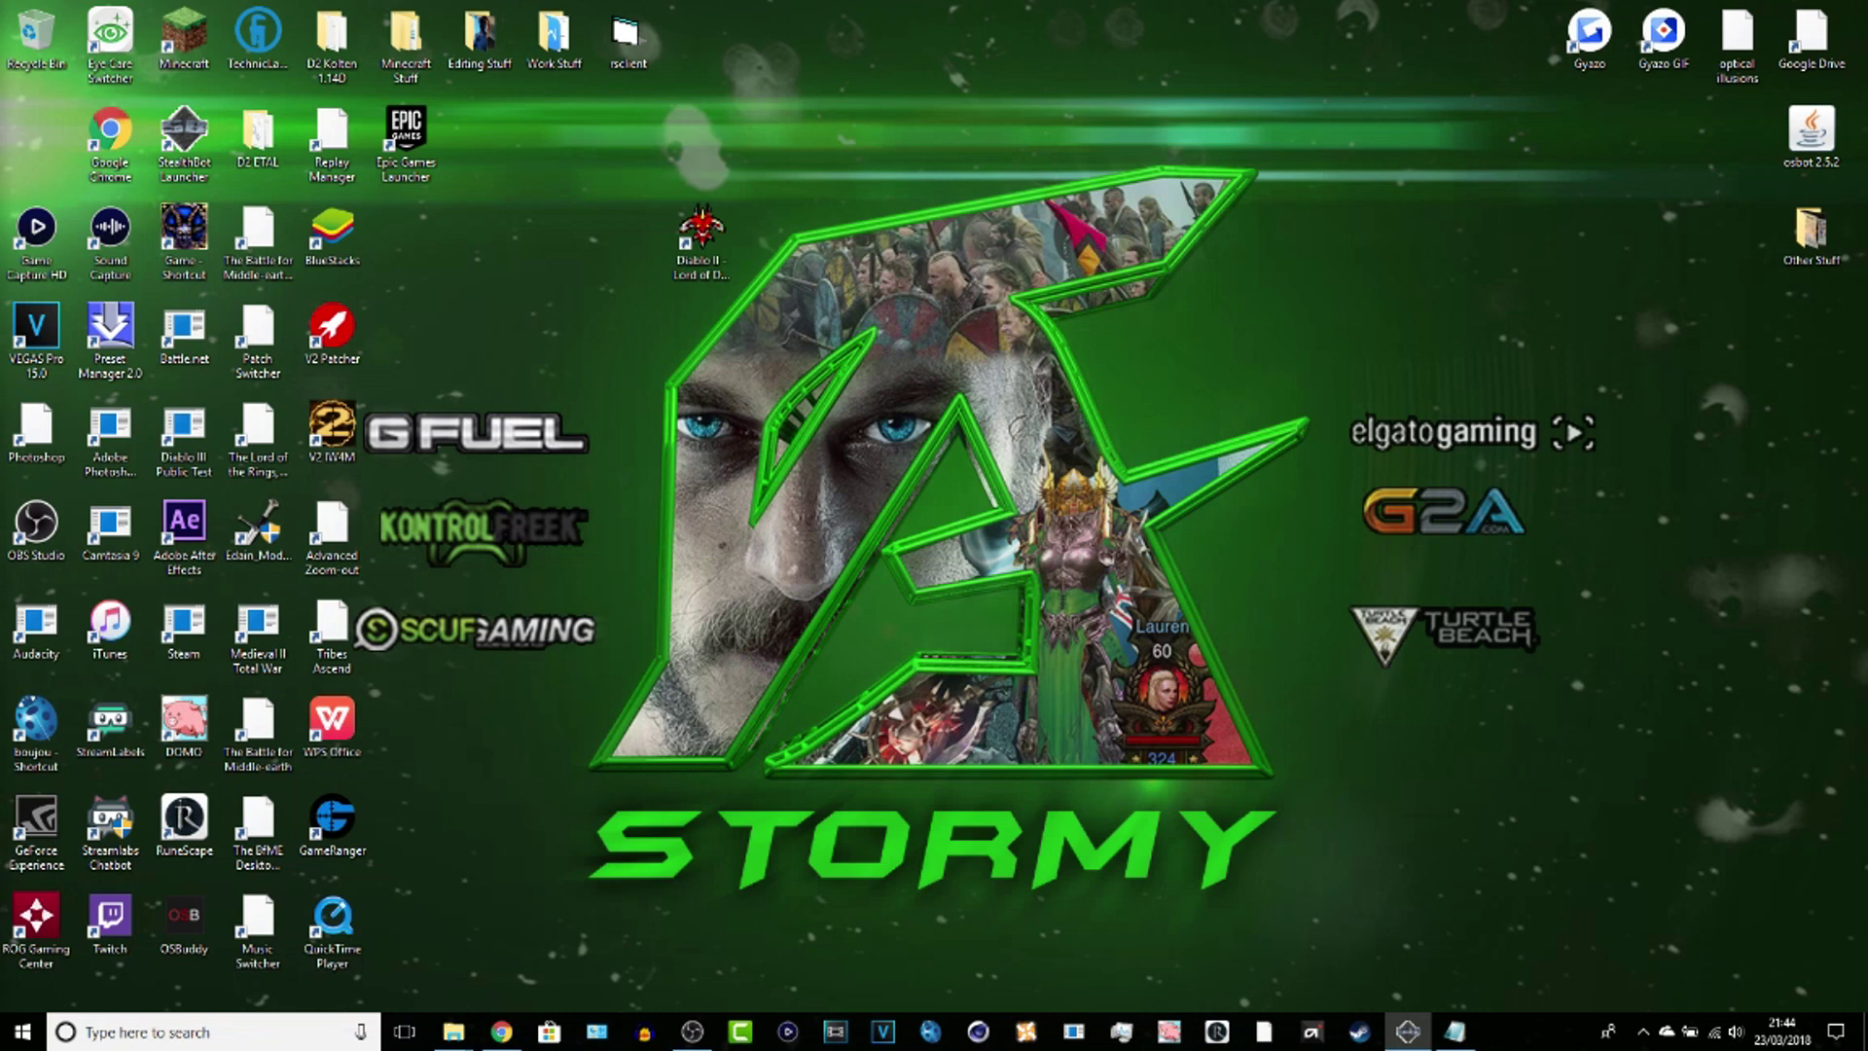
mouse_move(29, 171)
left_mouse_down()
mouse_move(49, 564)
mouse_move(136, 924)
mouse_move(68, 875)
mouse_move(42, 754)
mouse_move(47, 185)
left_mouse_up()
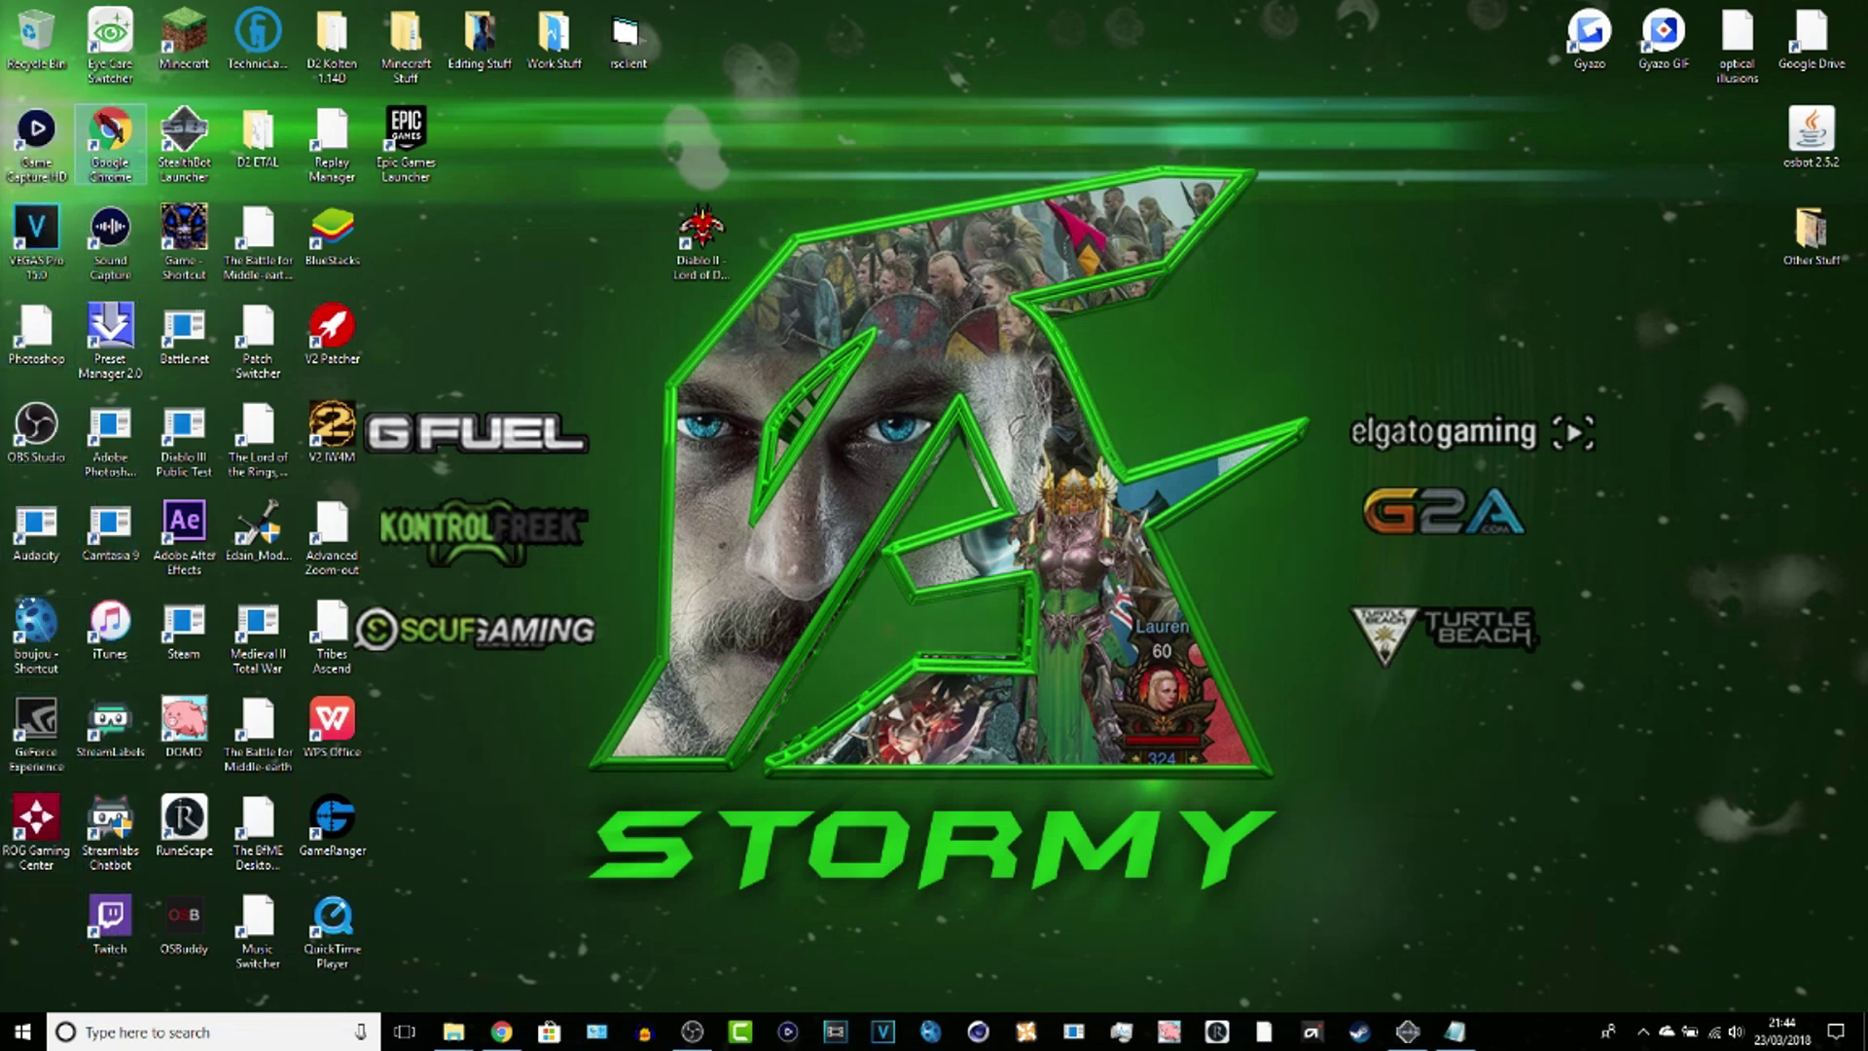
left_click_drag(110, 39, 36, 924)
left_click_drag(110, 88, 117, 973)
left_click_drag(110, 141, 110, 920)
left_click_drag(209, 95, 219, 973)
left_click_drag(189, 156, 185, 924)
left_click_drag(255, 54, 239, 958)
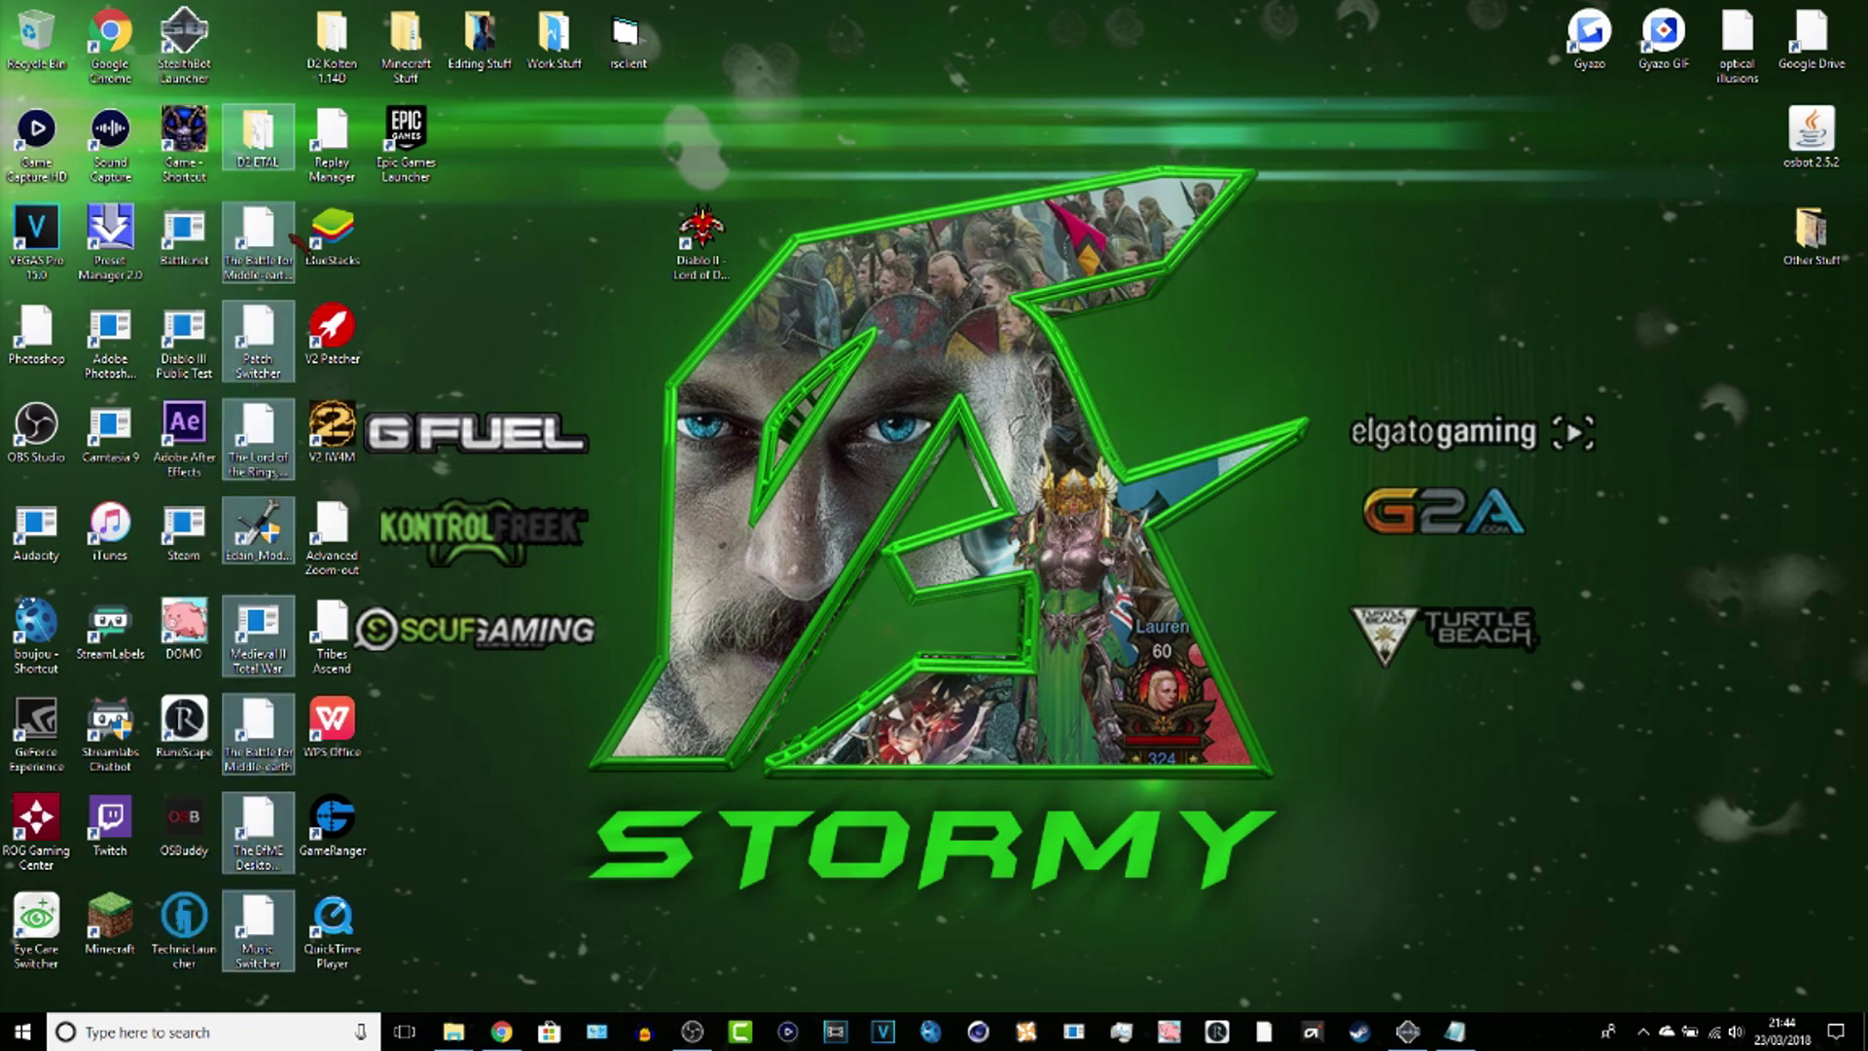
left_click_drag(258, 136, 258, 39)
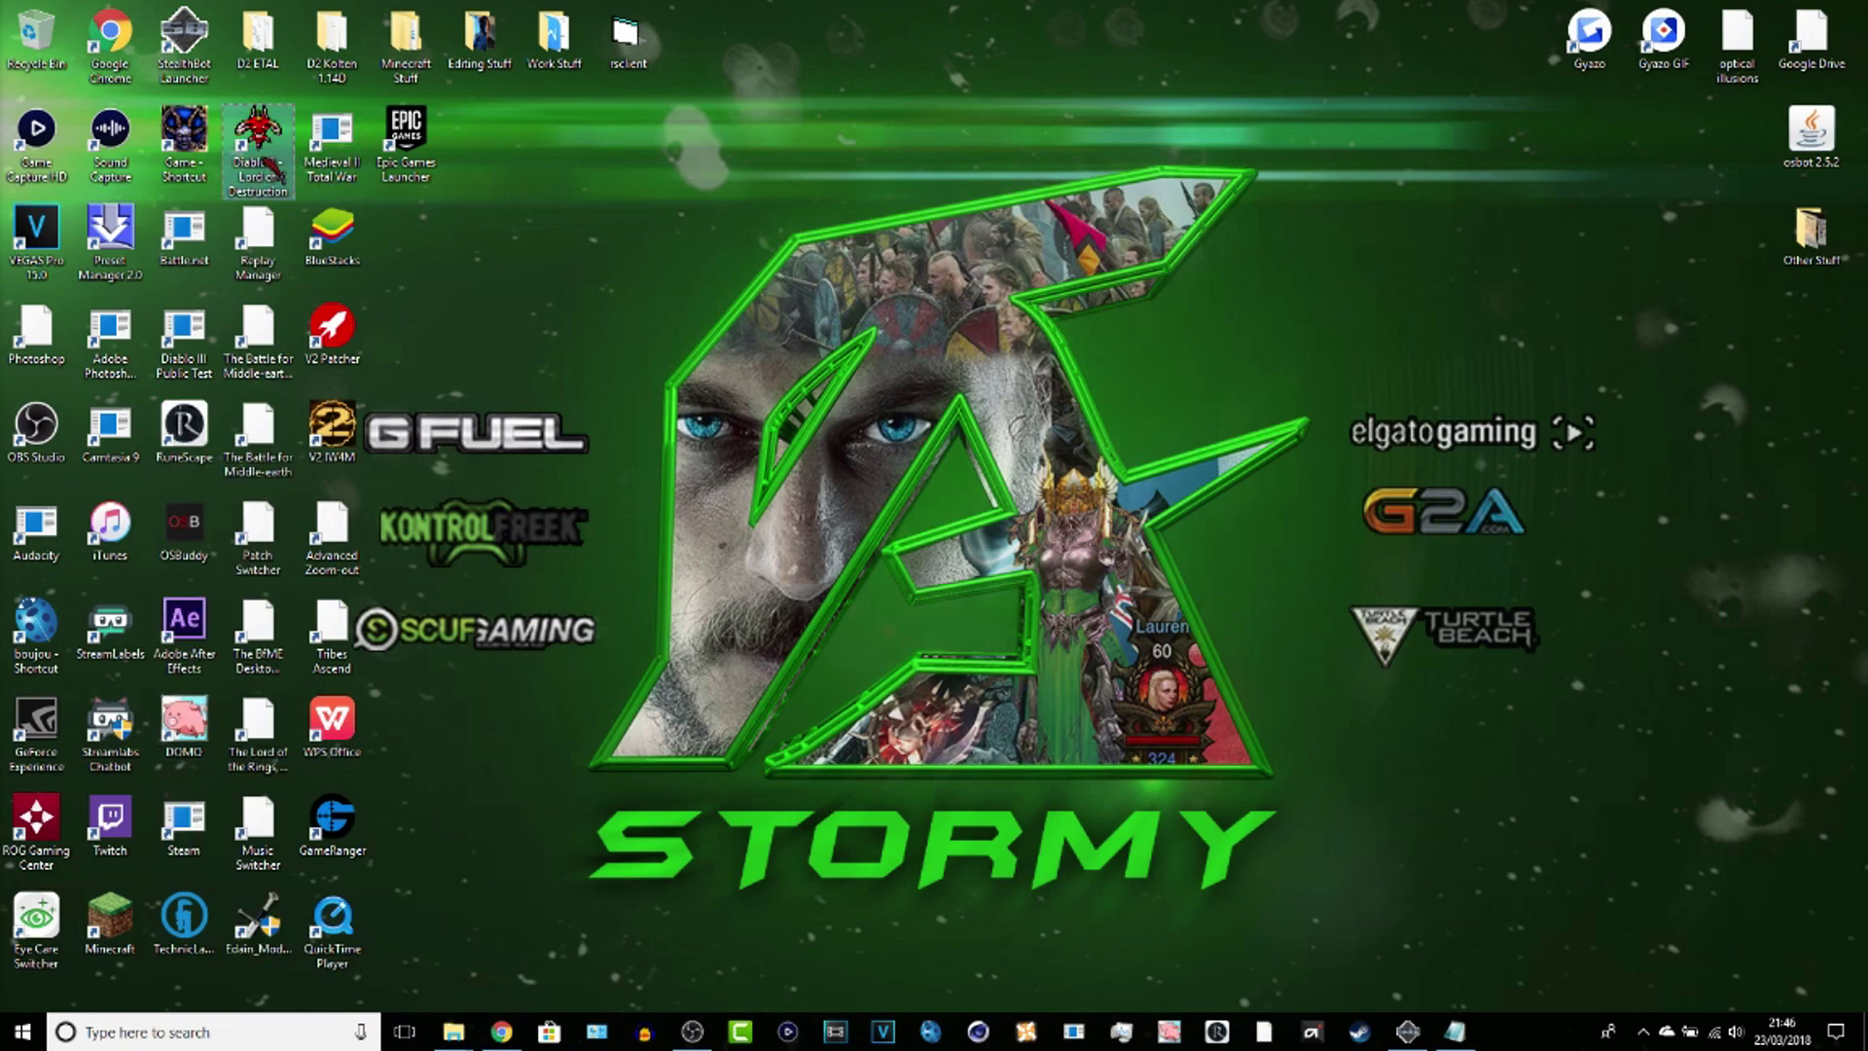
Step: Check the Diablo II shortcut's file location, then close that folder window
right_click(259, 154)
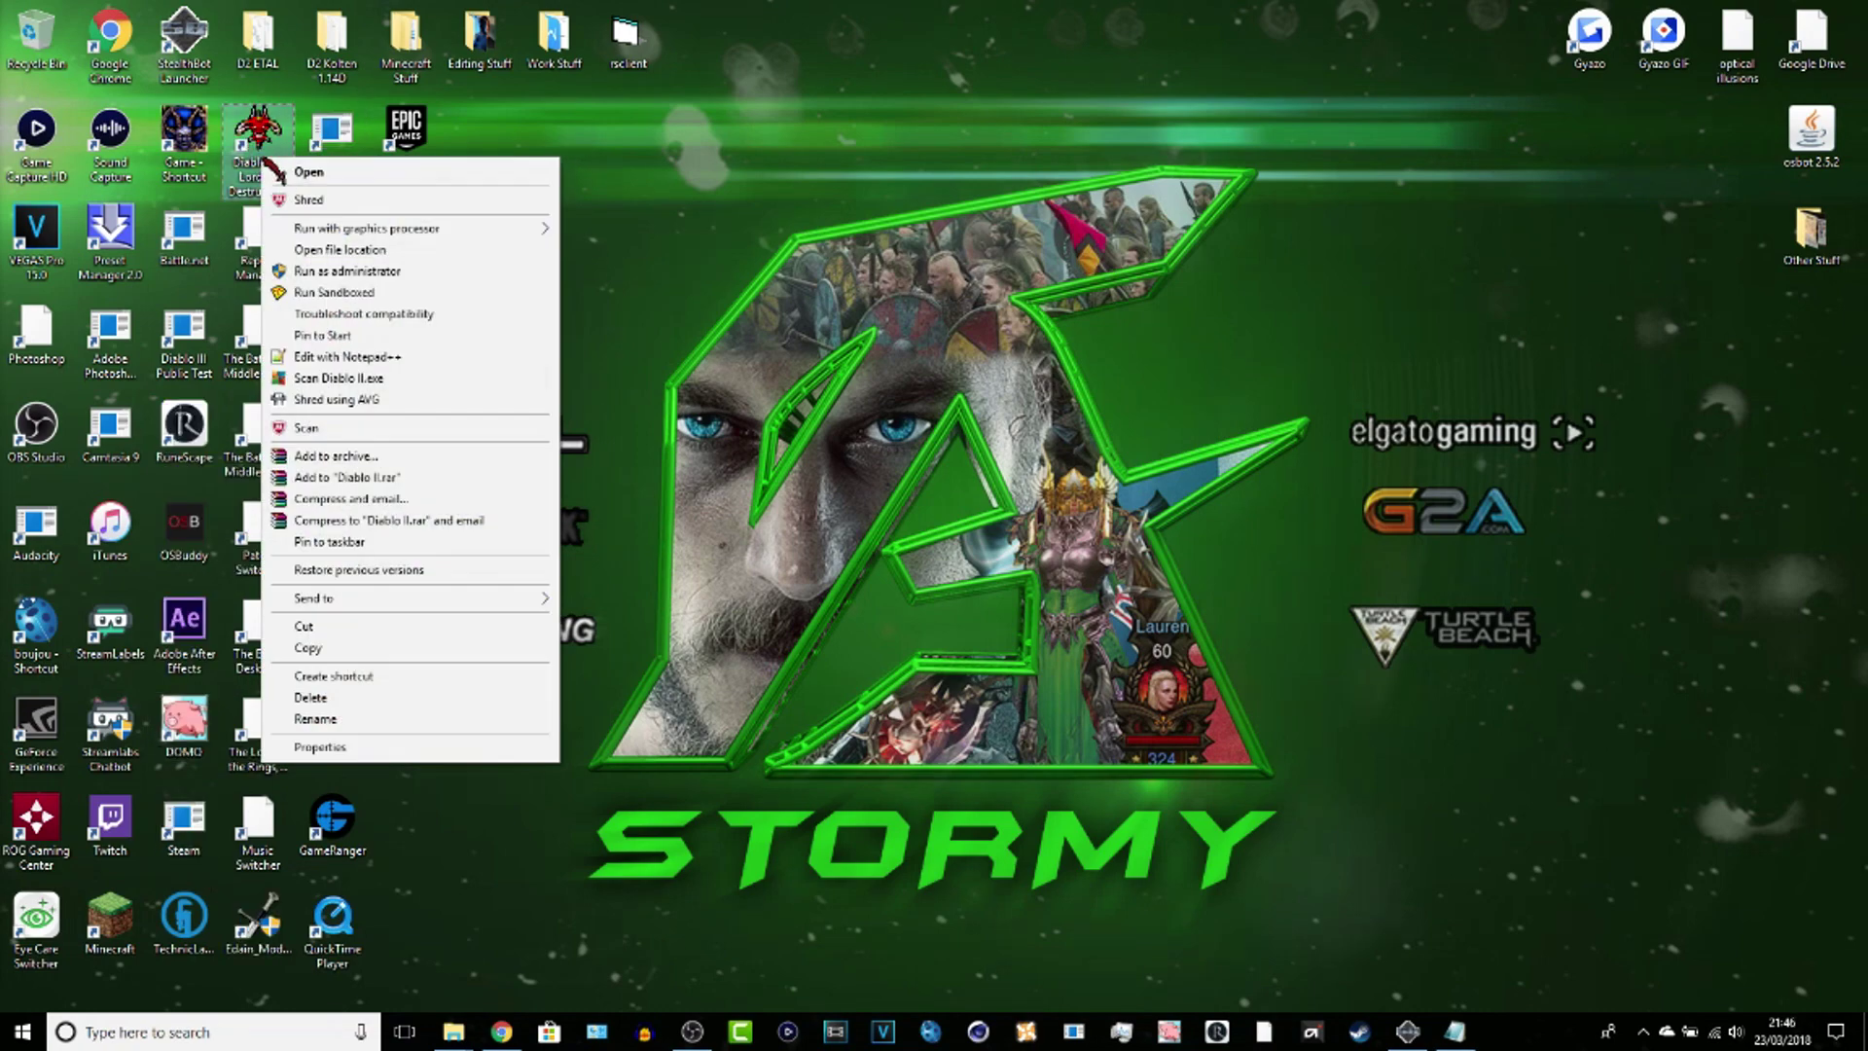
left_click(362, 251)
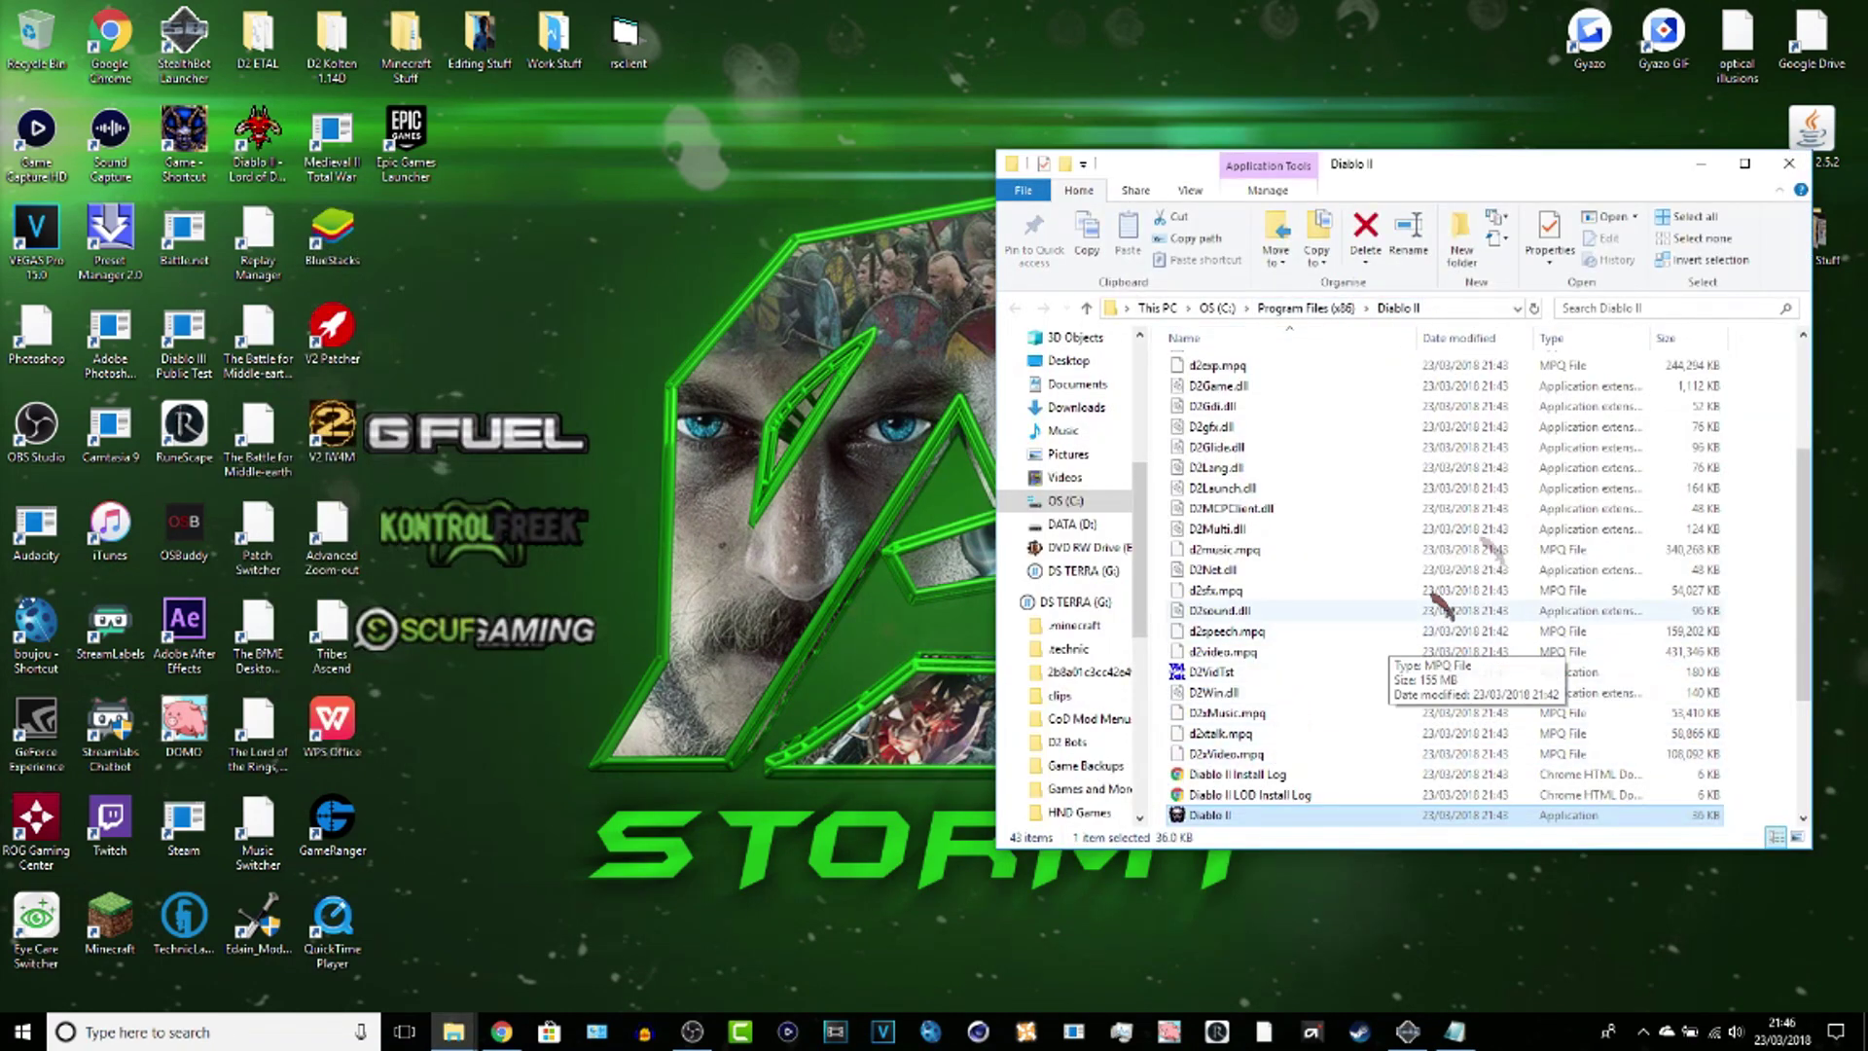
left_click(1802, 169)
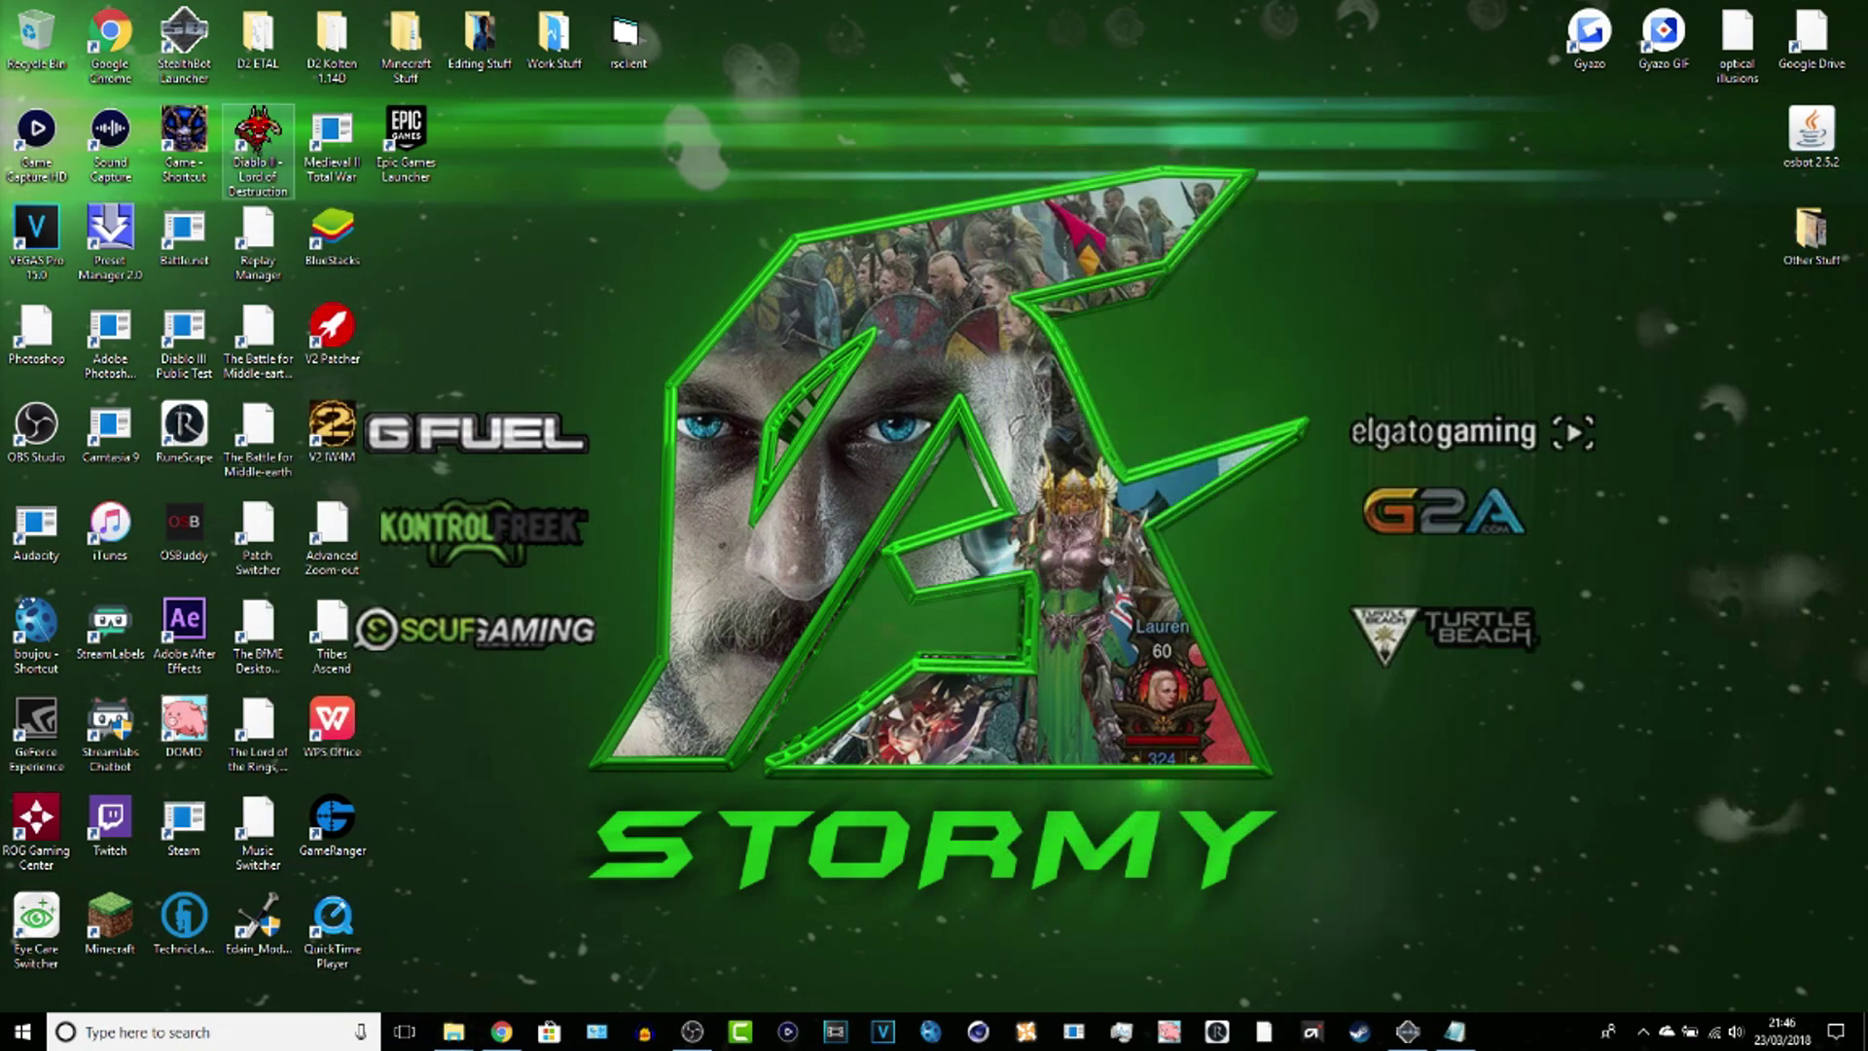
Step: Append -w -direct -txt to the Lord of Destruction shortcut's target and apply with admin permission
right_click(238, 125)
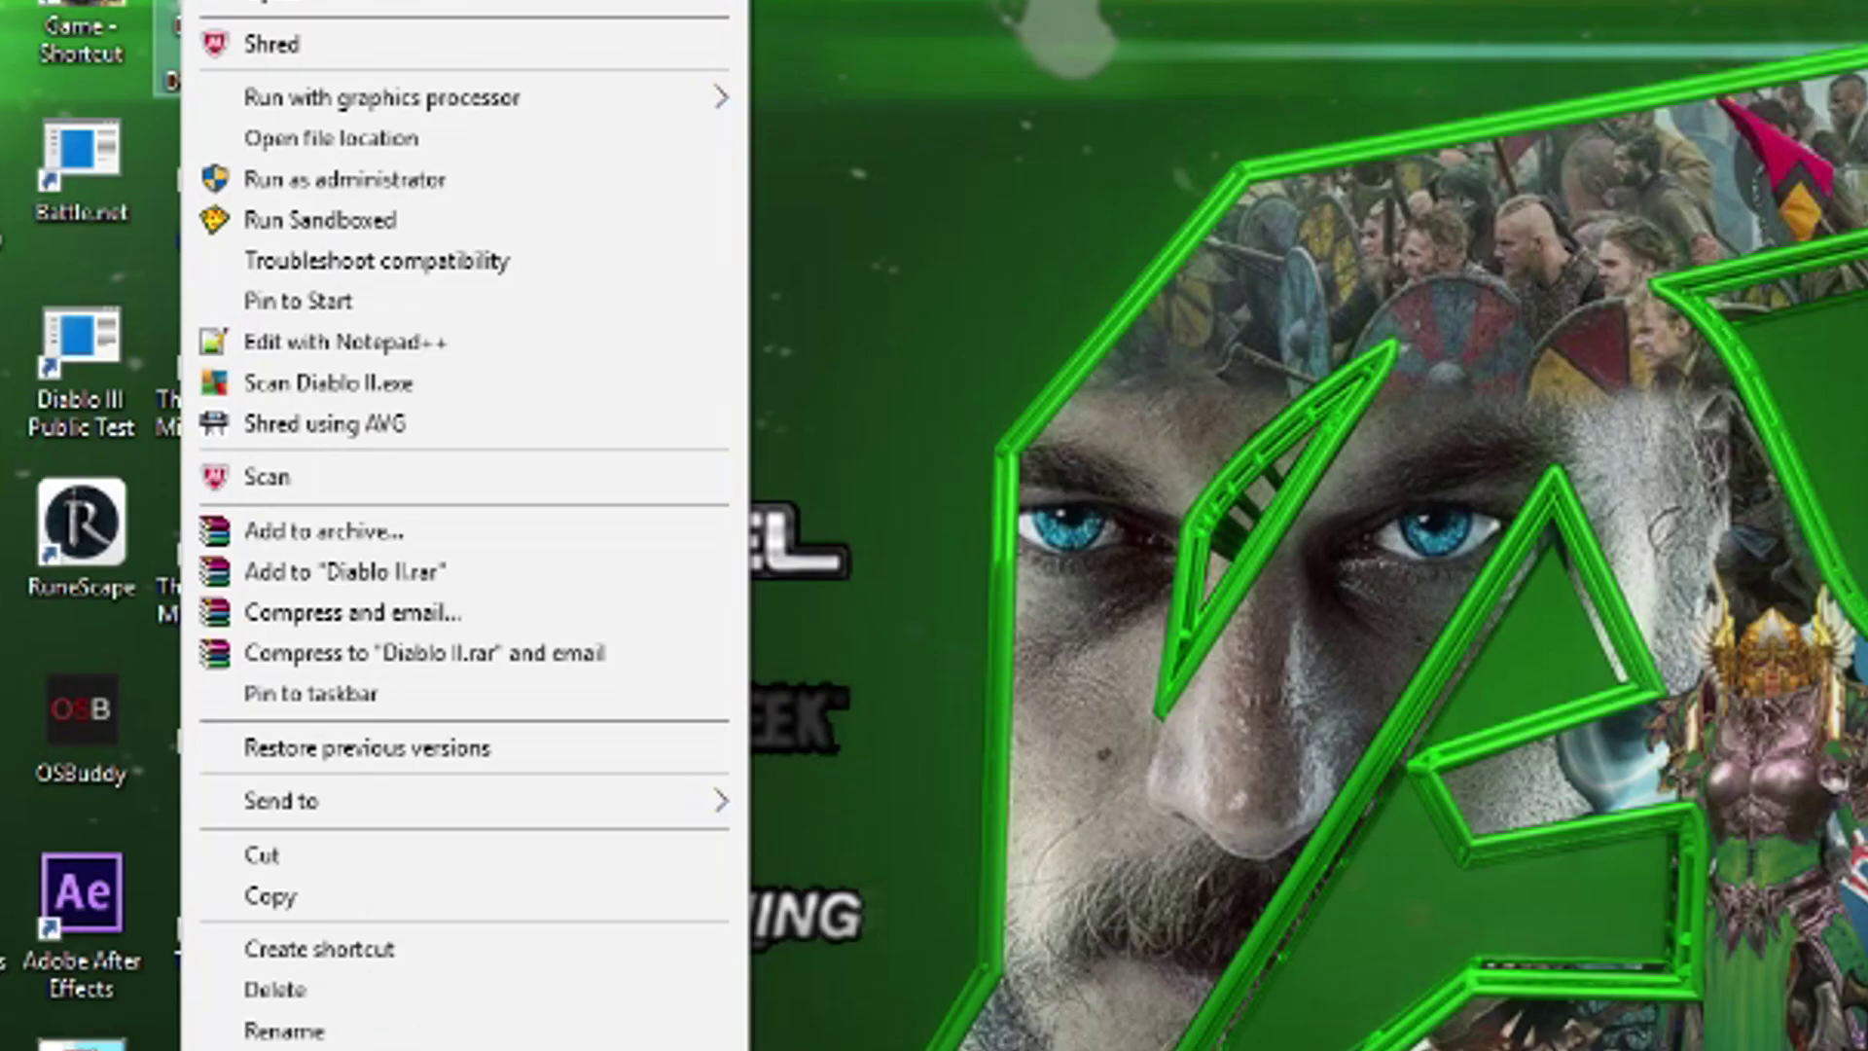
left_click(282, 1050)
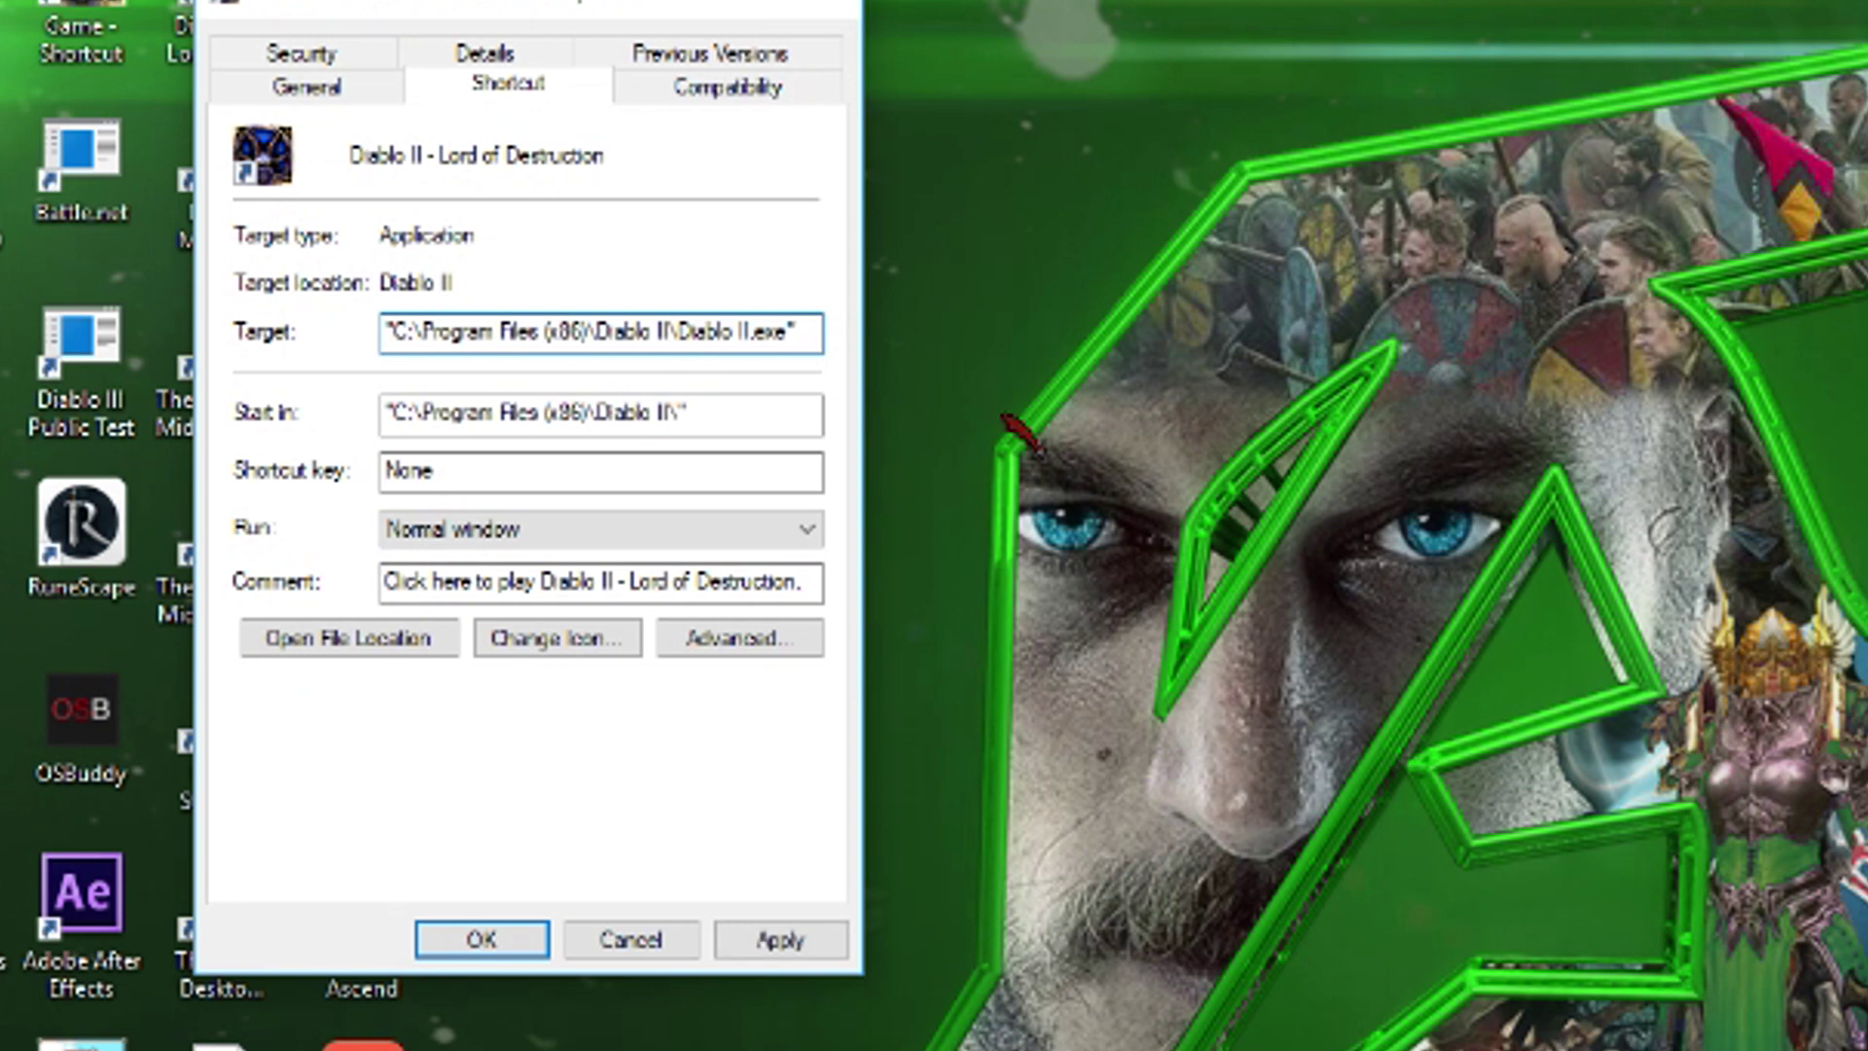
type("-w -")
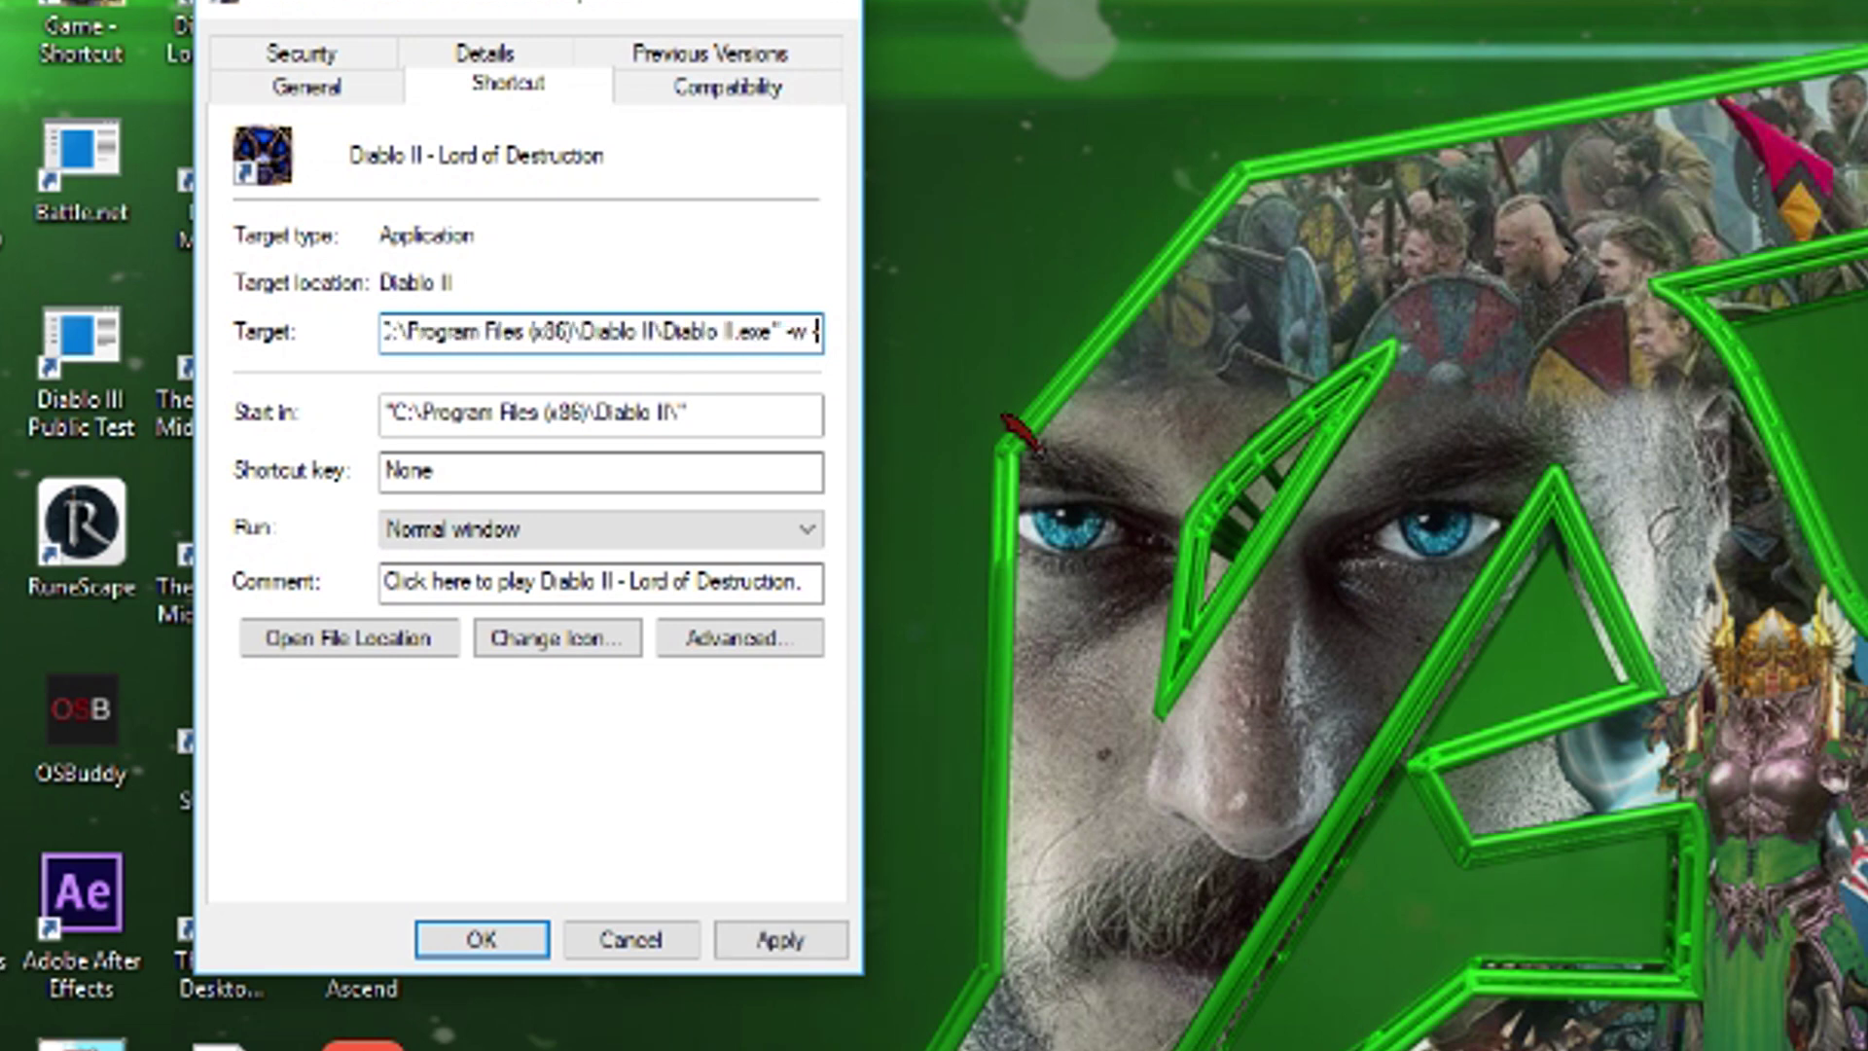
type("direct -")
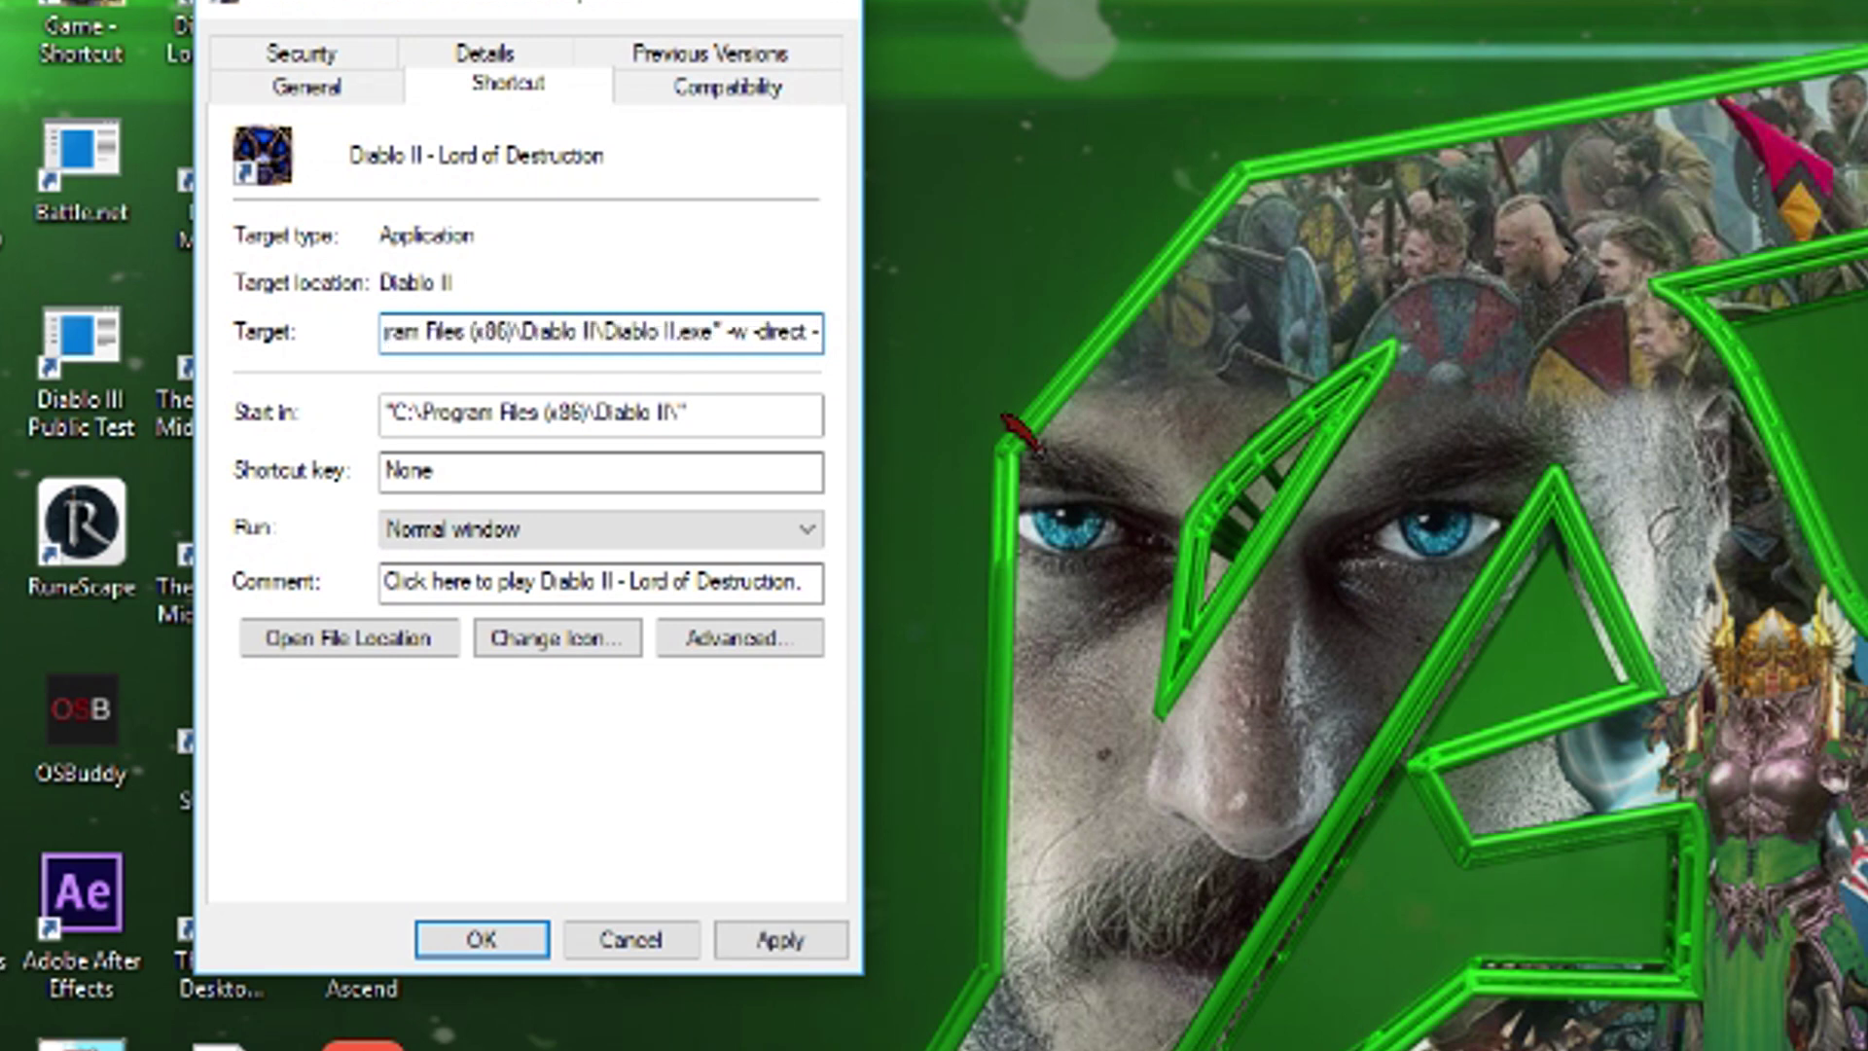
type("txt")
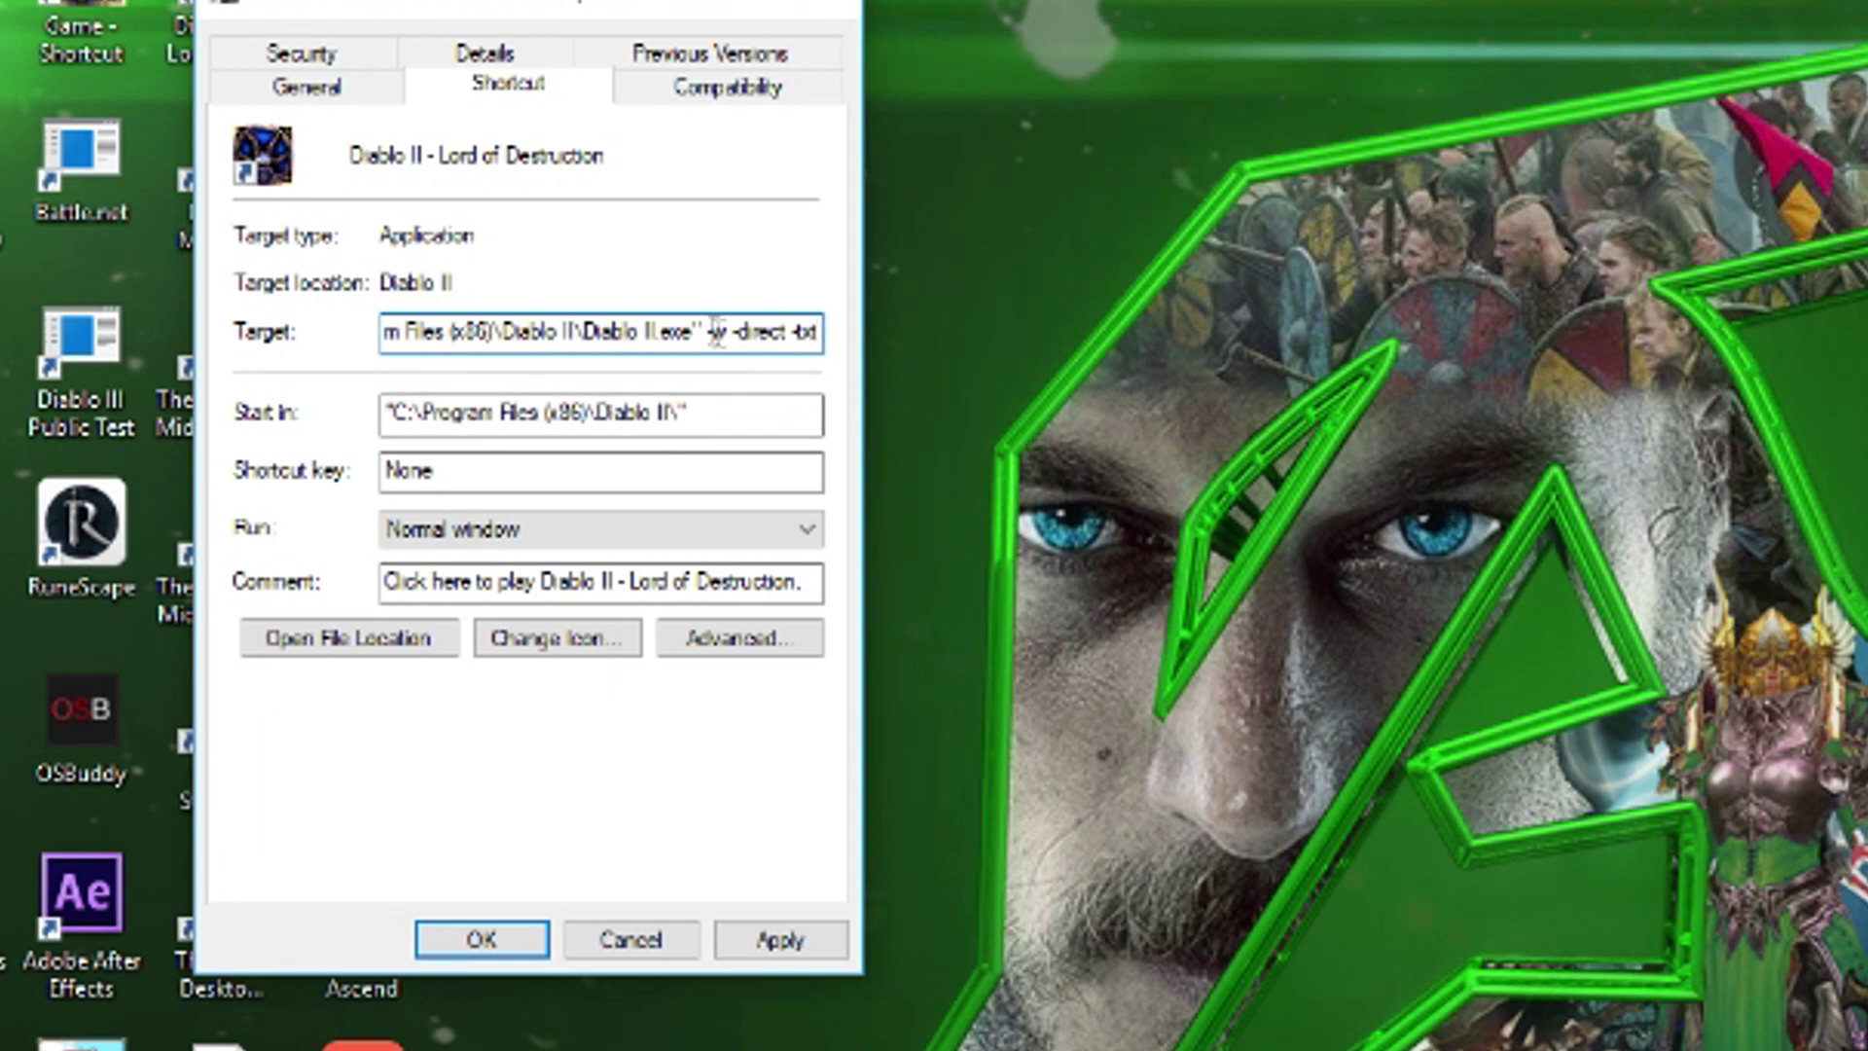
double_click(716, 331)
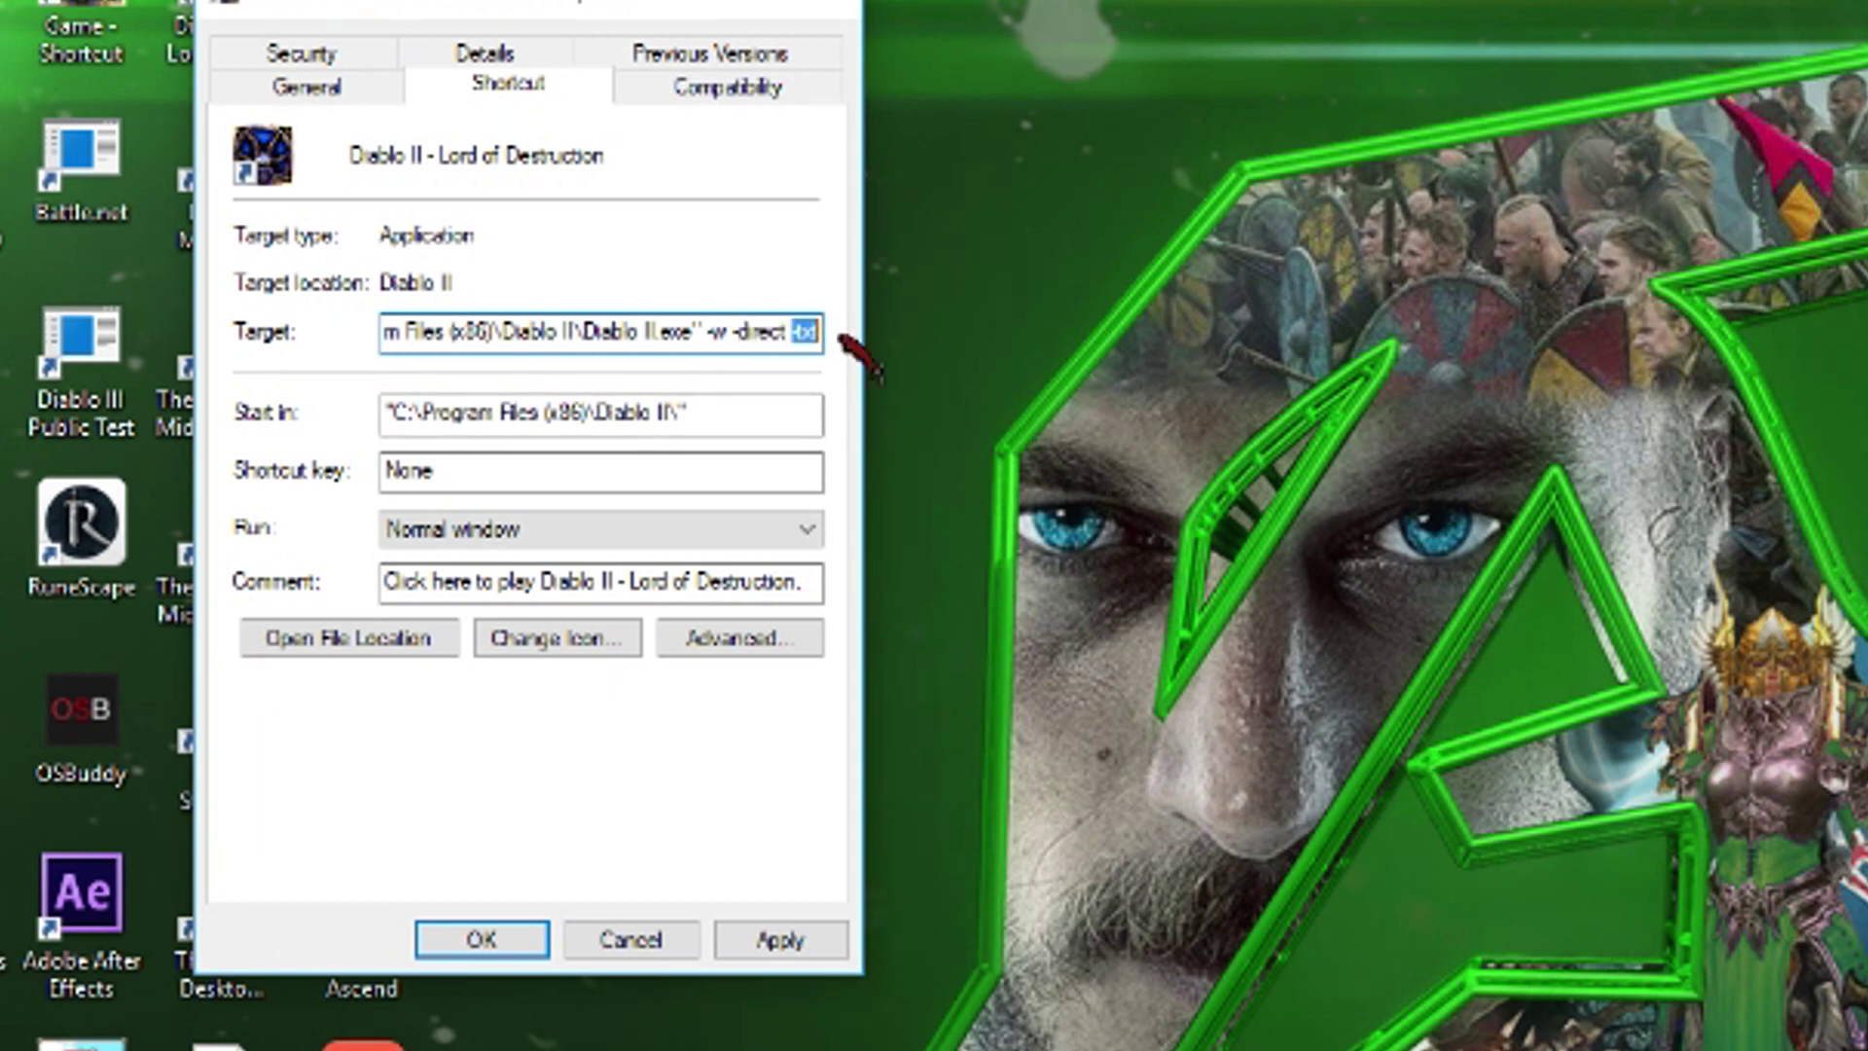
left_click(756, 331)
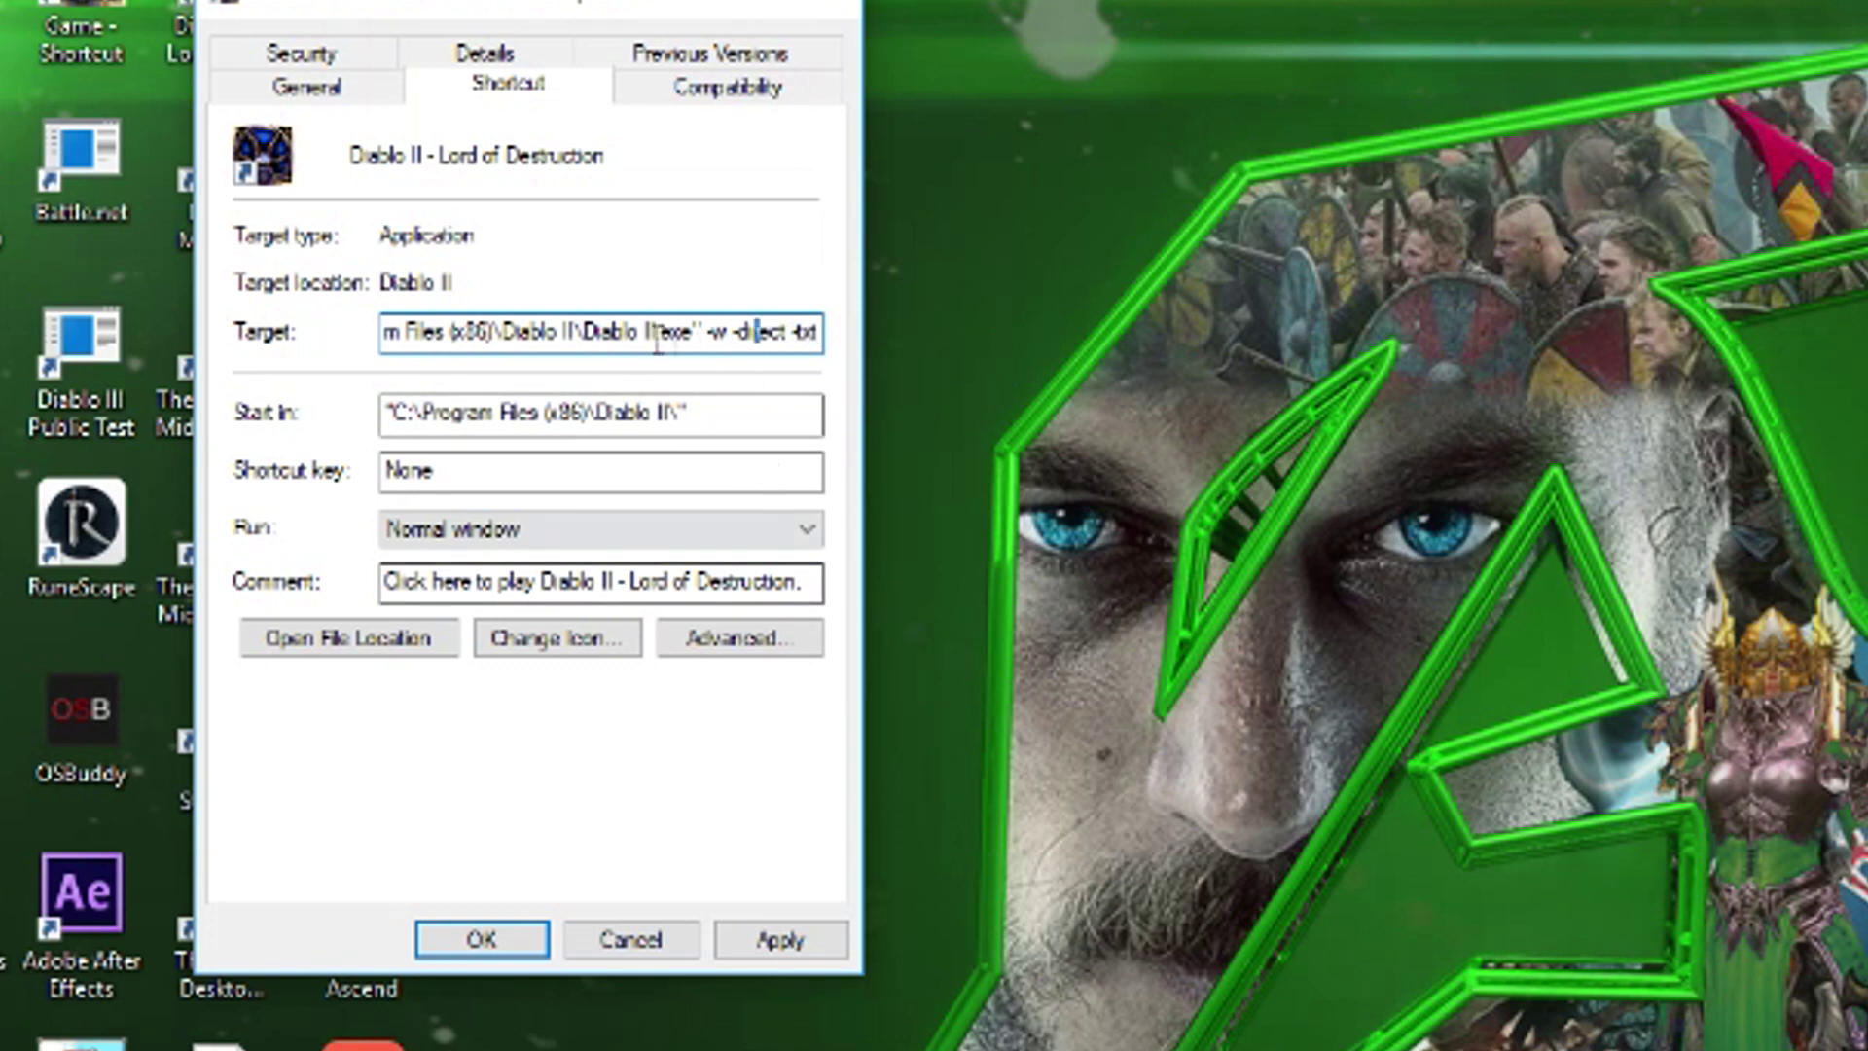
key("Left")
key("Left")
key("Left")
key("Left")
key("Left")
key("Left")
key("Left")
key("Left")
key("Left")
key("Left")
key("Left")
key("Left")
key("Left")
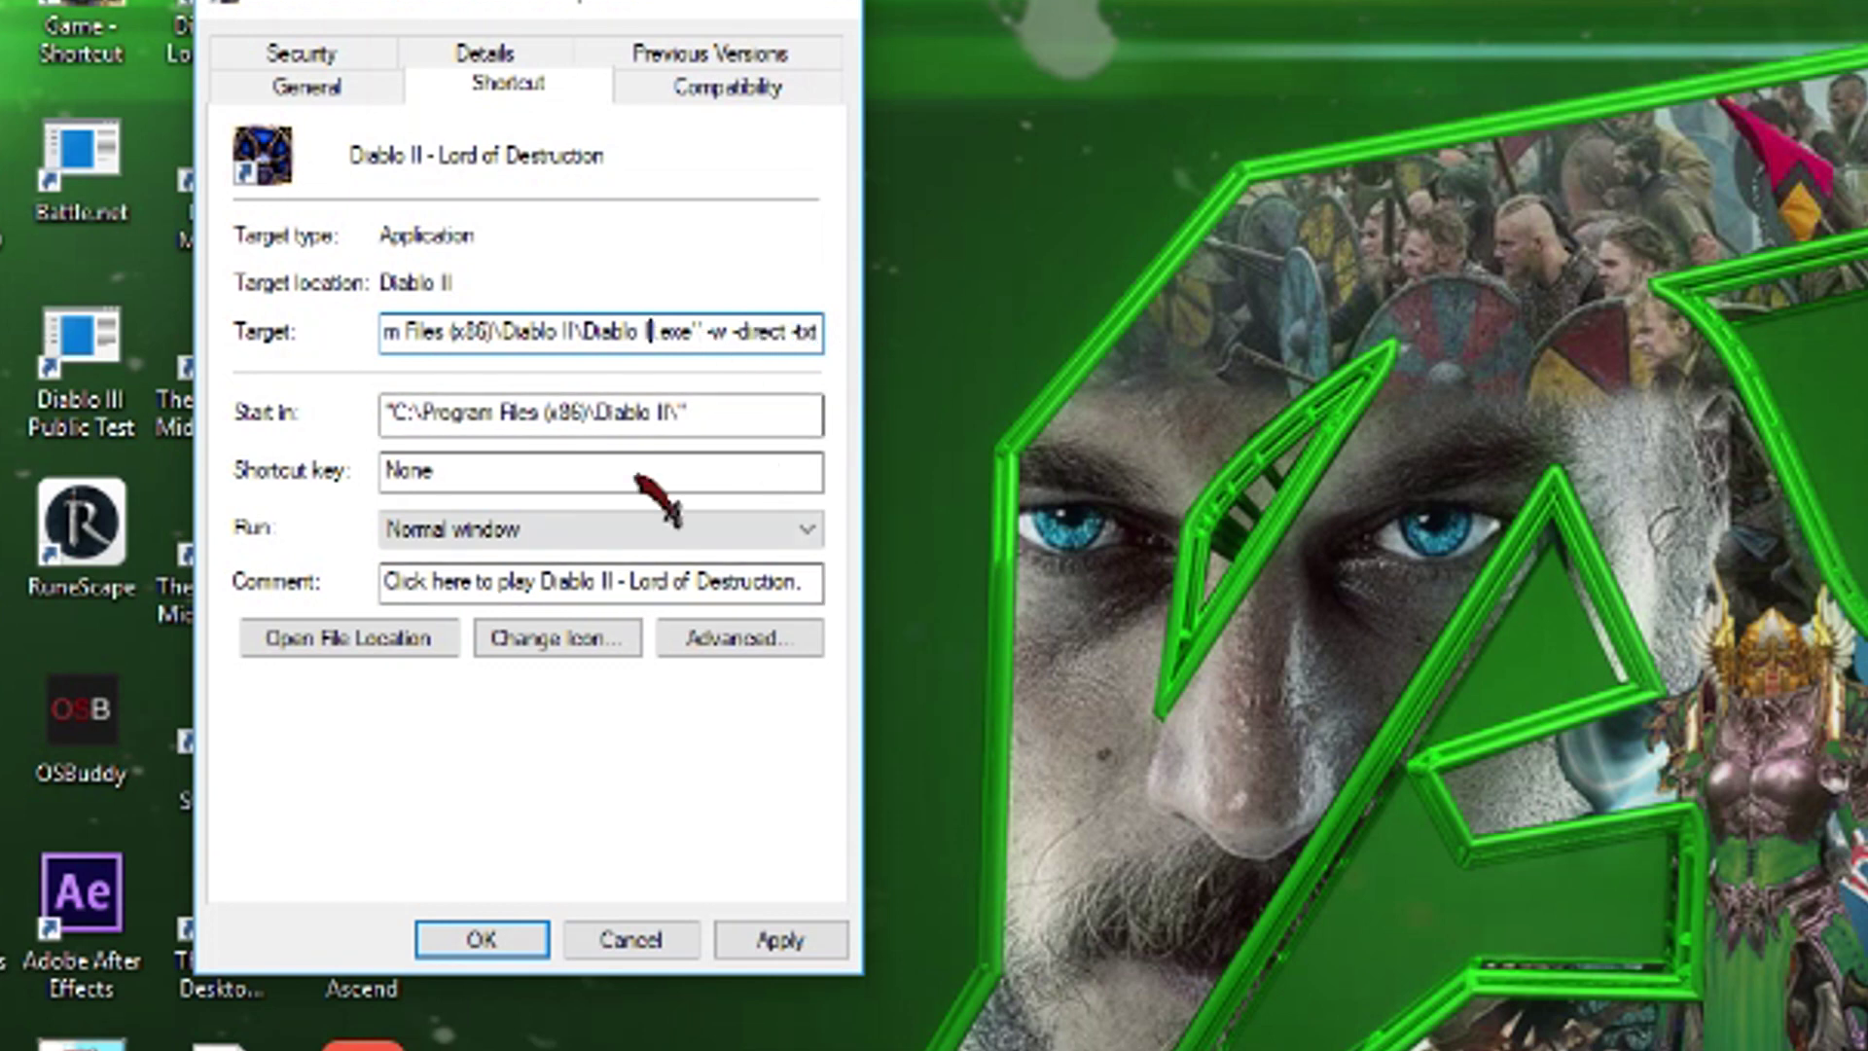
left_click(778, 940)
left_click(584, 565)
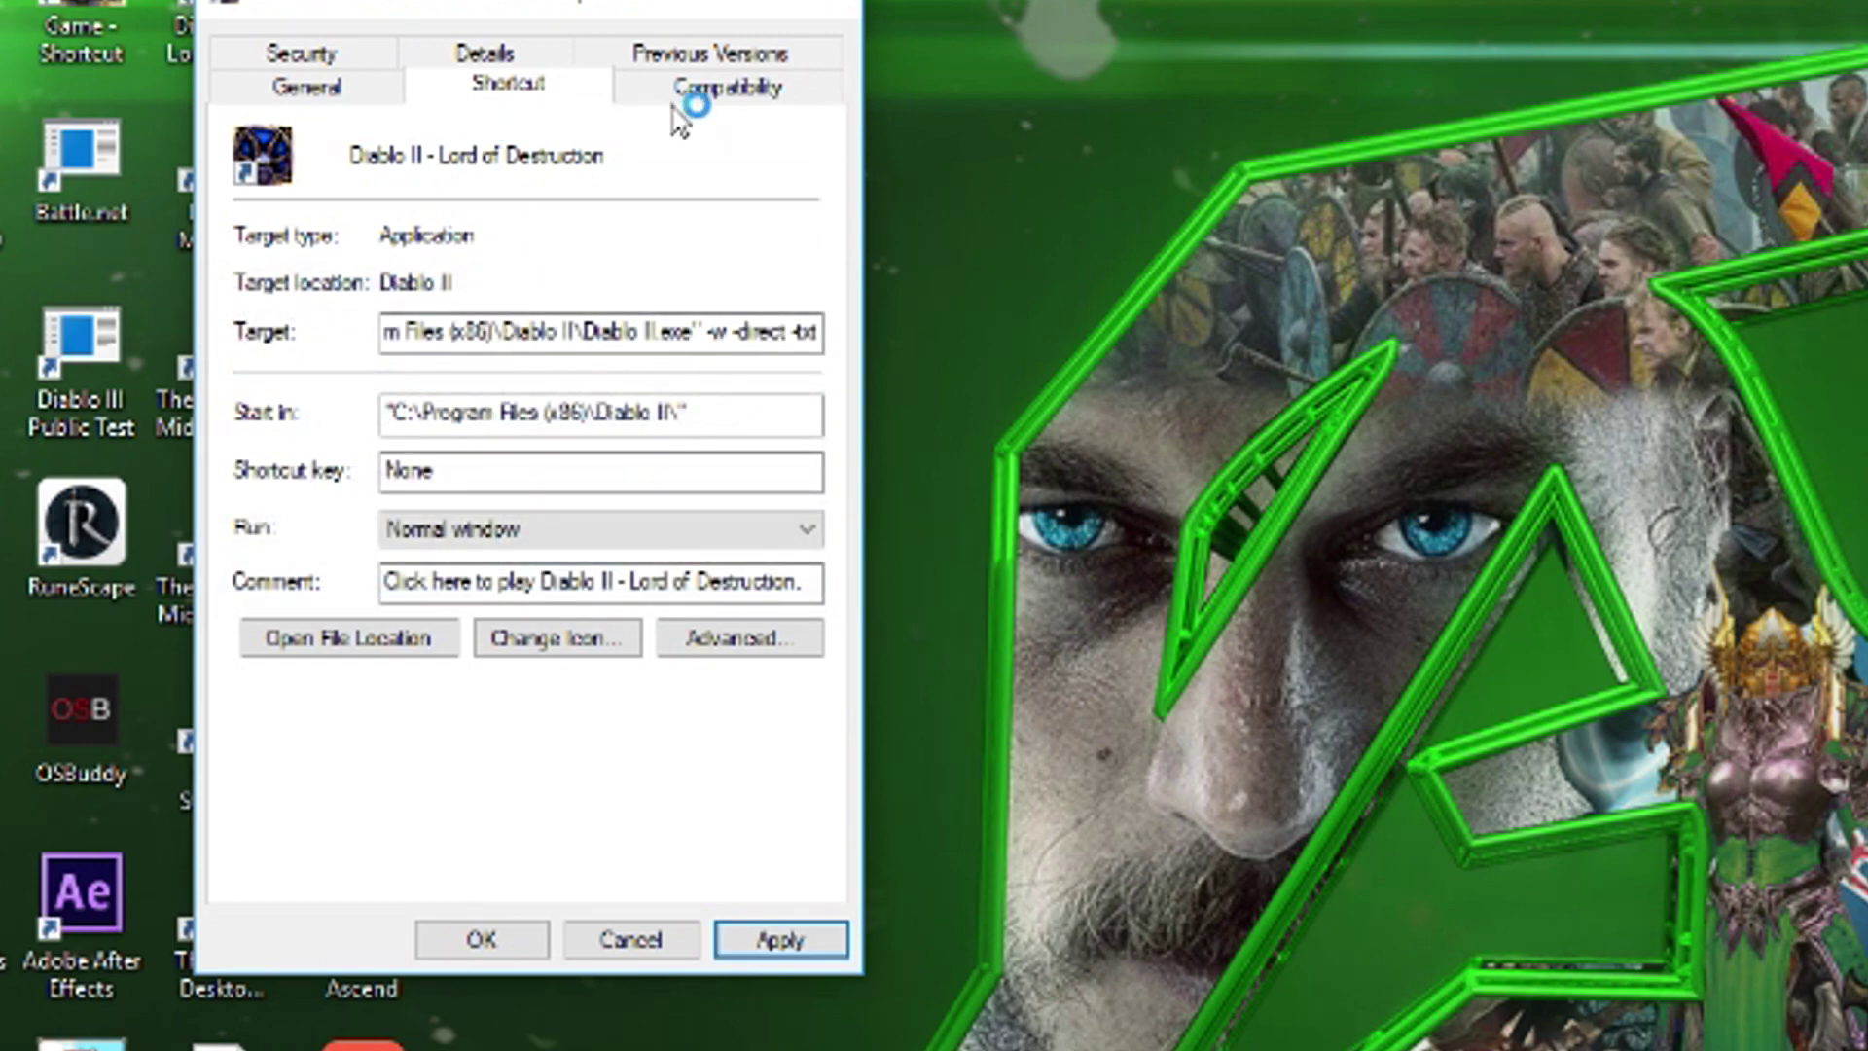
Step: Set the shortcut to always run as administrator and close its properties
left_click(696, 95)
left_click(379, 778)
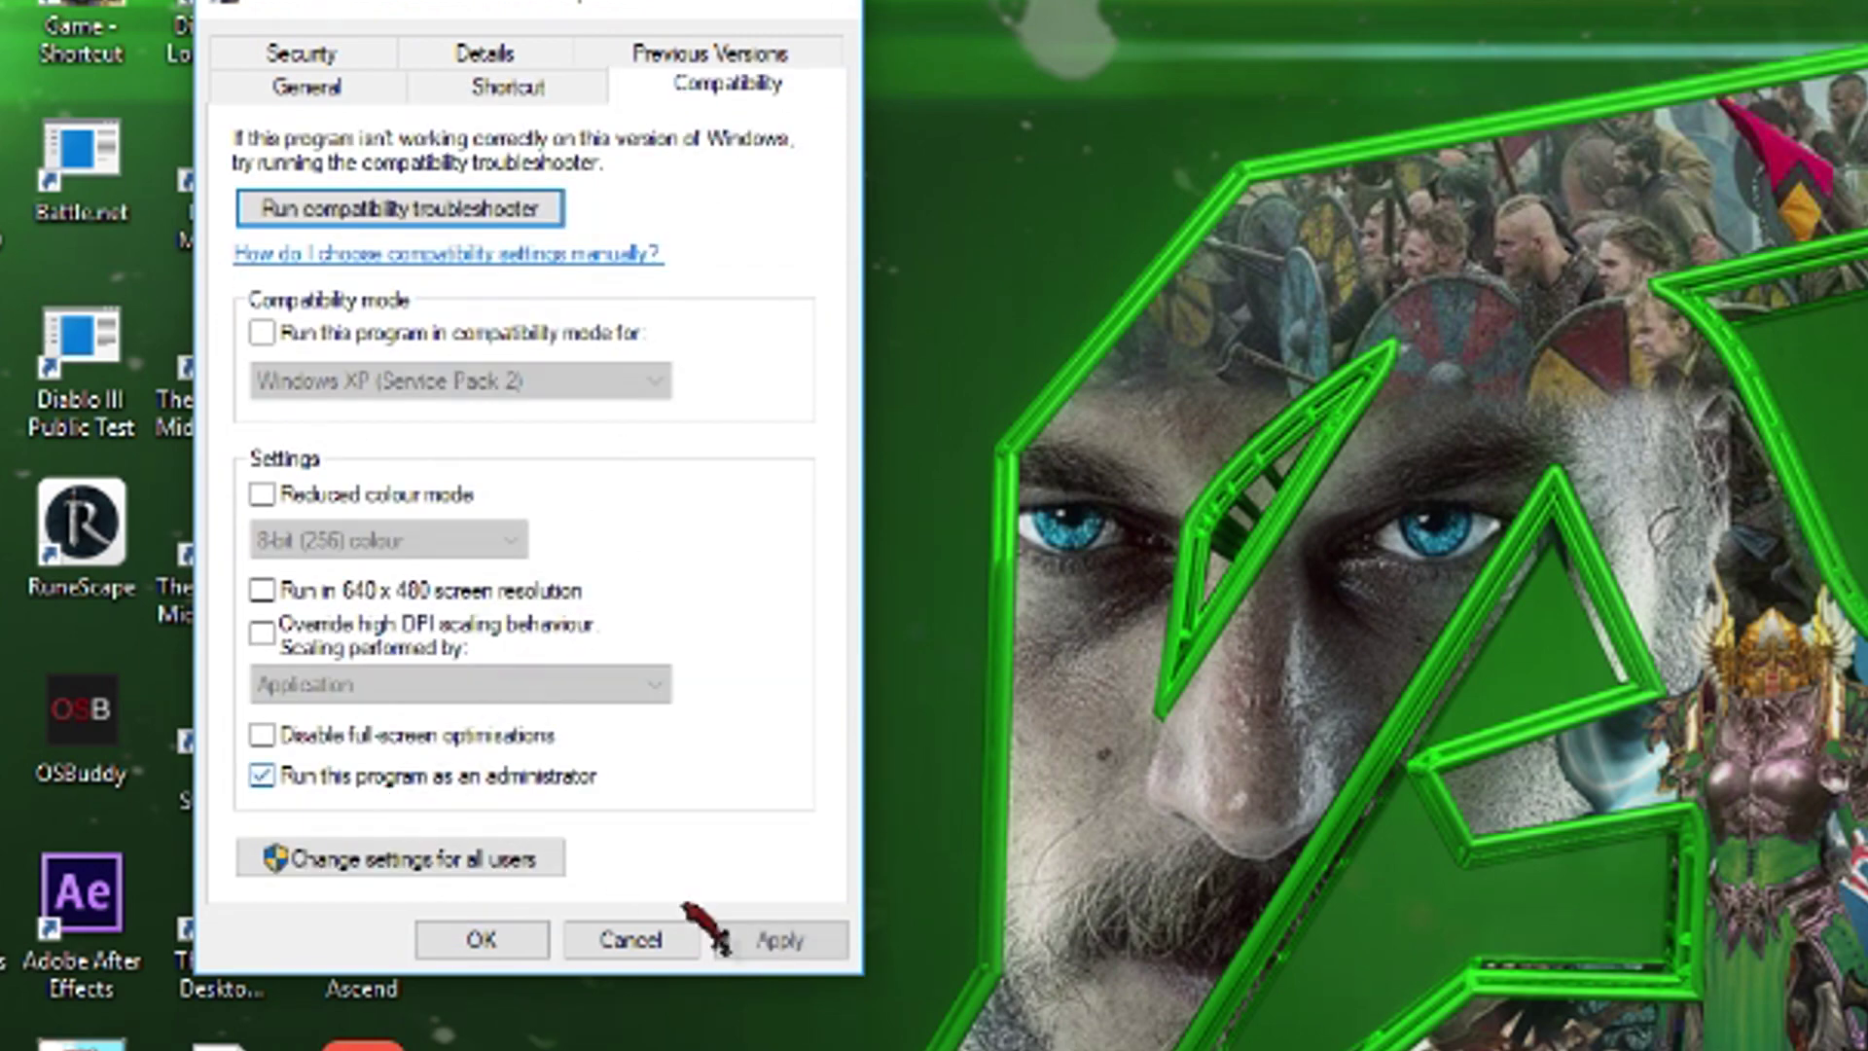
left_click(763, 940)
left_click(491, 939)
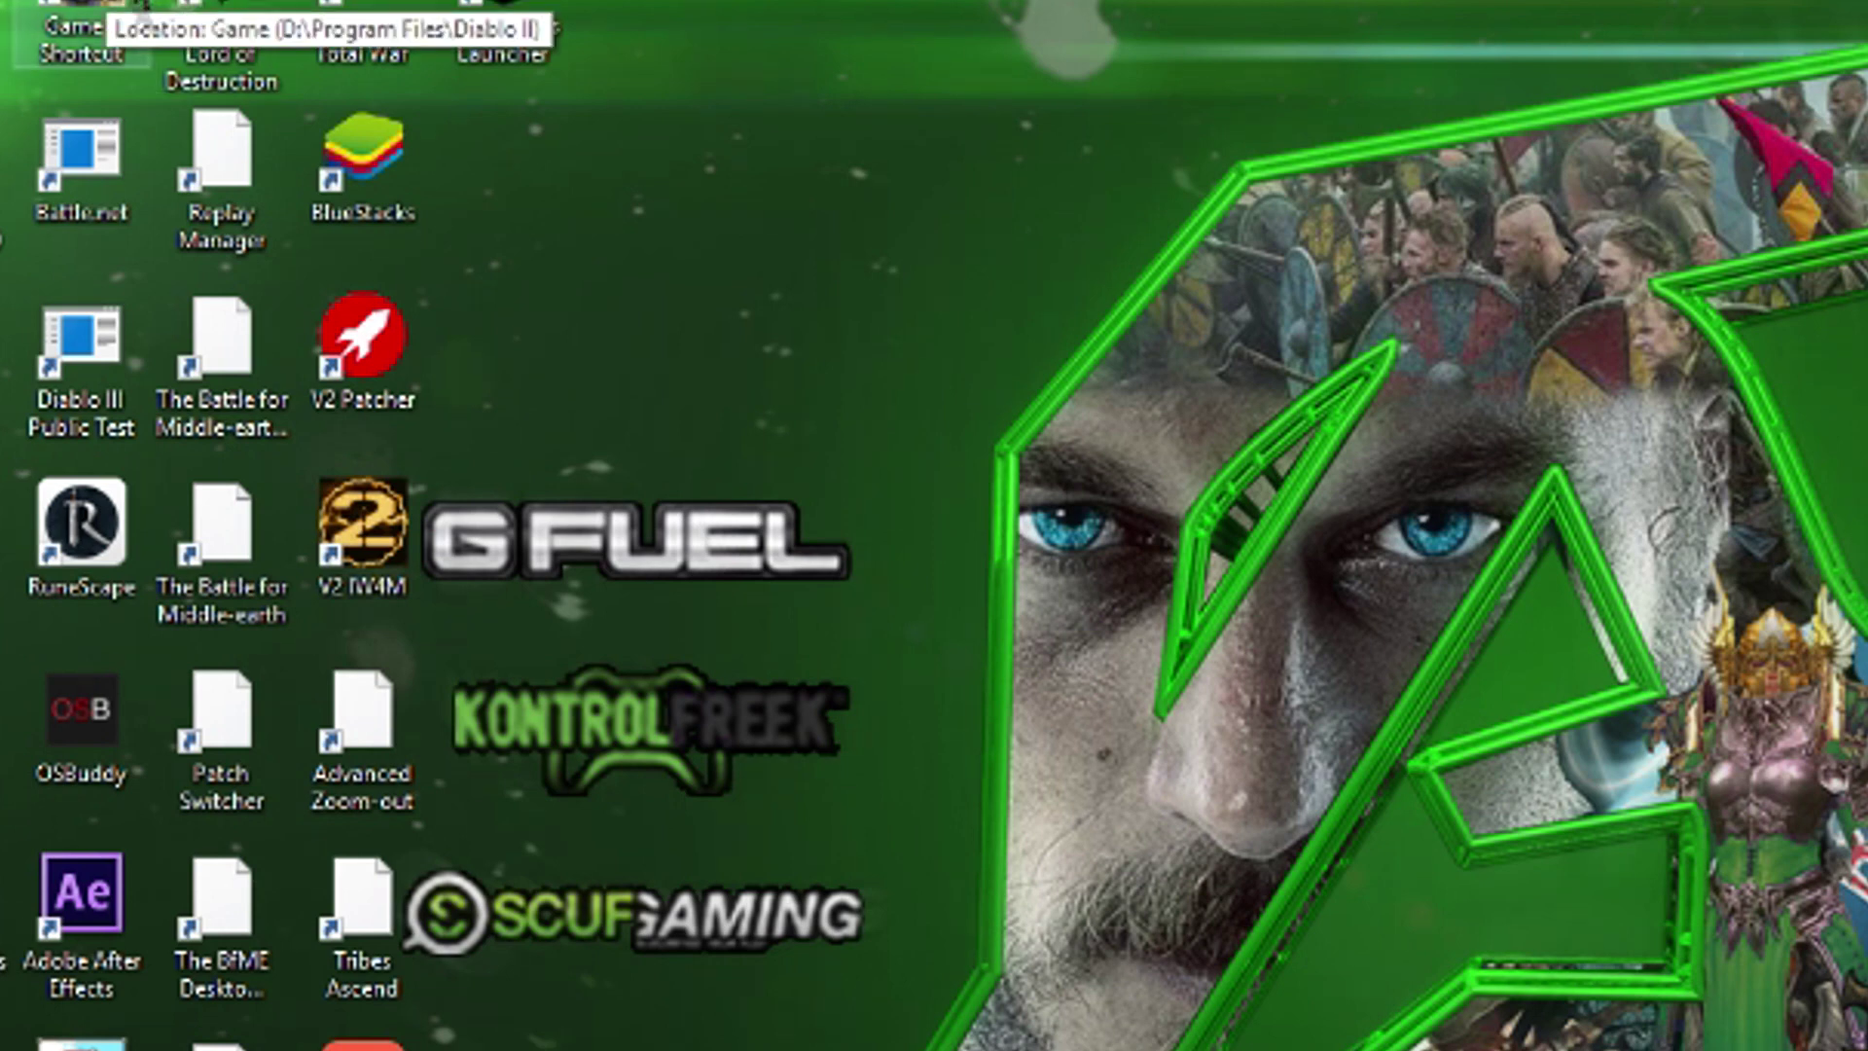
left_click(111, 23)
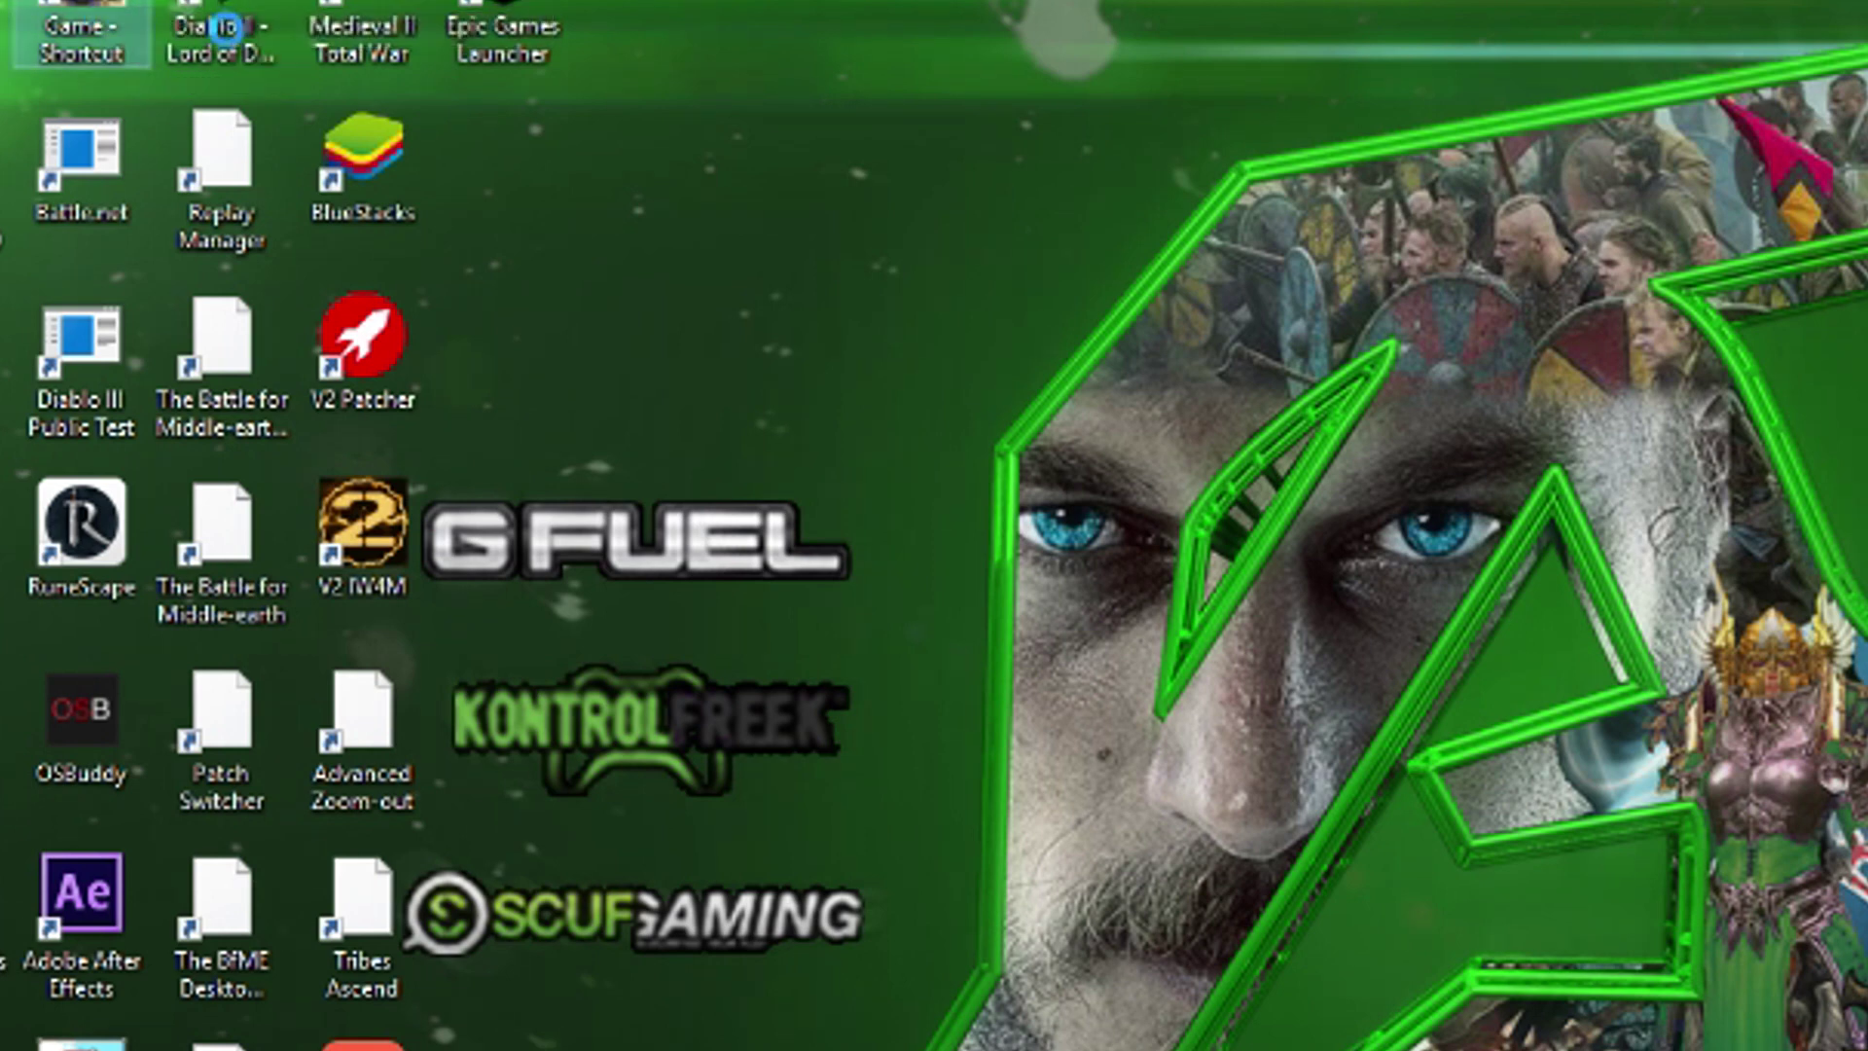
Step: Launch the Game shortcut, then set the D: Diablo II LoD shortcut to run as administrator
right_click(226, 28)
left_click(255, 45)
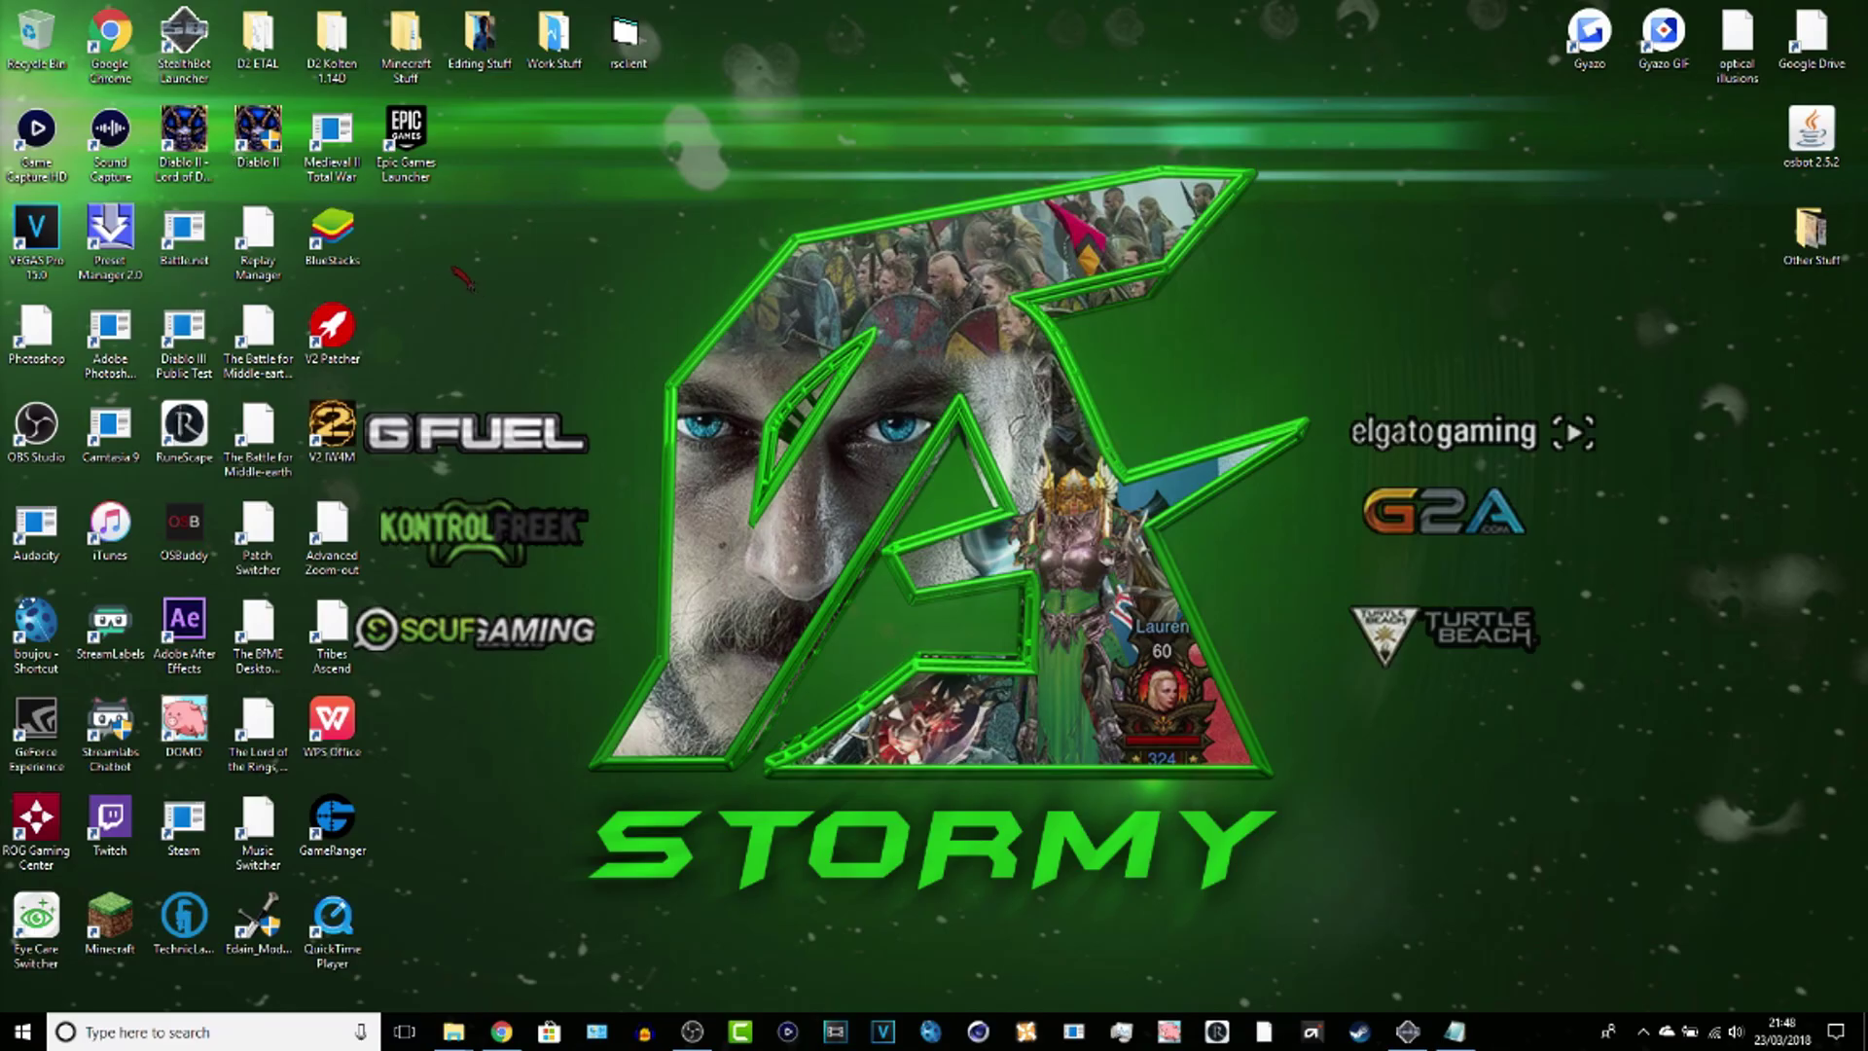
left_click(206, 160)
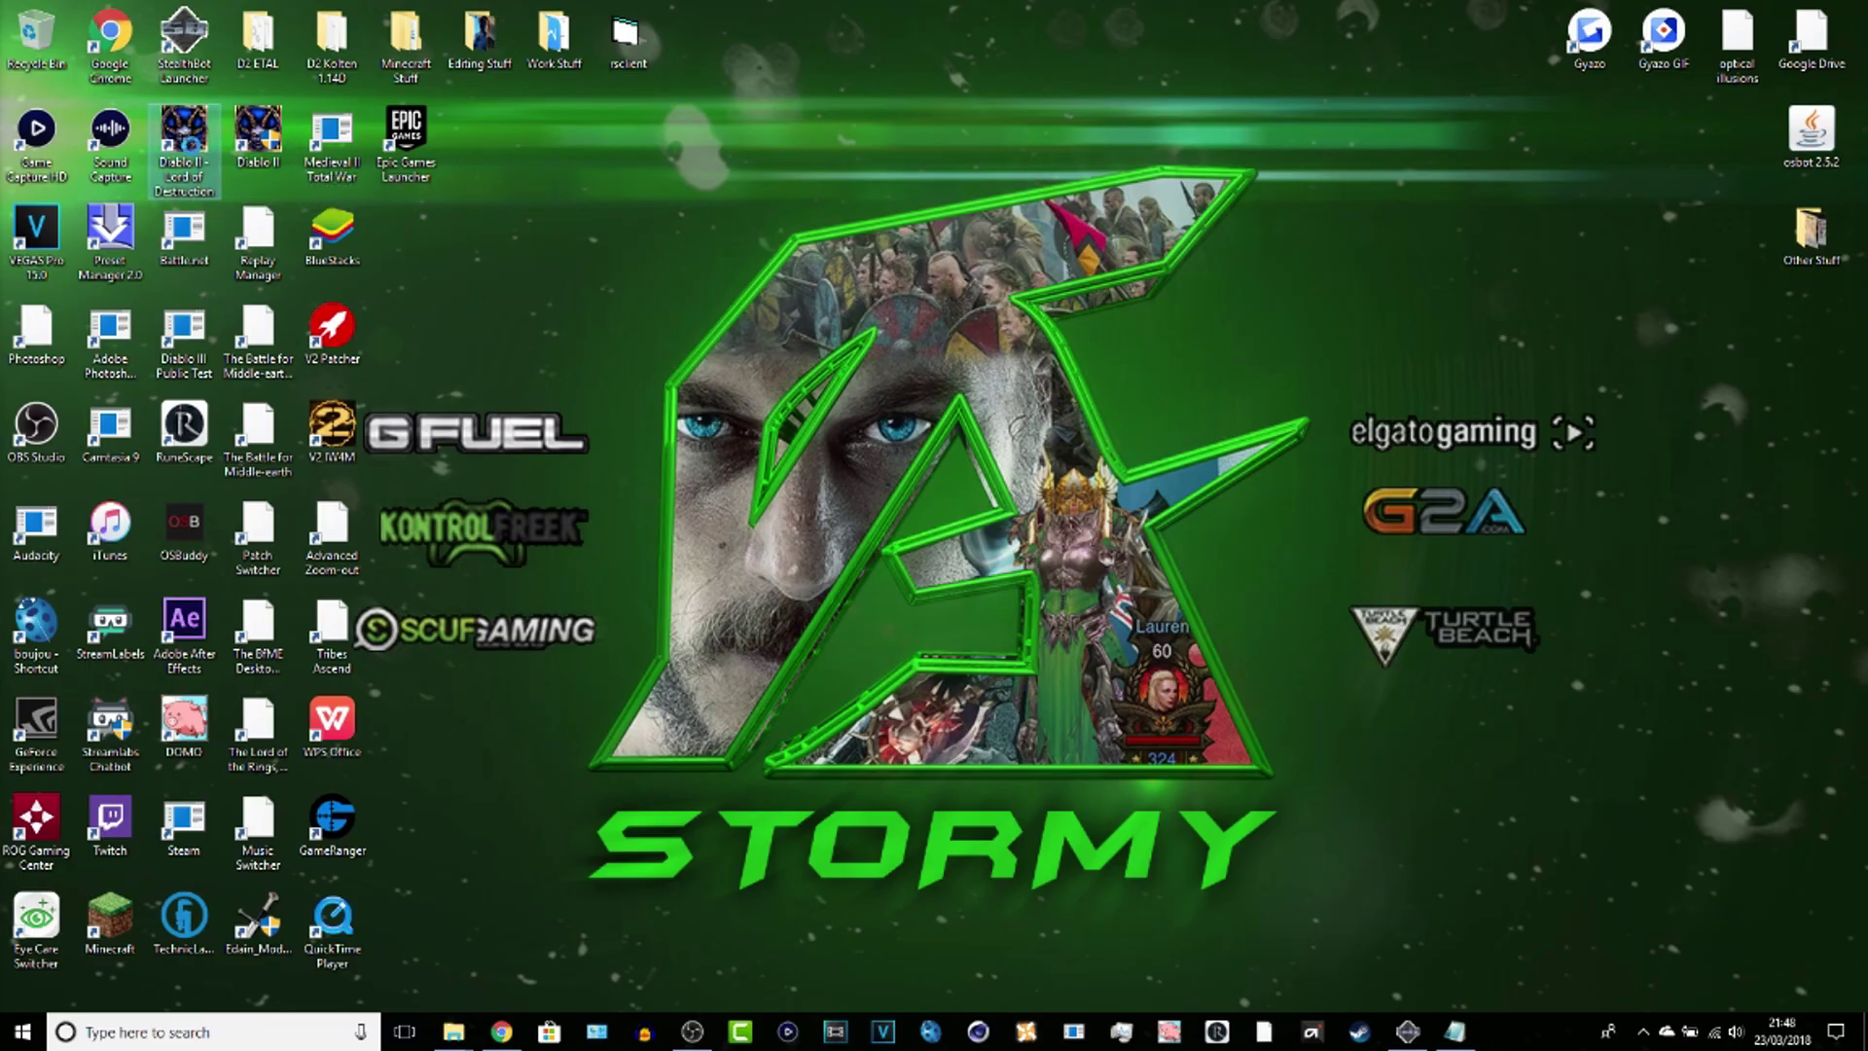
right_click(191, 145)
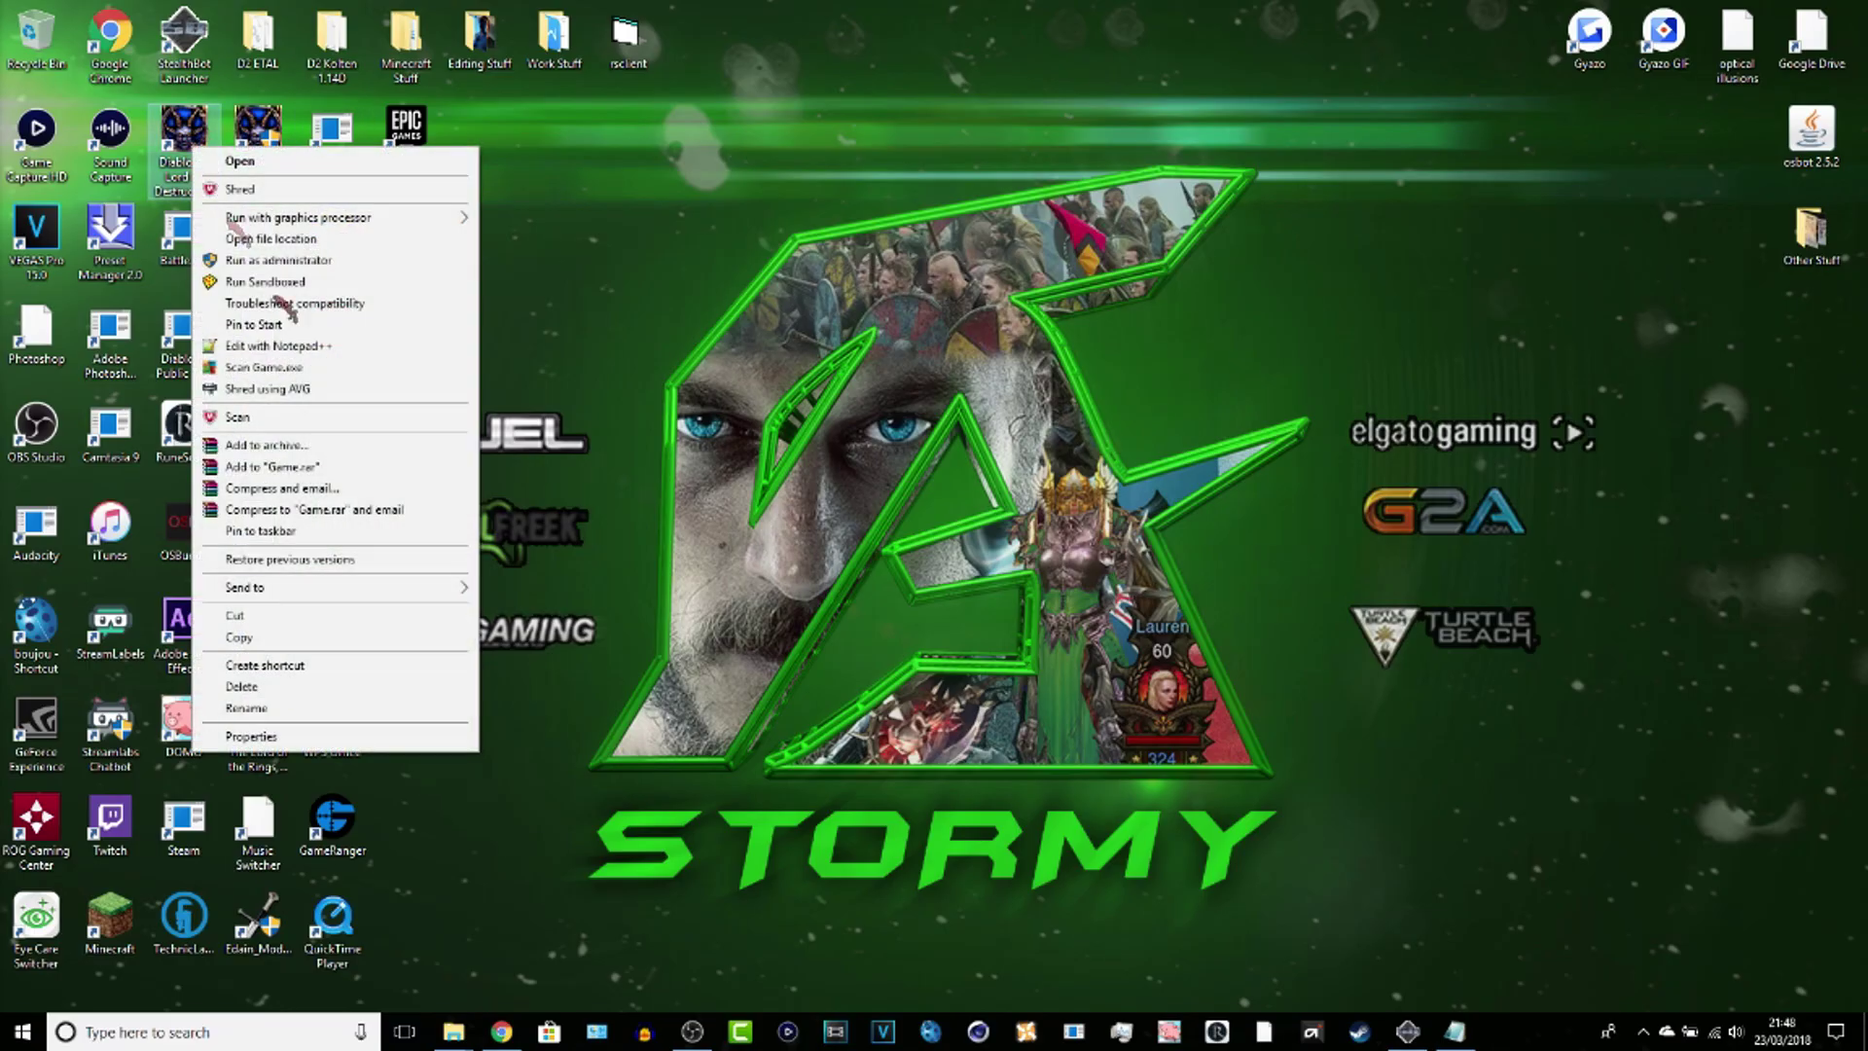
left_click(296, 737)
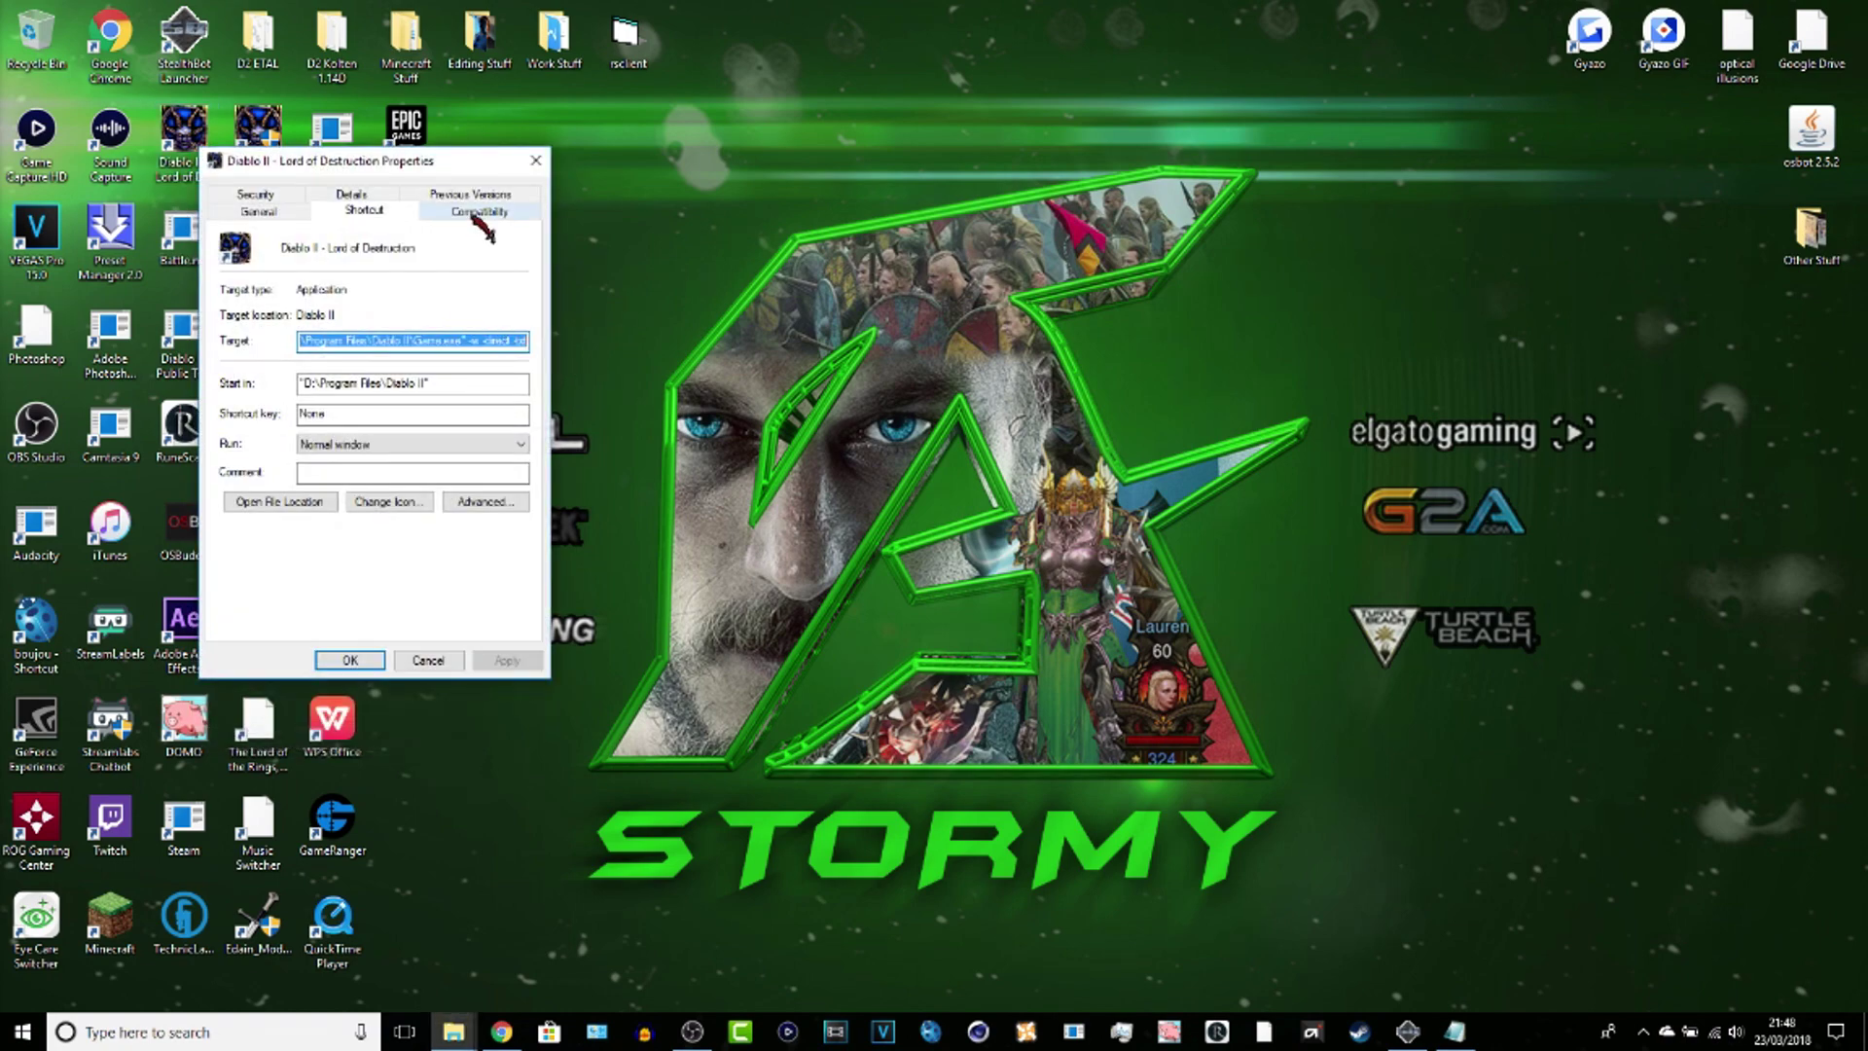
left_click(480, 212)
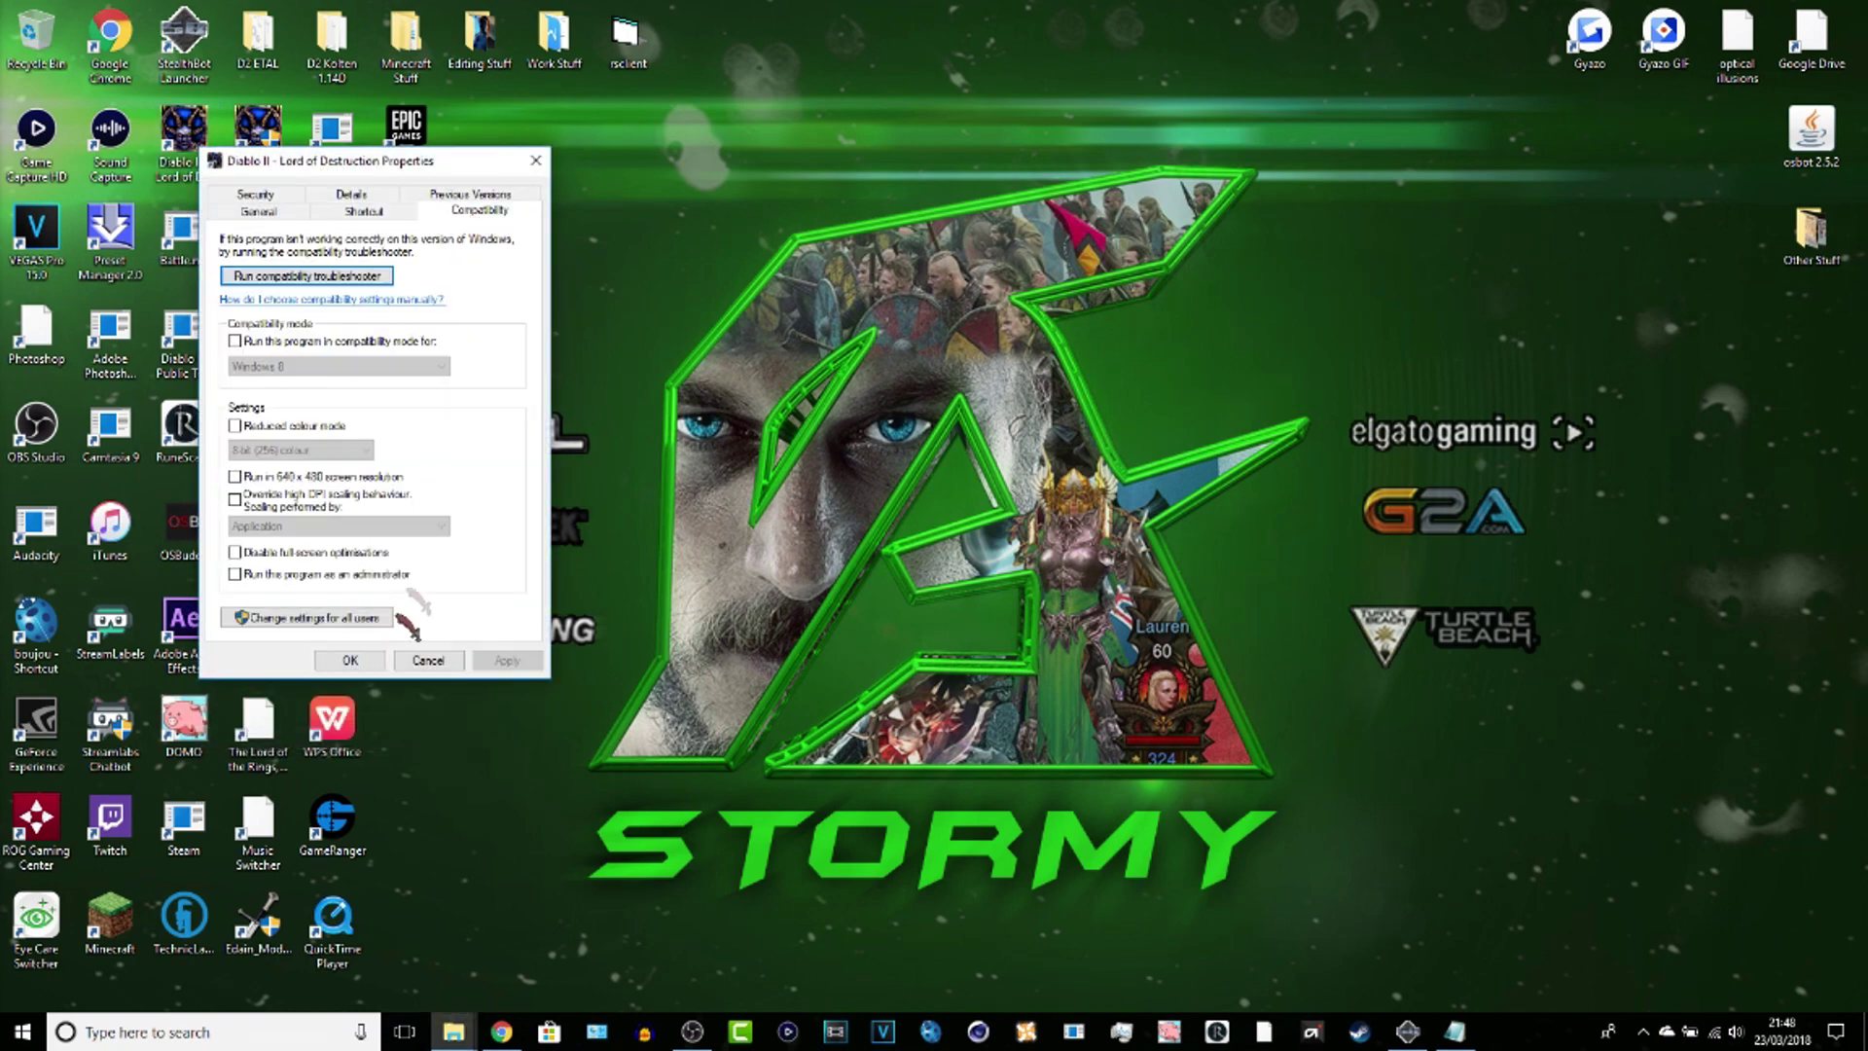
left_click(321, 574)
left_click(352, 661)
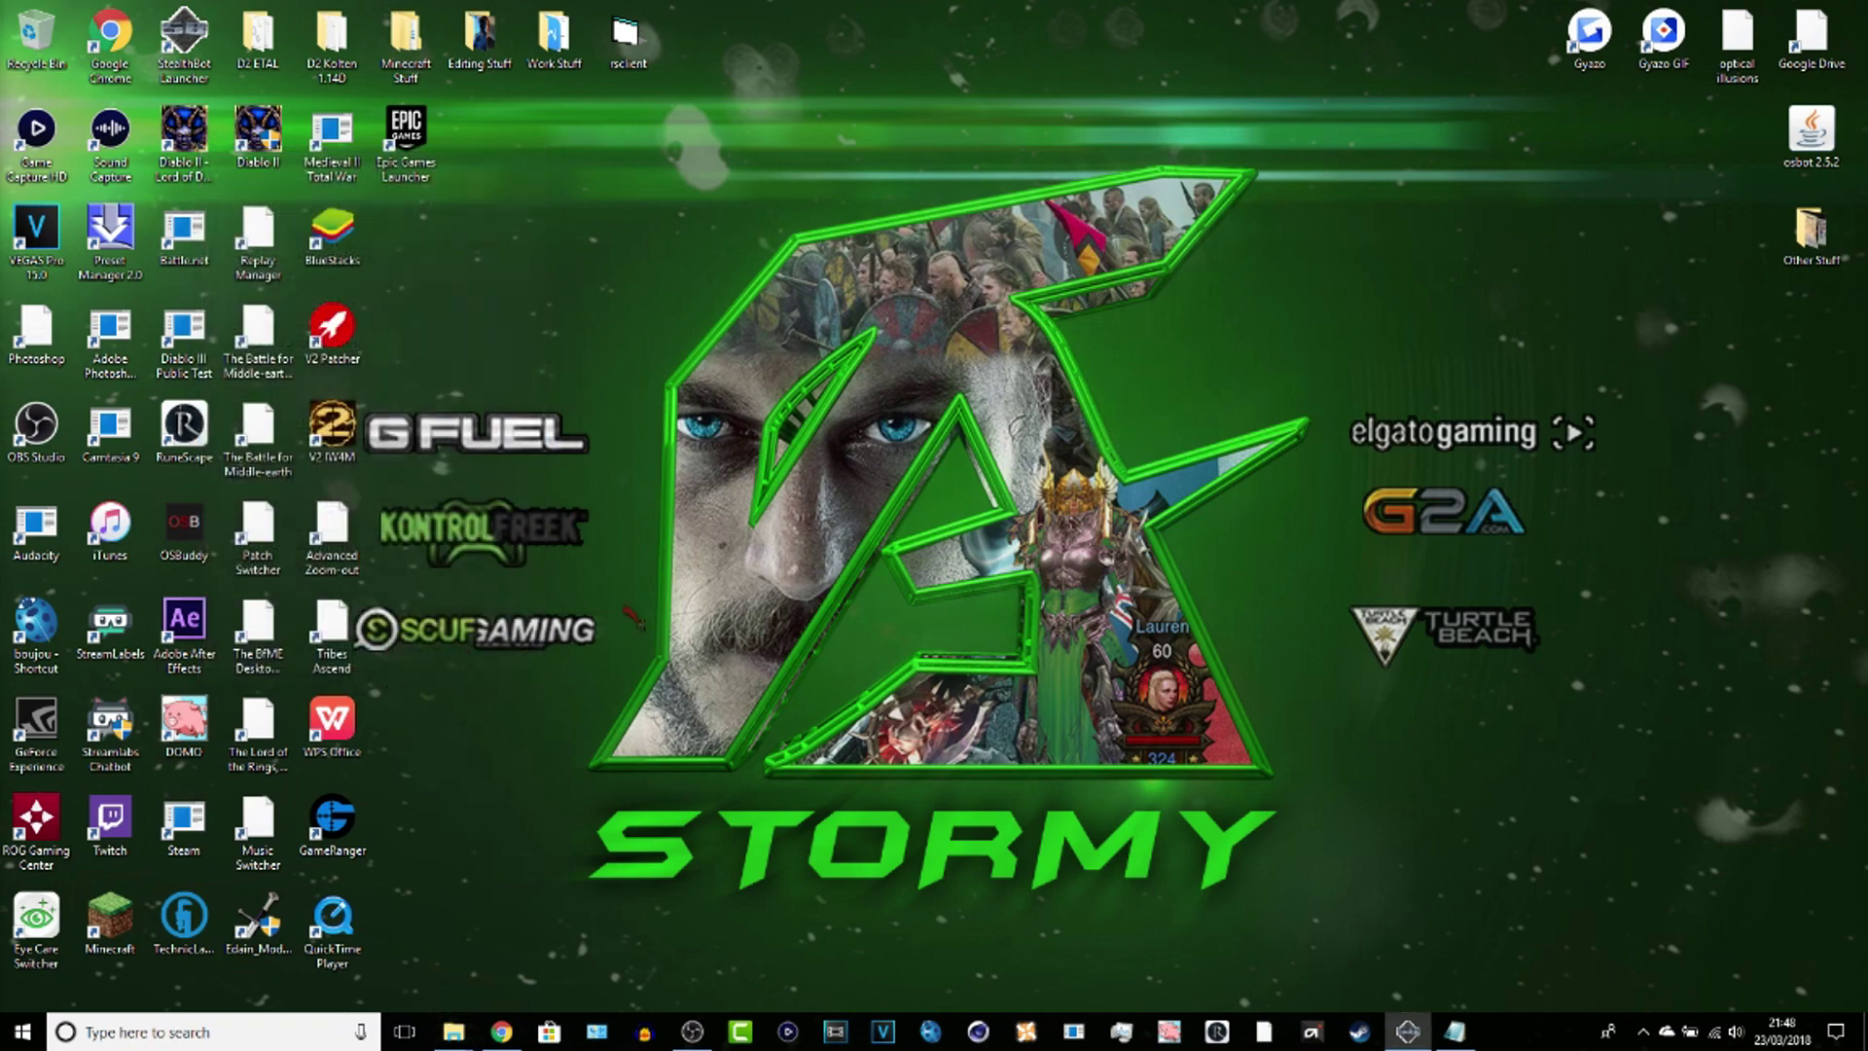
Step: Open the Diablo II shortcut's install folder, then close it again
right_click(166, 154)
left_click(165, 153)
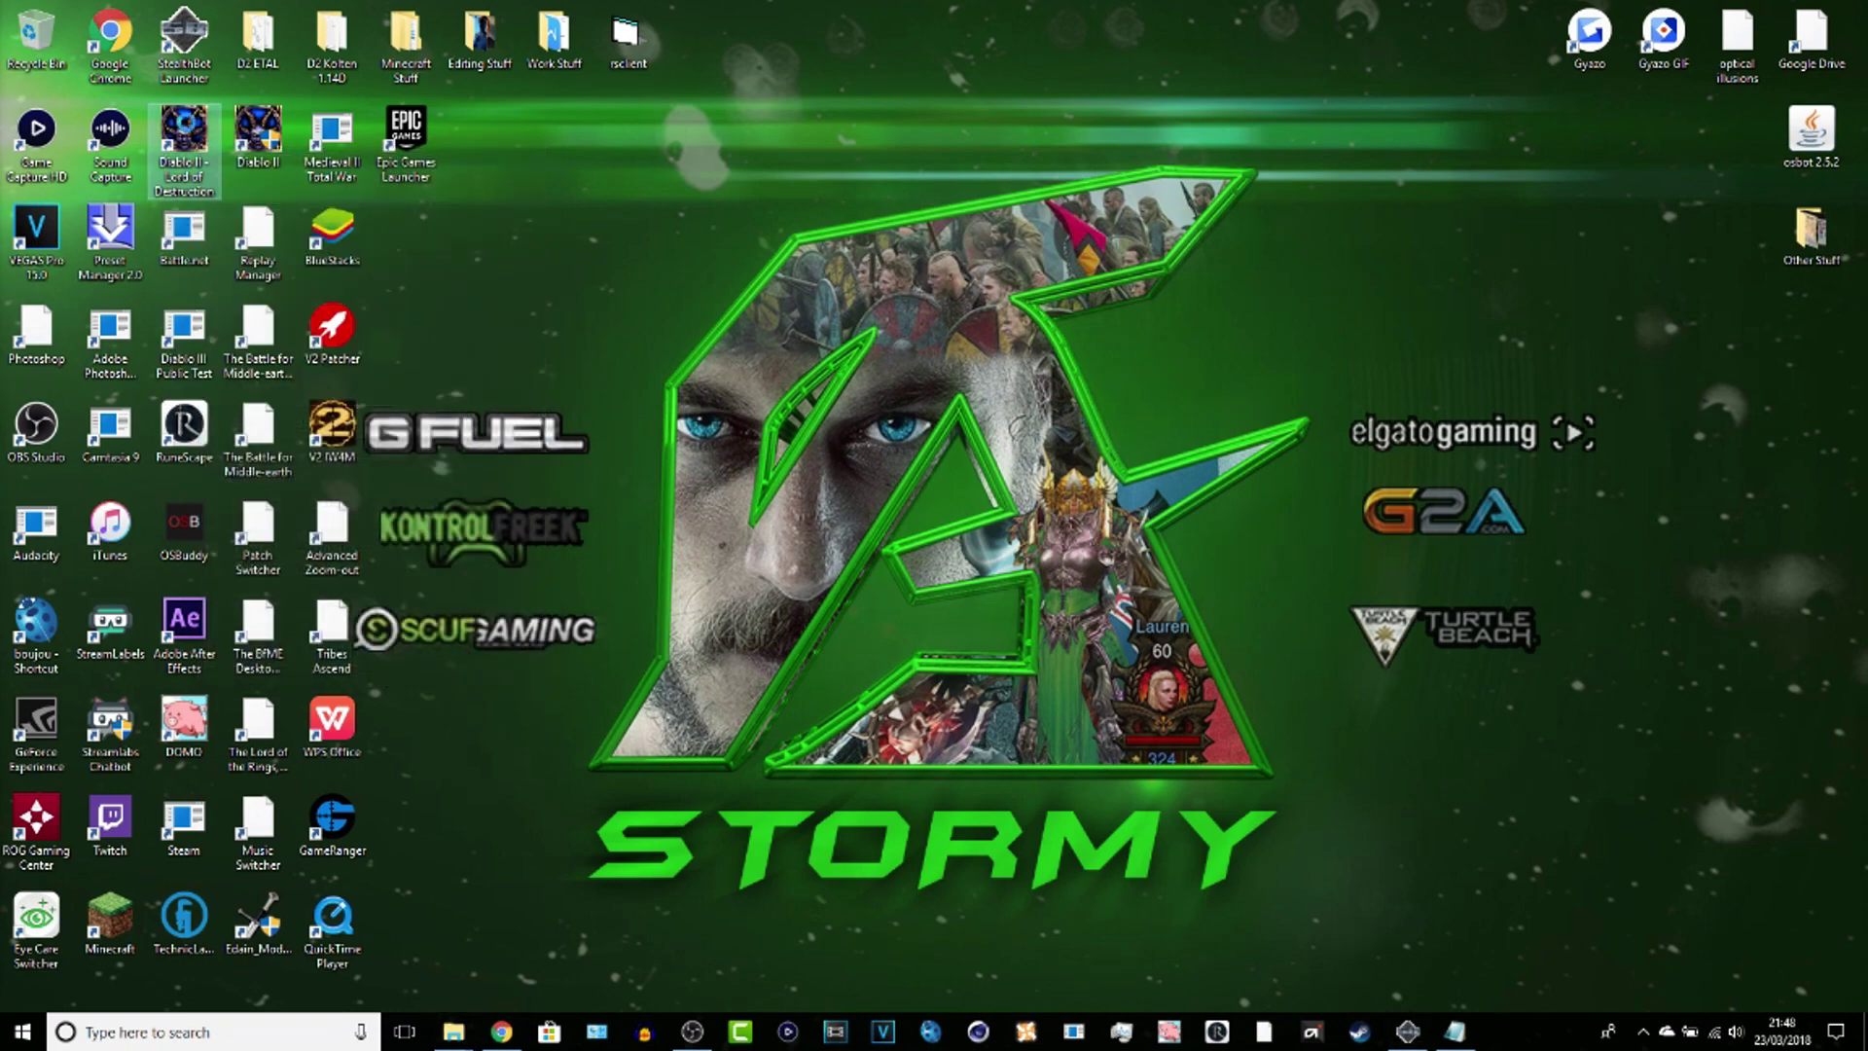
right_click(180, 124)
left_click(255, 221)
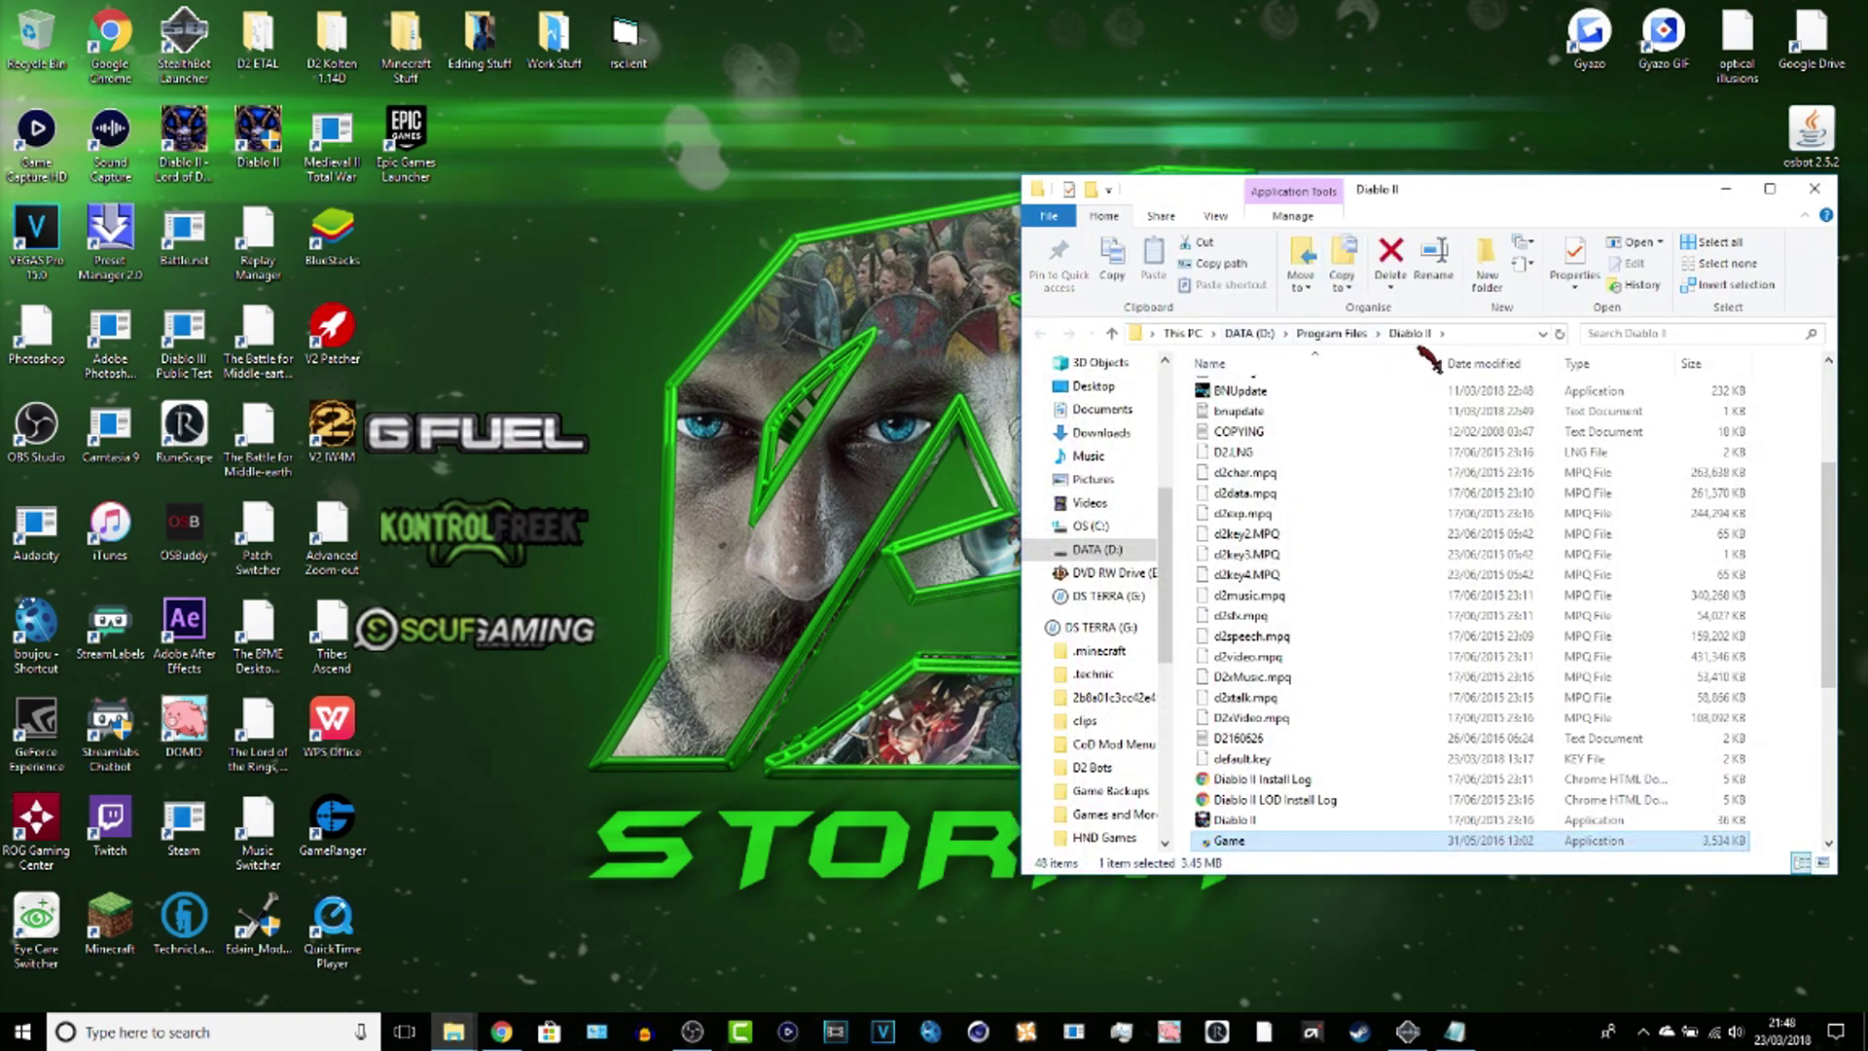
left_click(1814, 187)
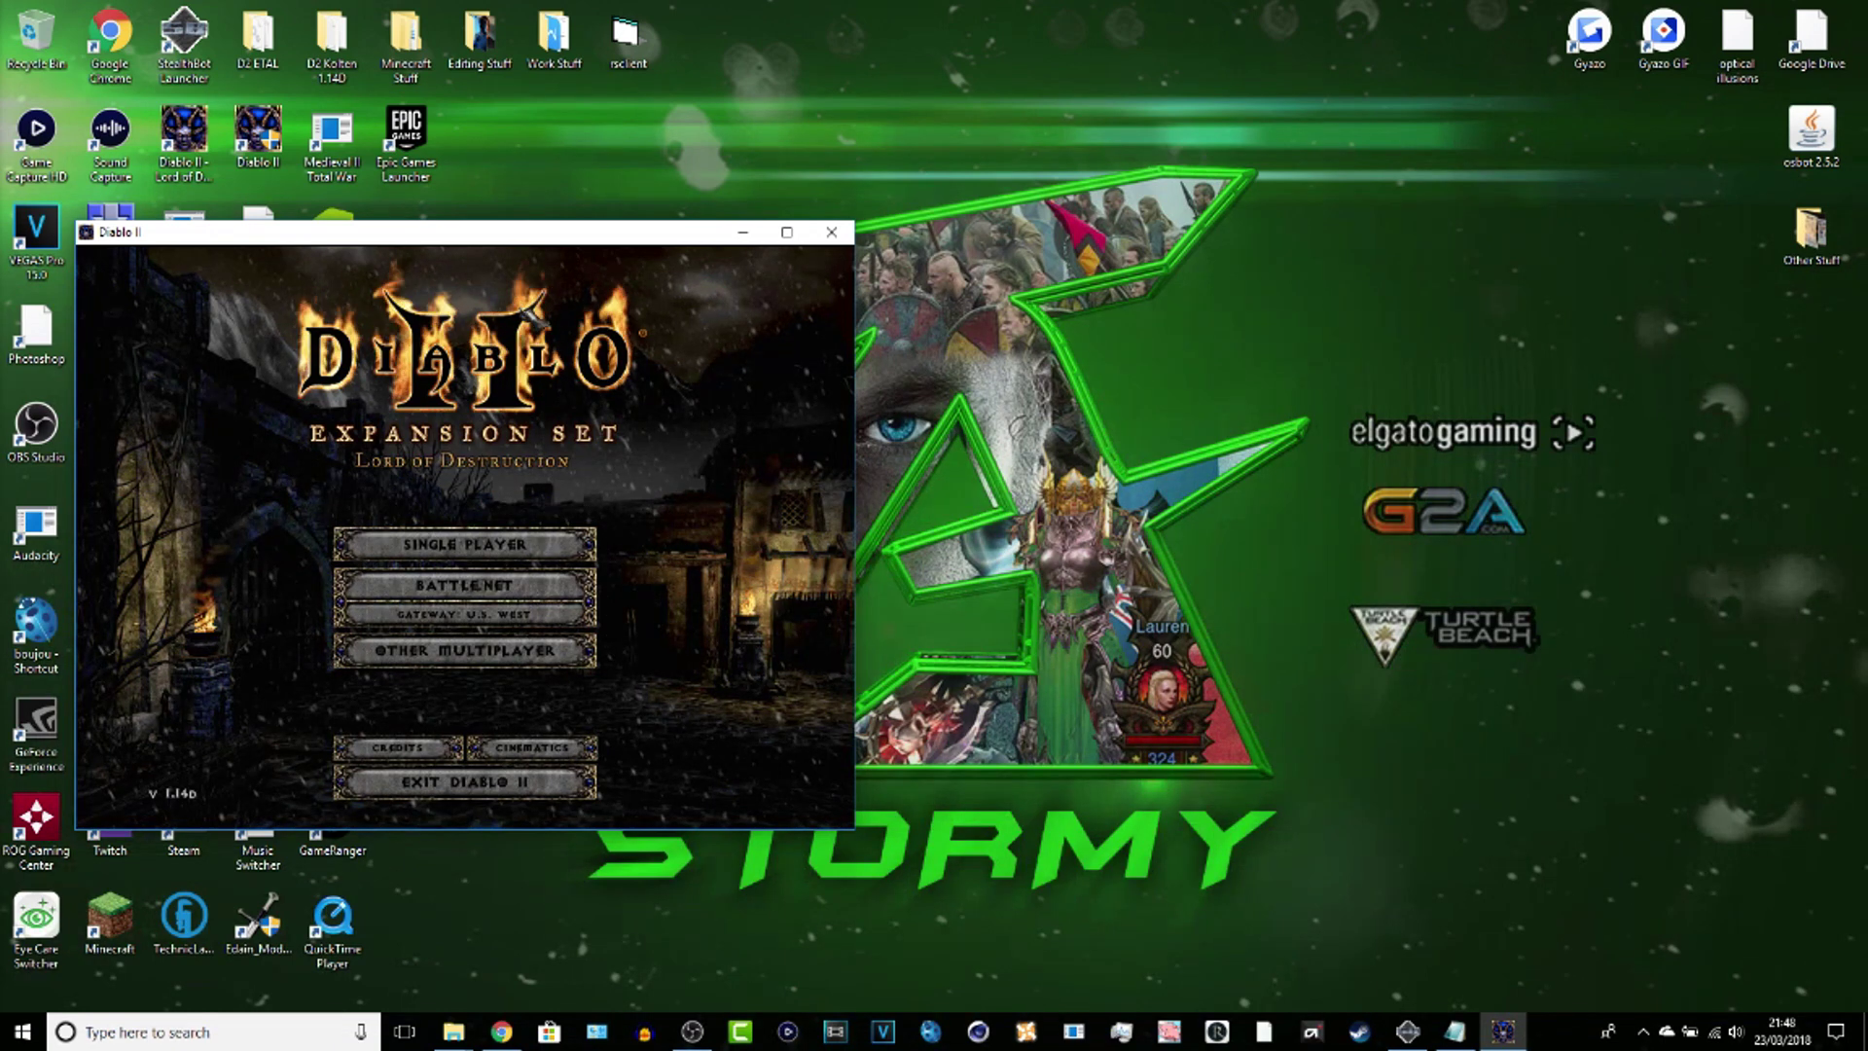
Step: Run the Diablo II desktop shortcut sandboxed in Sandboxie's DefaultBox
left_click(257, 136)
right_click(265, 150)
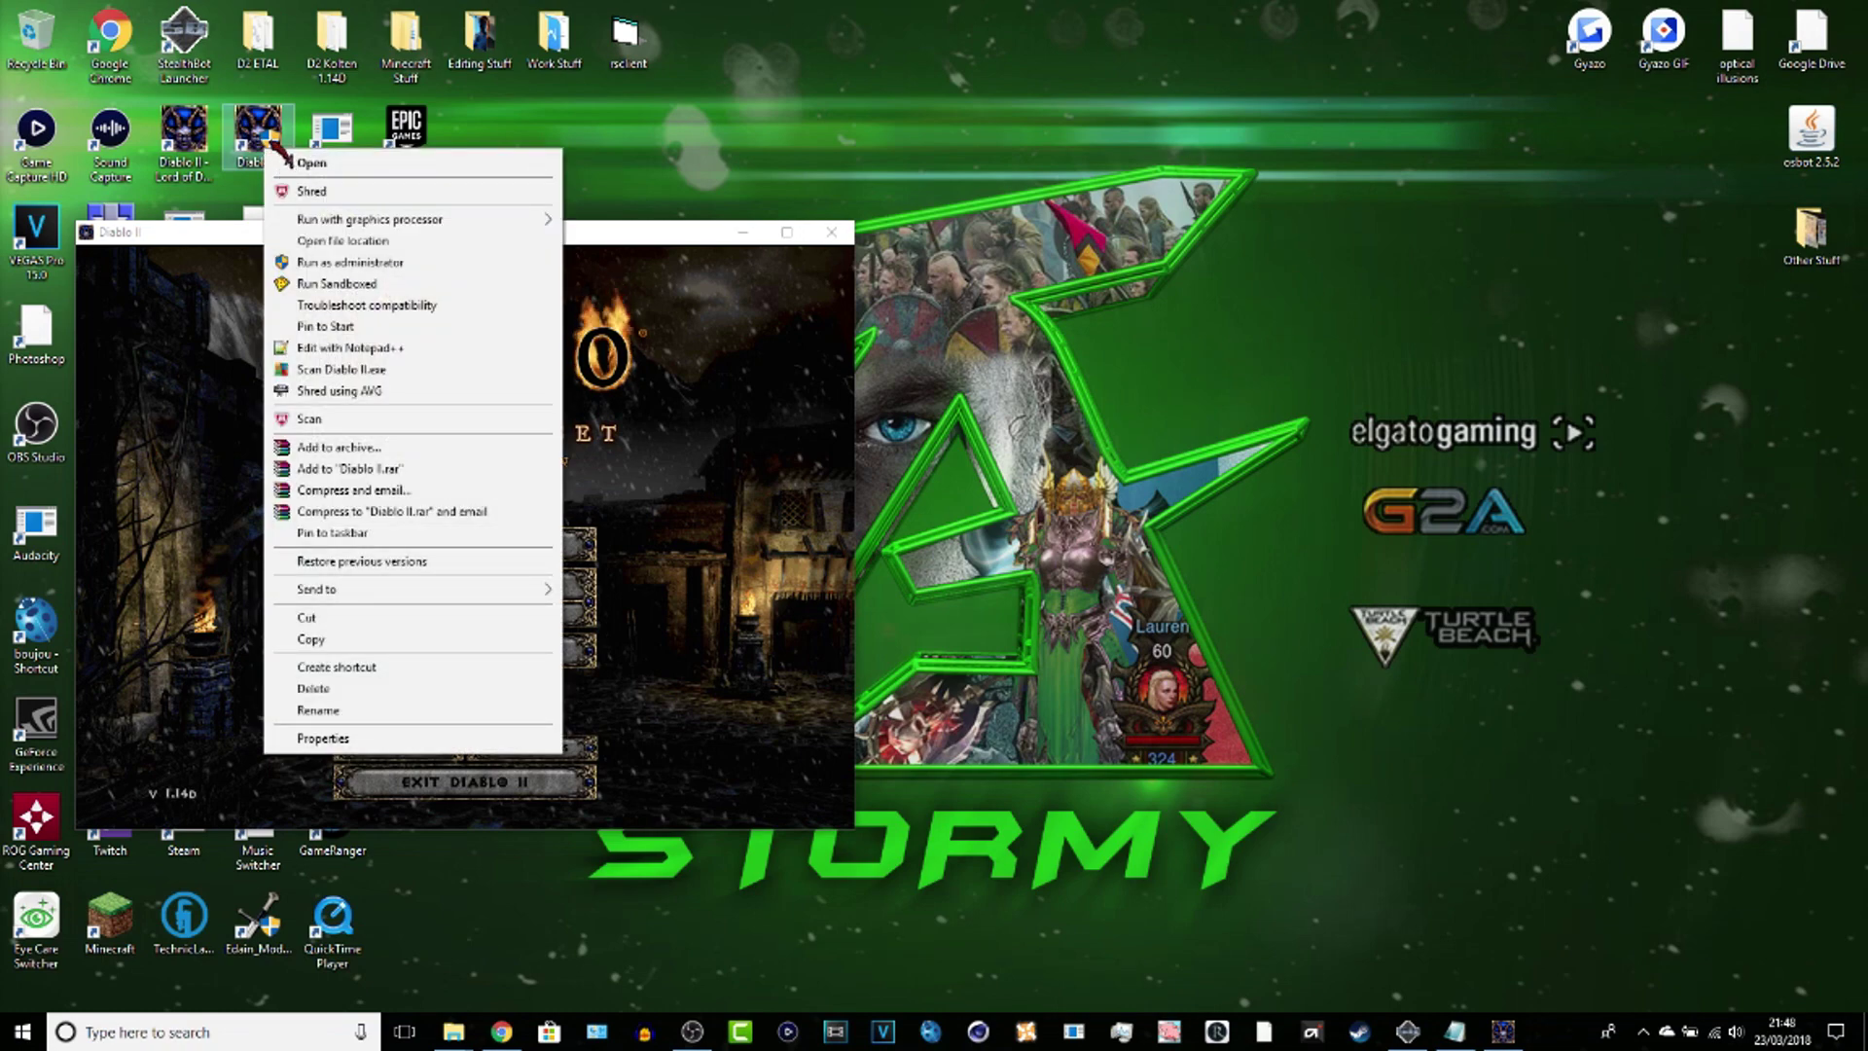
left_click(336, 284)
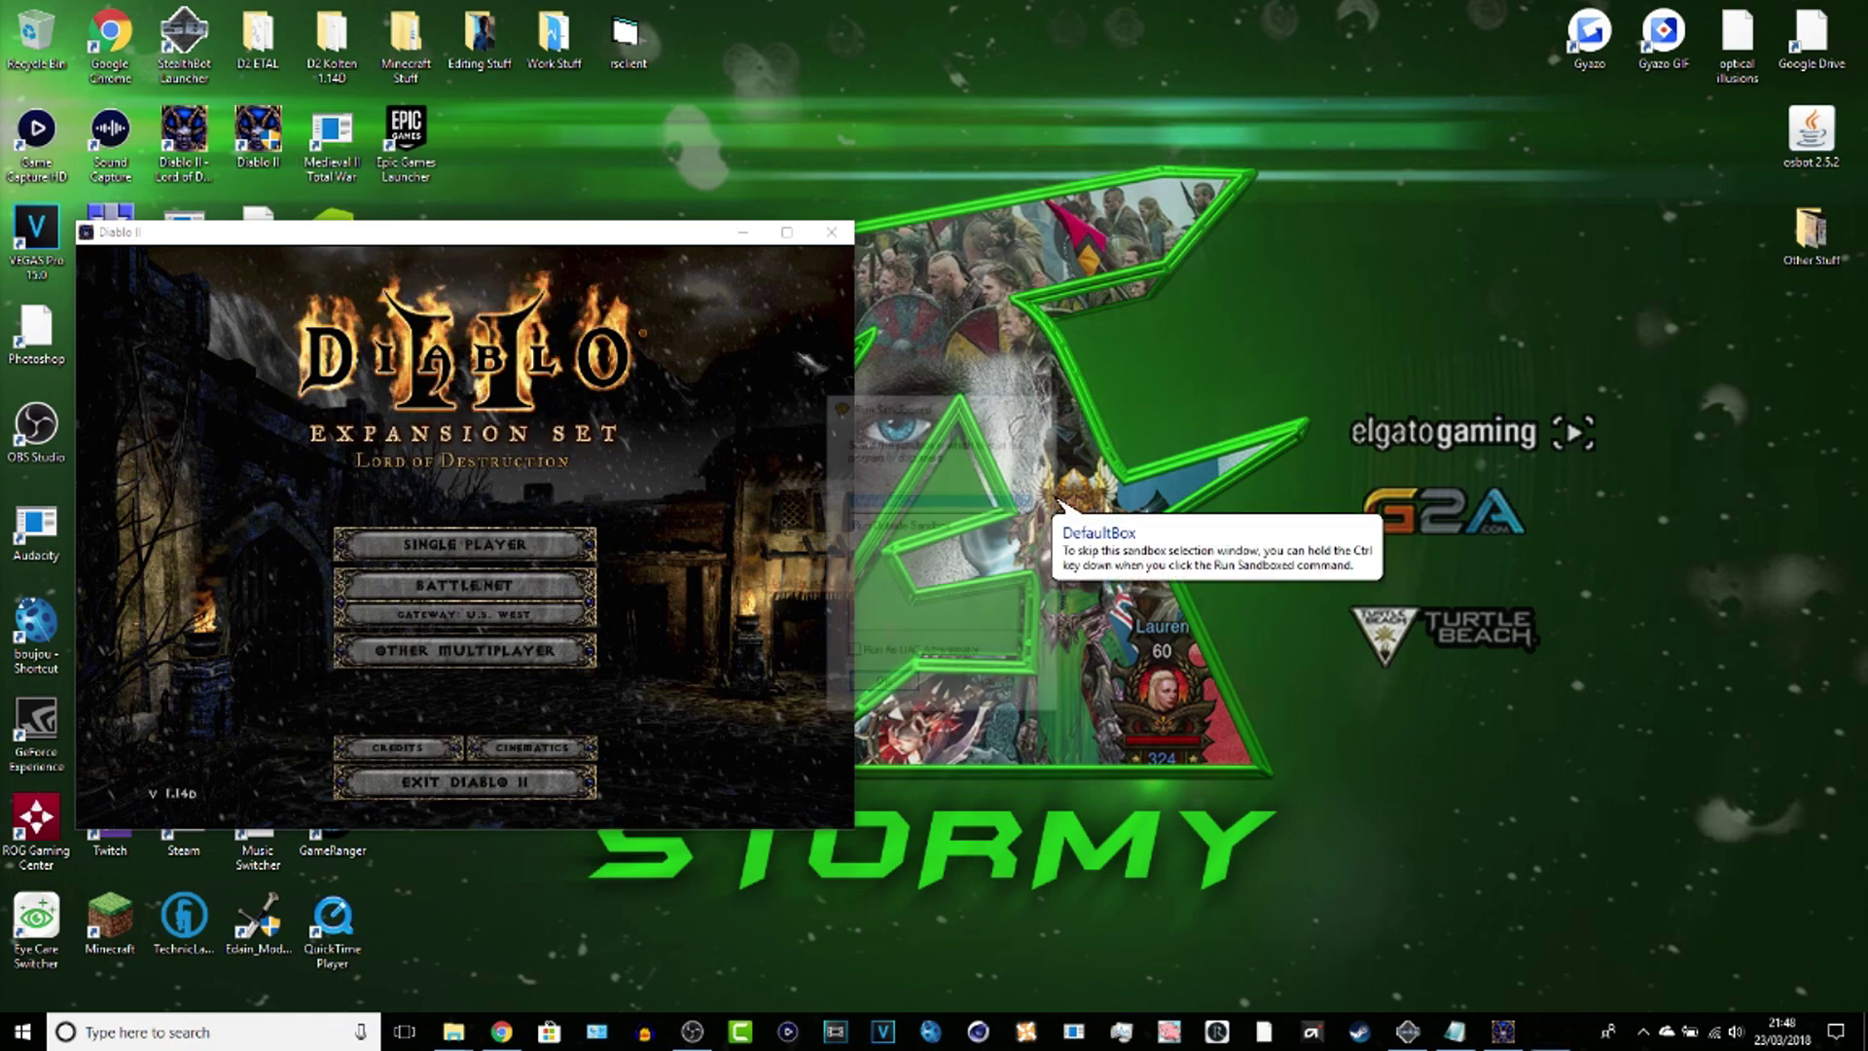
left_click(881, 686)
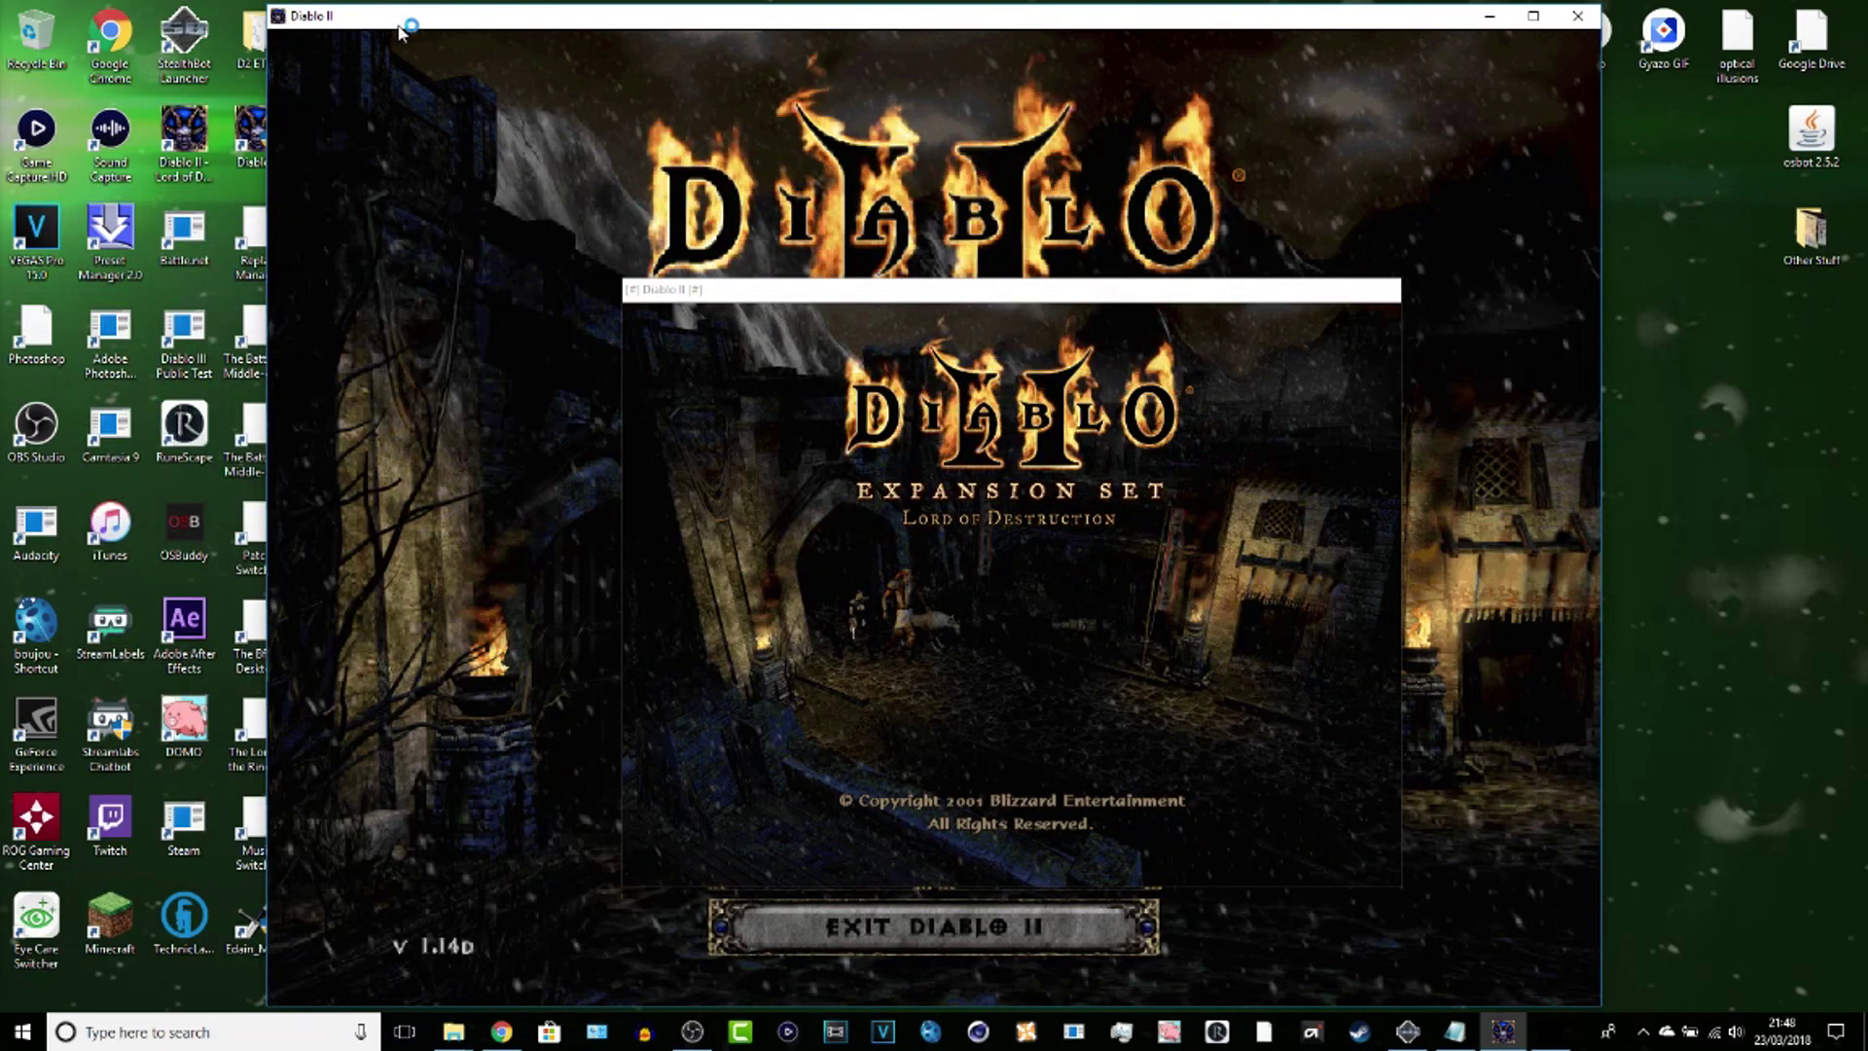
Step: Move the first copy top-left and open Battle.net; dismiss the sandboxed copy's connection error and enlarge it
left_click_drag(399, 29, 135, 8)
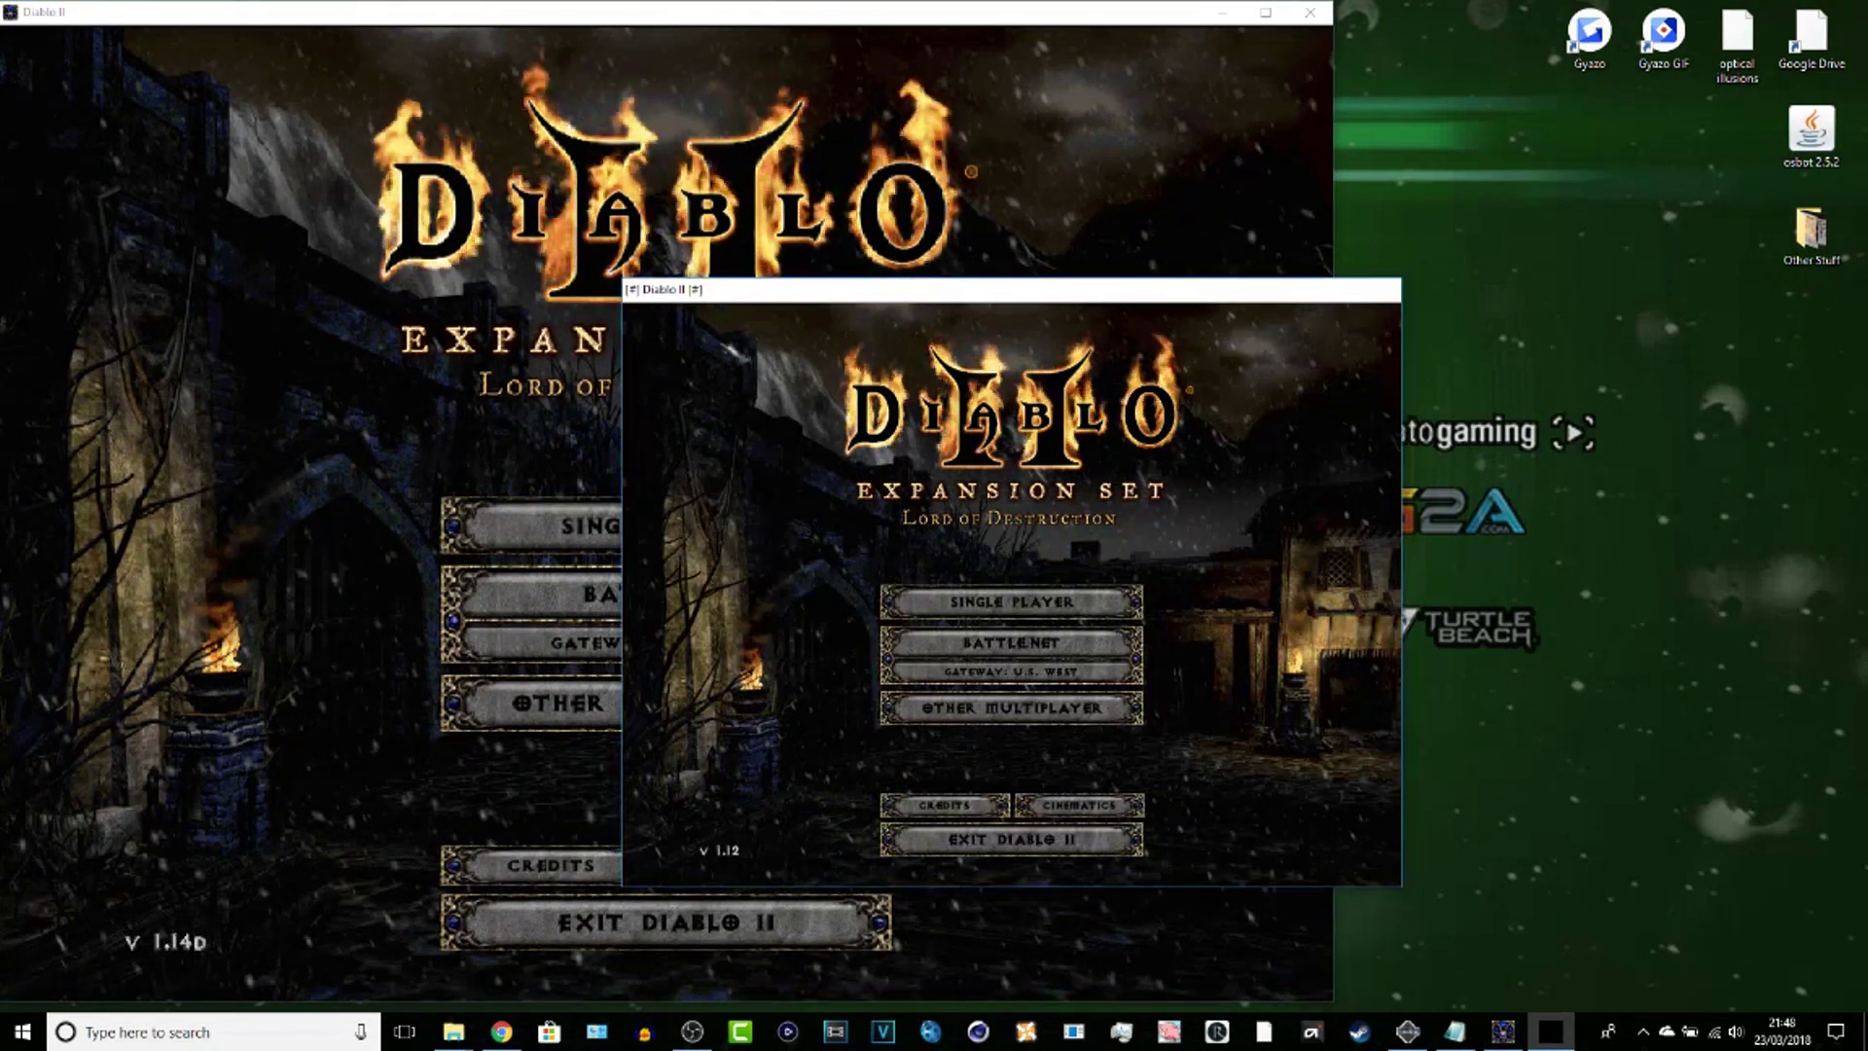
left_click(662, 595)
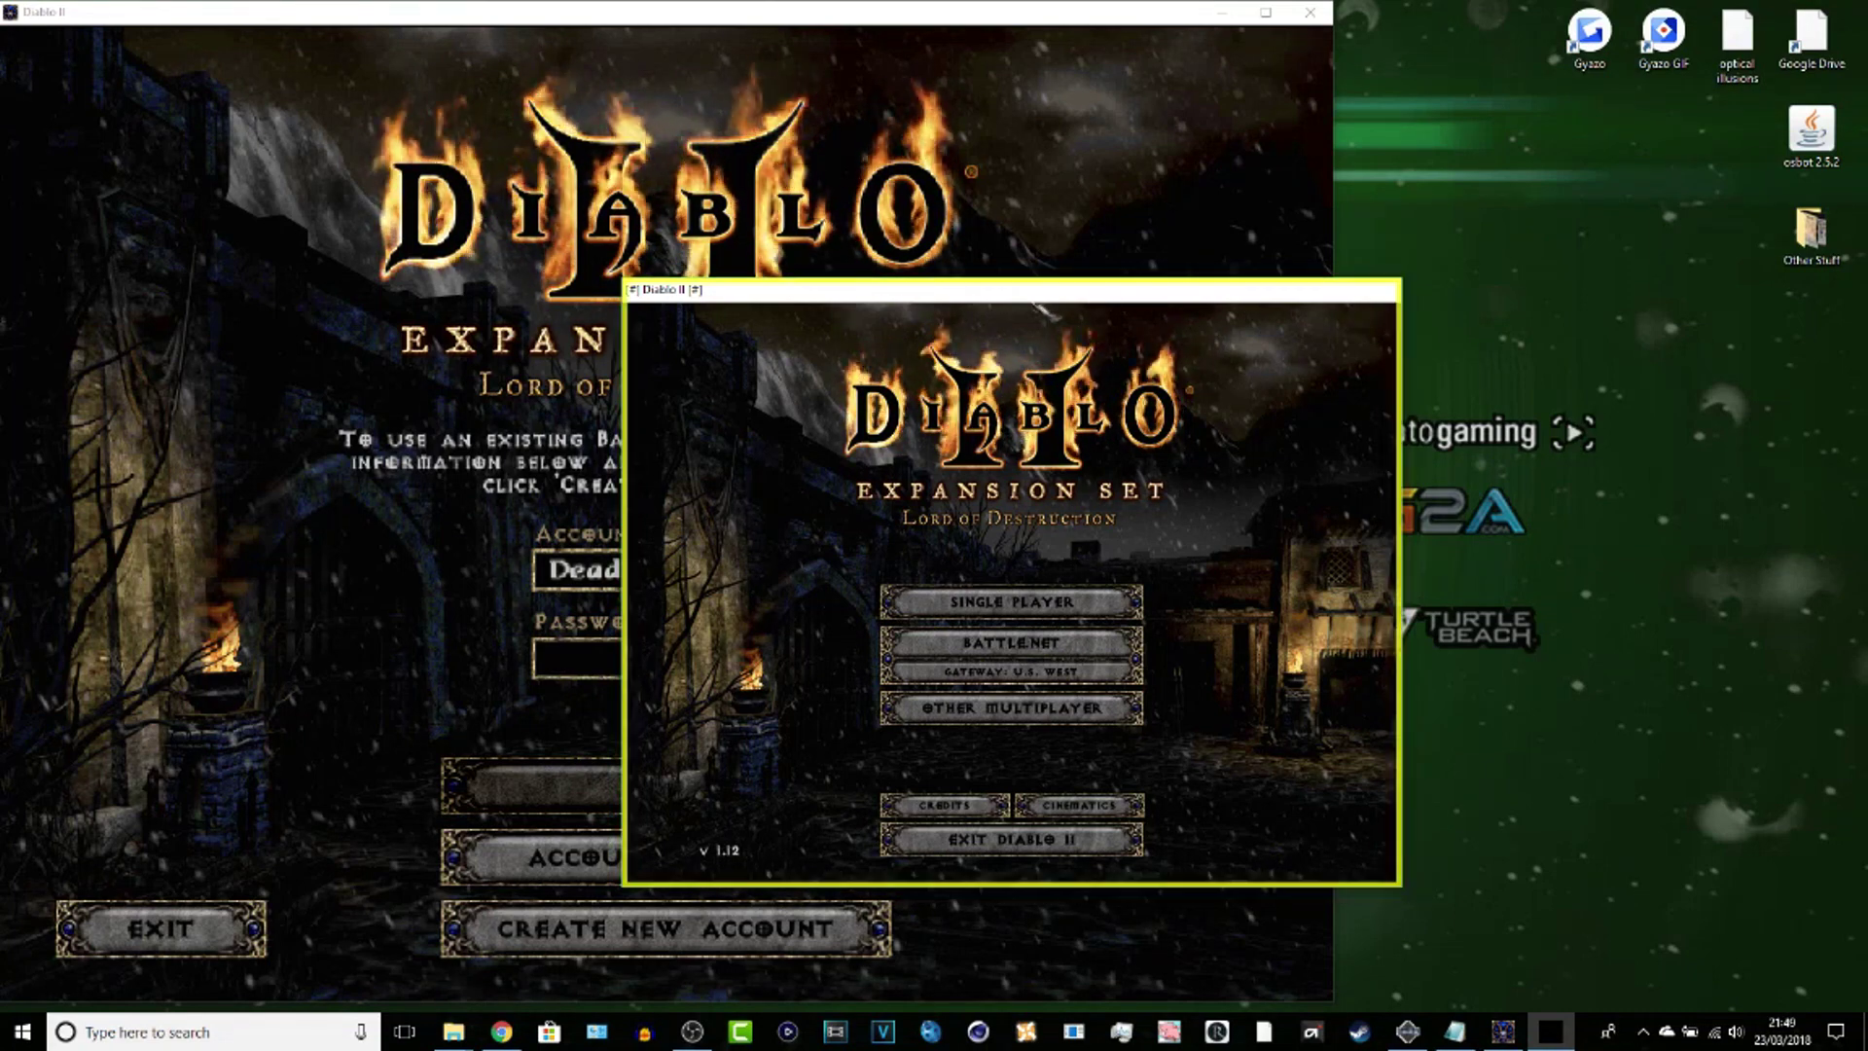
left_click(648, 485)
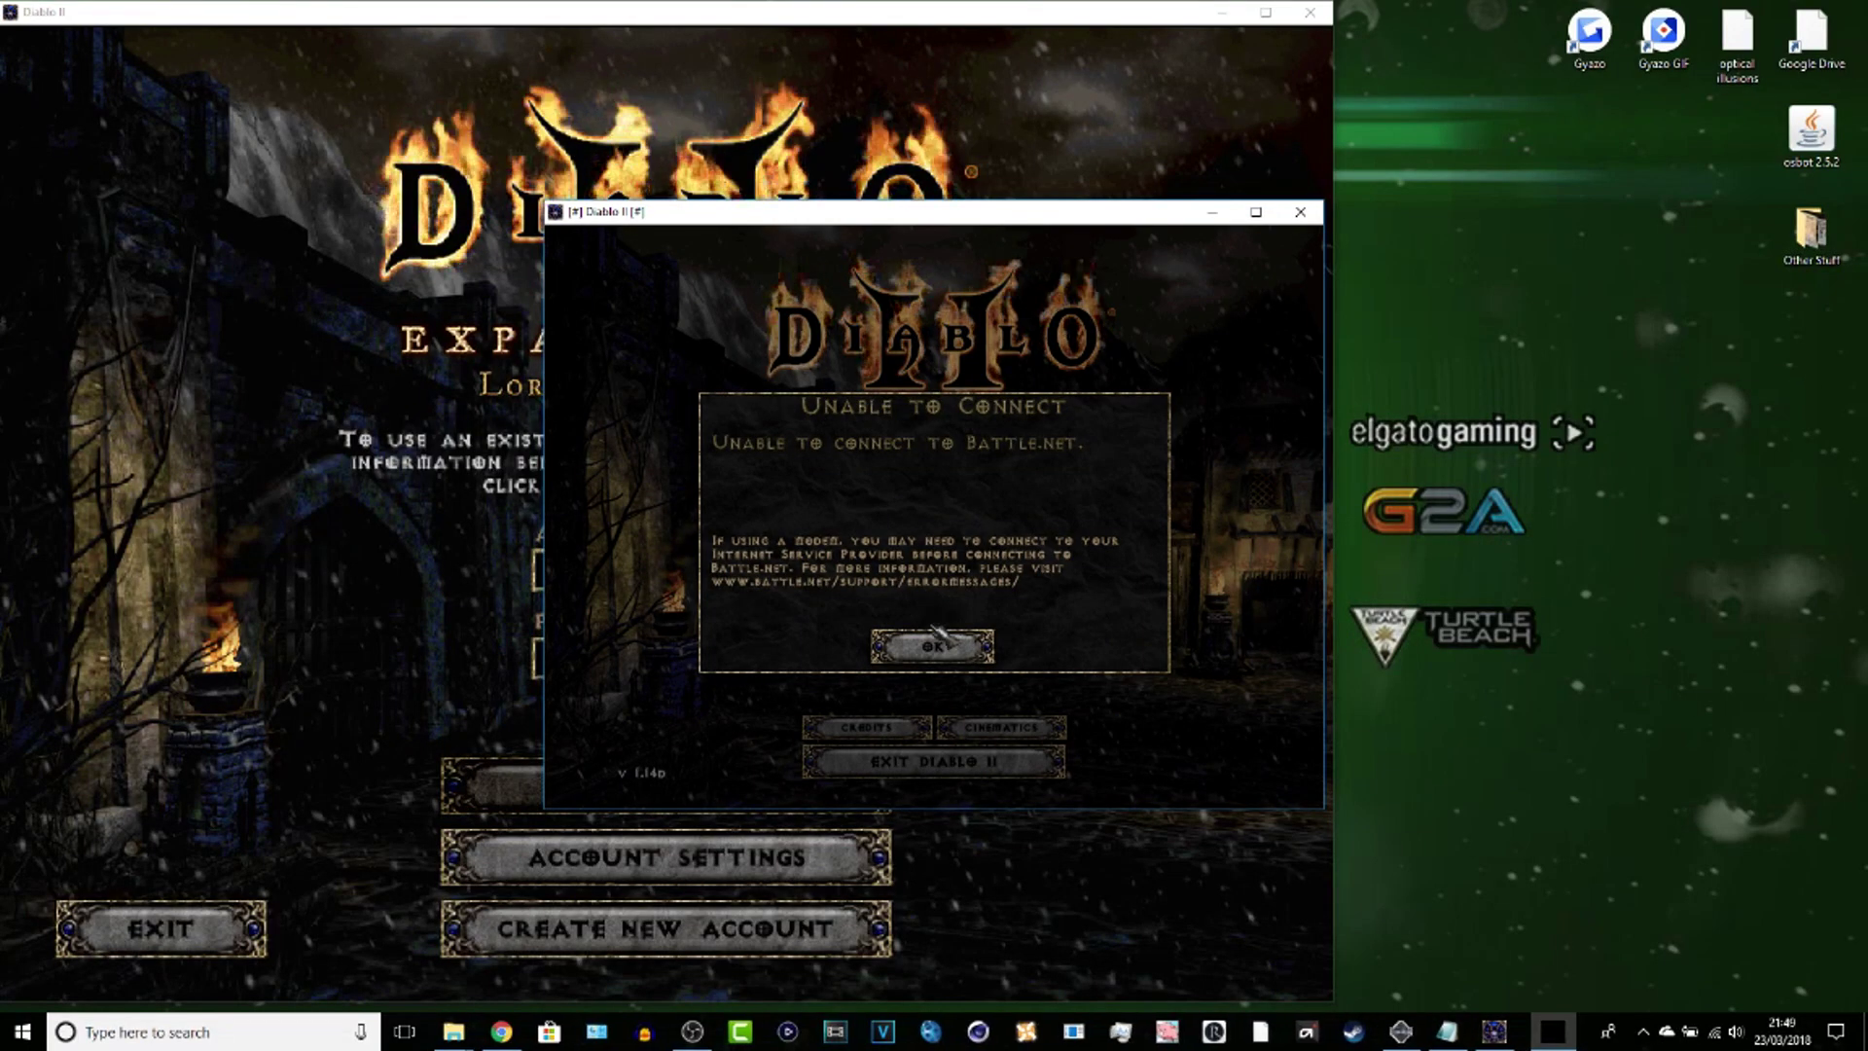
left_click(940, 644)
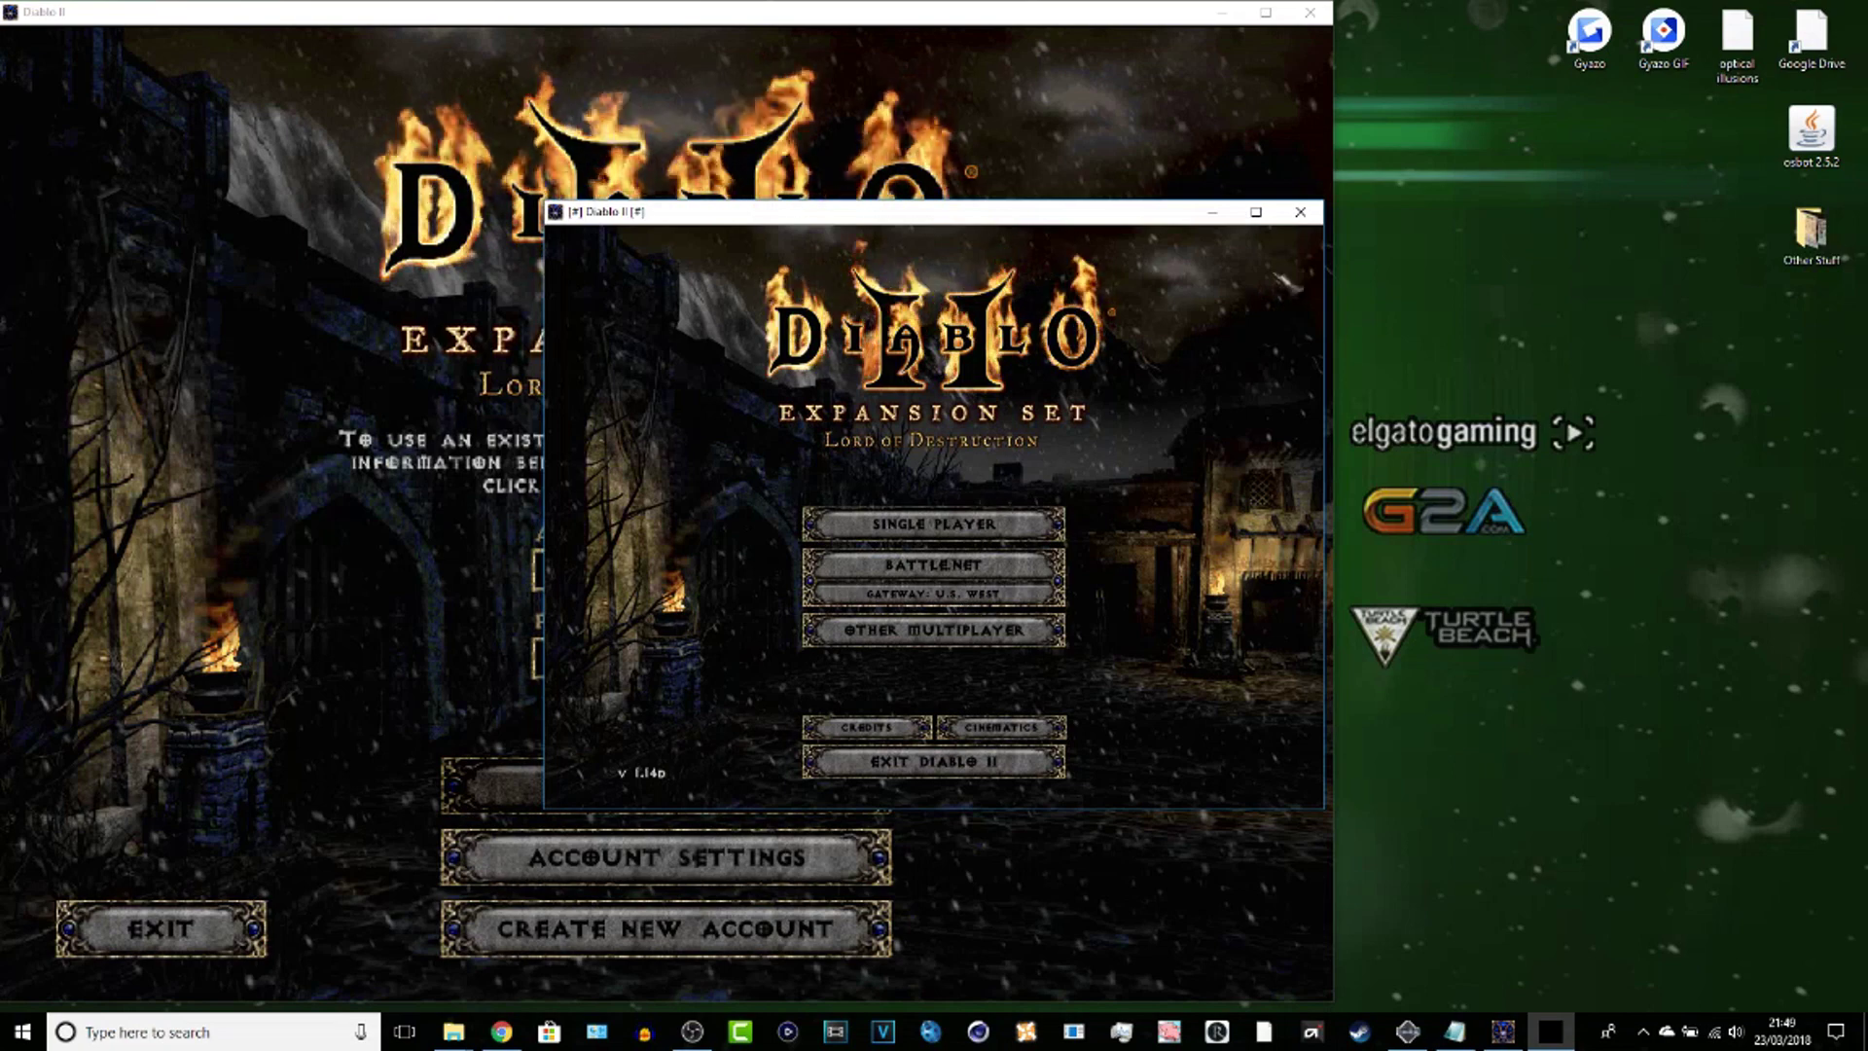
left_click(1256, 212)
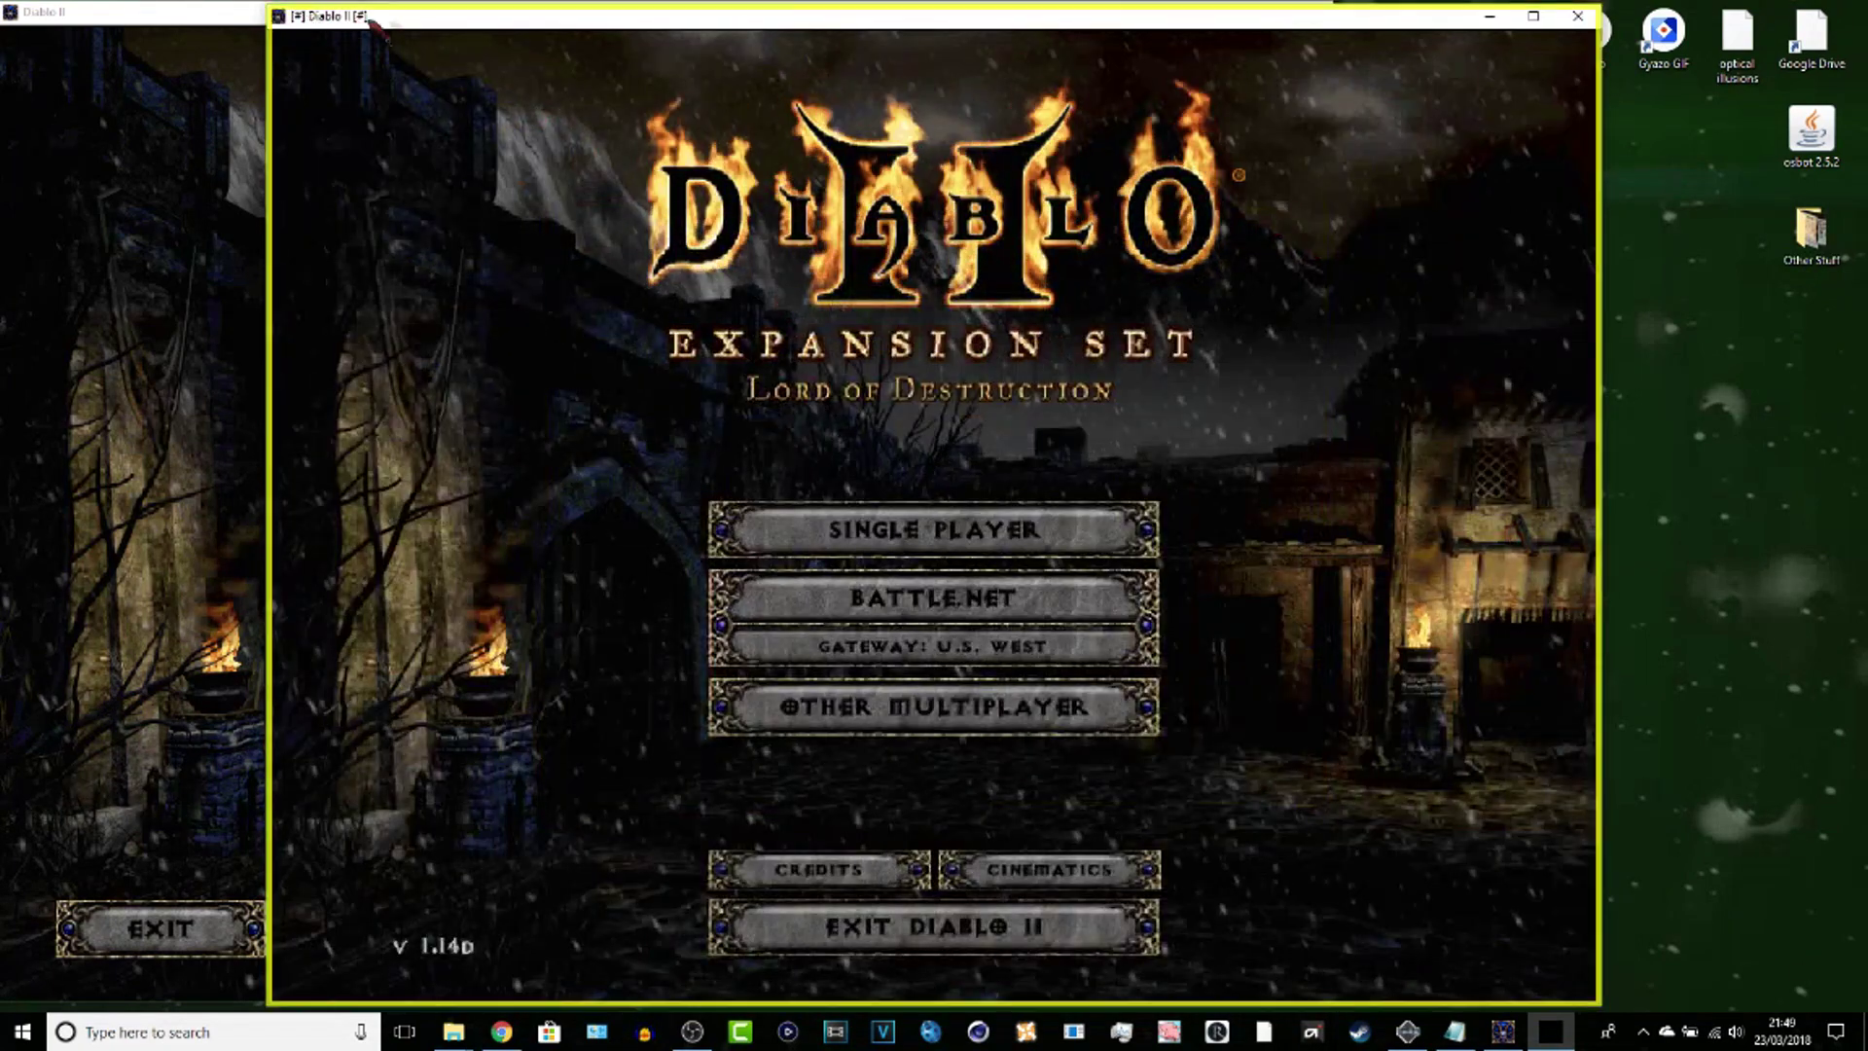
Step: Position the sandboxed game window at the top-left and connect it to Battle.net
left_click_drag(408, 34, 160, 15)
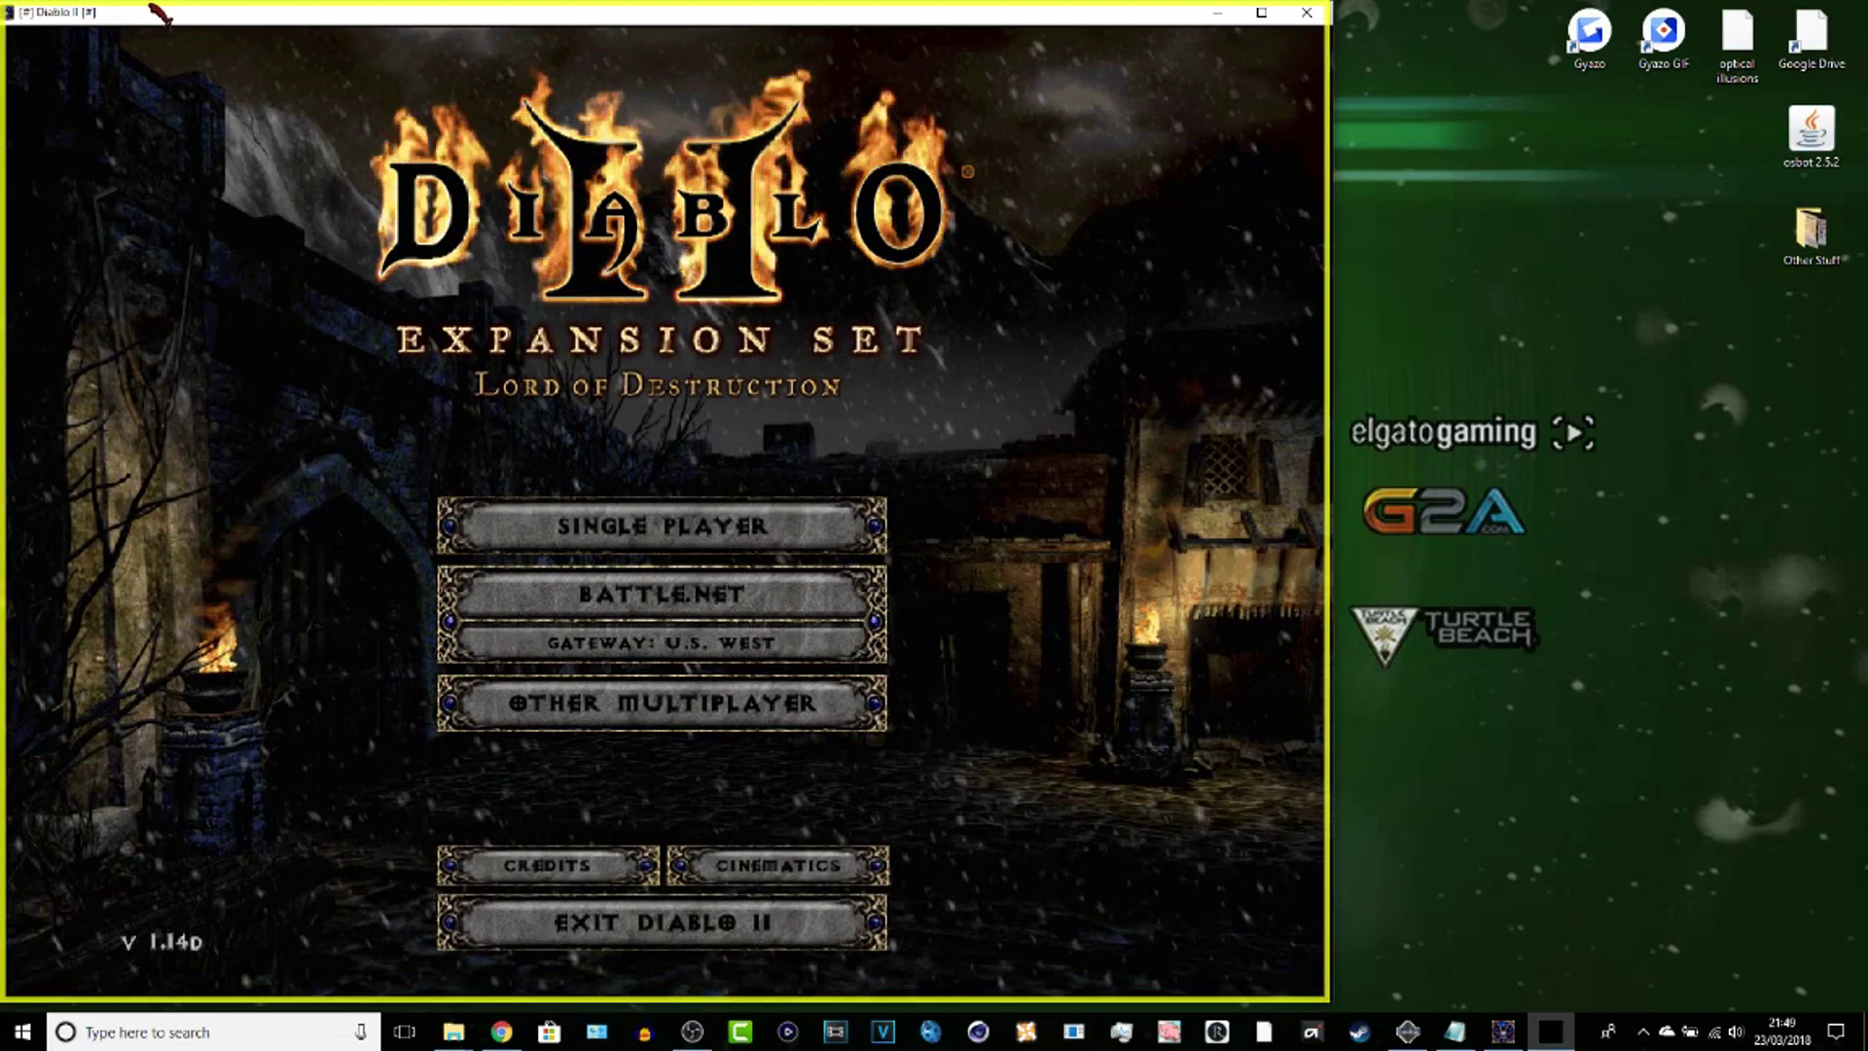
left_click_drag(161, 14, 172, 12)
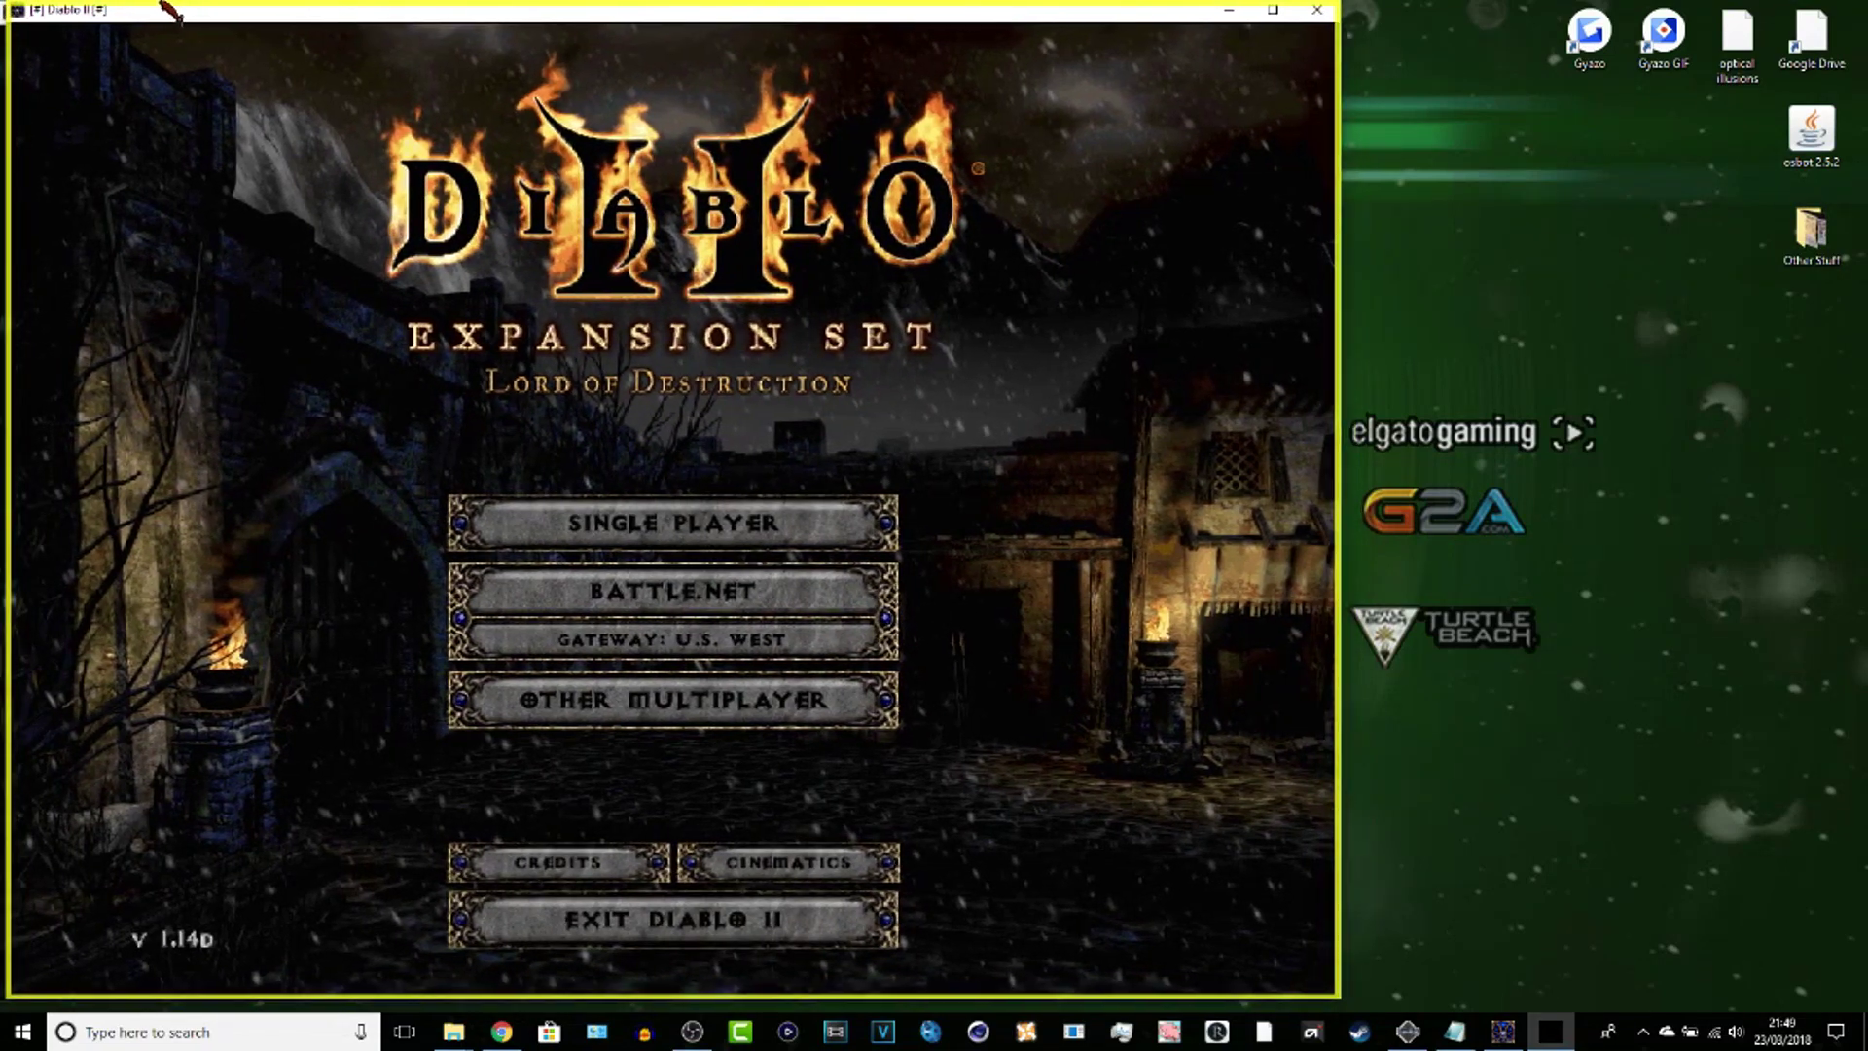
left_click_drag(172, 12, 105, 18)
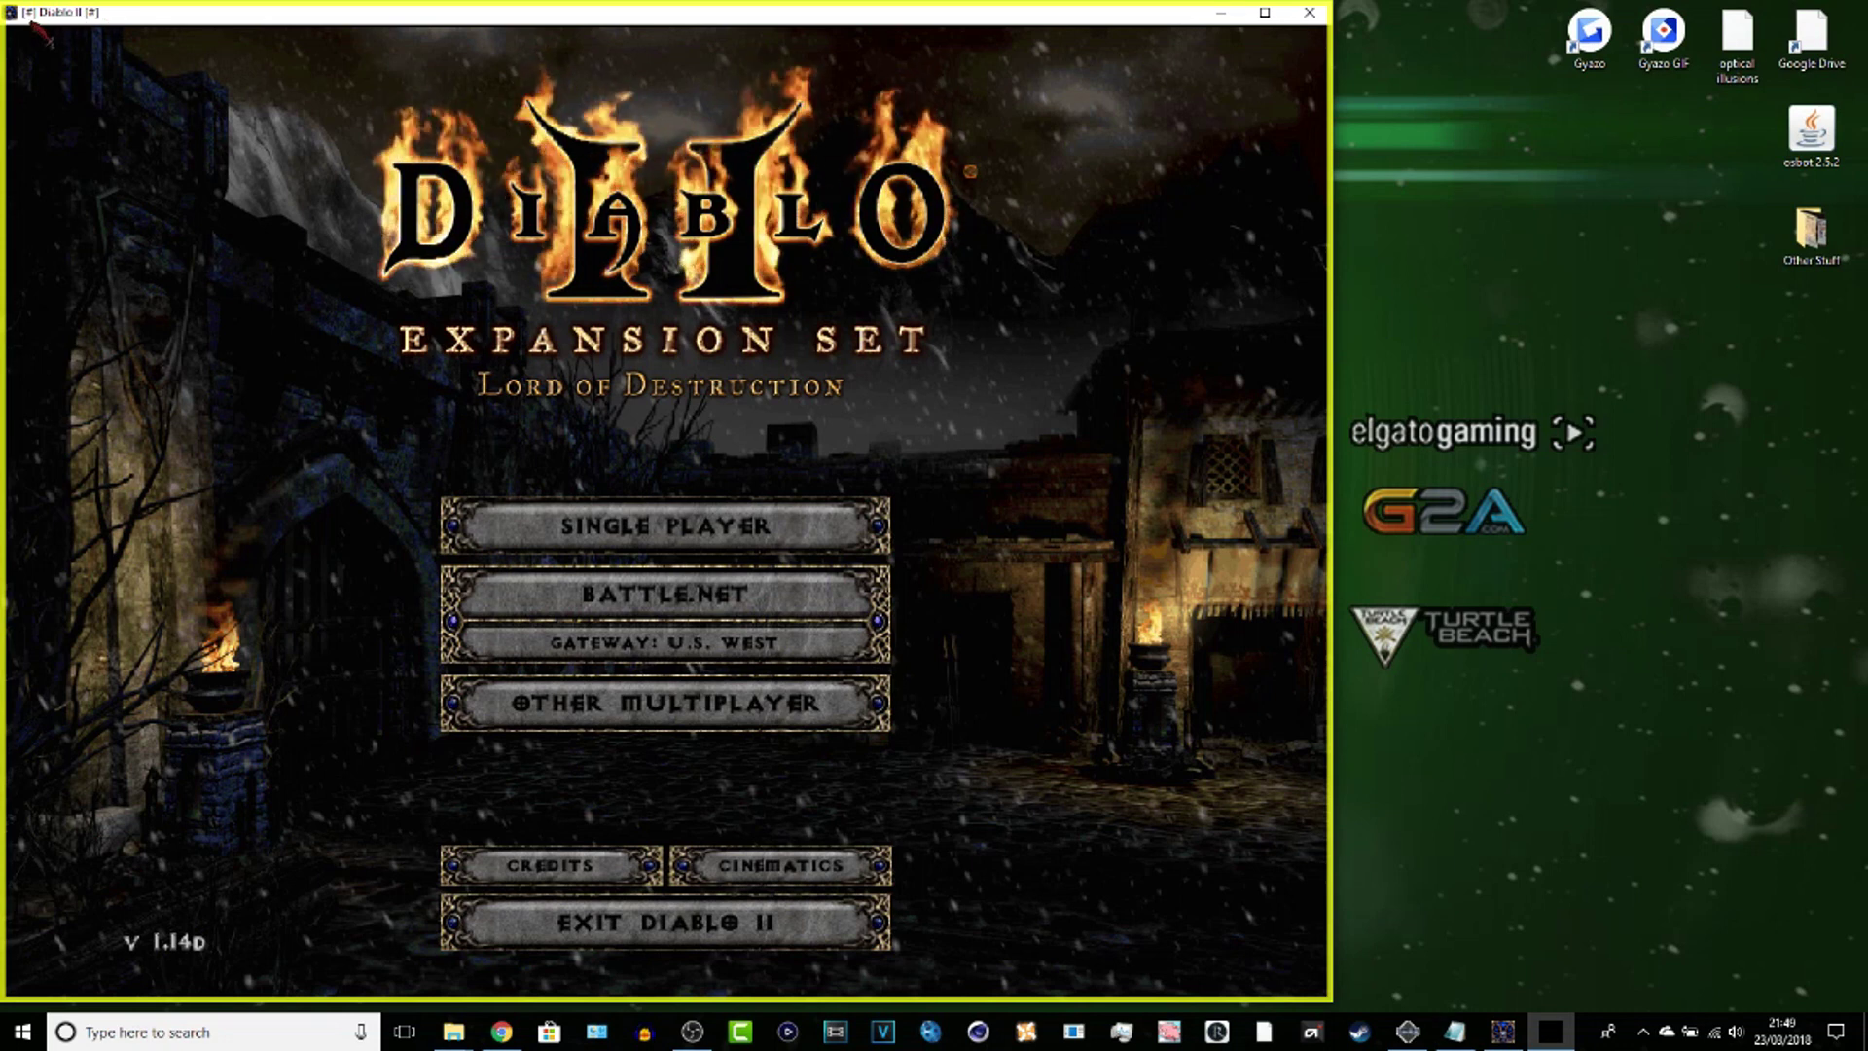
left_click_drag(37, 31, 83, 15)
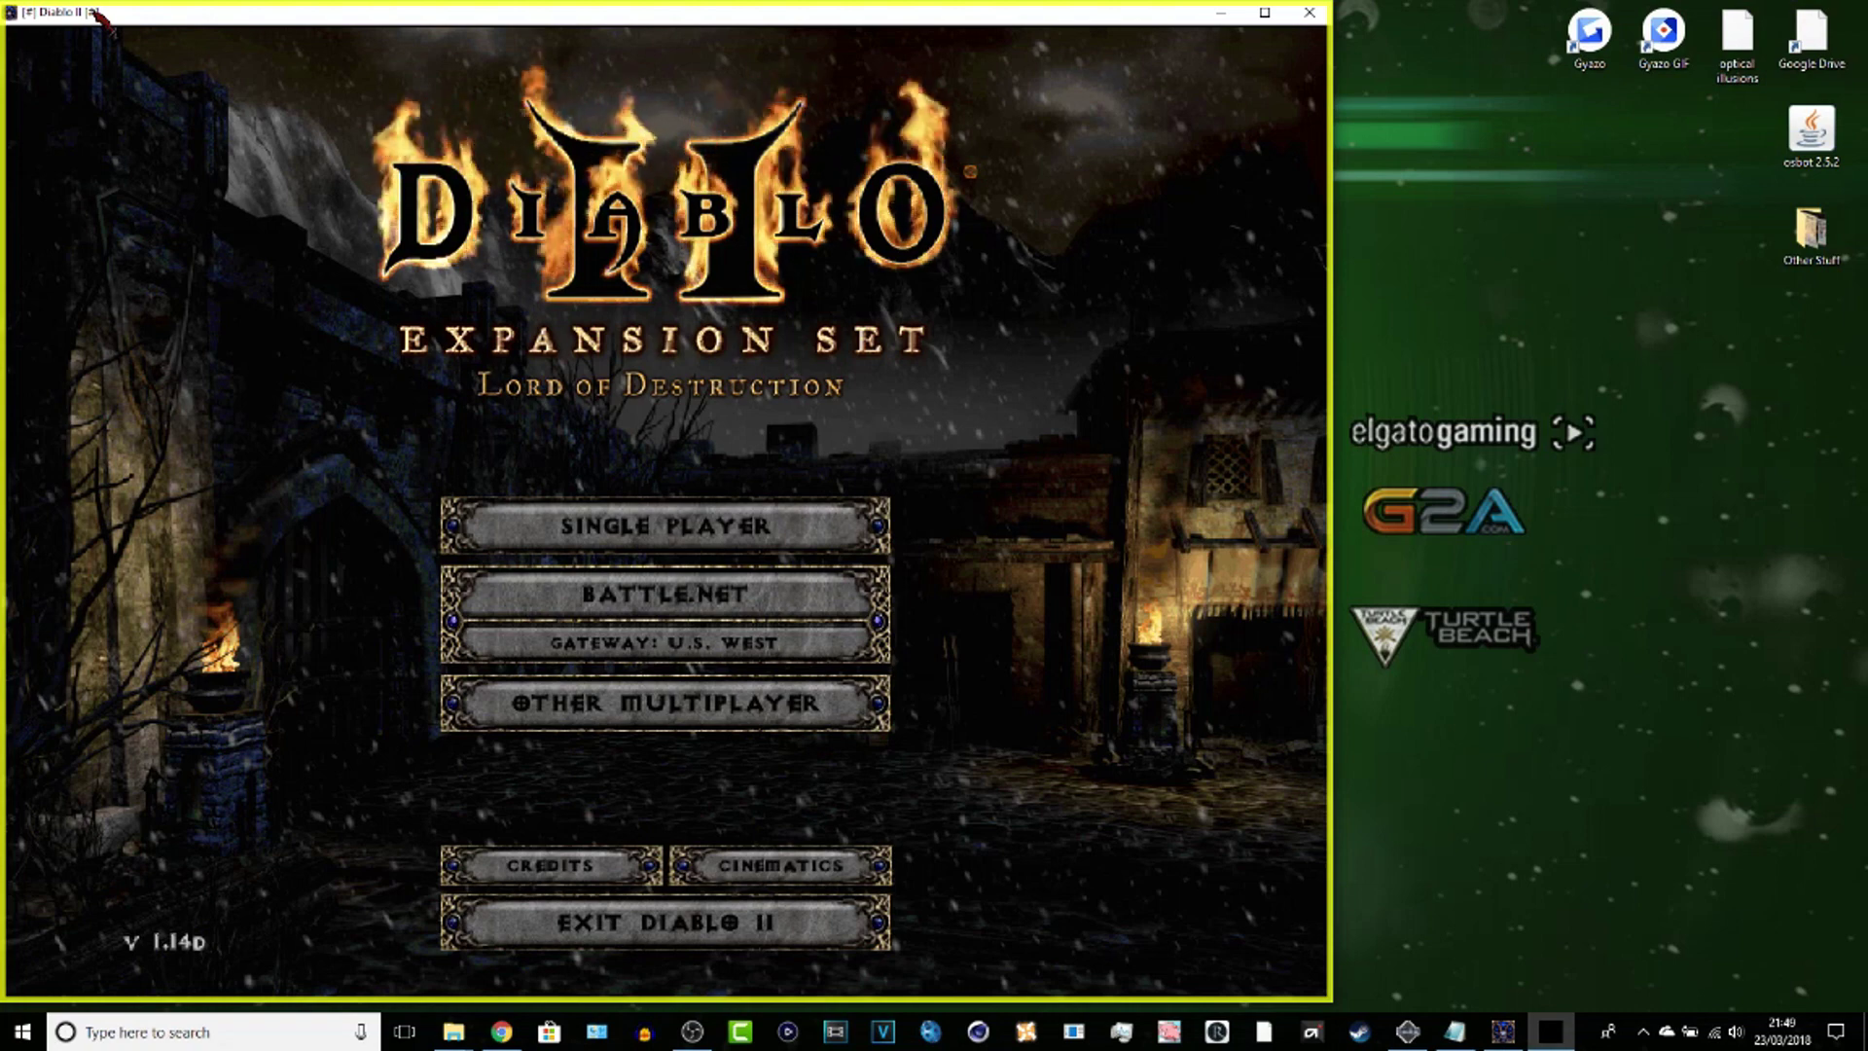
left_click_drag(160, 34, 161, 34)
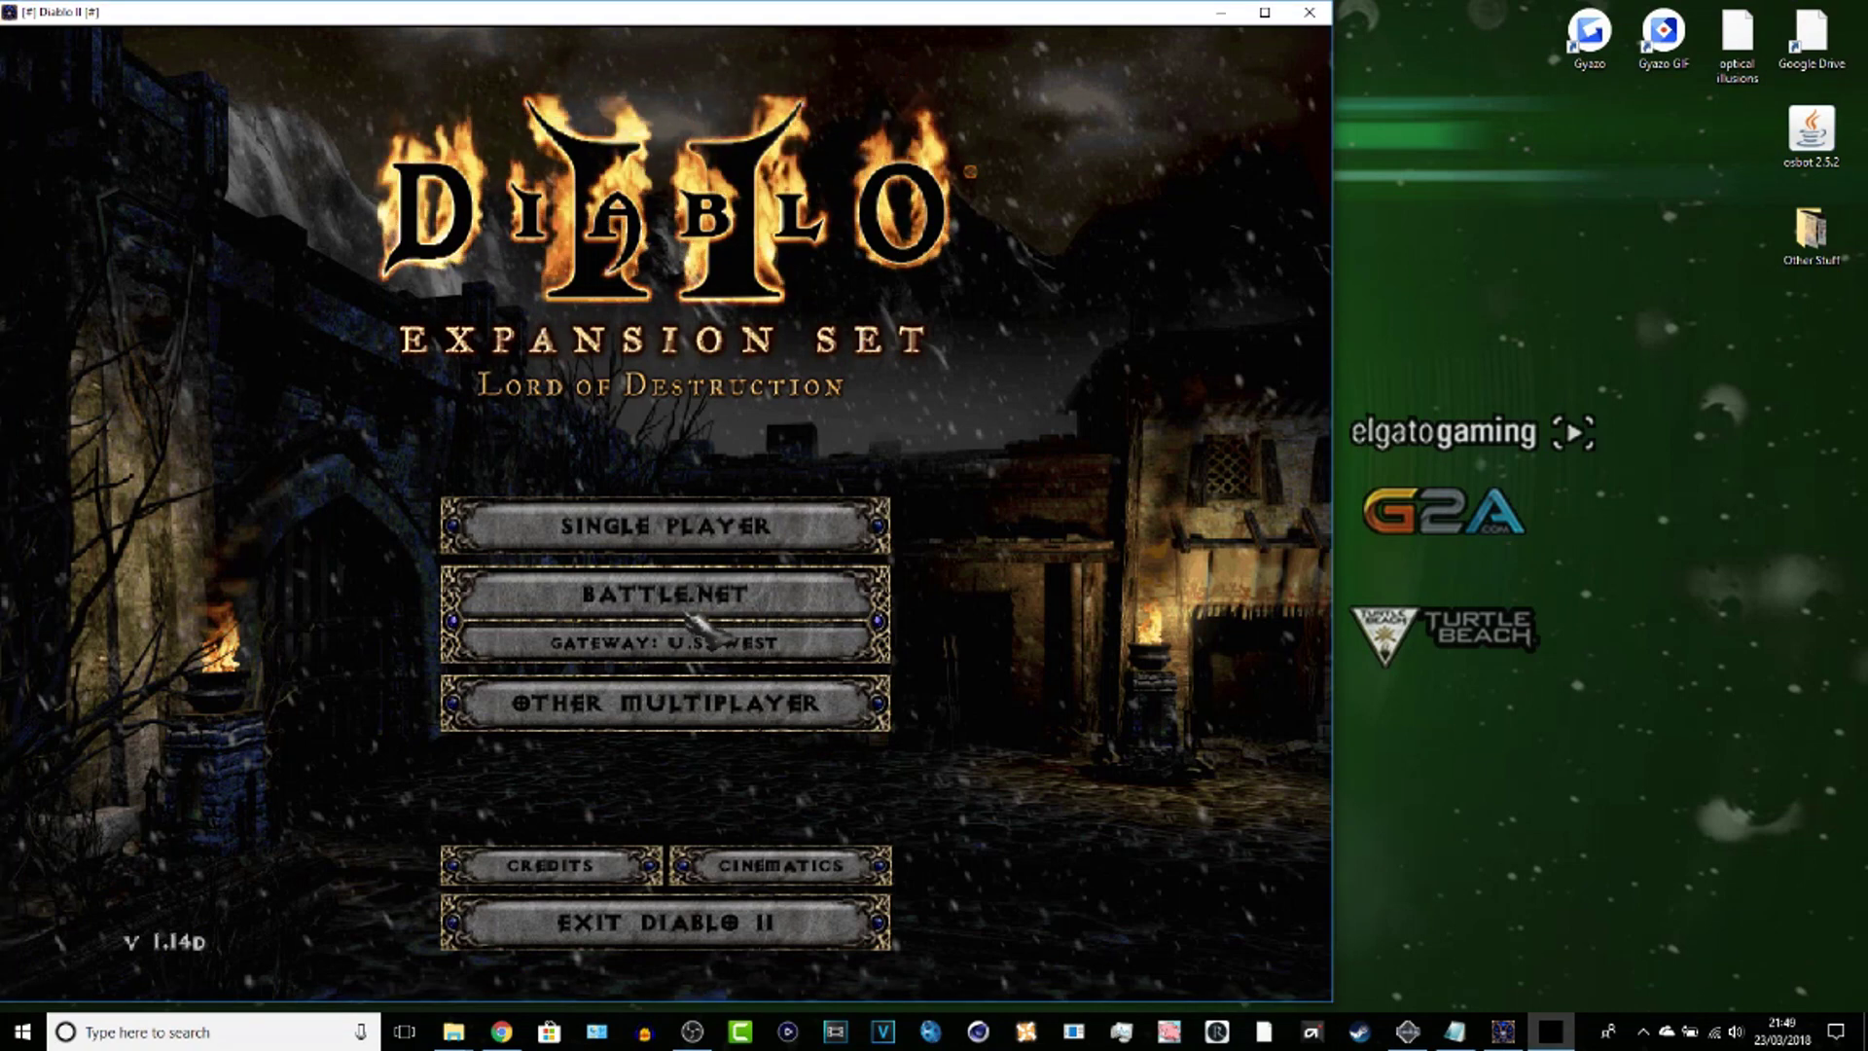
left_click(657, 595)
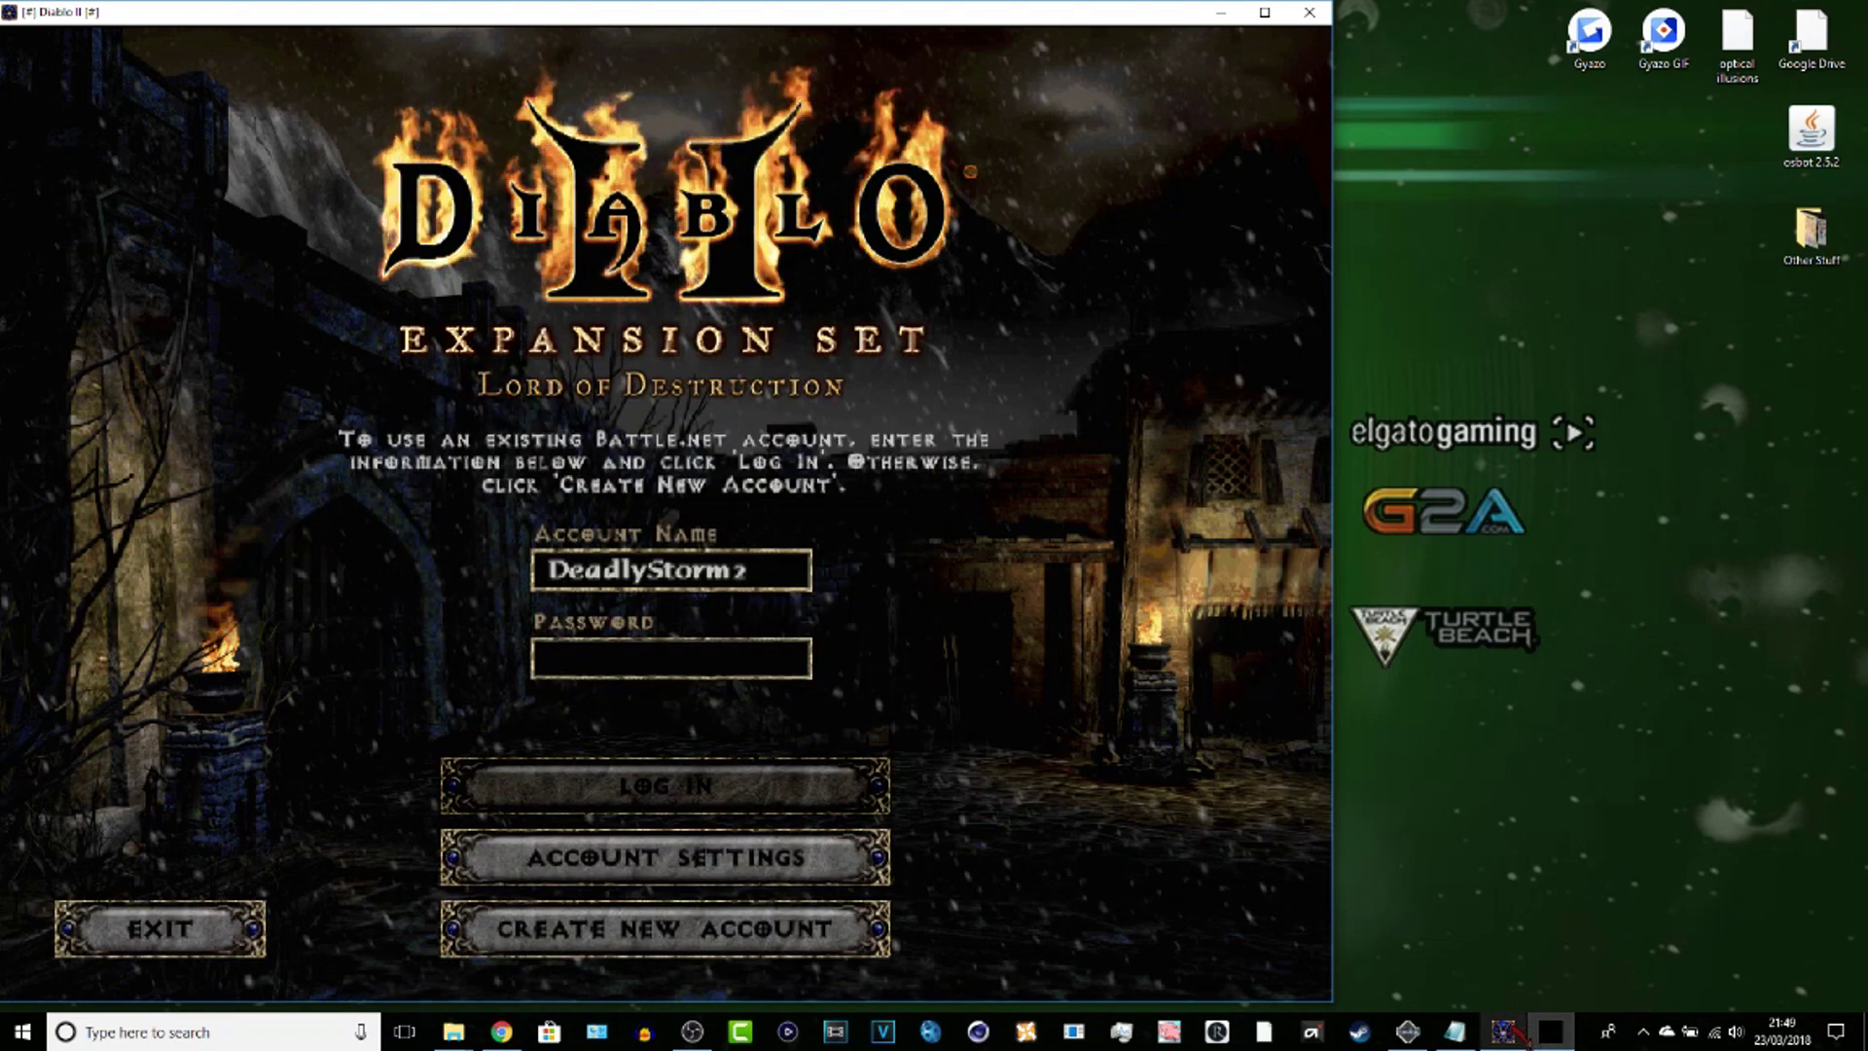
Step: Bring the first Diablo II copy forward and log in with the account password
left_click(1503, 1031)
left_click(1549, 1032)
left_click(1503, 1031)
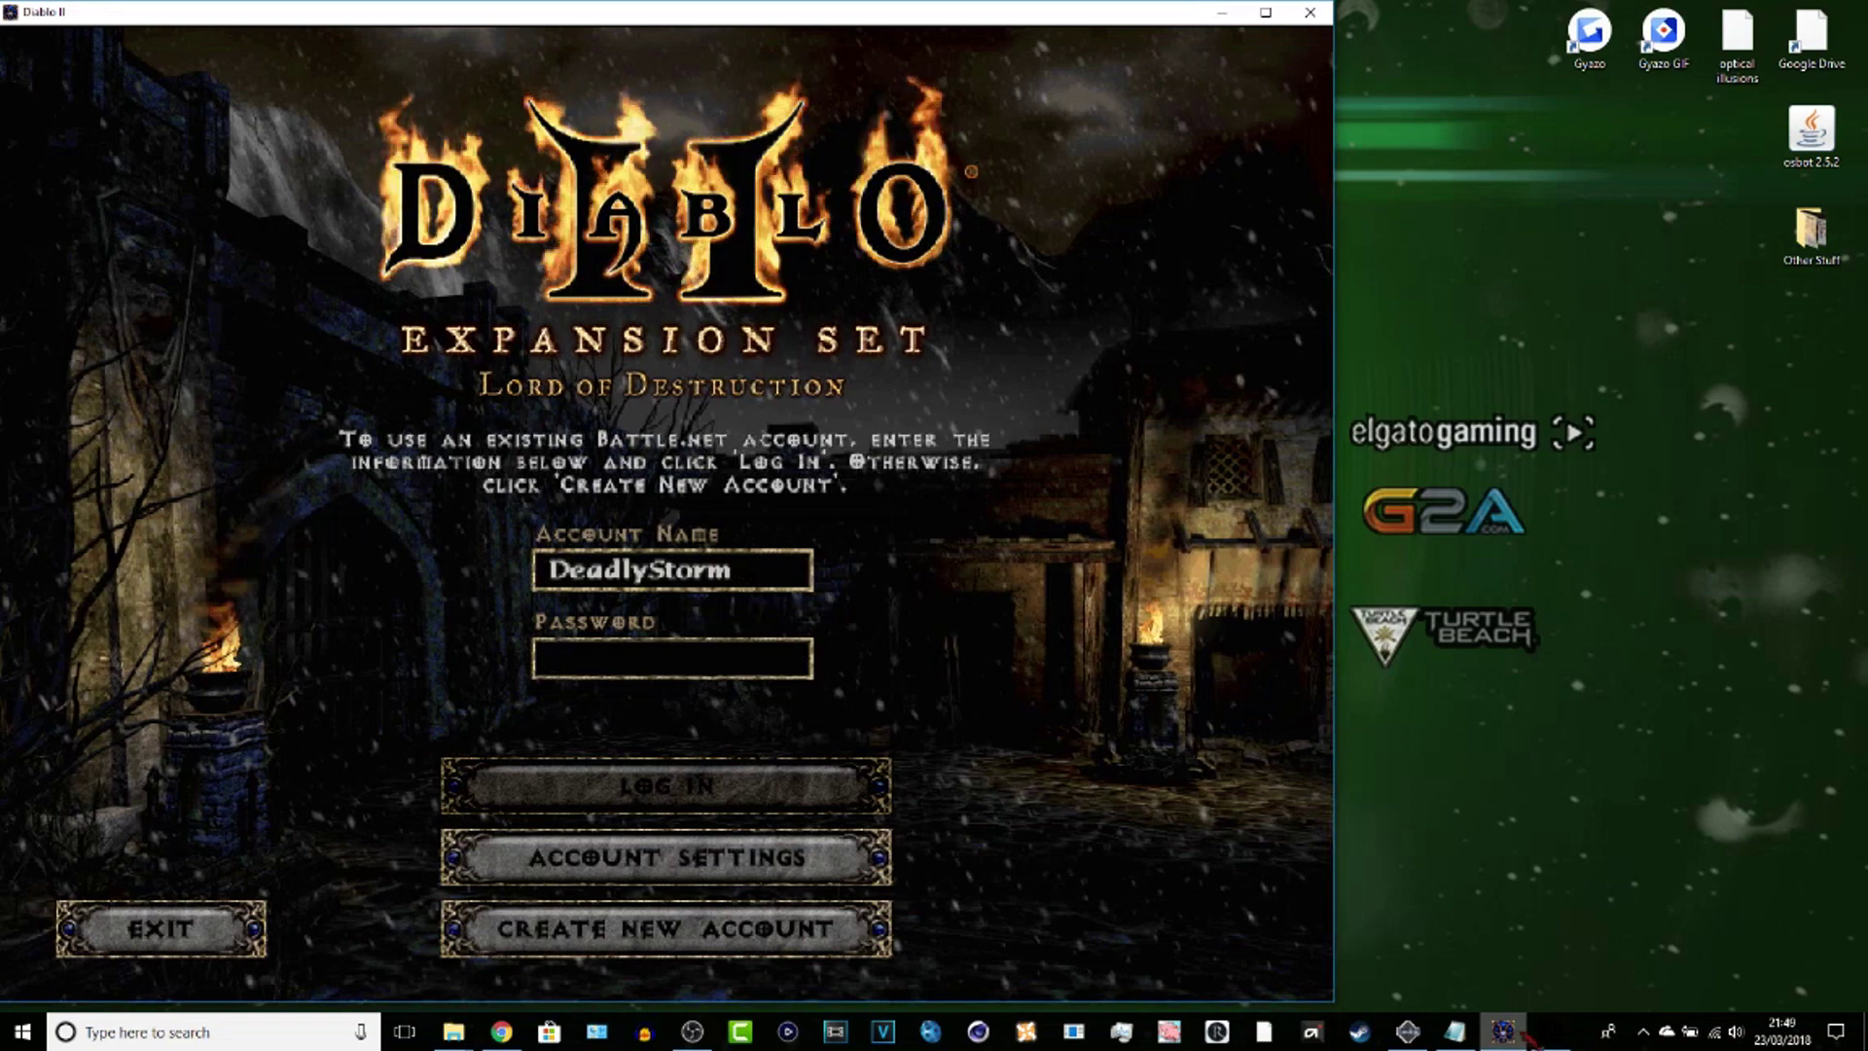
left_click(1550, 1031)
left_click(1503, 1031)
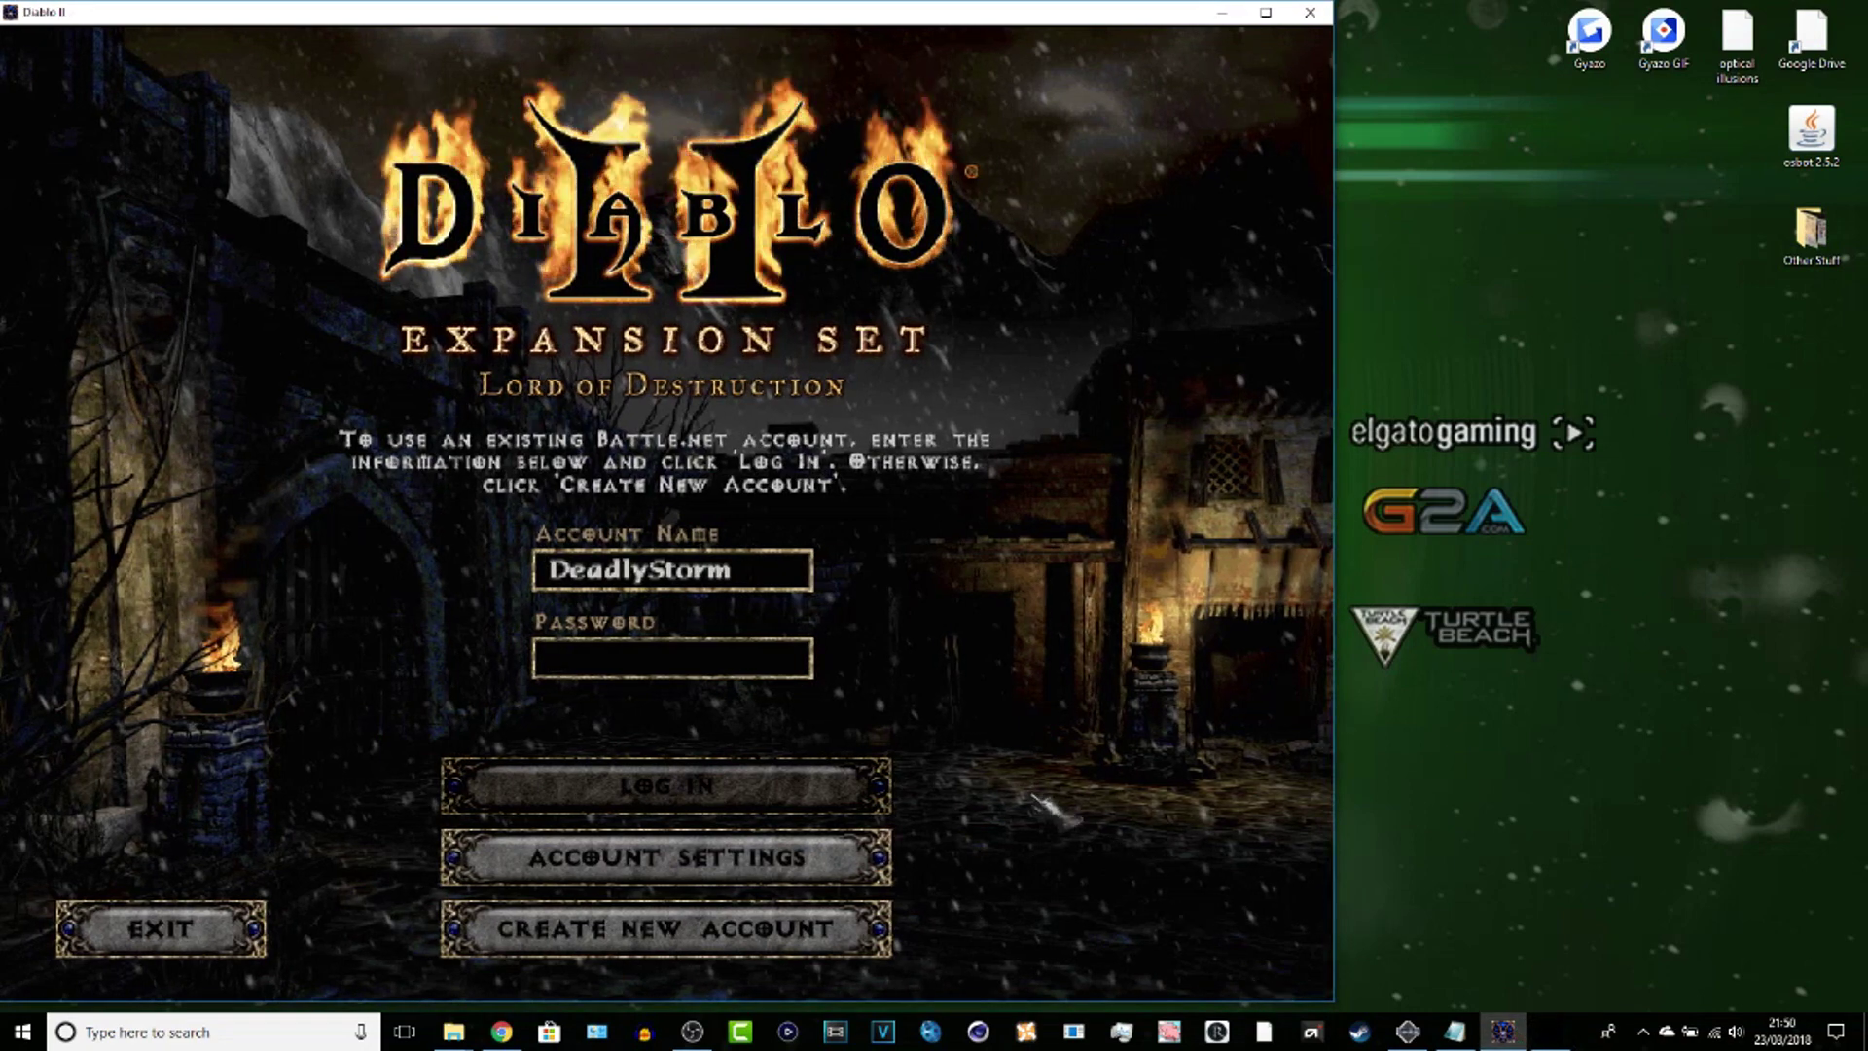
type("**")
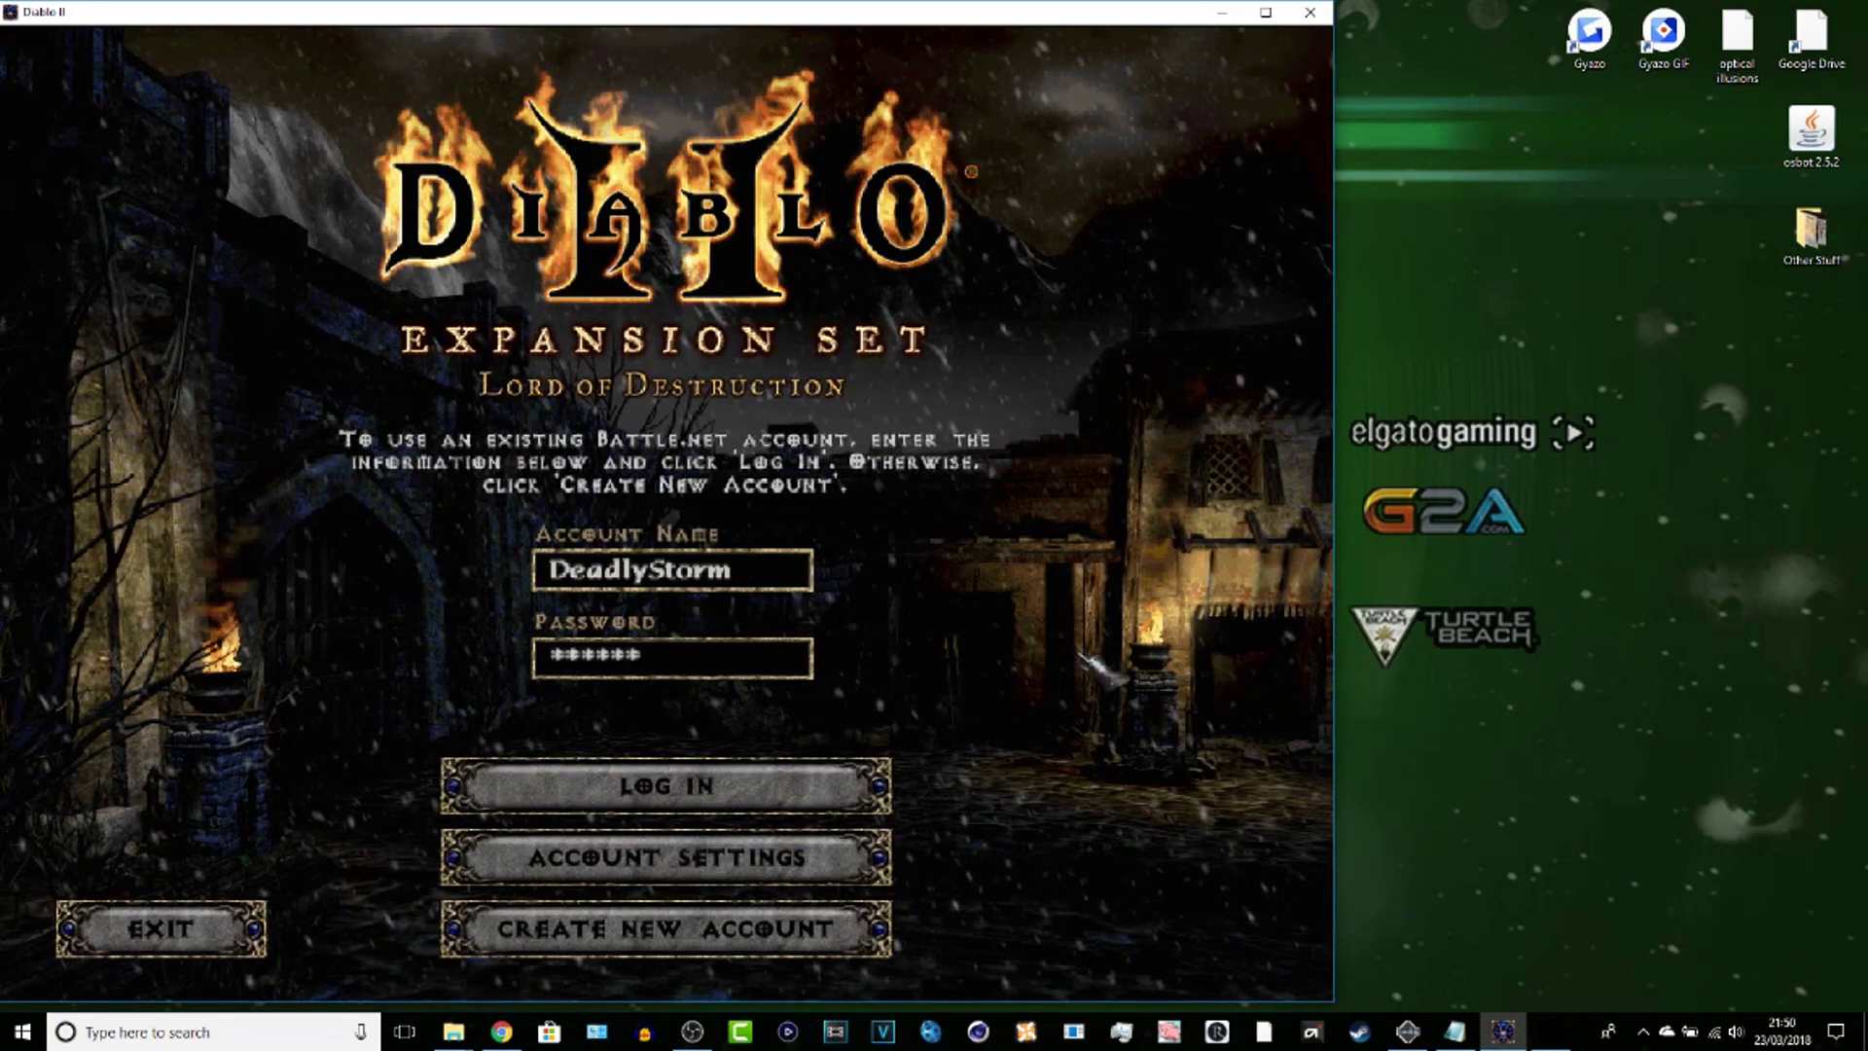
key("Return")
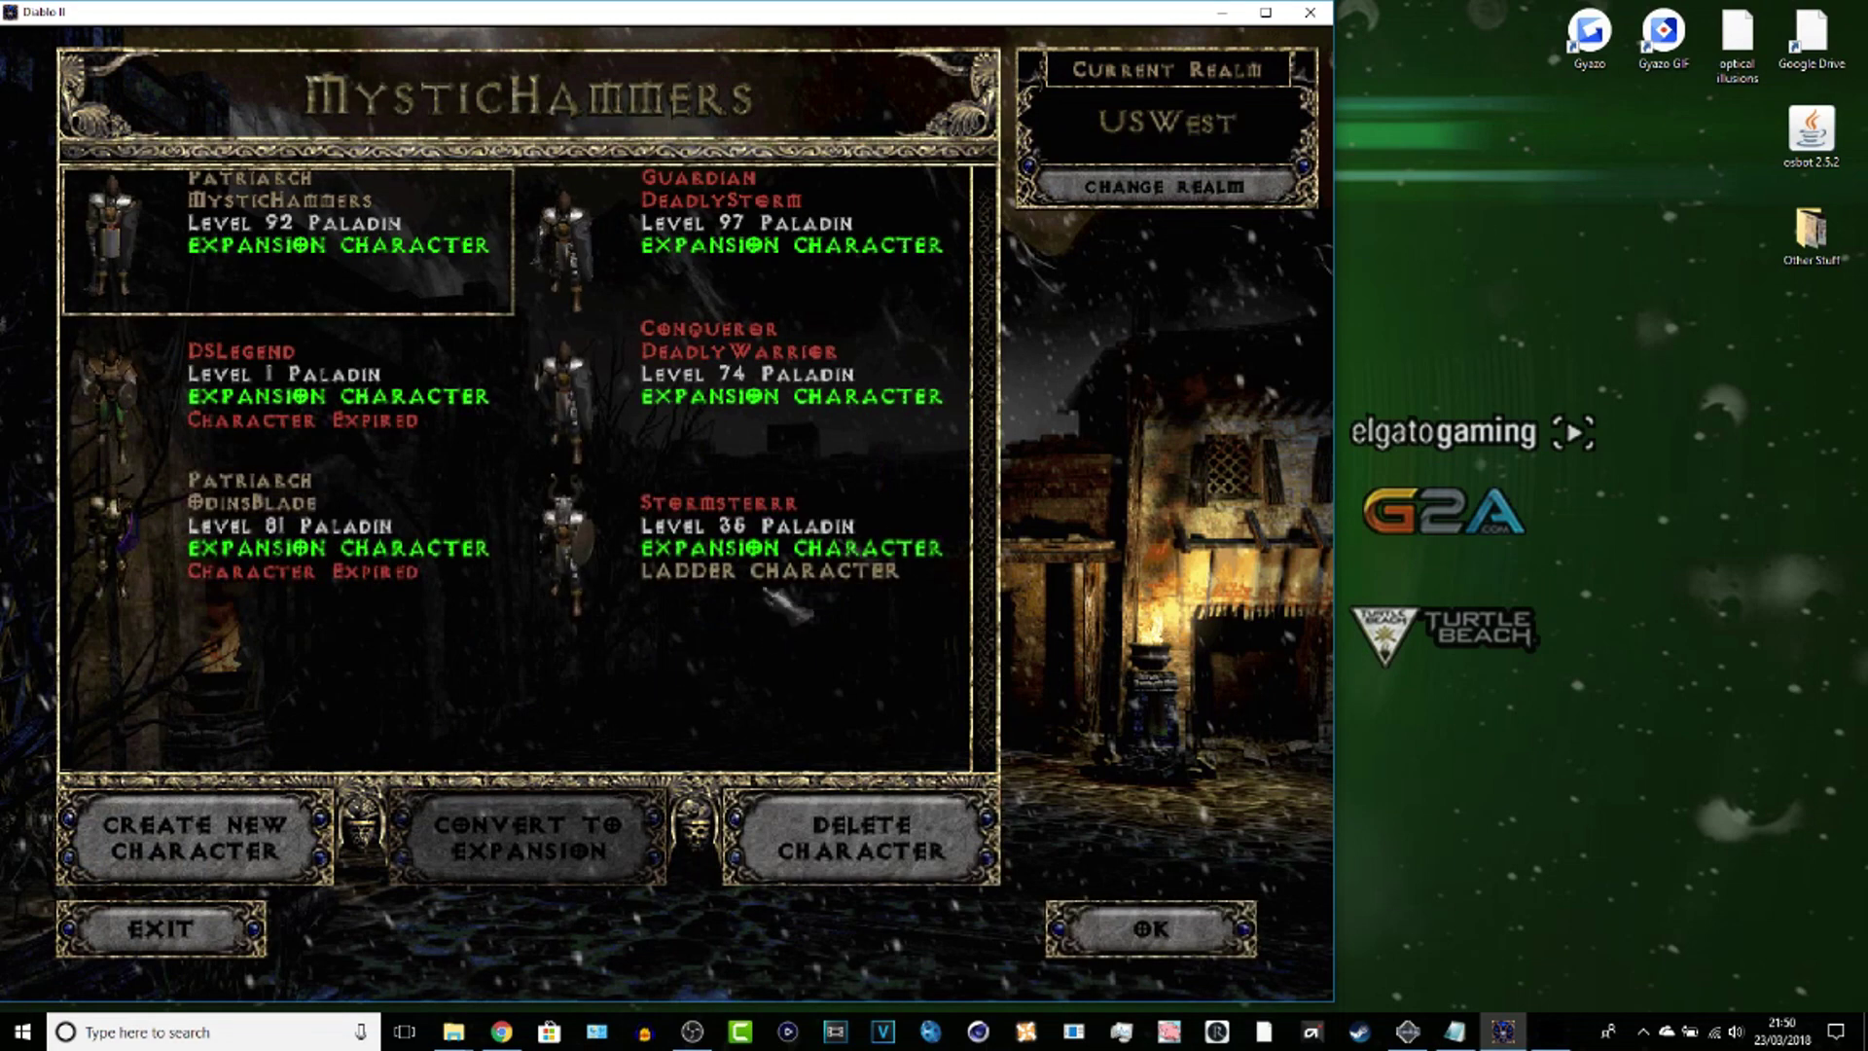
Step: Enter Battle.net as the Paladin, send the .login command, and check the KOTN bot's profile
double_click(872, 531)
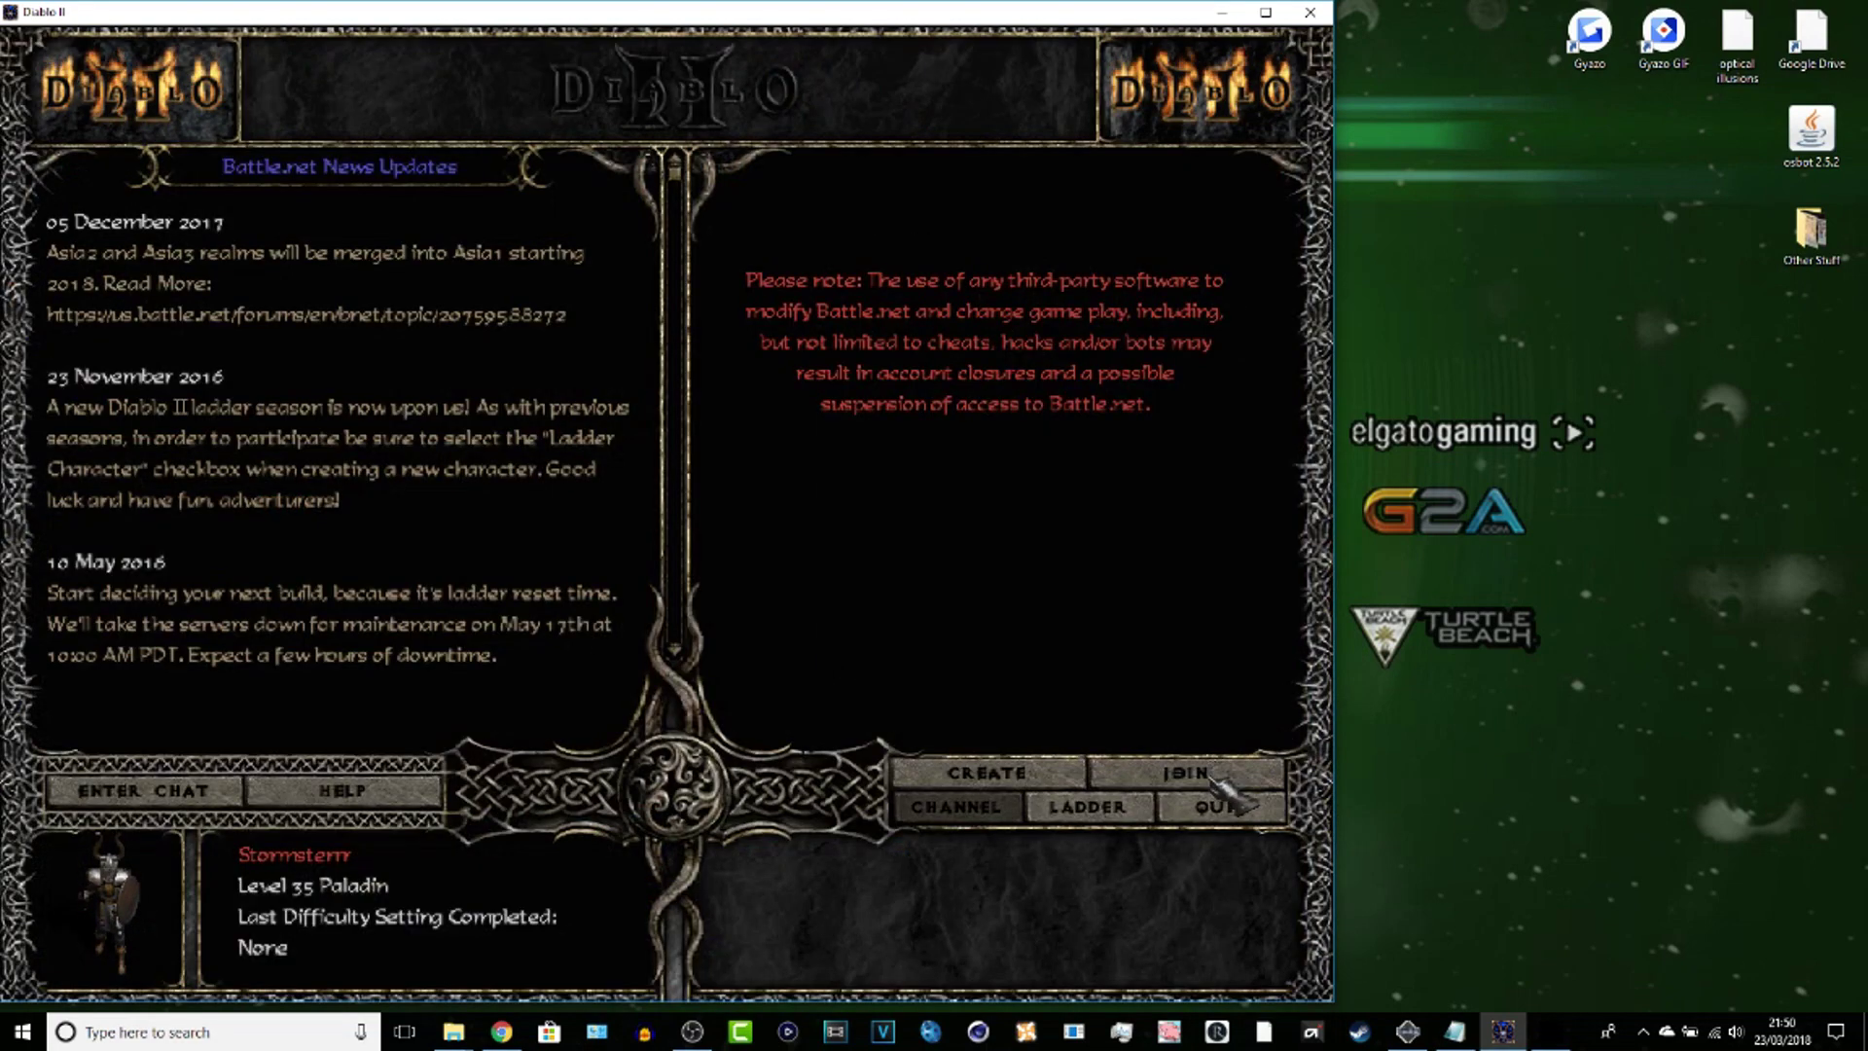
left_click(1192, 776)
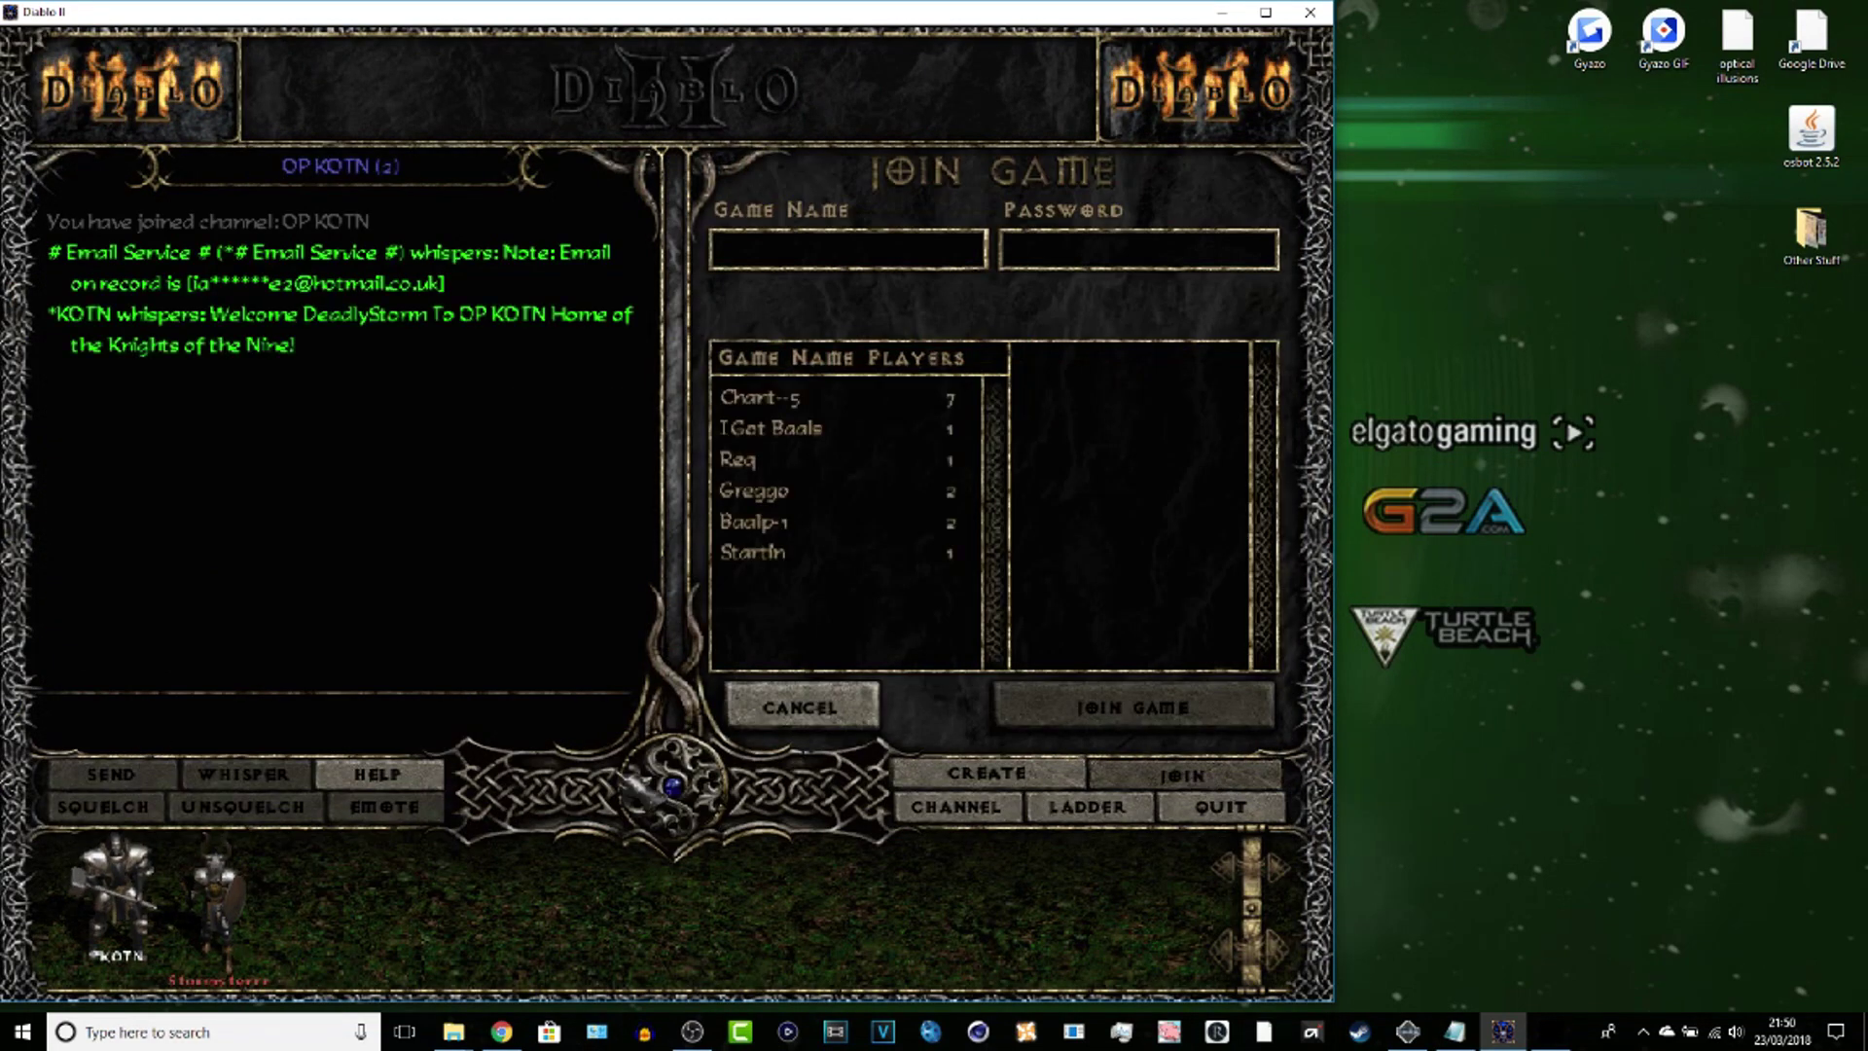
type(".login")
key("Return")
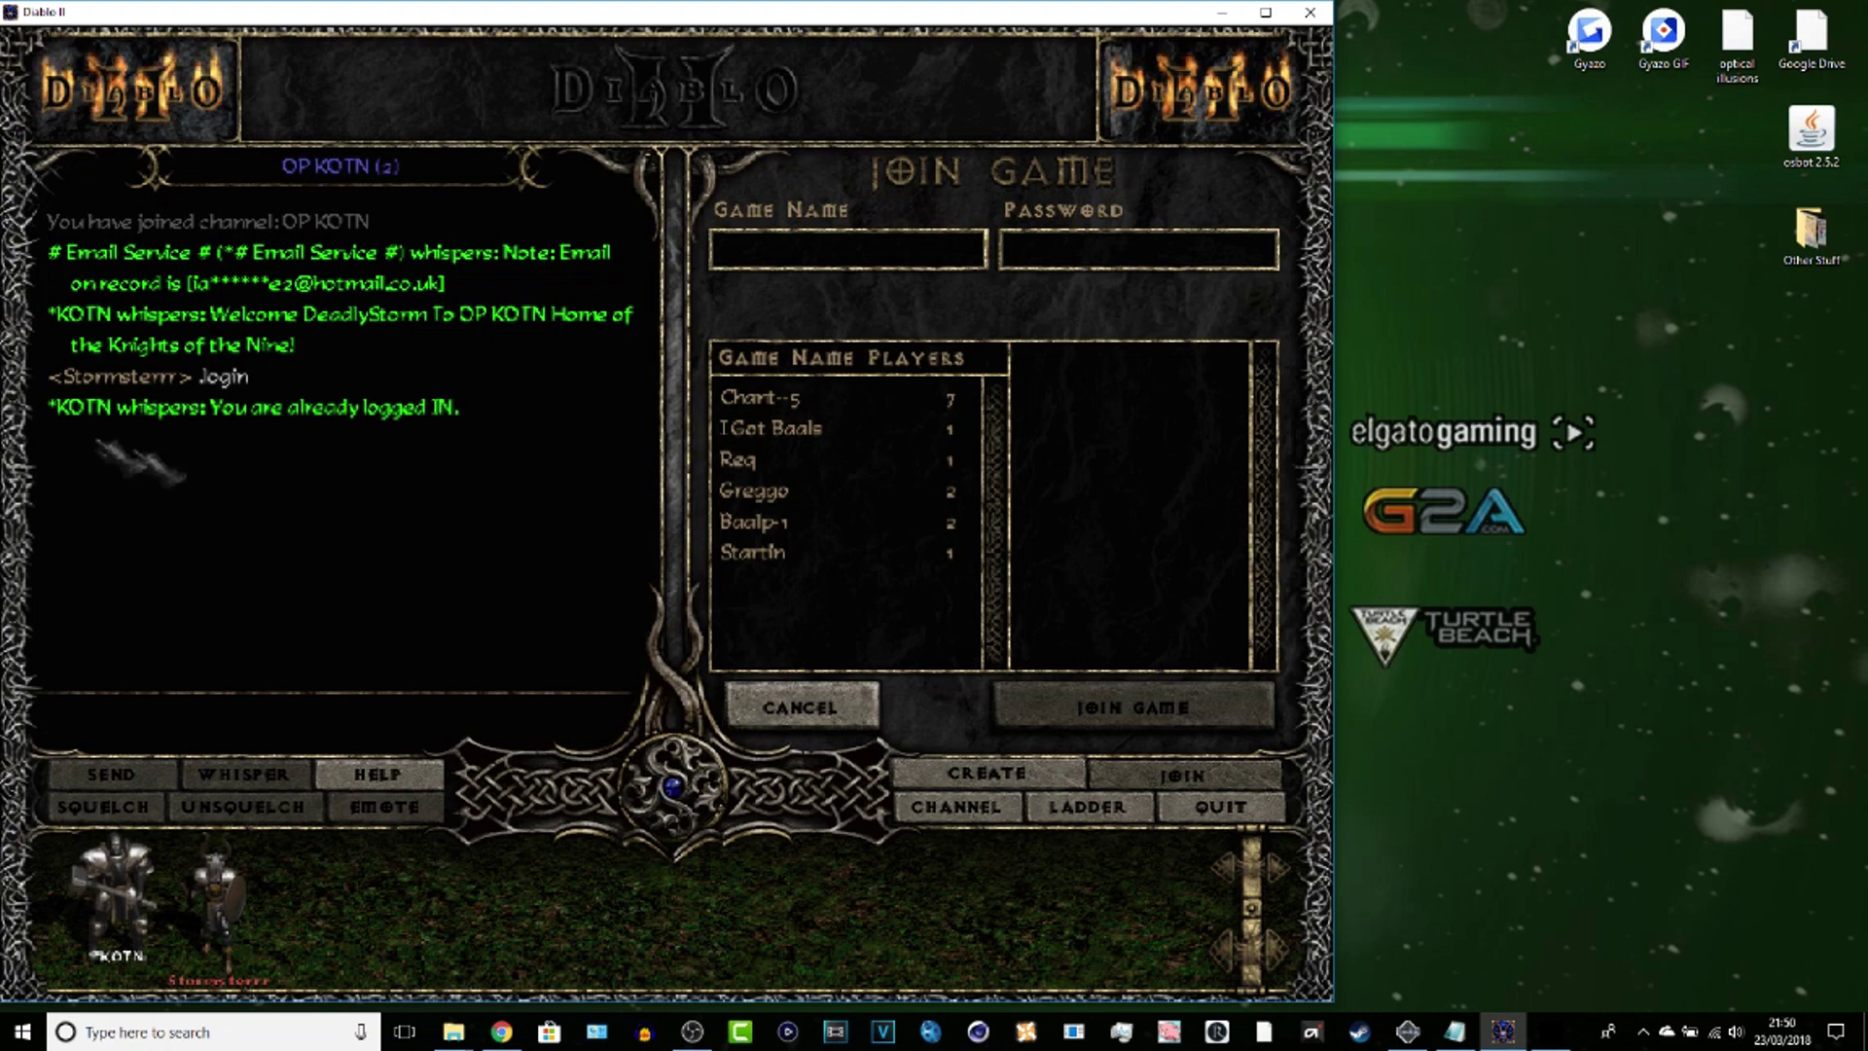
left_click(159, 973)
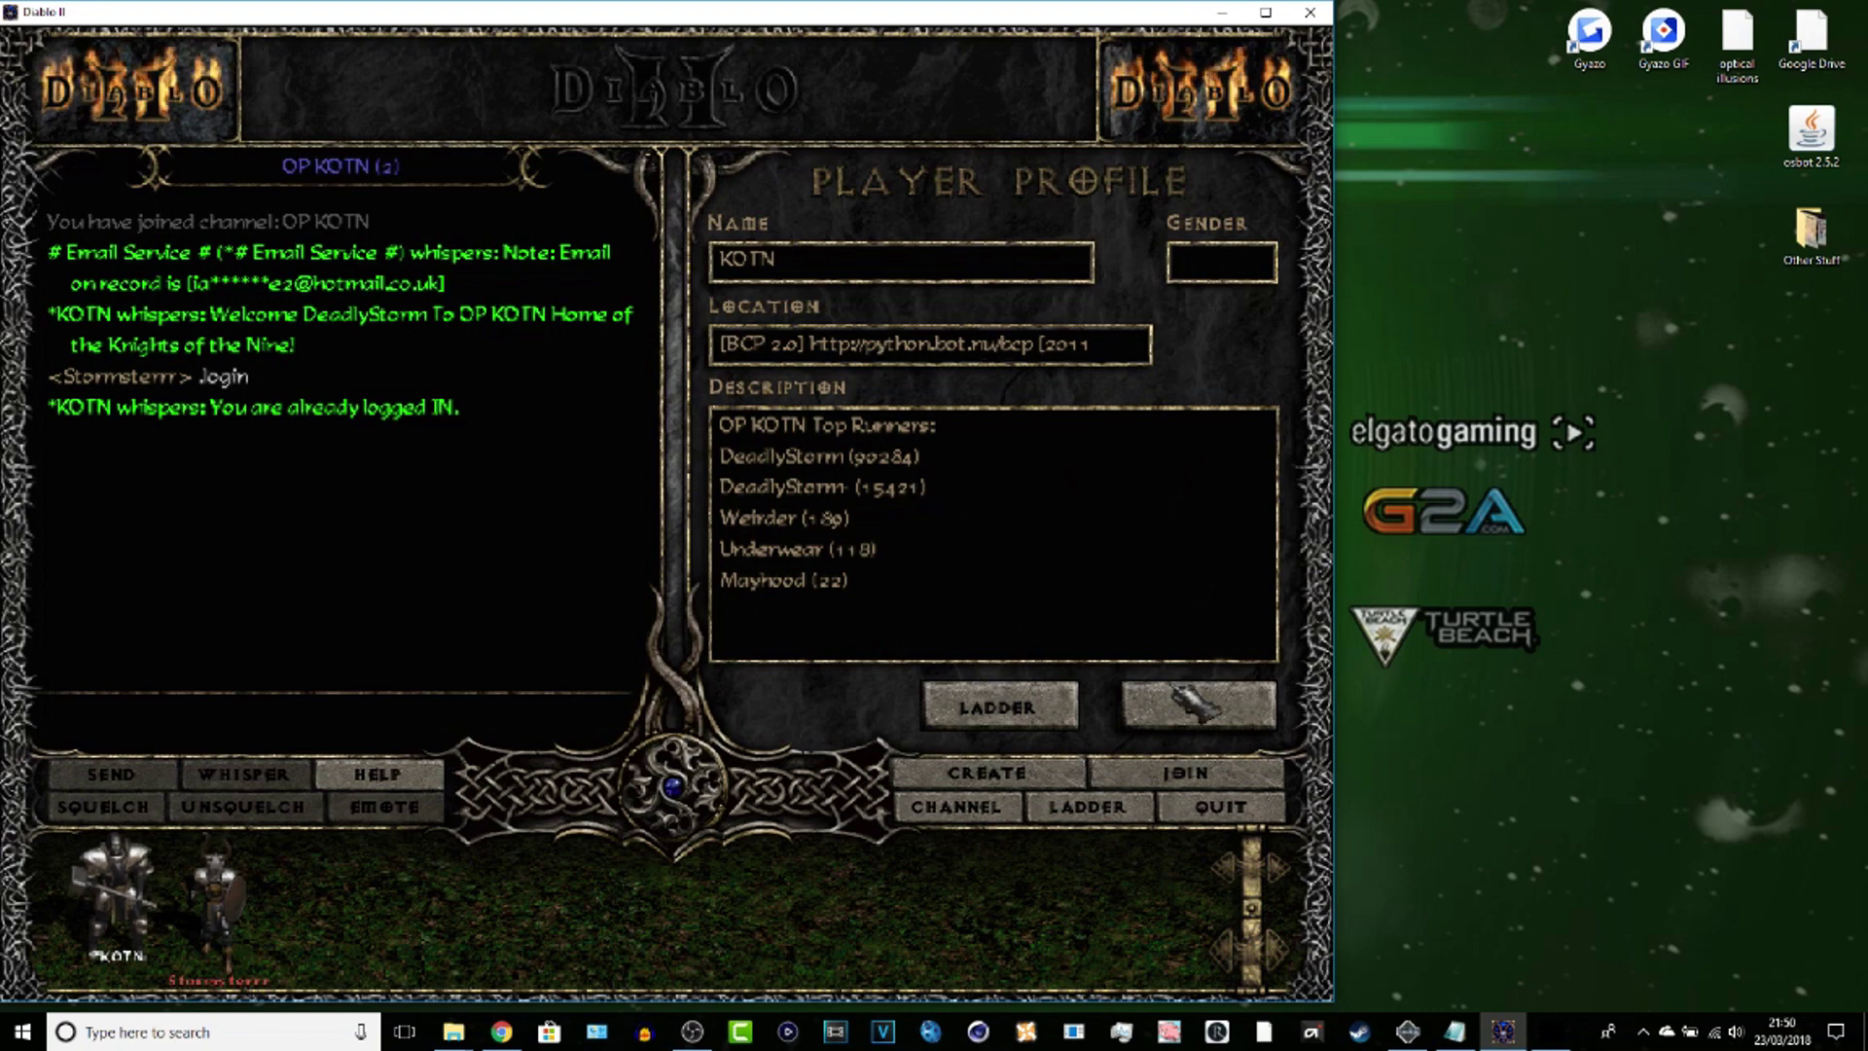
left_click(1198, 702)
left_click(1206, 775)
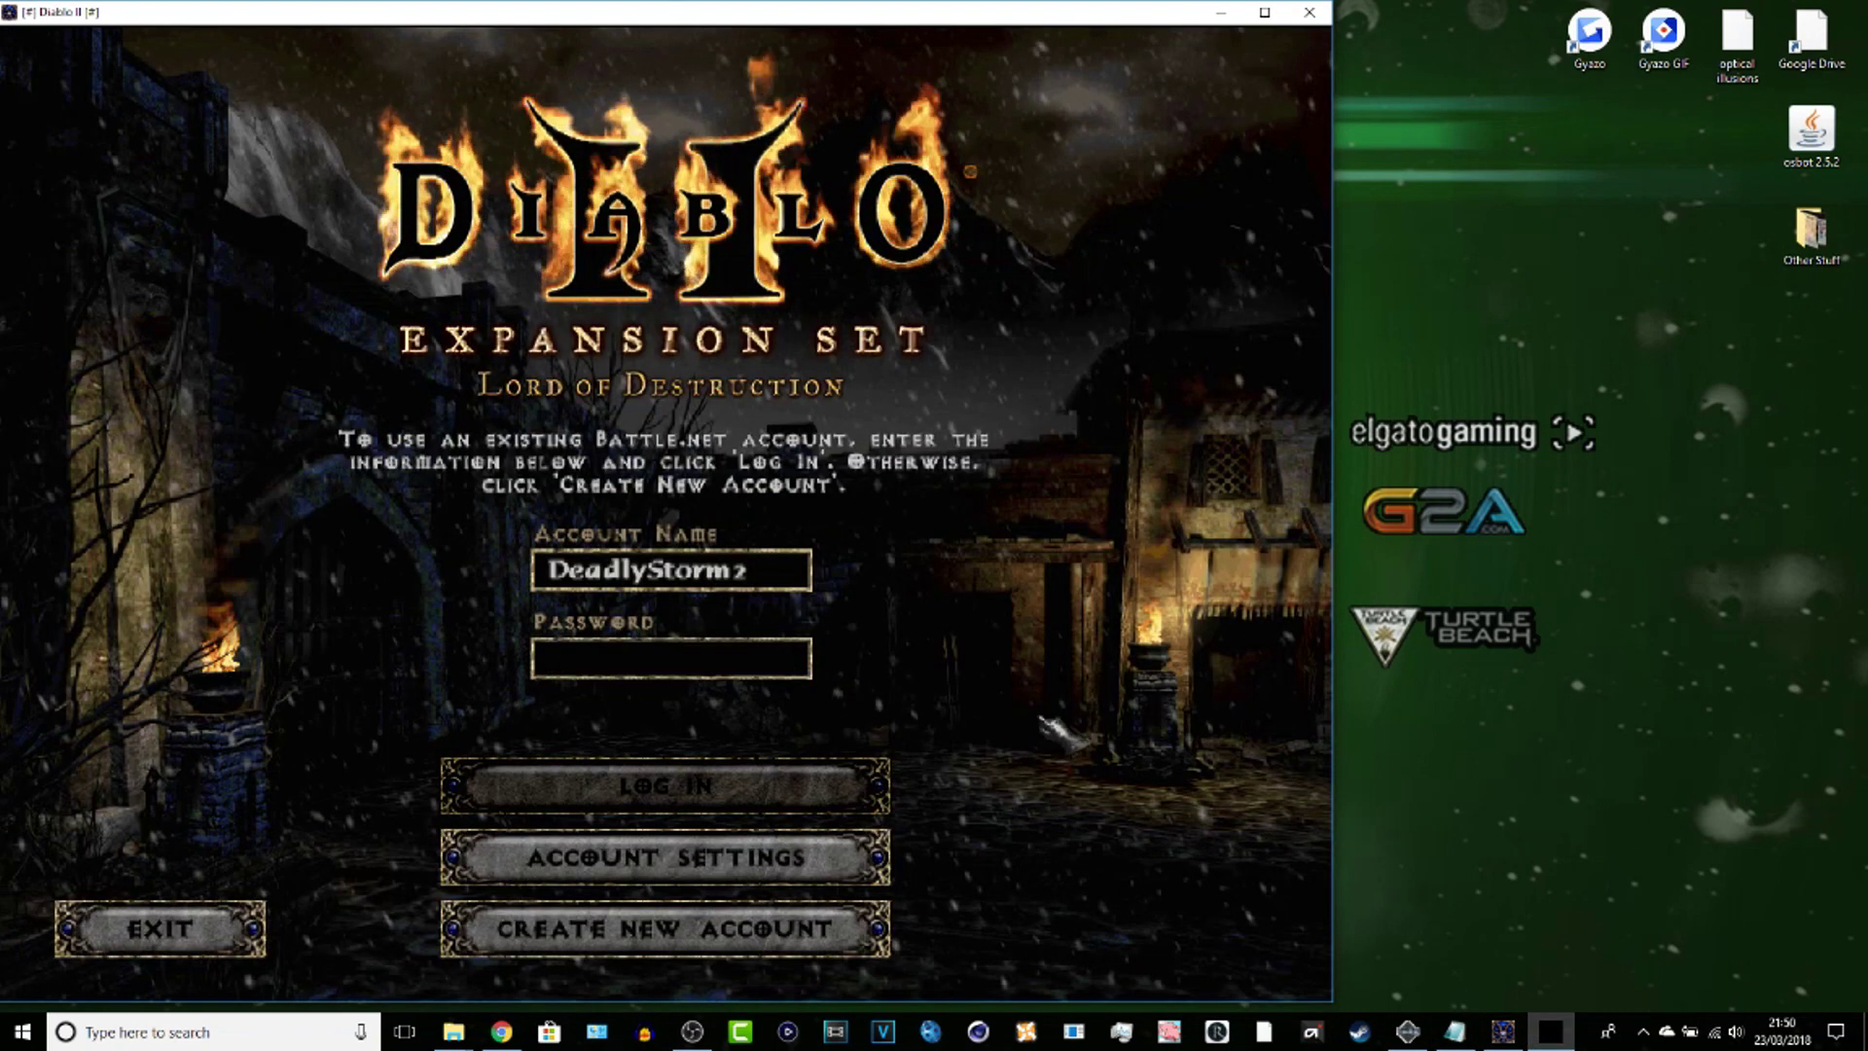
Step: Log the second copy into its account and enter Battle.net with the level 14 Sorceress
type("*********")
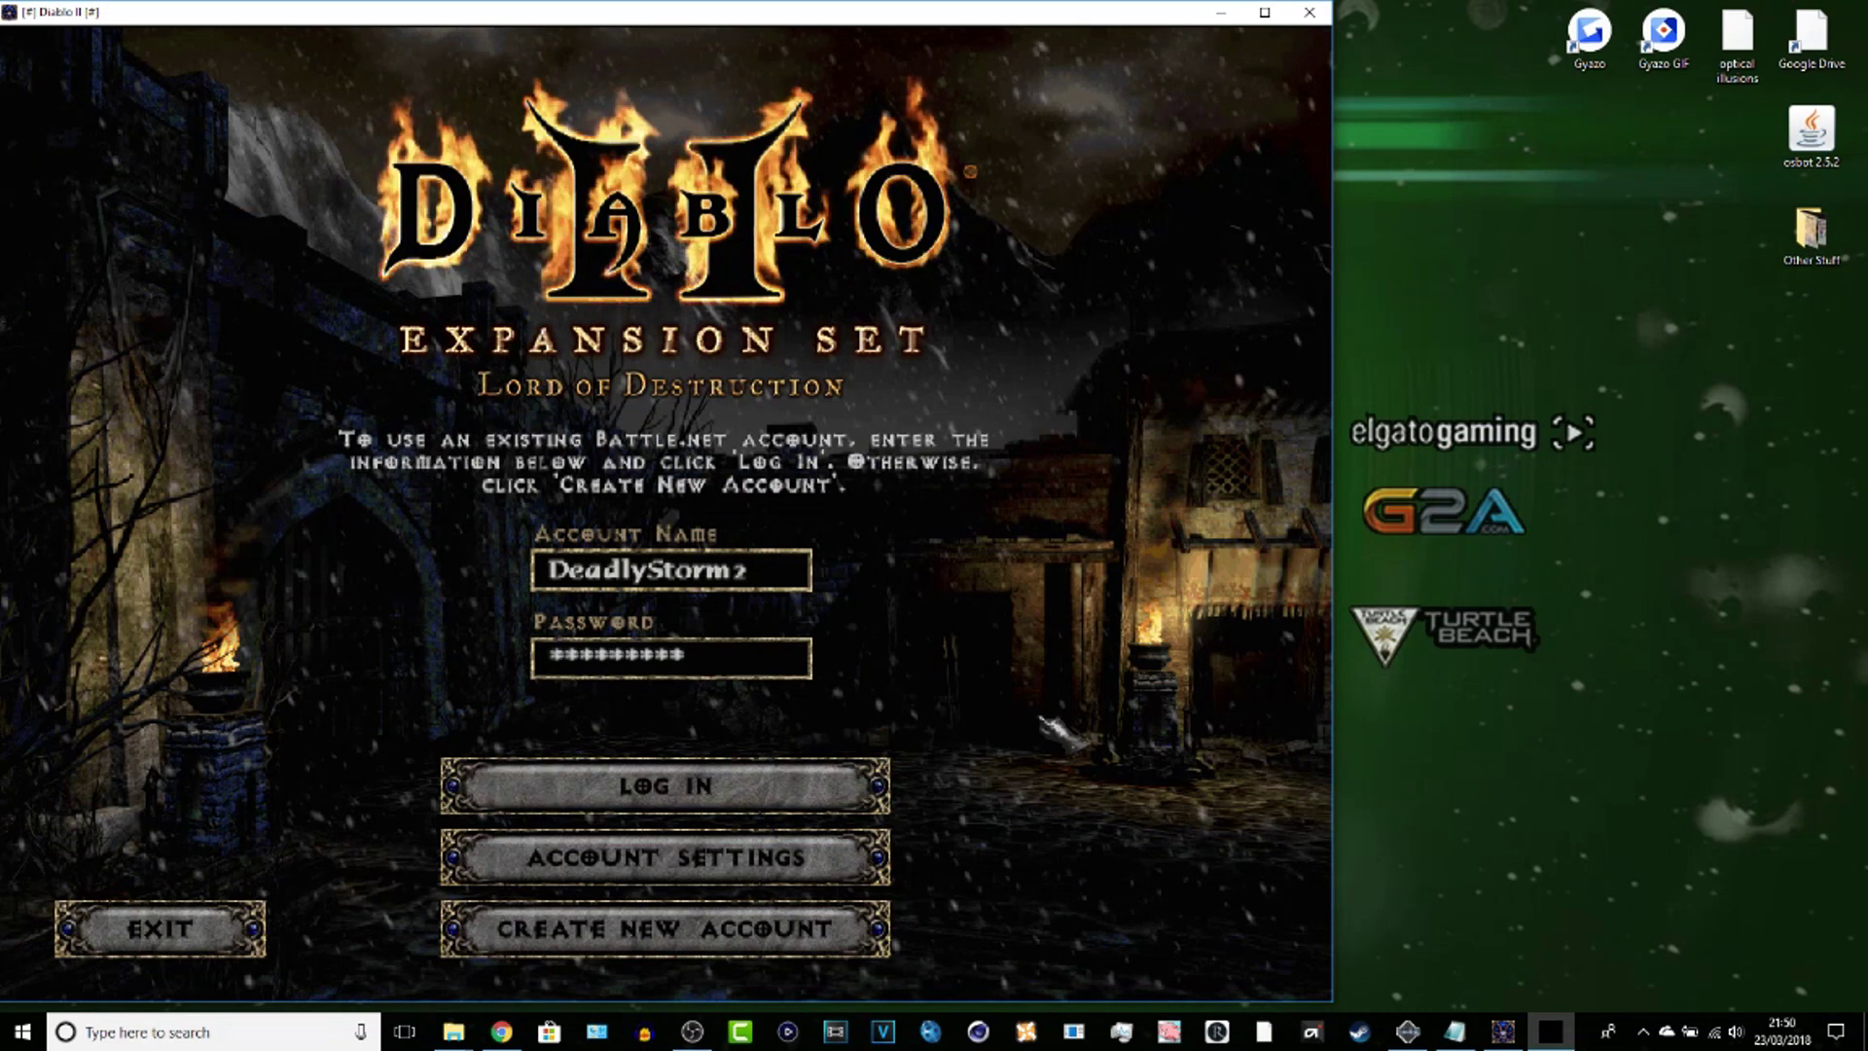
key("Return")
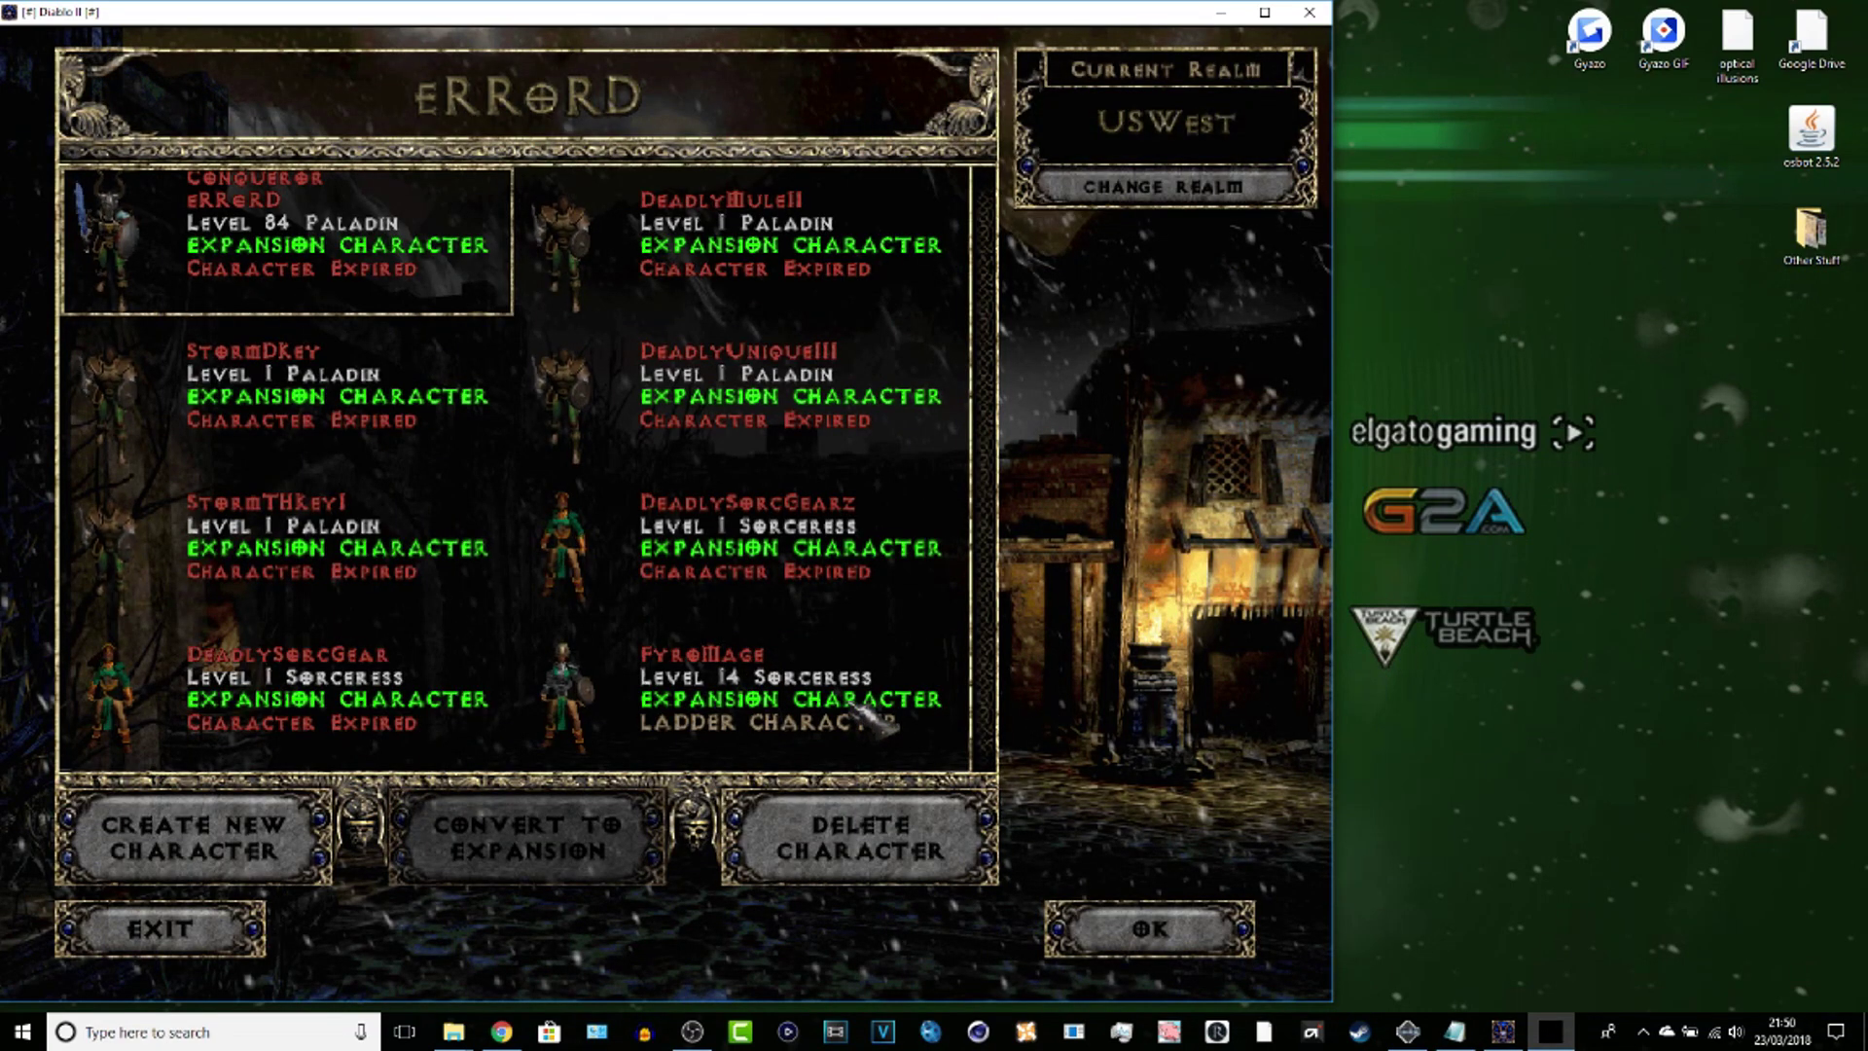
double_click(881, 720)
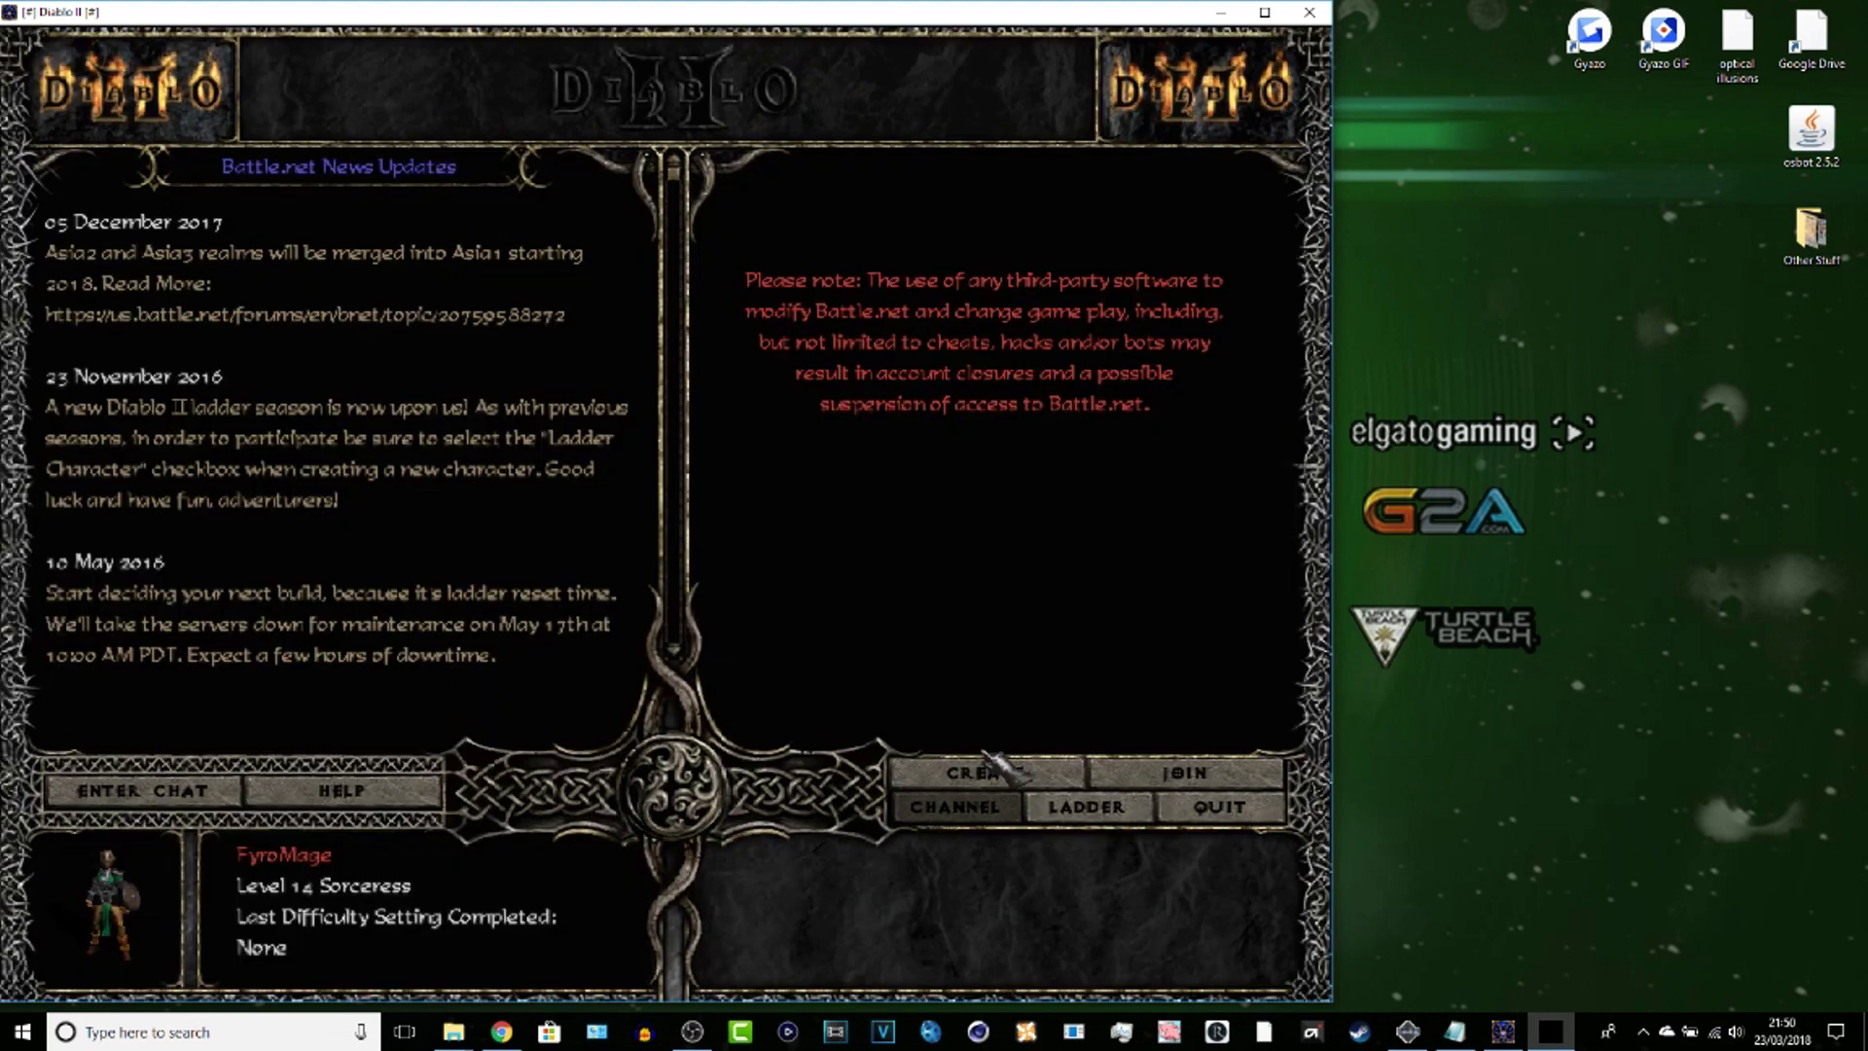
Step: Open the Join Game list, activate the lobby gem, then switch to the web browser
left_click(1185, 773)
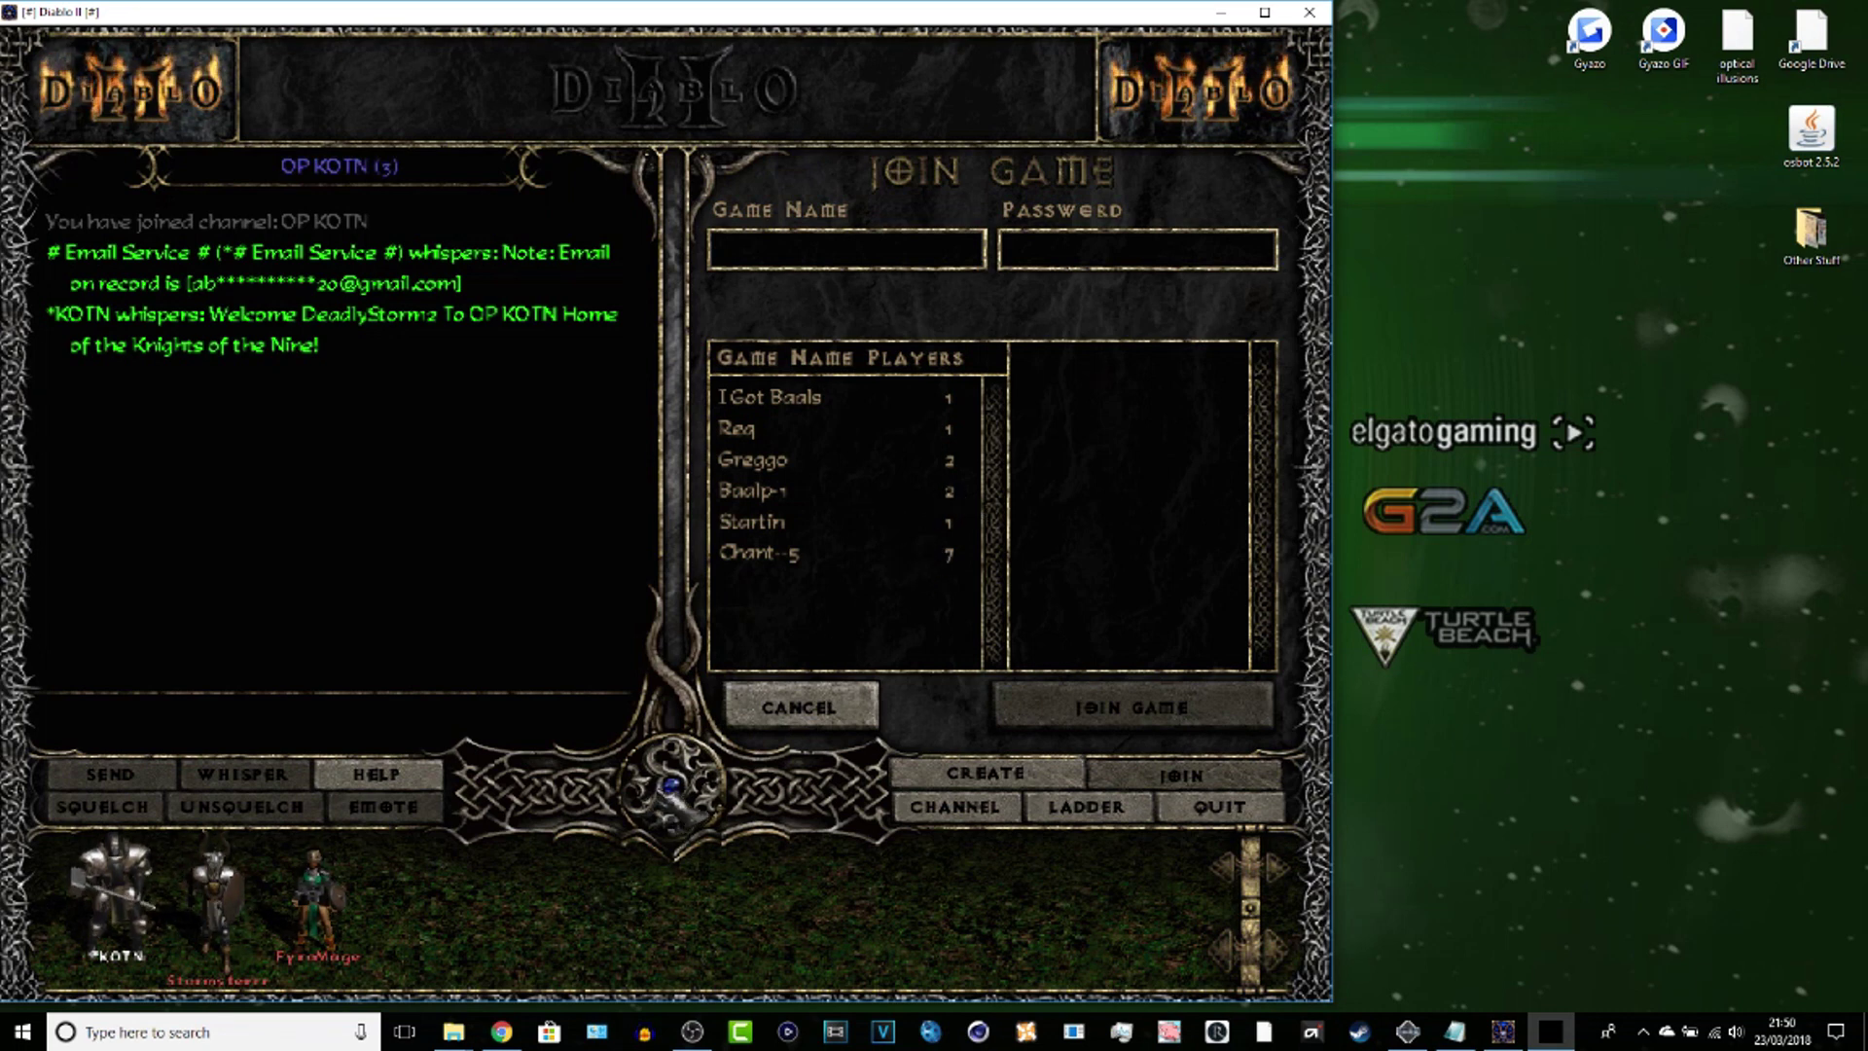
left_click(673, 787)
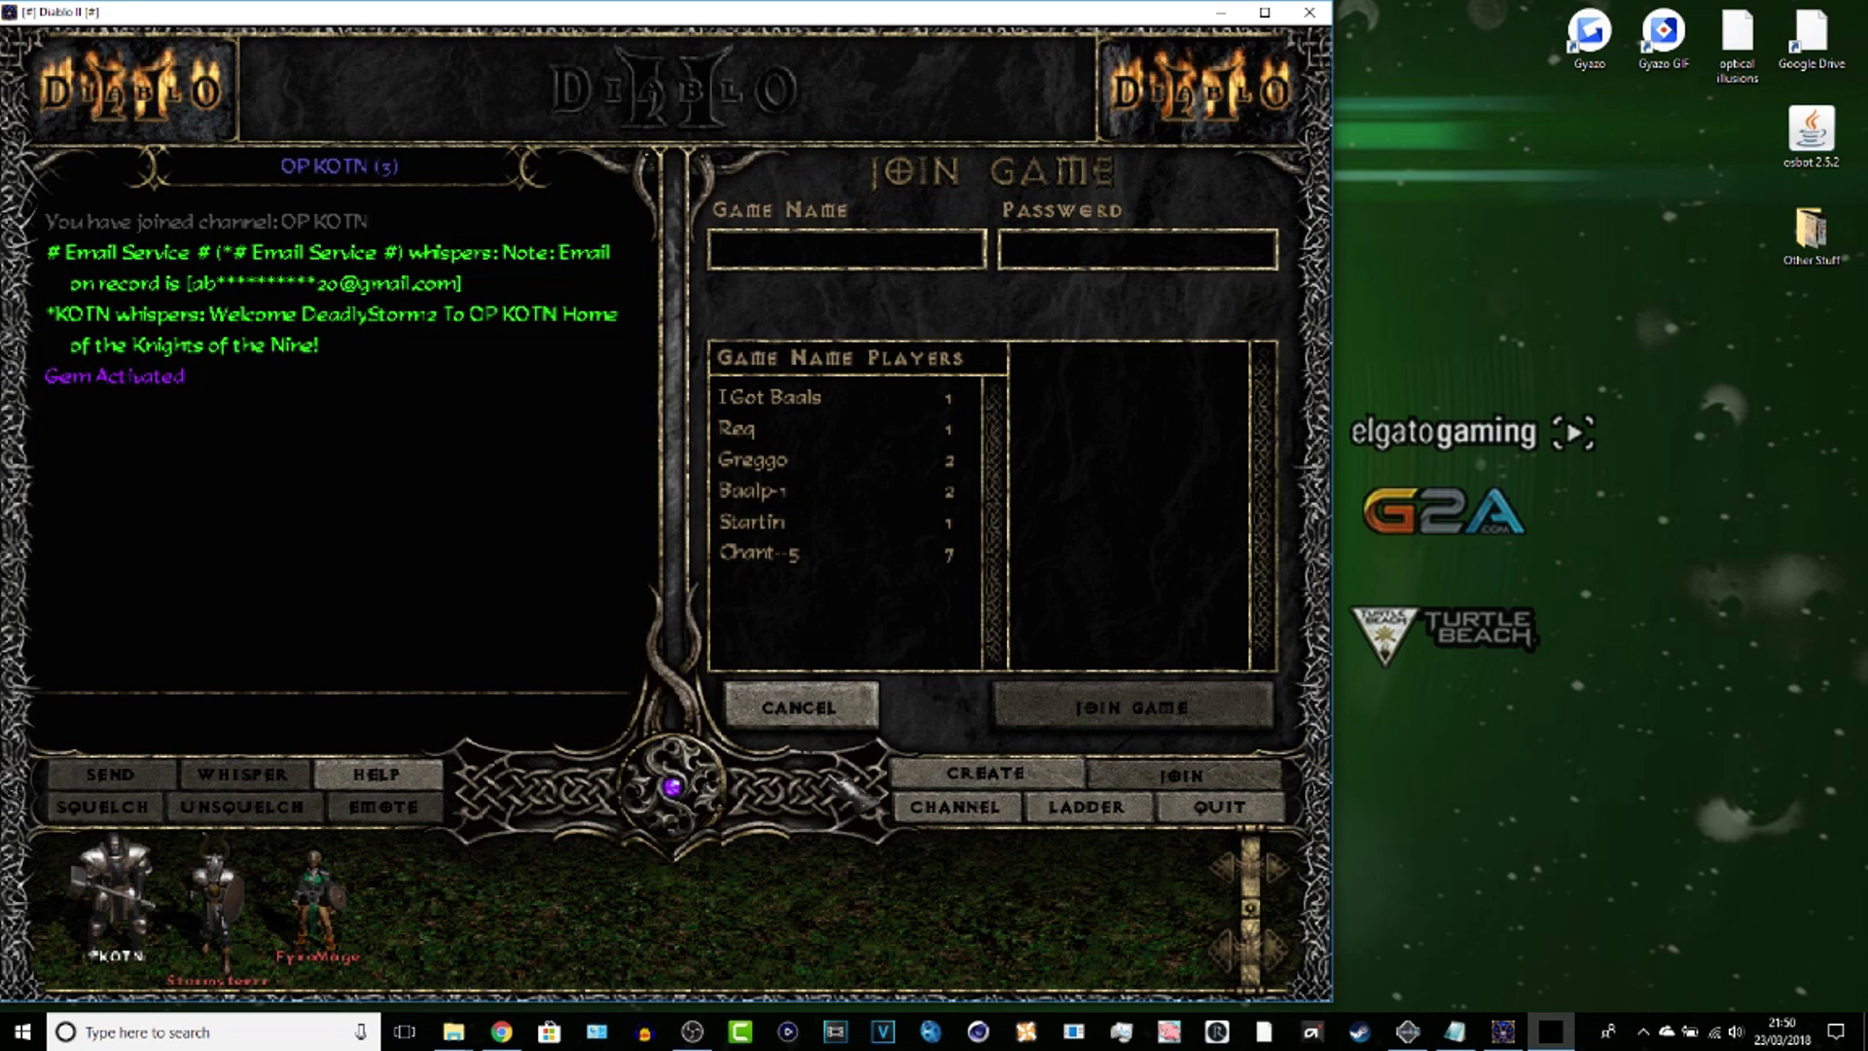
left_click(501, 1031)
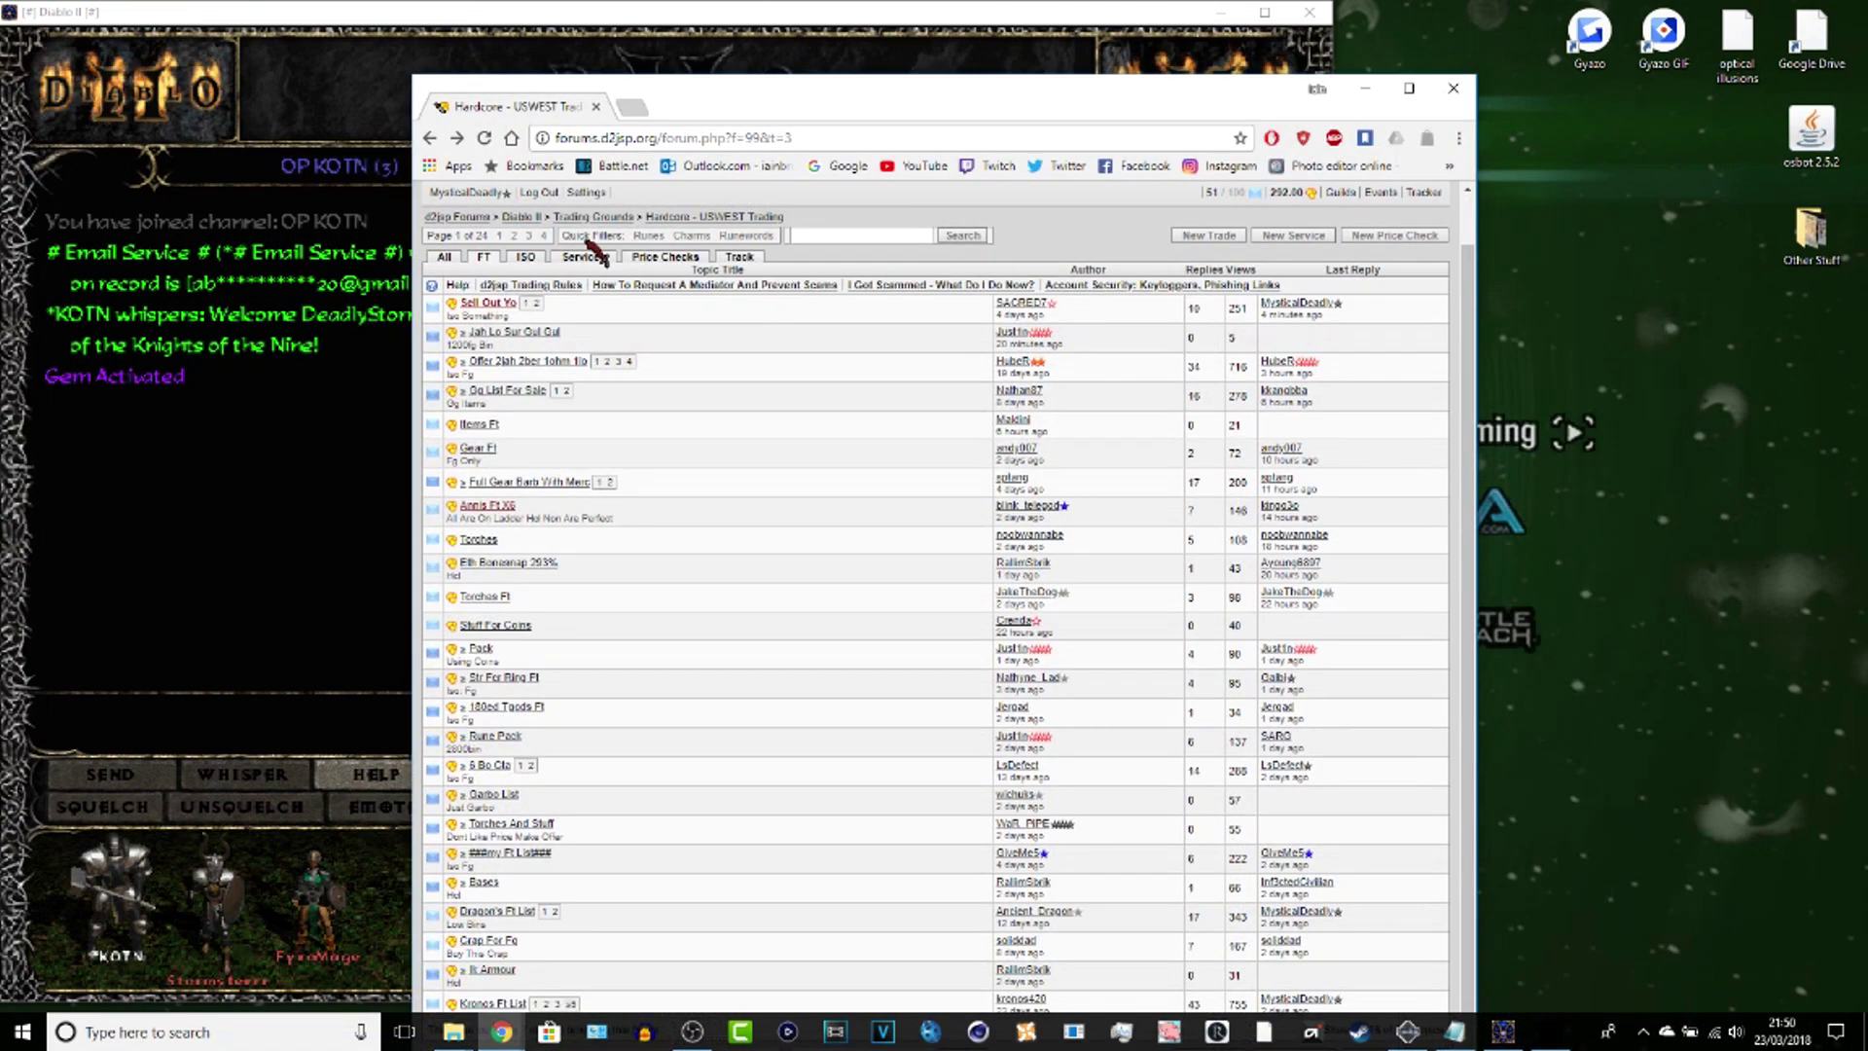
Step: Reload the d2jsp Hardcore USWEST Trading forum and open a new browser window
left_click(710, 219)
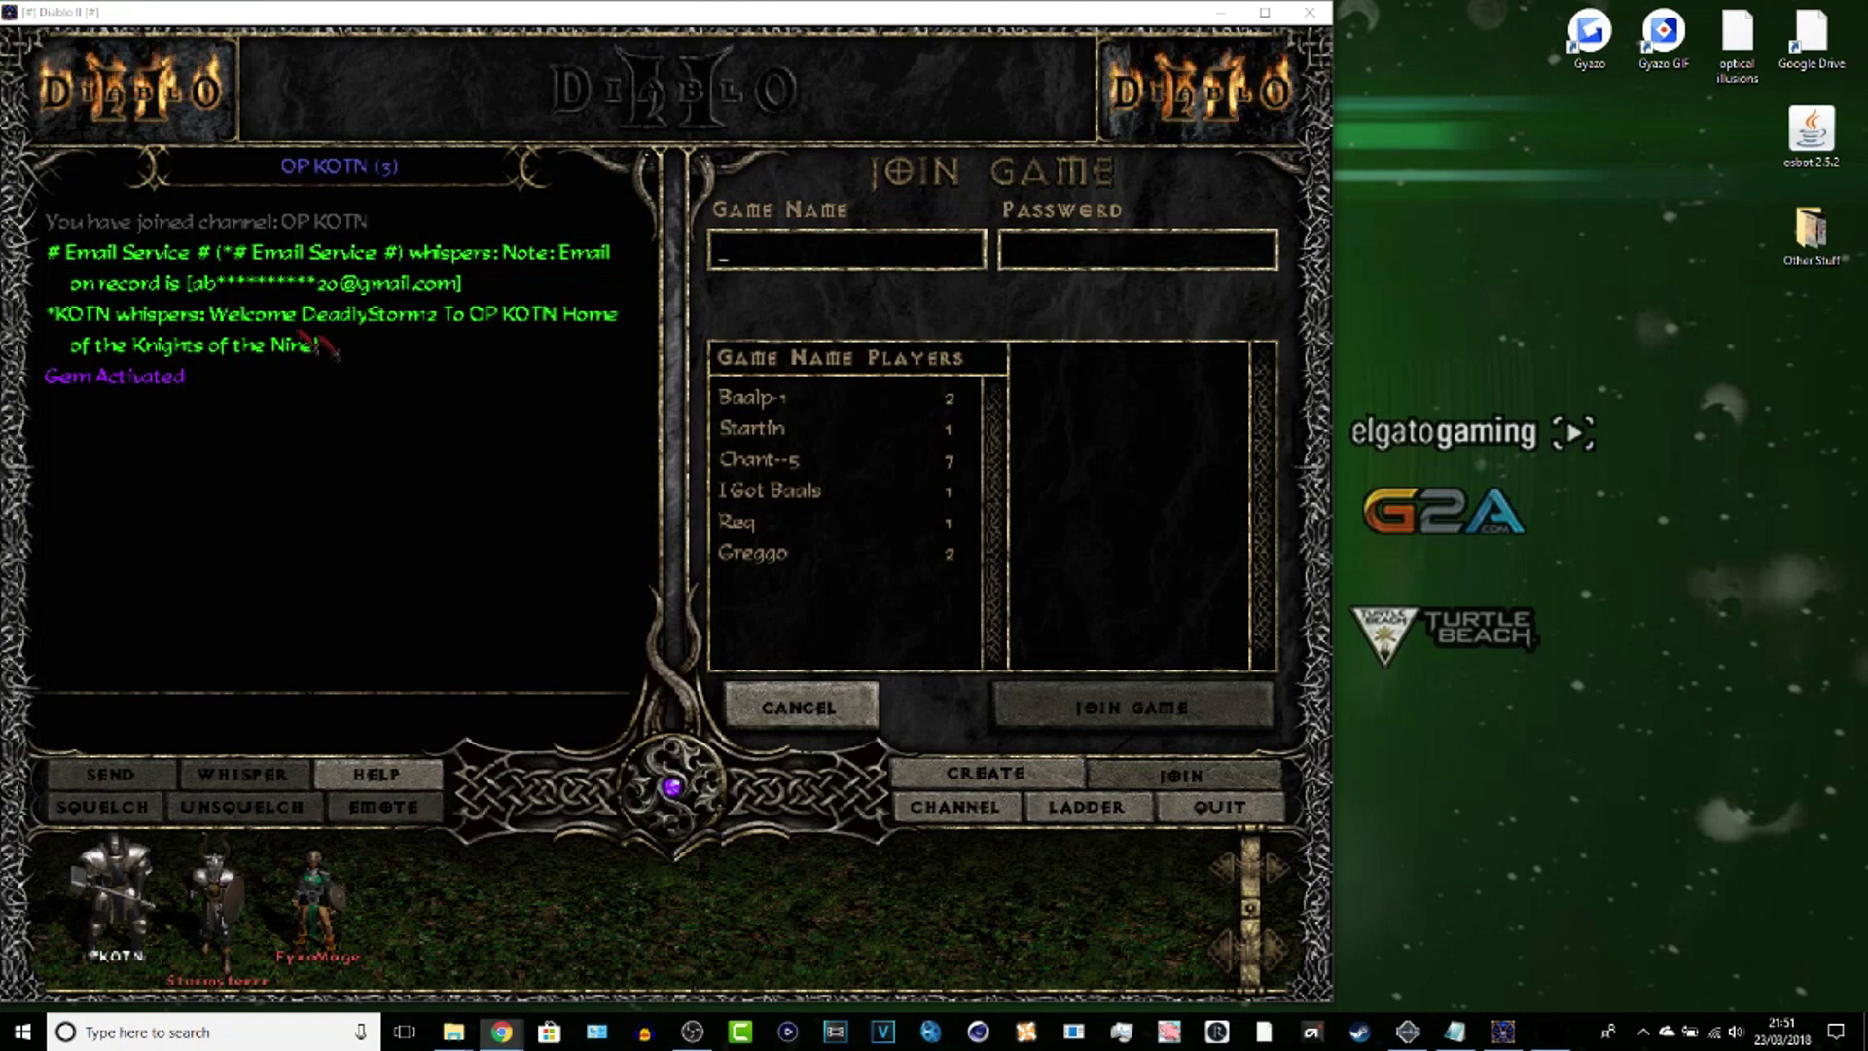
key("super+2")
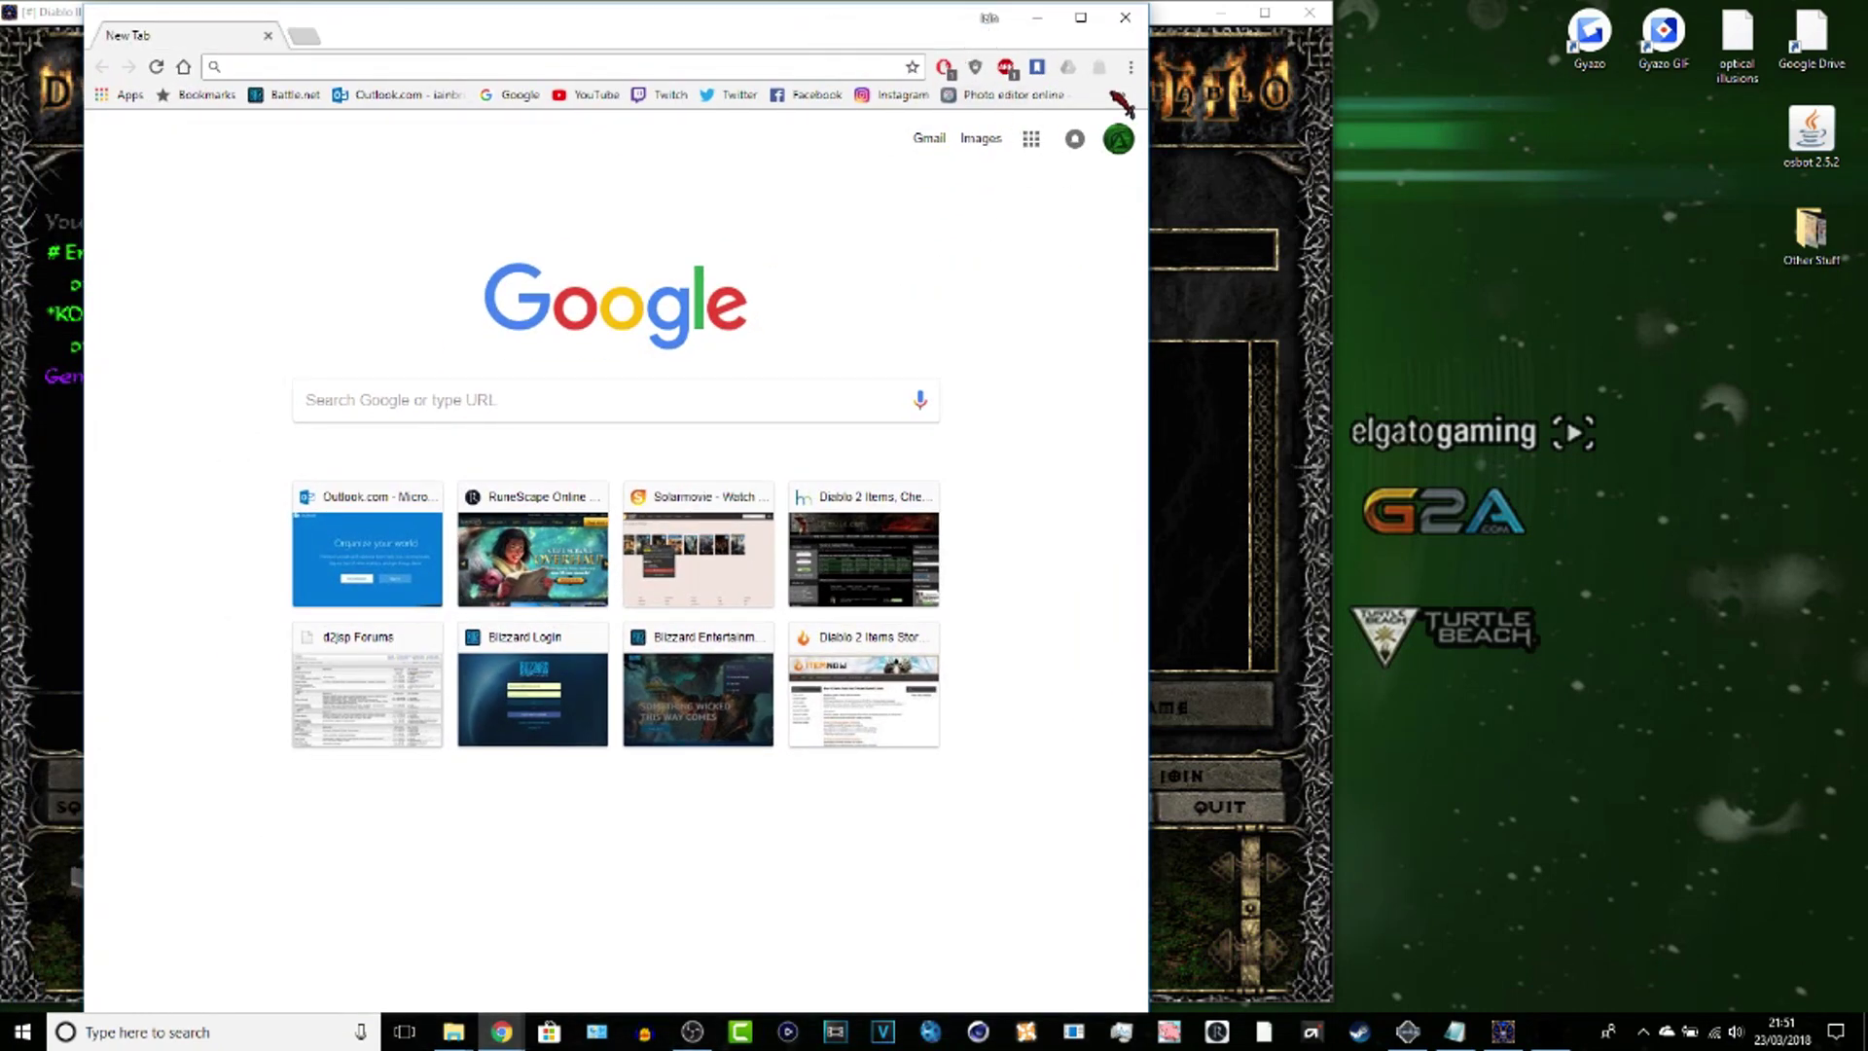
Step: Open the D2itemNow store from the bookmarks overflow, widen the window, and return to Diablo II
left_click(1122, 94)
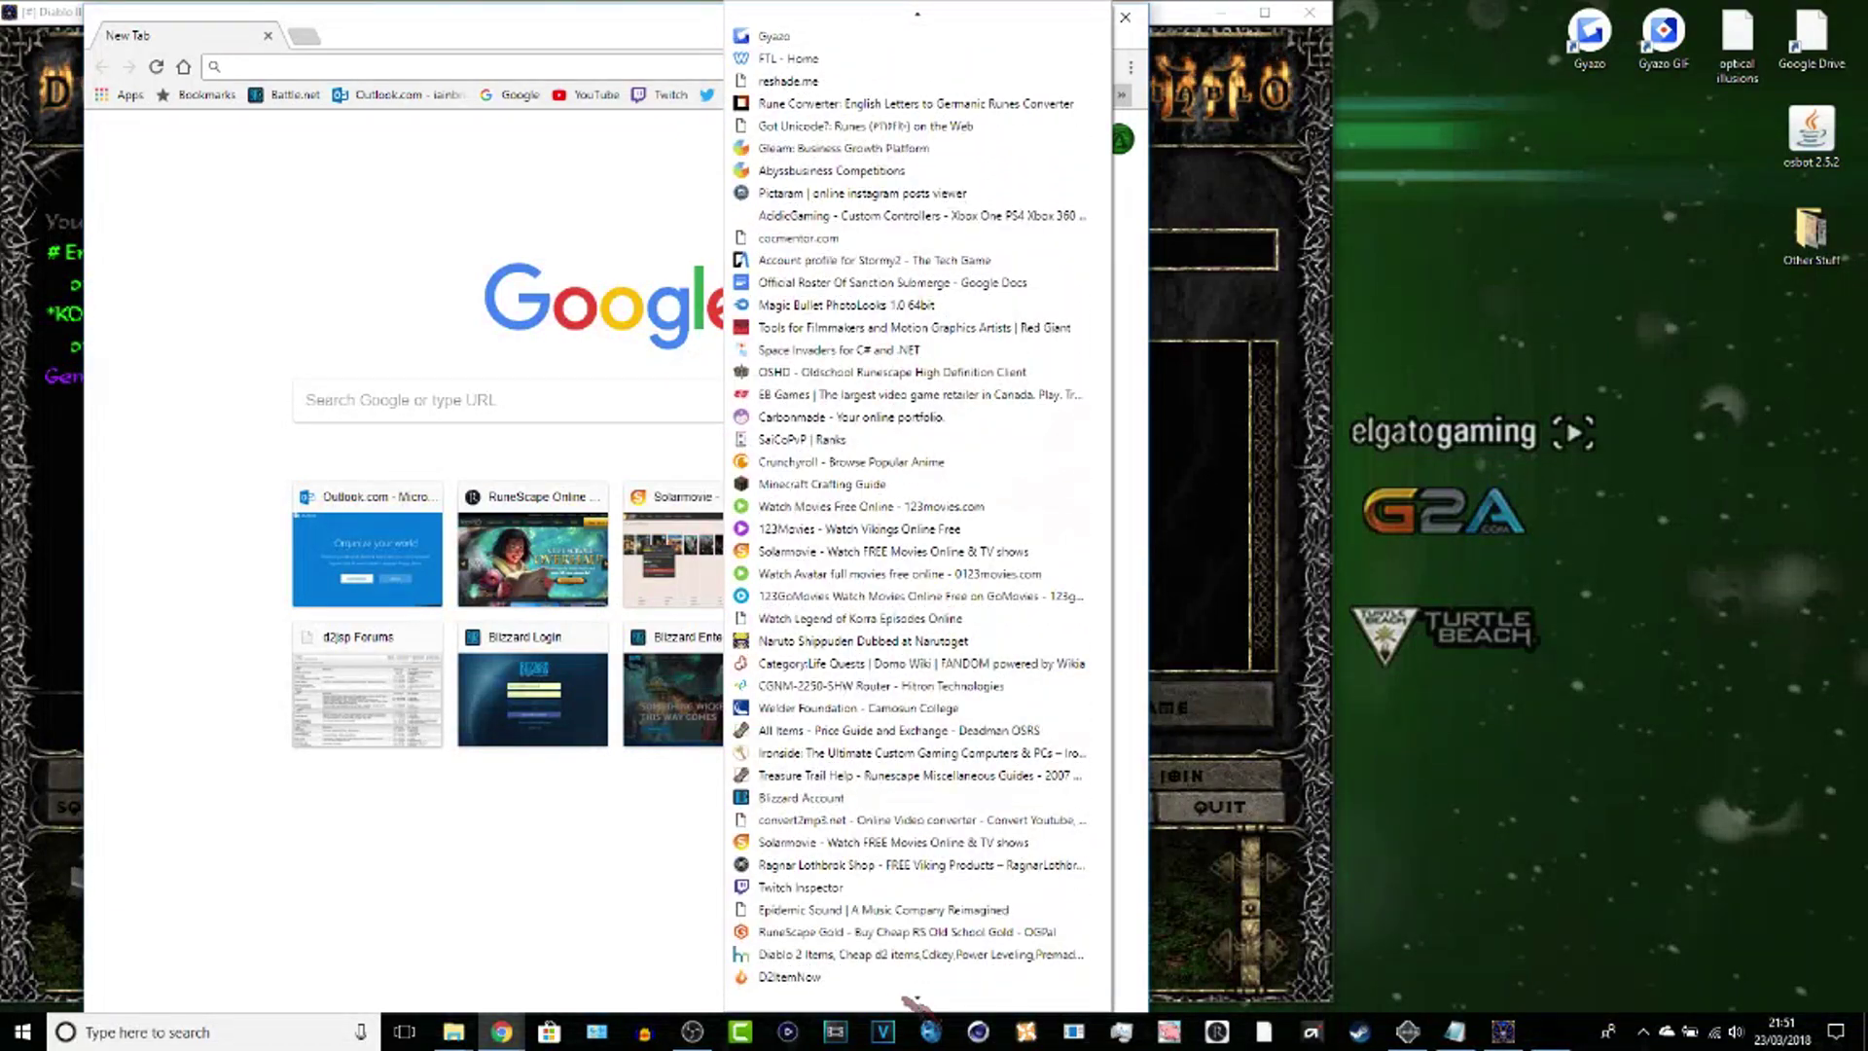
left_click(881, 978)
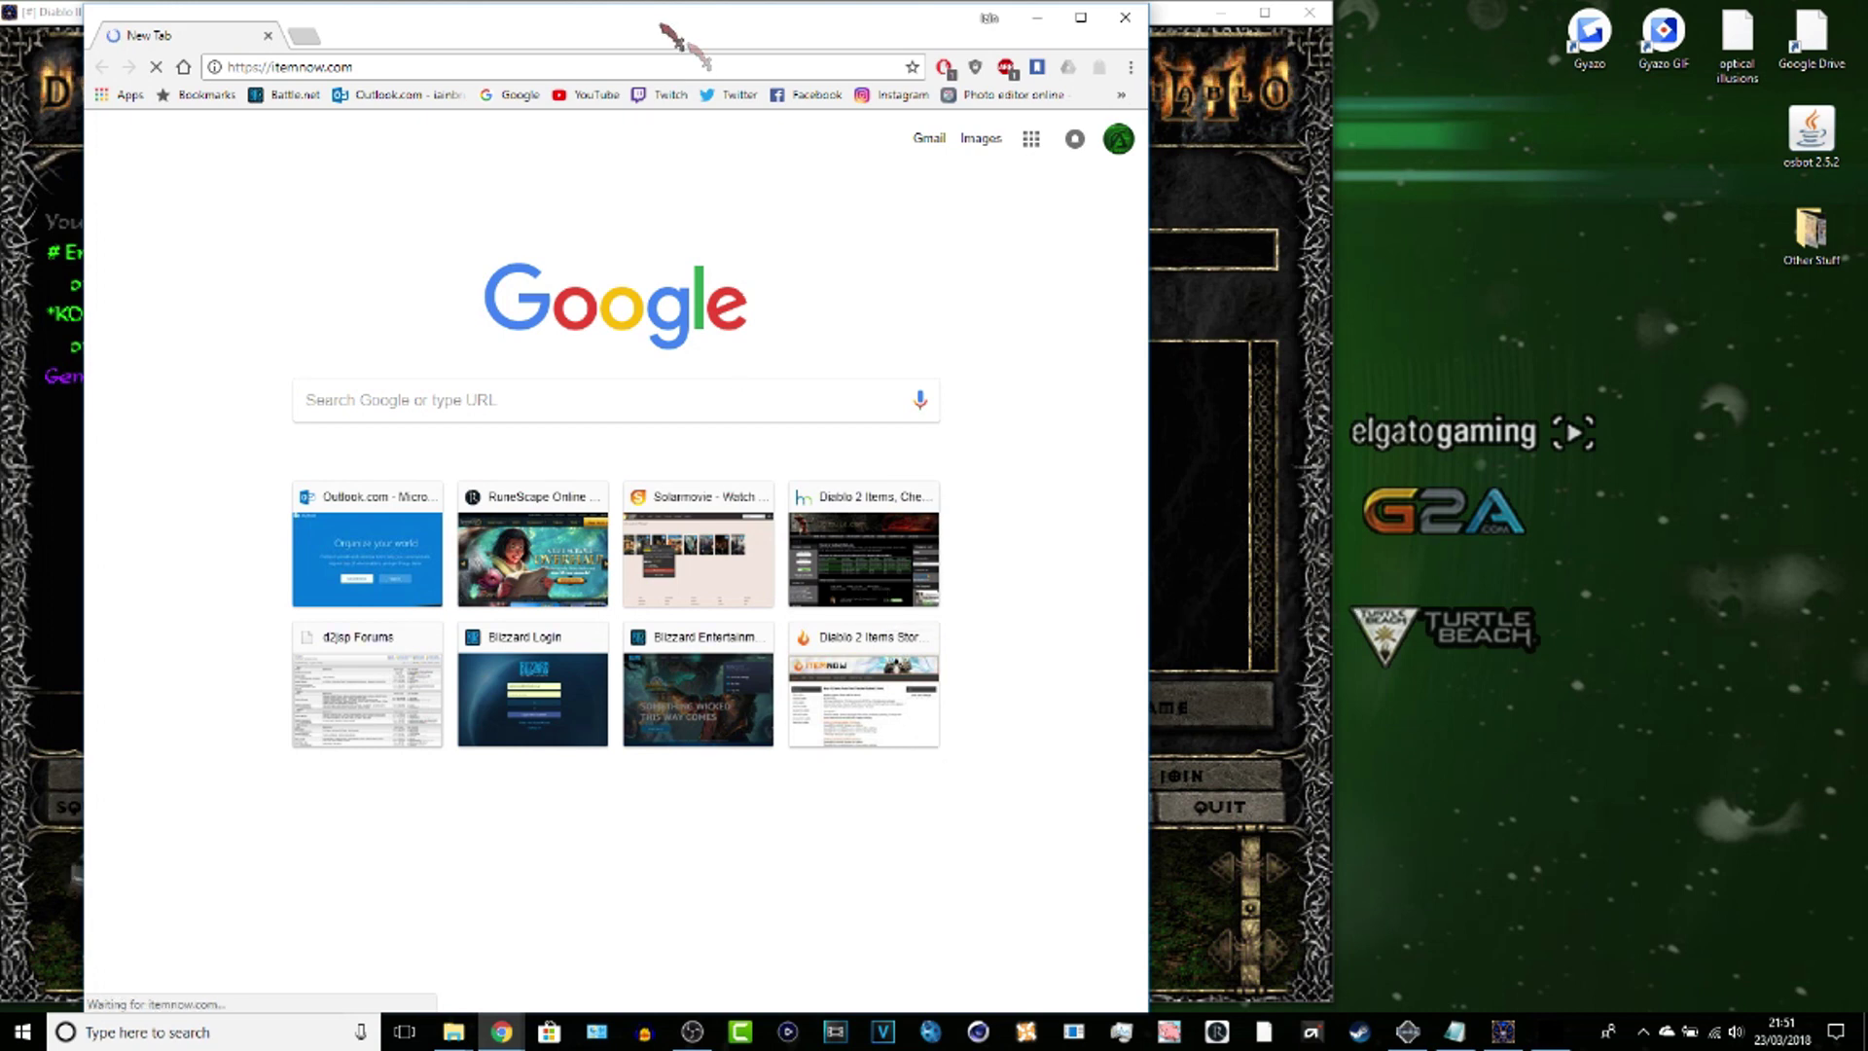
left_click_drag(630, 10, 630, 7)
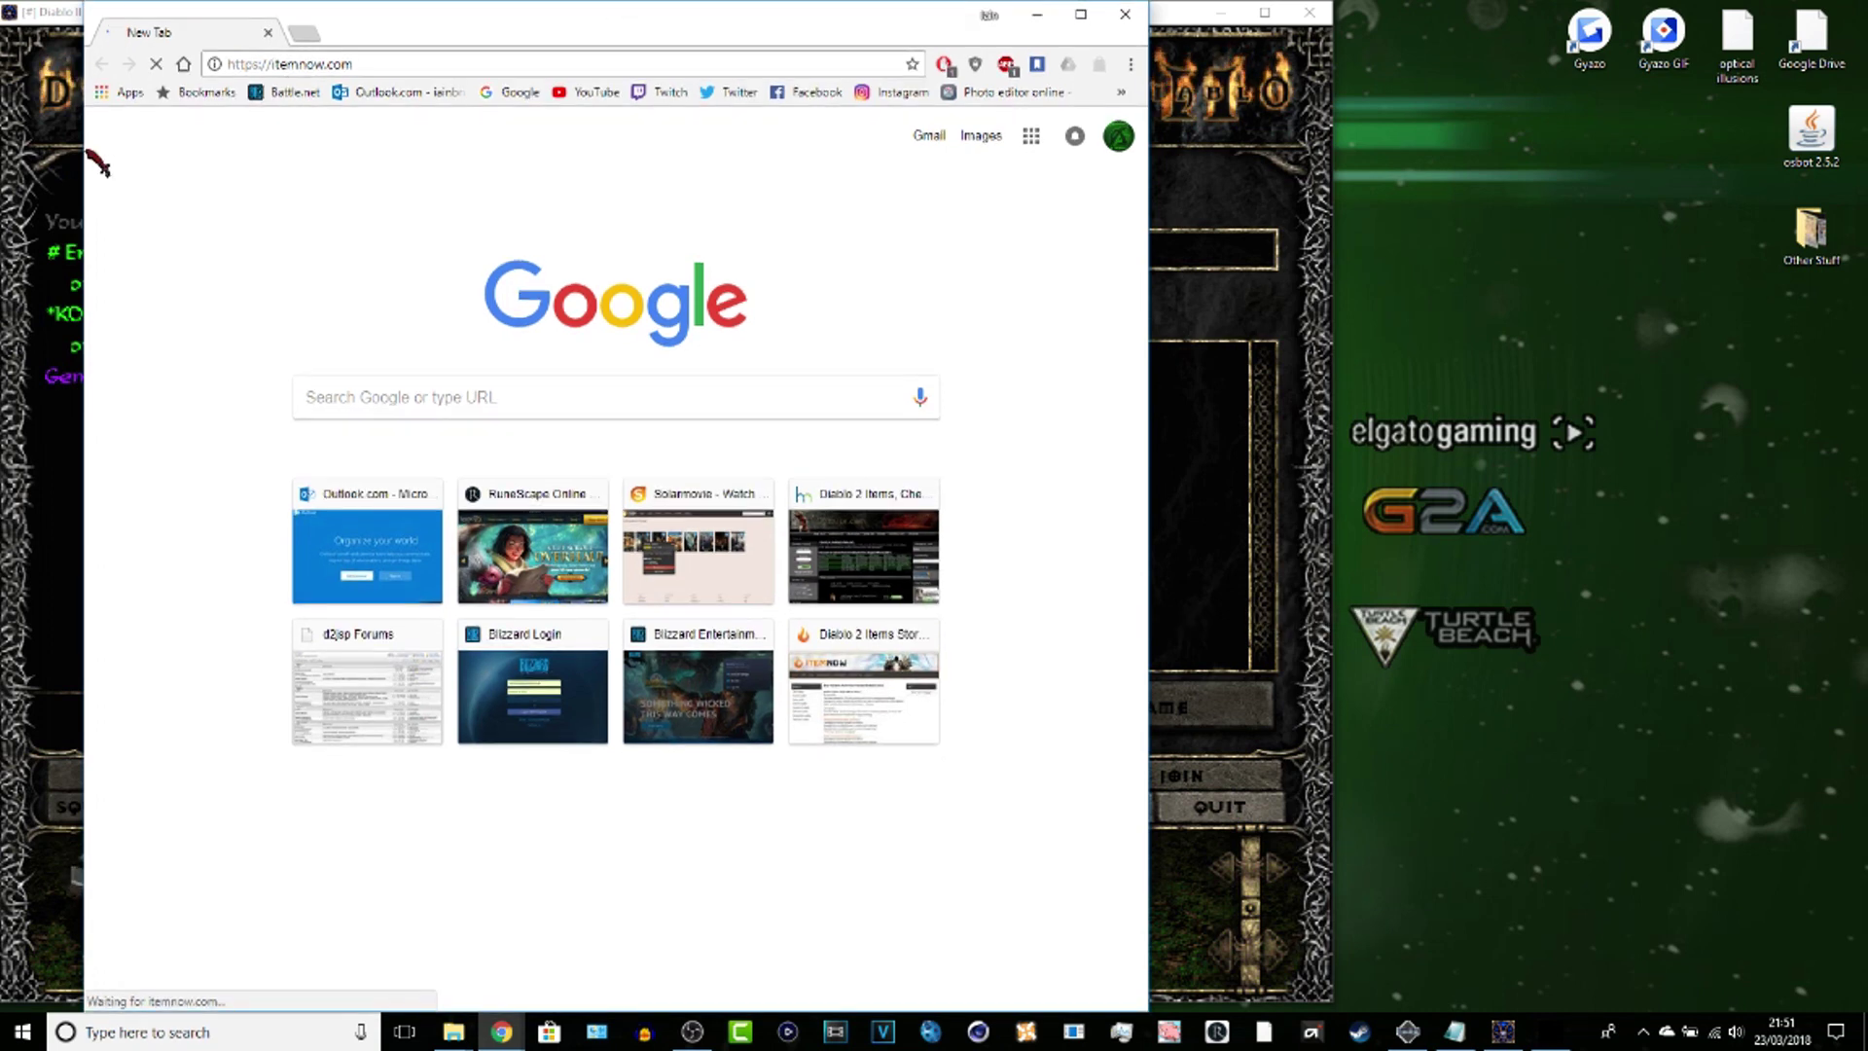
left_click_drag(89, 153, 2, 153)
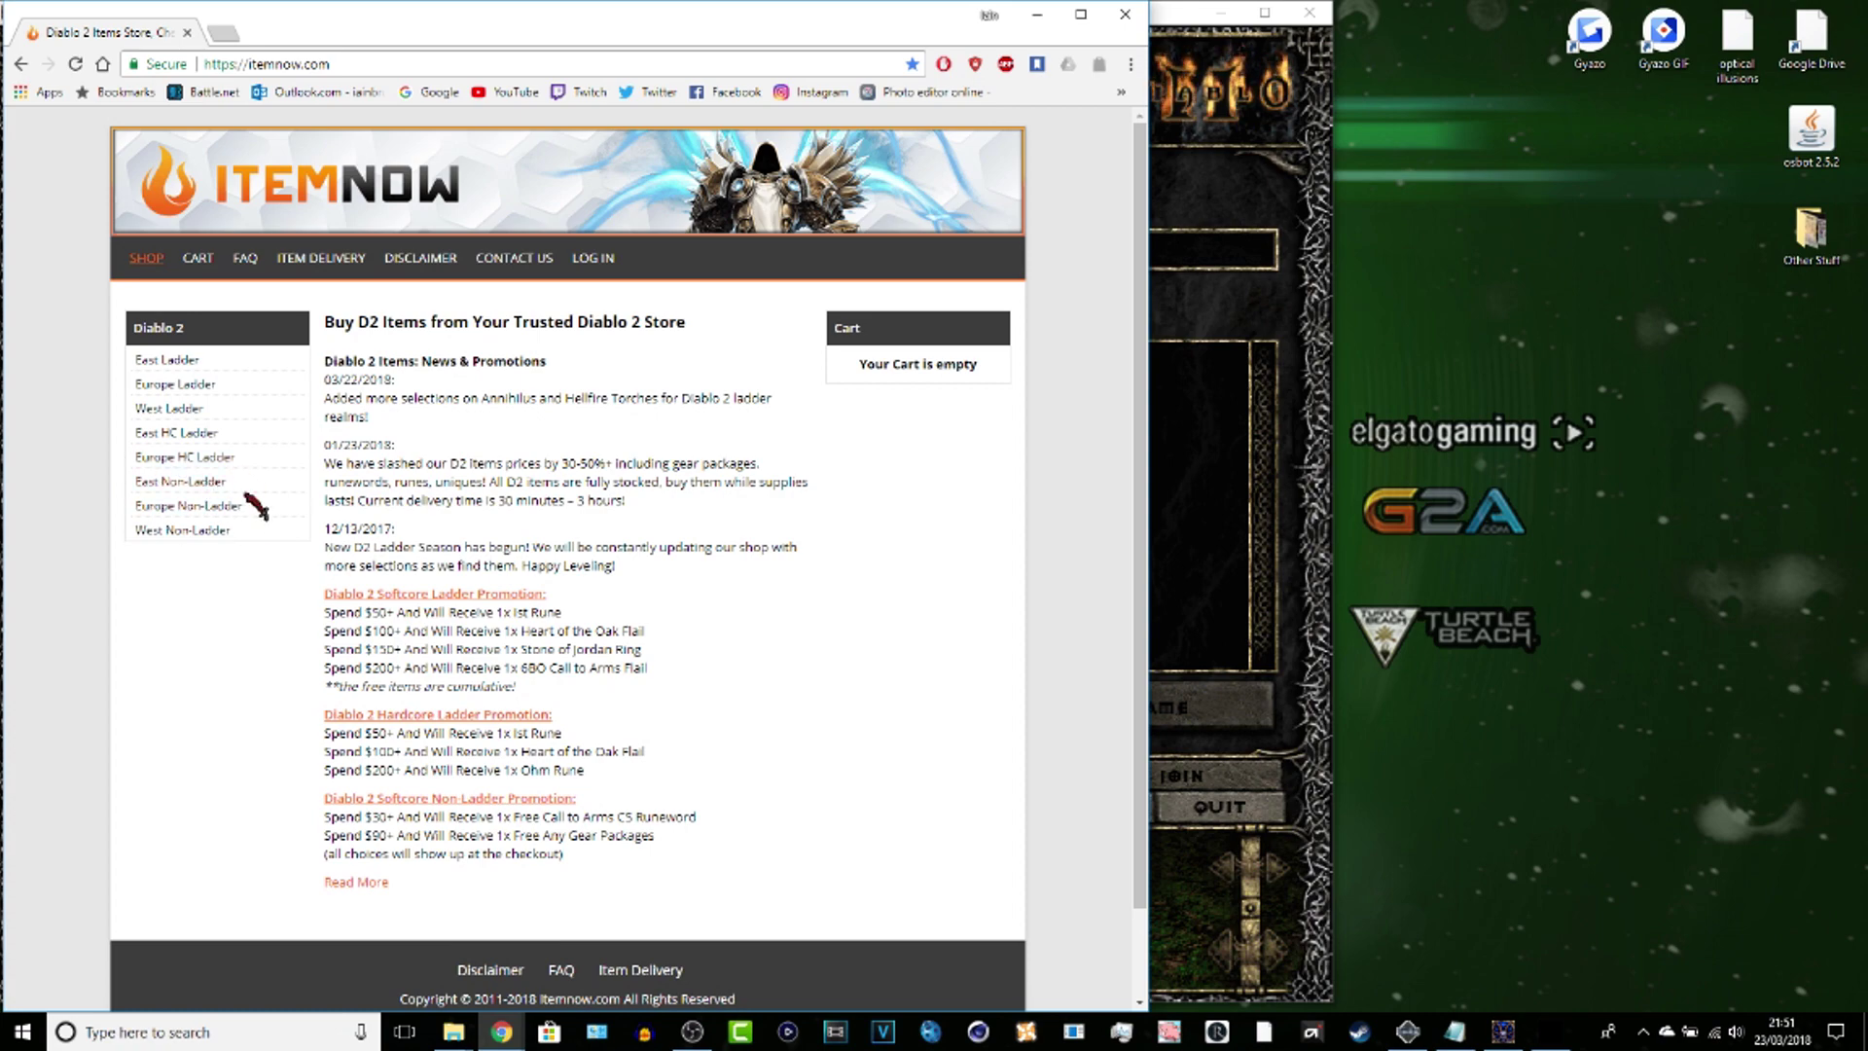
key("alt+Tab")
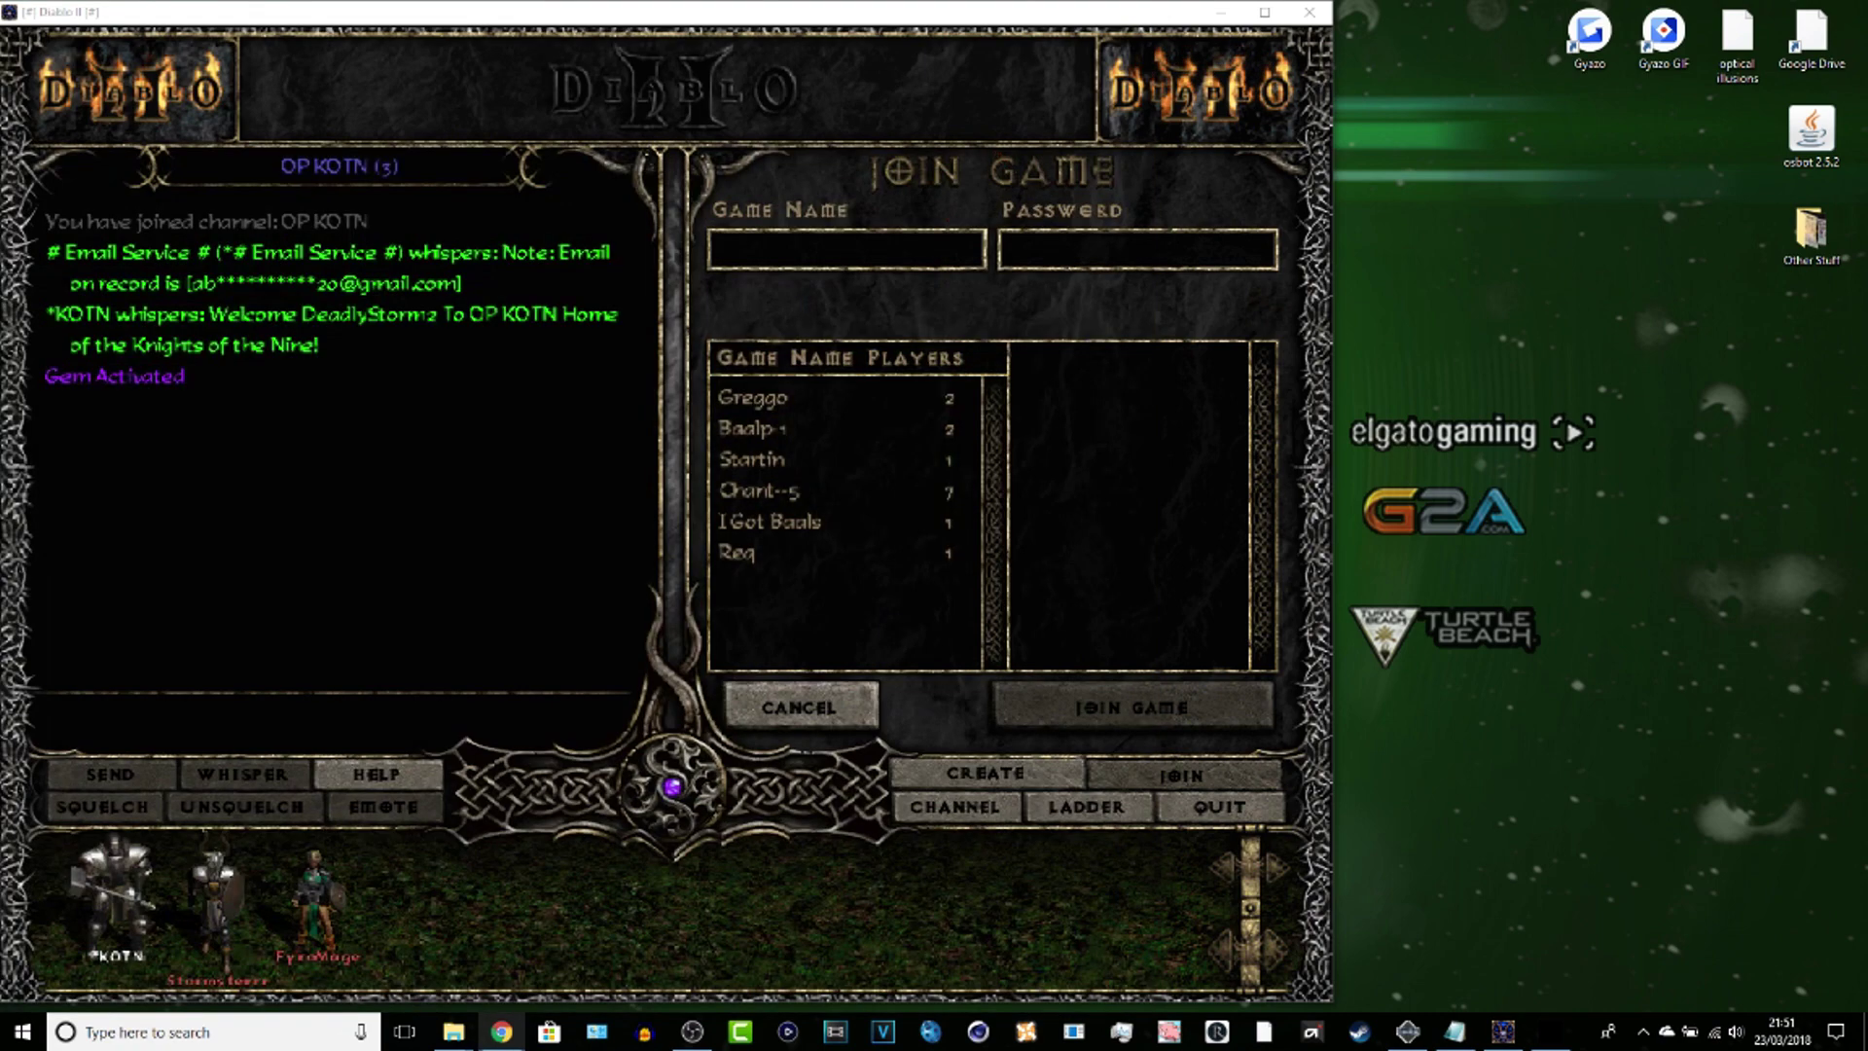
left_click(1086, 807)
left_click(972, 562)
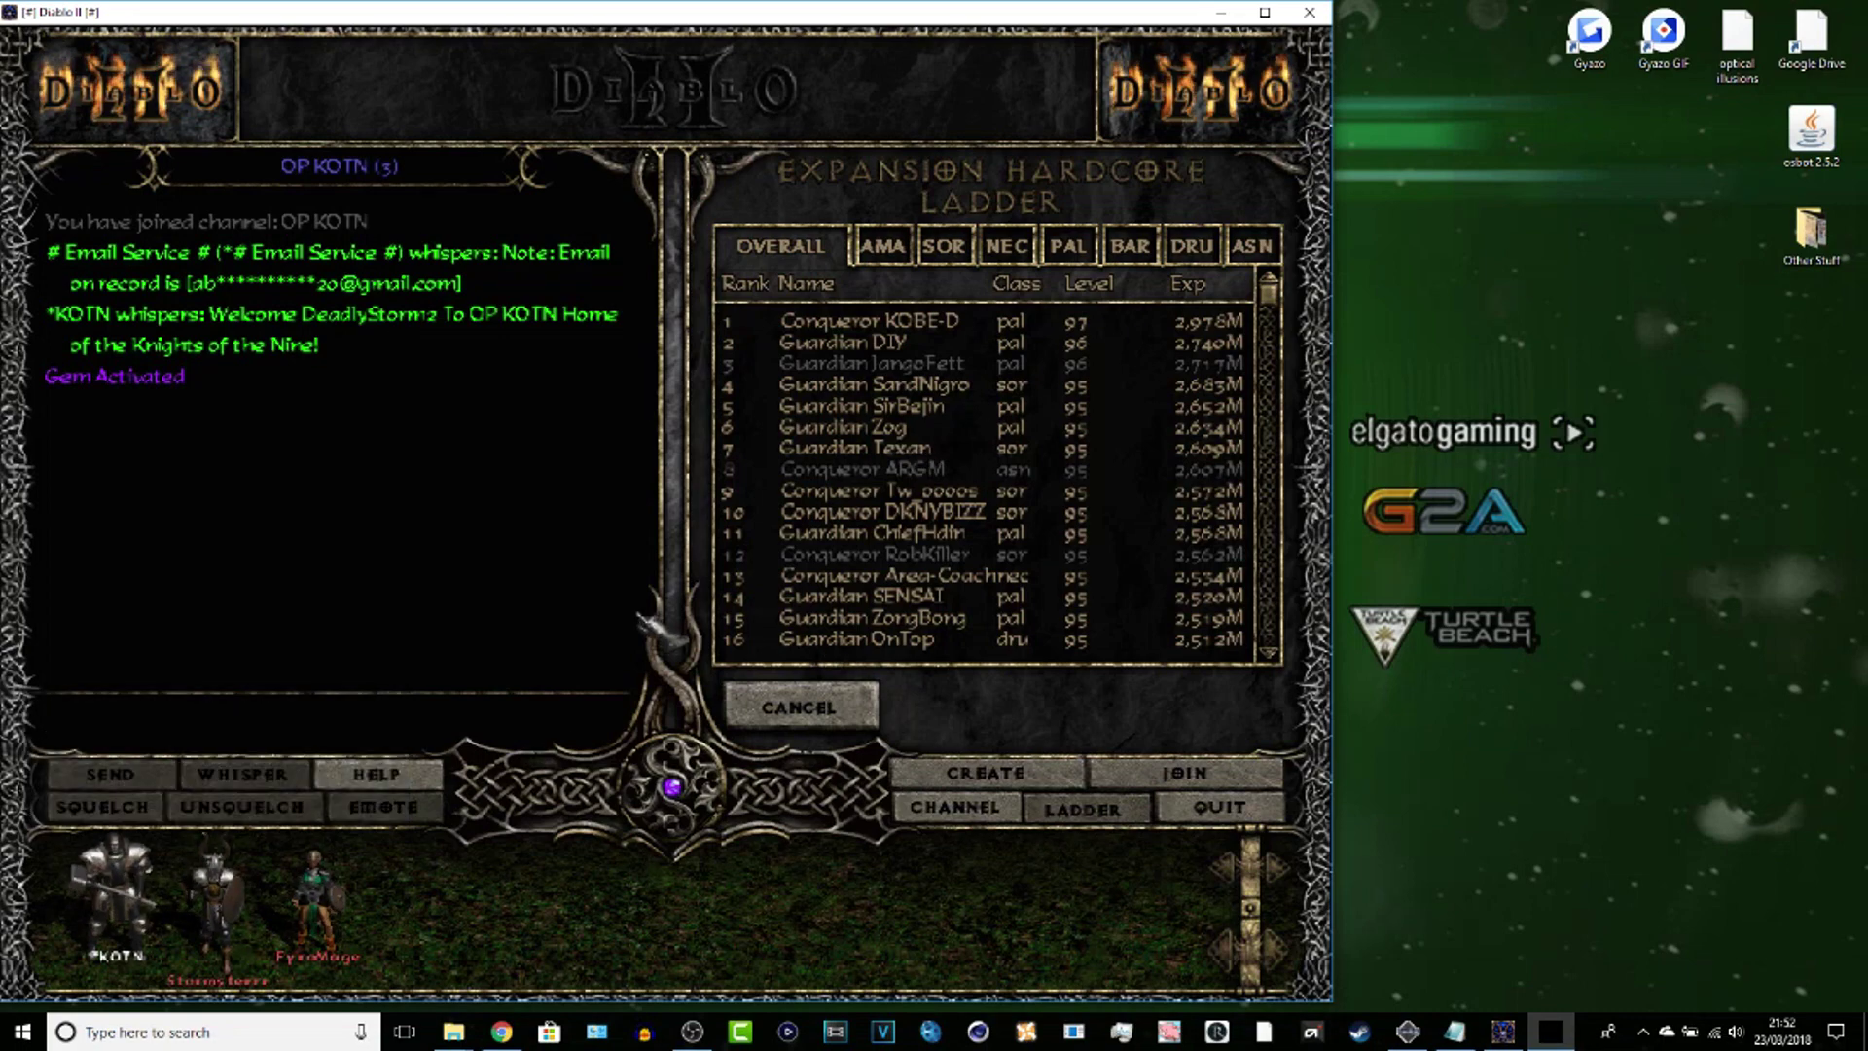
left_click(817, 708)
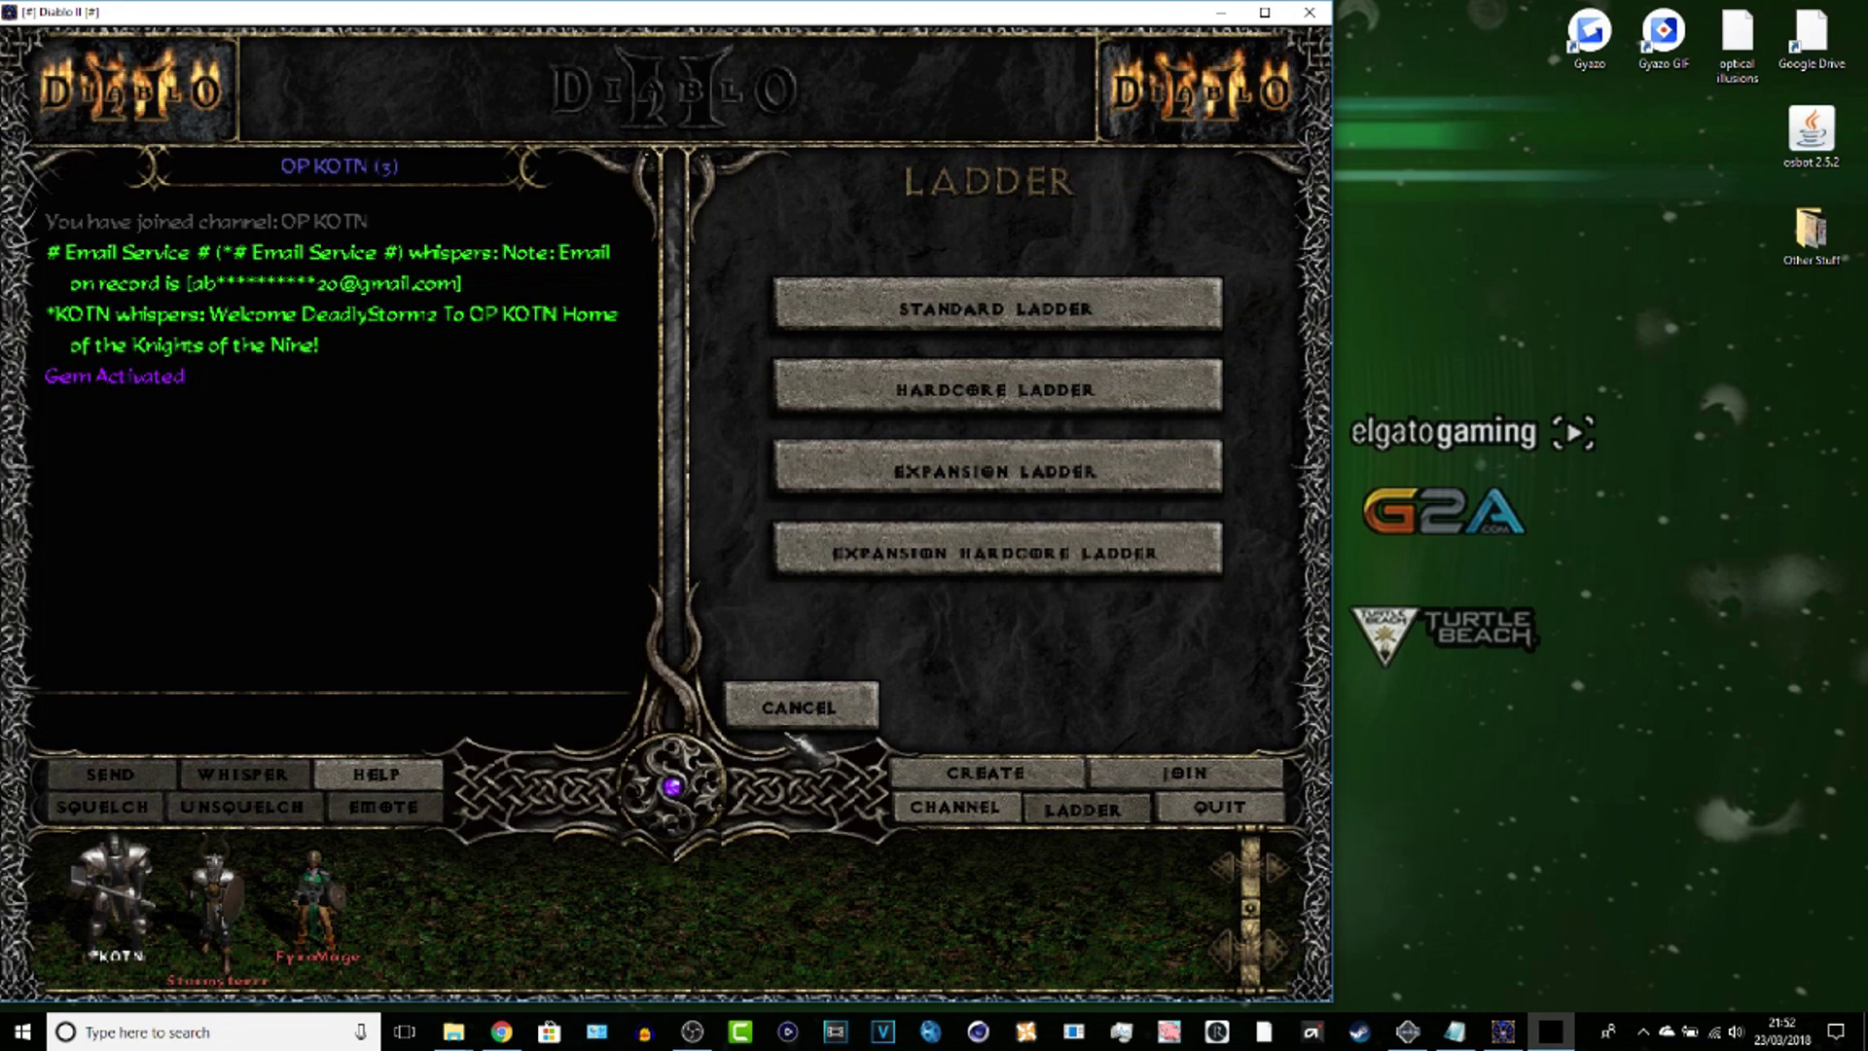
left_click(800, 704)
left_click(1163, 776)
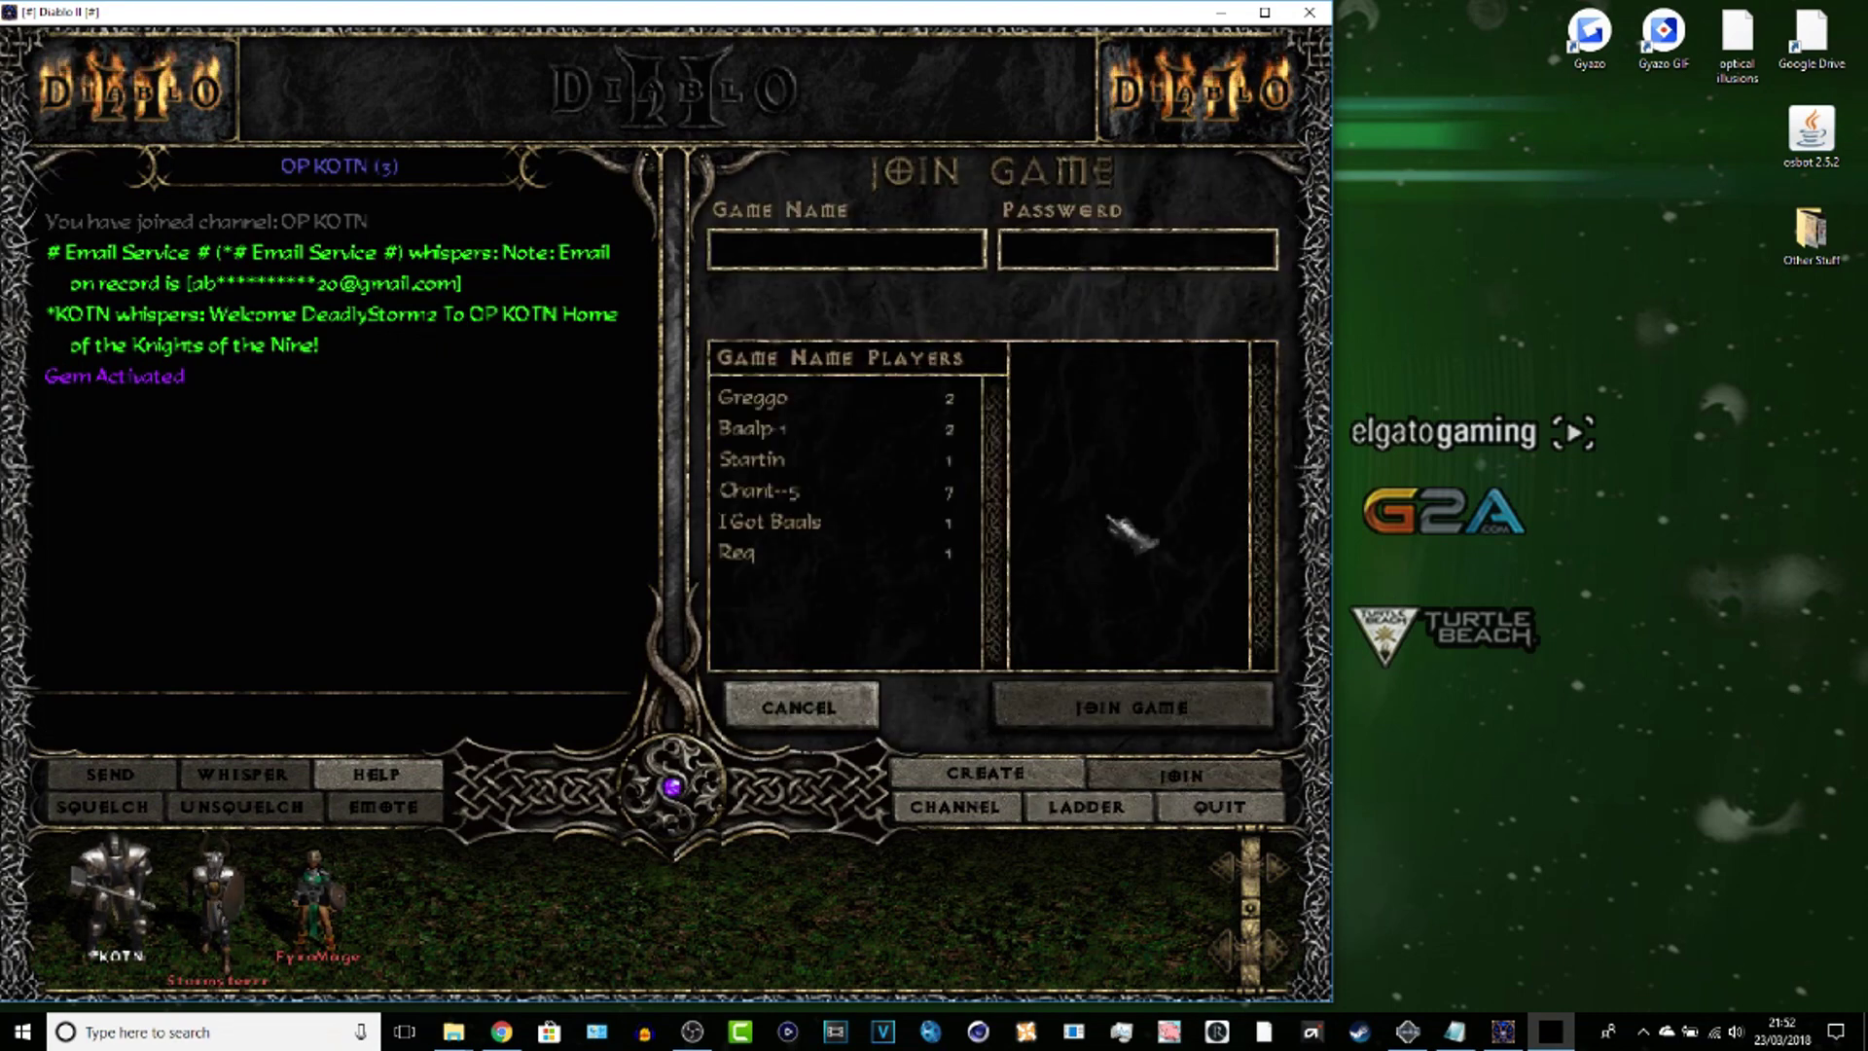
Step: Minimize the Diablo II window to reveal the desktop
left_click(1218, 13)
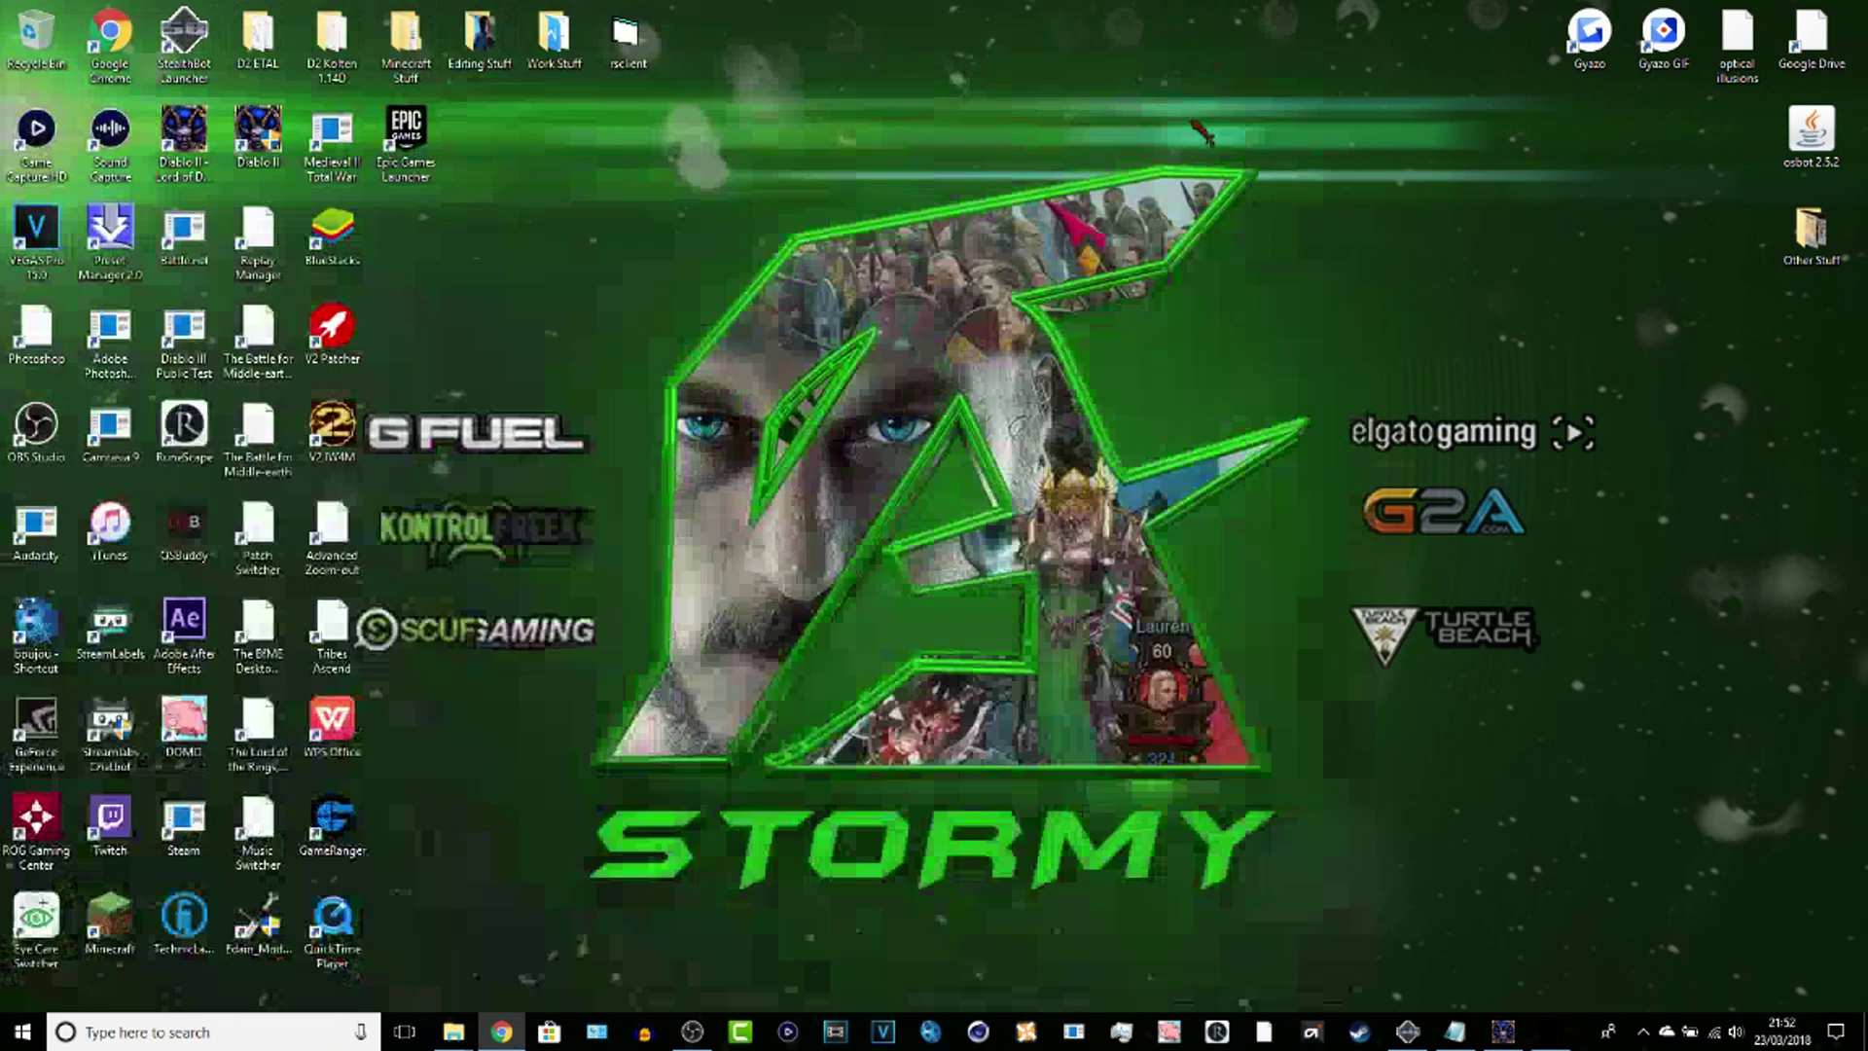